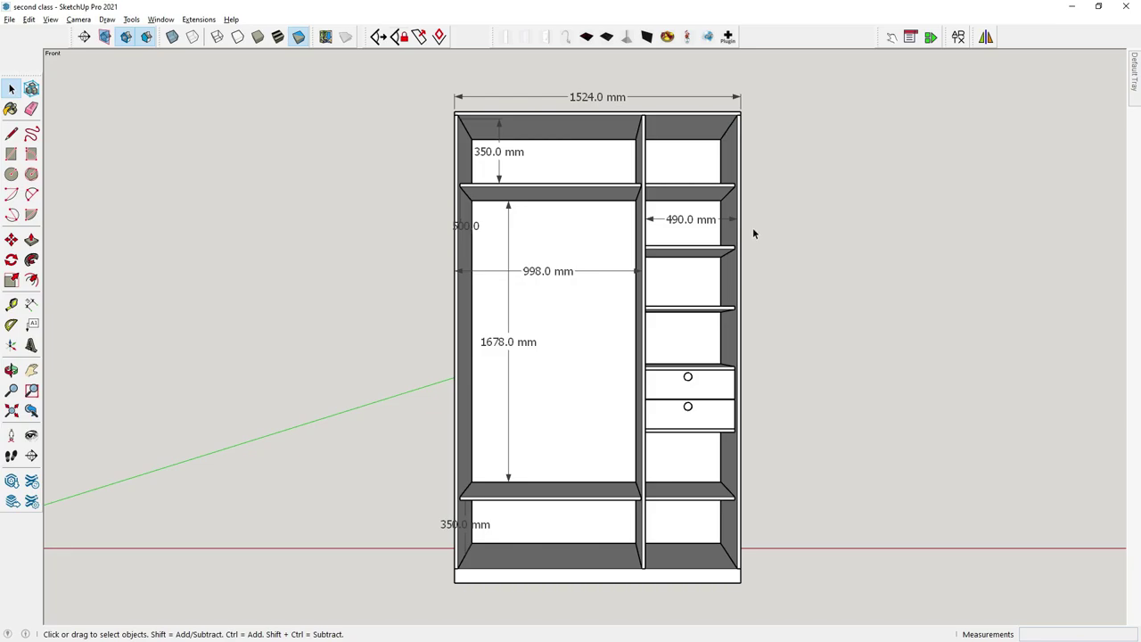
Orbit and zoom around the wardrobe, selecting its 1524.0 mm width dimension, then return to a frontal view
mouse_move(752, 233)
middle_mouse_down()
mouse_move(634, 322)
mouse_move(653, 319)
middle_mouse_up()
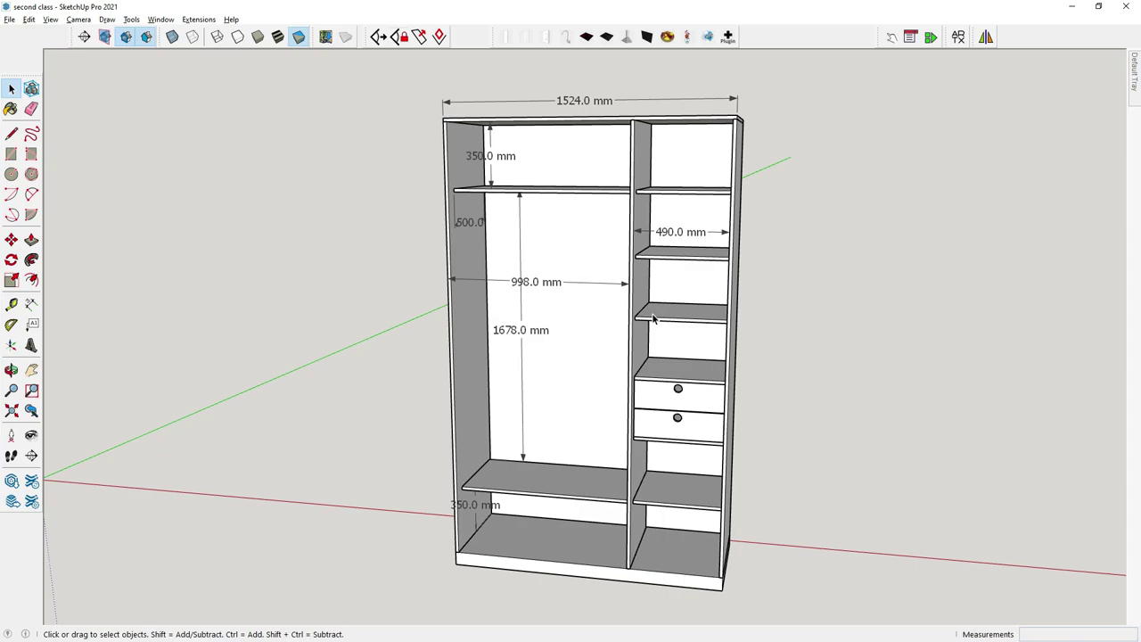
middle_click_drag(651, 225, 691, 281)
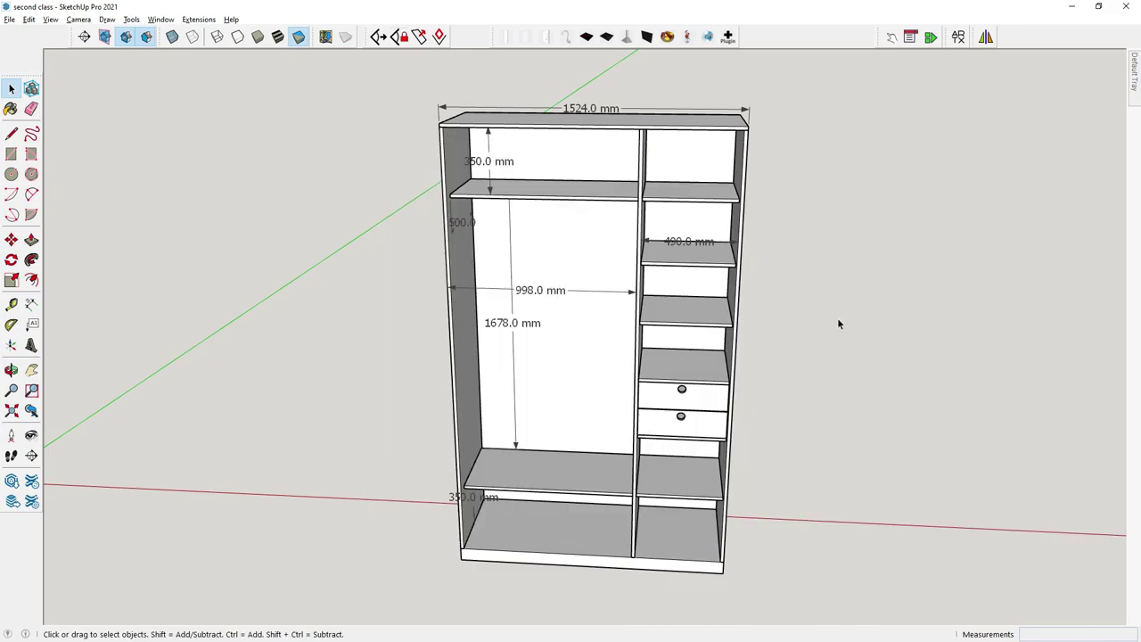
middle_click_drag(626, 345, 525, 264)
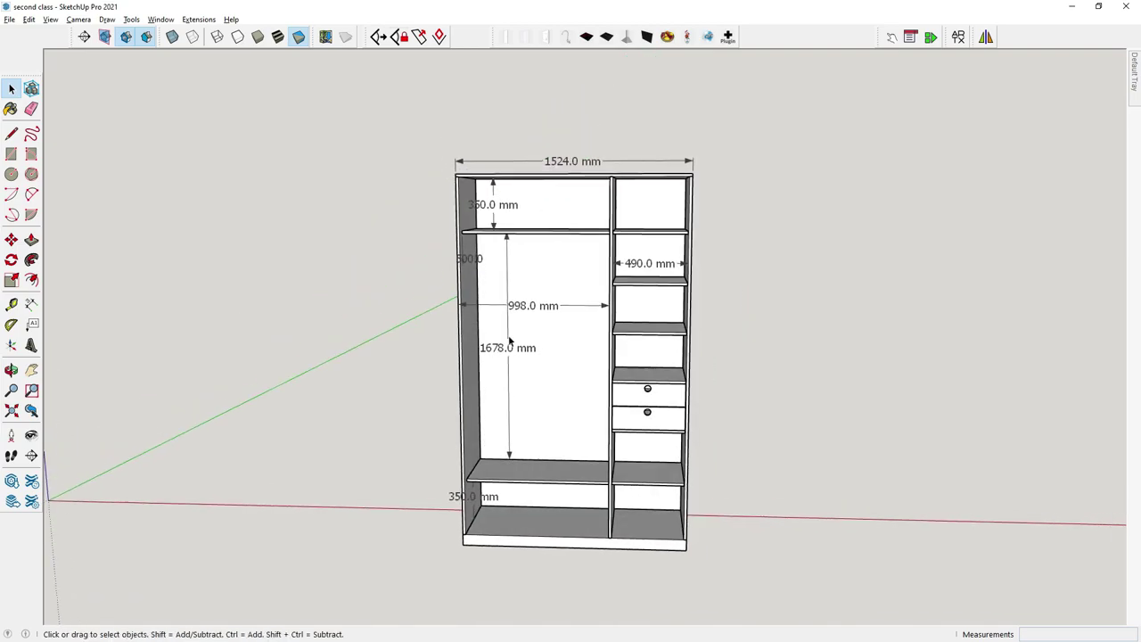
scroll(526, 268, "up", 2)
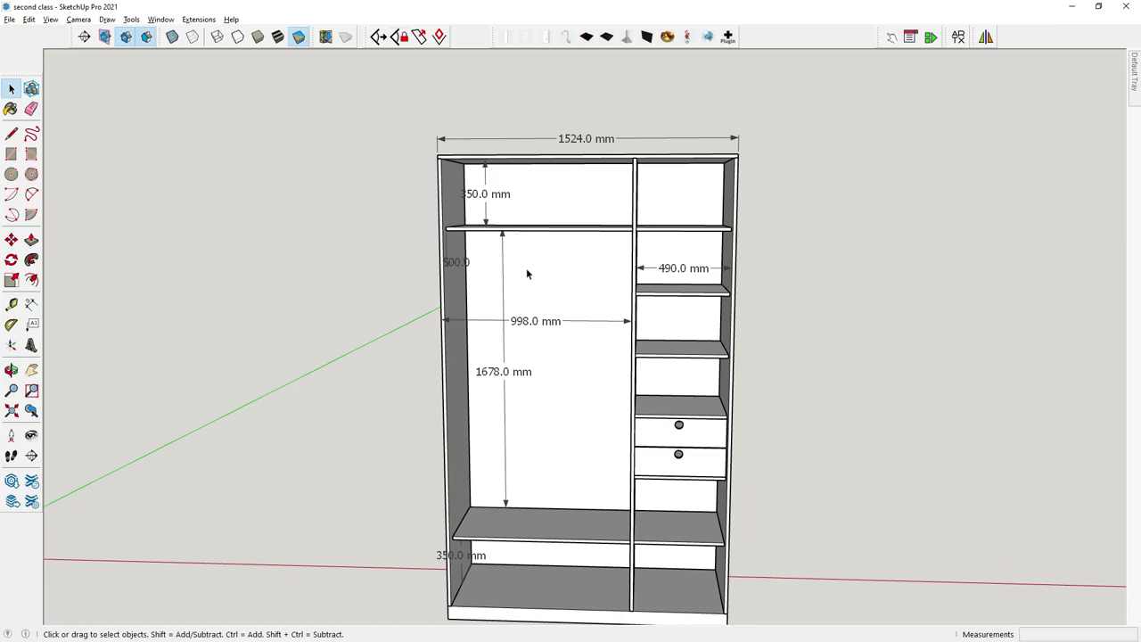
scroll(526, 268, "down", 1)
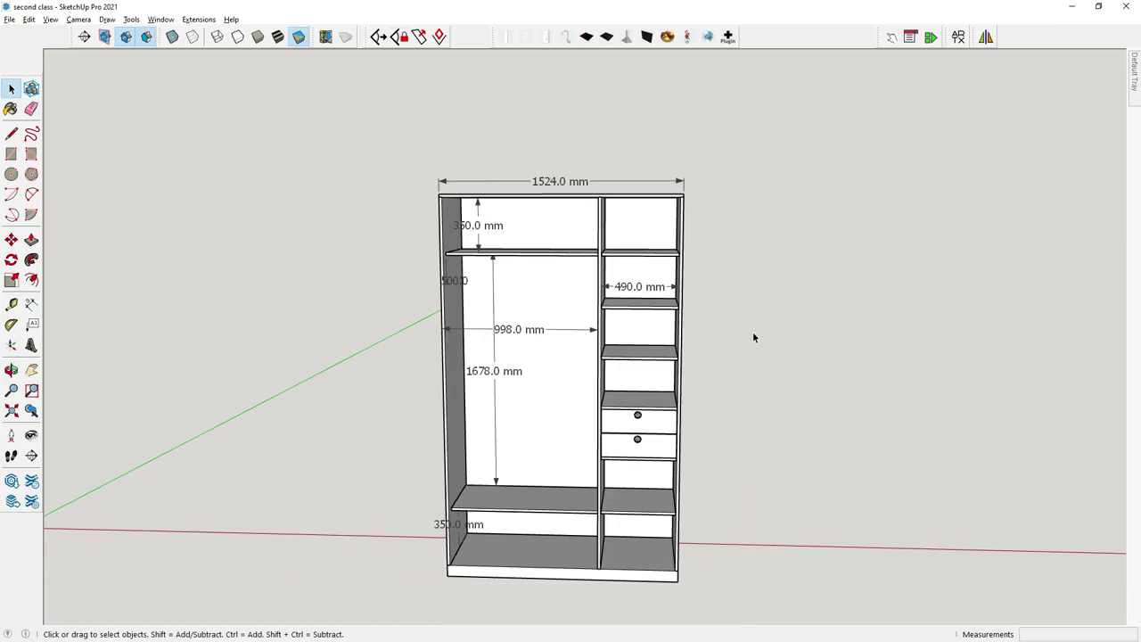
scroll(619, 296, "up", 1)
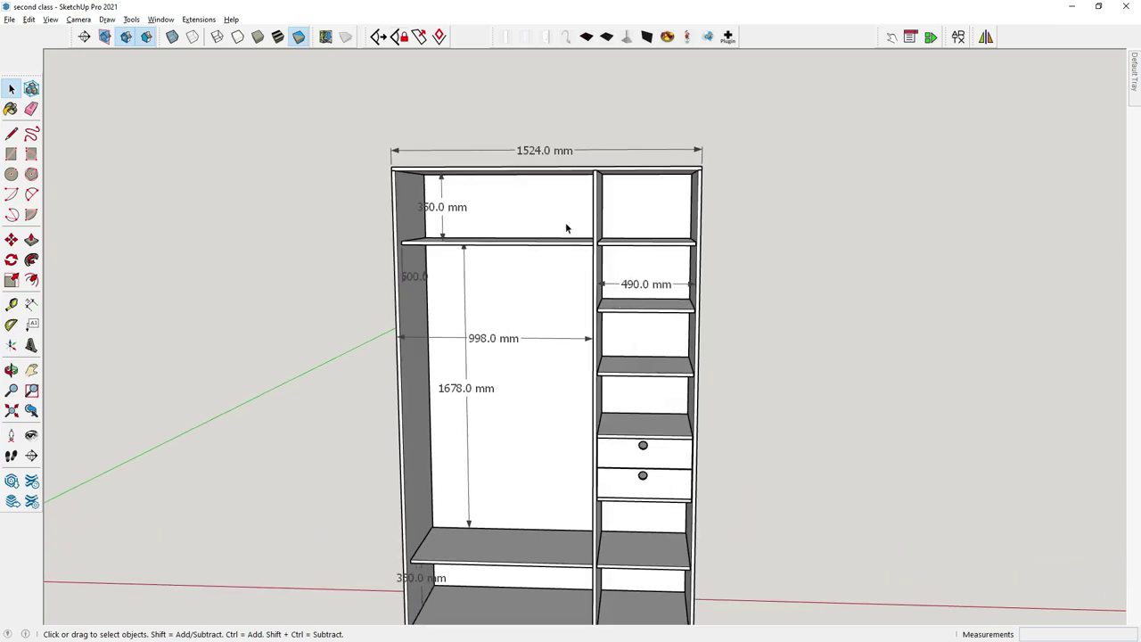
left_click(541, 153)
scroll(473, 362, "down", 2)
middle_click_drag(473, 362, 486, 366)
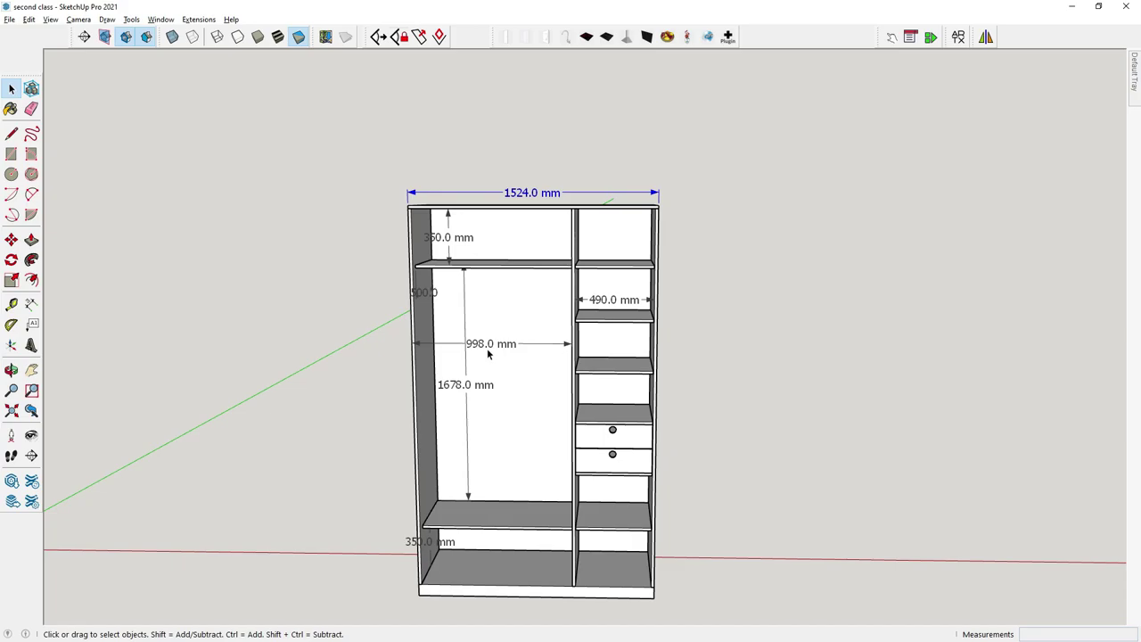
mouse_move(486, 353)
middle_mouse_down()
mouse_move(504, 372)
mouse_move(474, 270)
mouse_move(489, 330)
middle_mouse_up()
Set Model Info length units to Feet so dimensions read 5.0', 3.3' and 5.5'
left_click(50, 19)
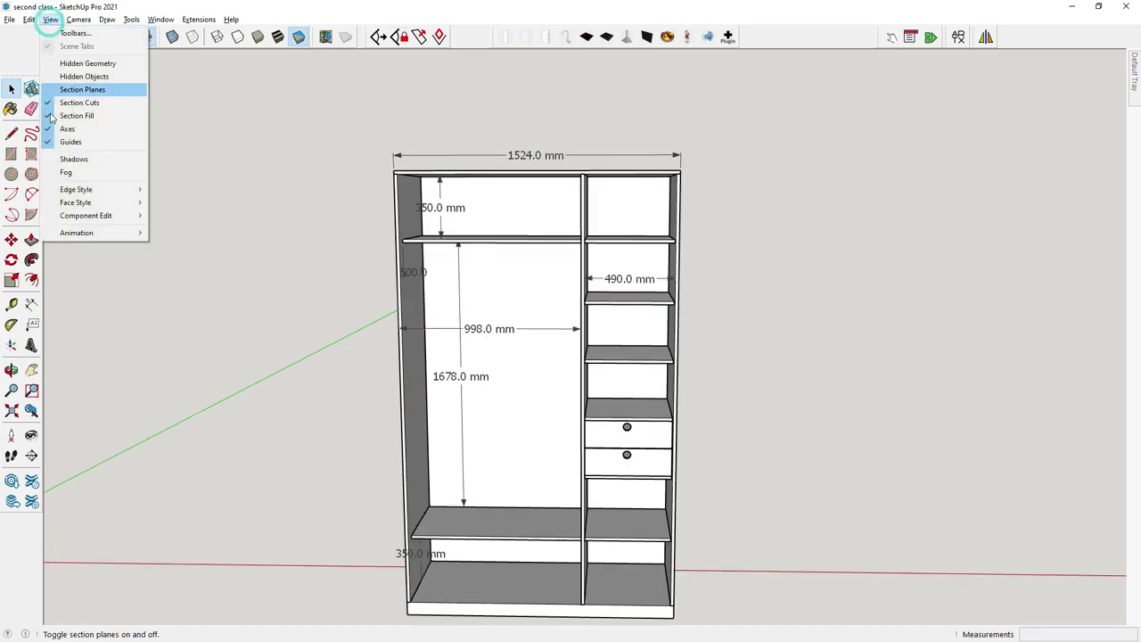
left_click(75, 233)
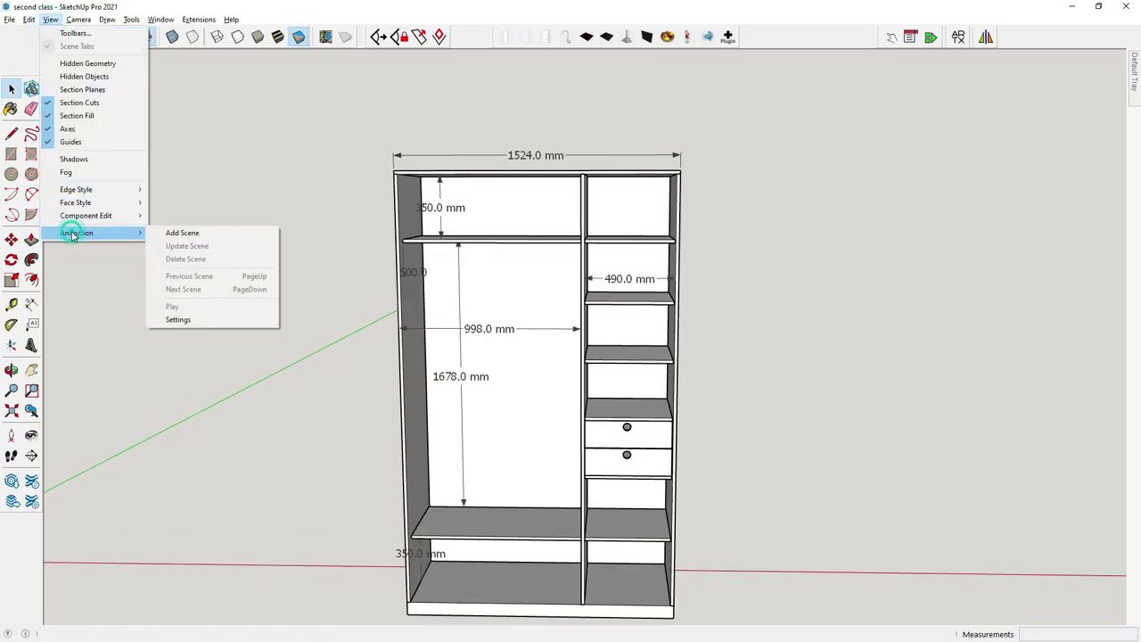
left_click(178, 319)
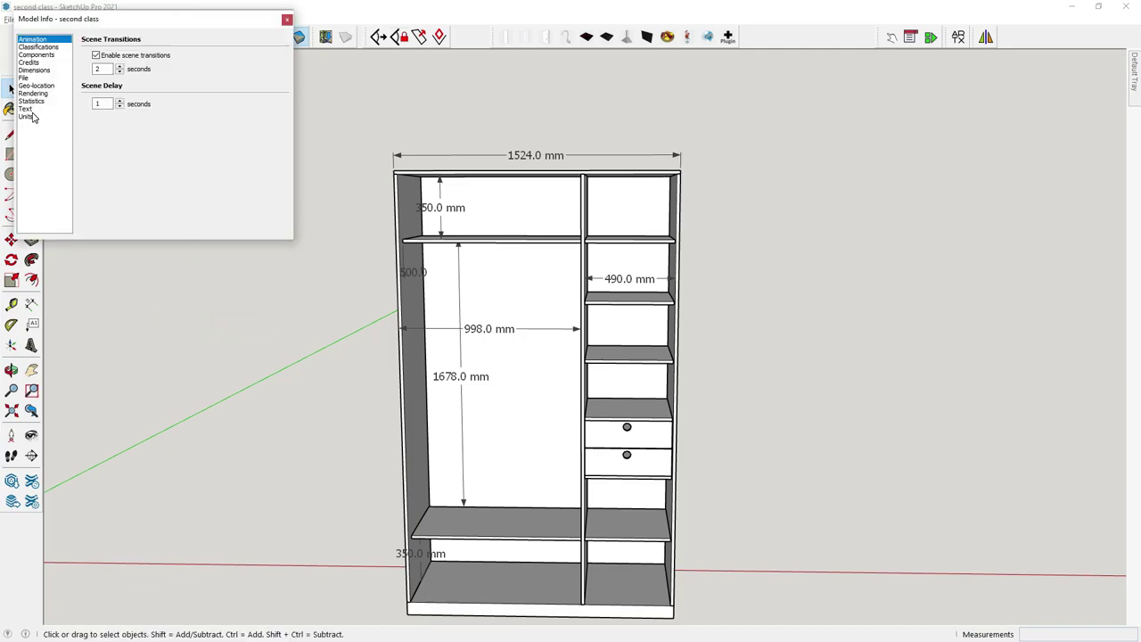
left_click(27, 117)
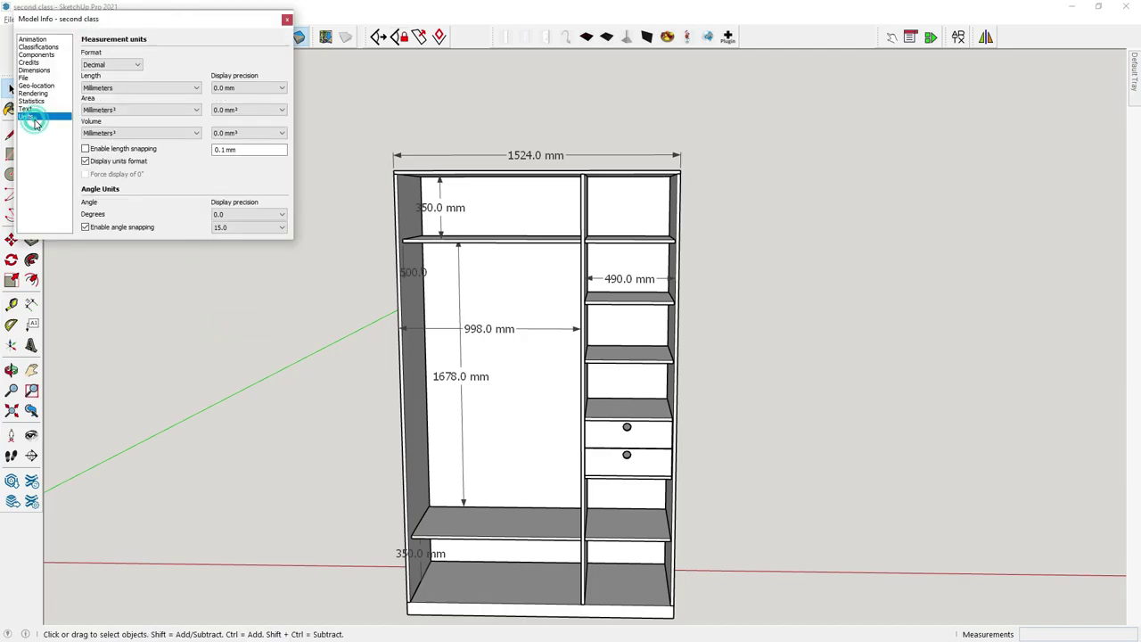
left_click(145, 90)
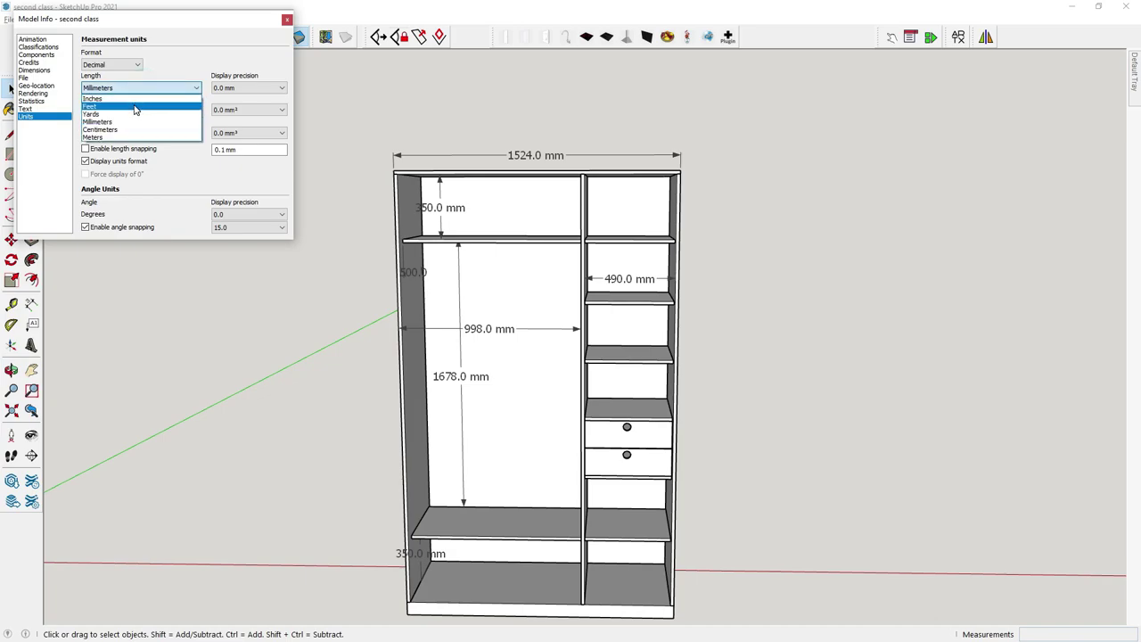
left_click(135, 107)
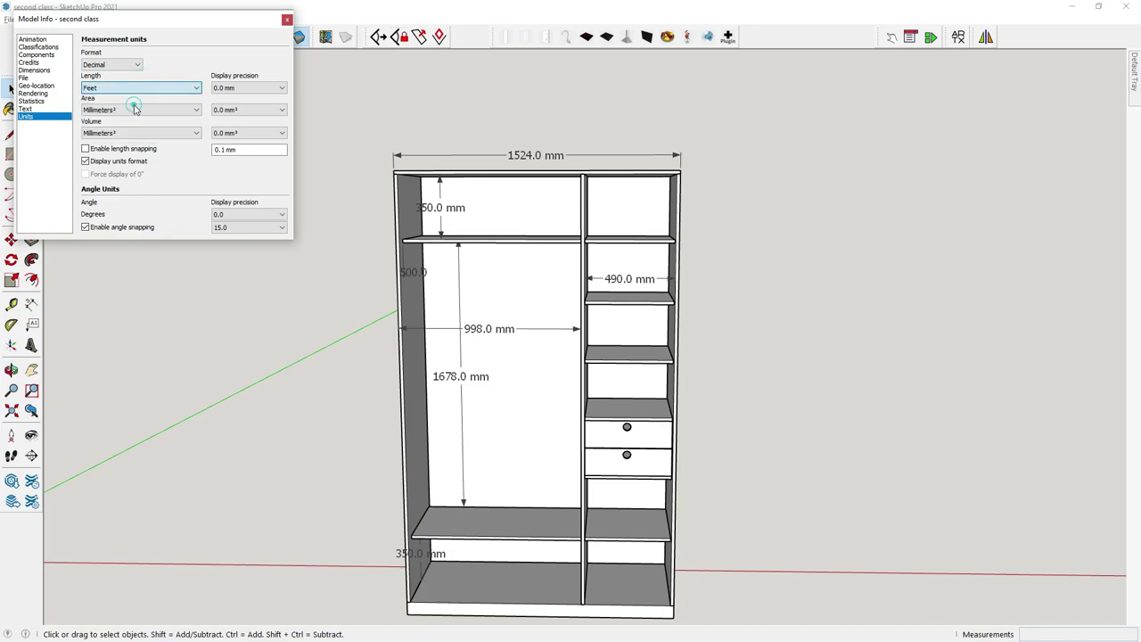
left_click(226, 338)
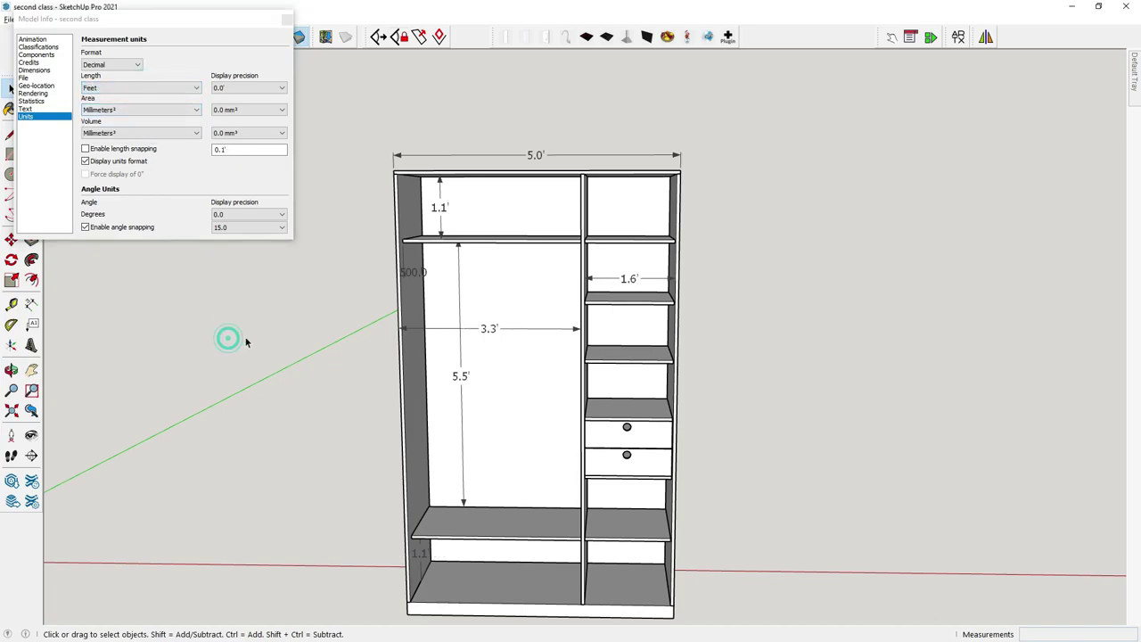
left_click(284, 20)
scroll(526, 203, "up", 2)
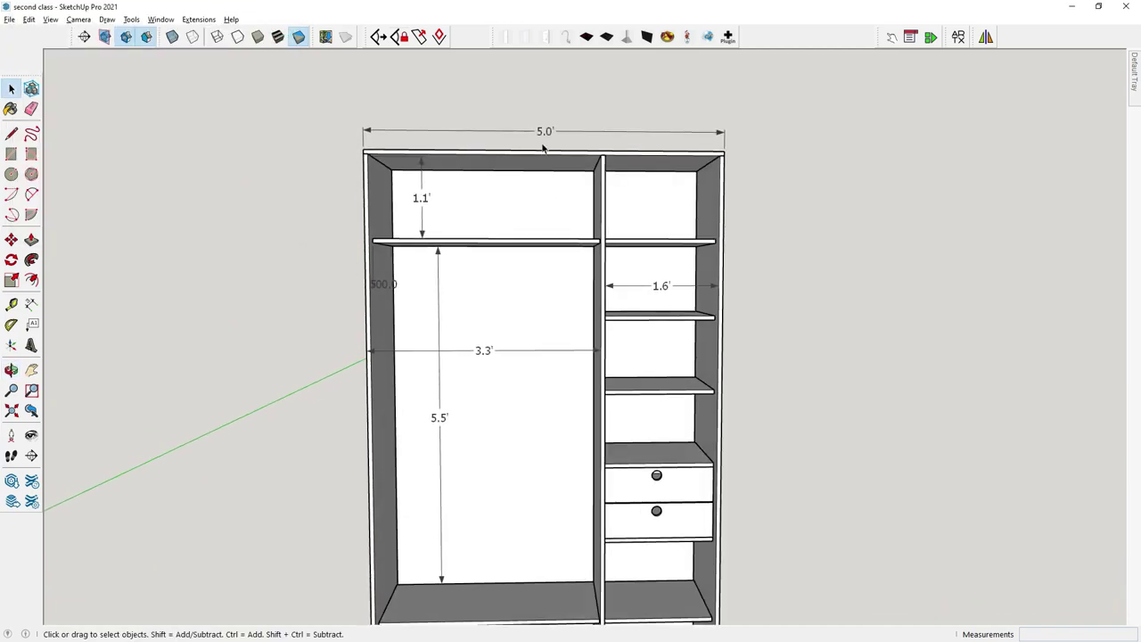
Orbit and zoom to look down on the wardrobe's top panel and shelf tops
scroll(543, 148, "up", 3)
middle_click_drag(543, 151, 550, 156)
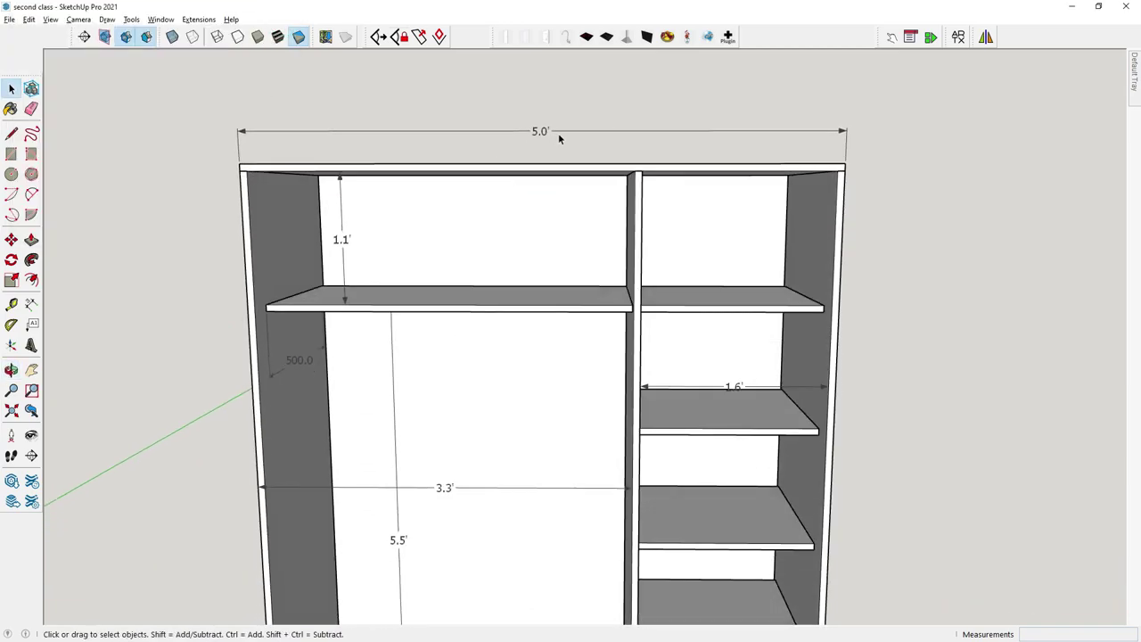
scroll(499, 174, "down", 2)
scroll(397, 226, "down", 1)
scroll(623, 322, "up", 1)
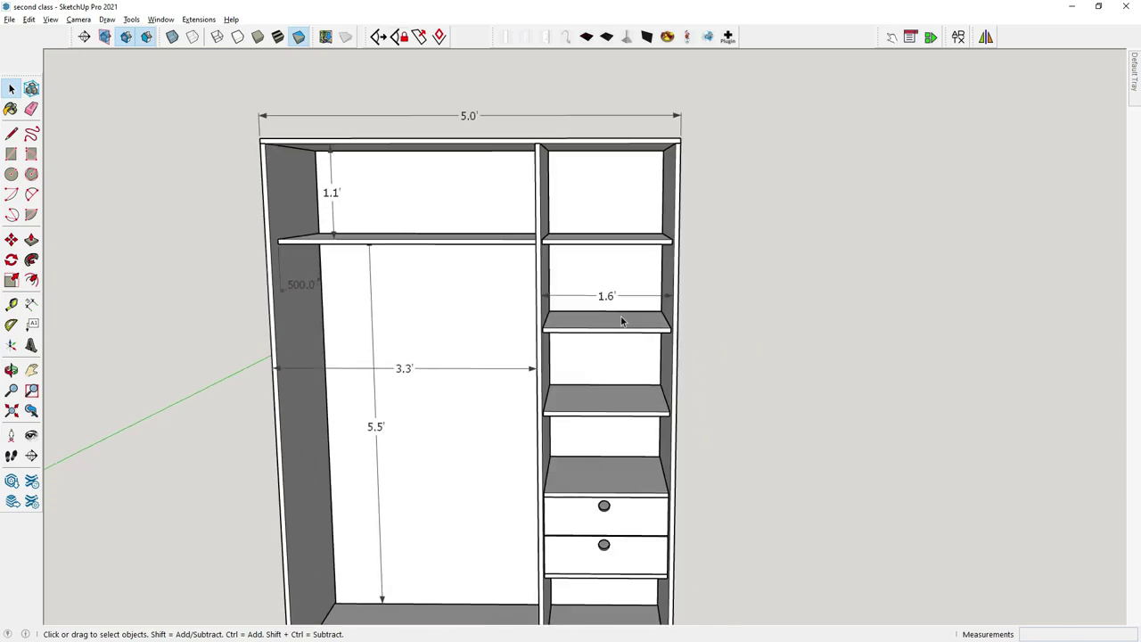
scroll(597, 297, "down", 1)
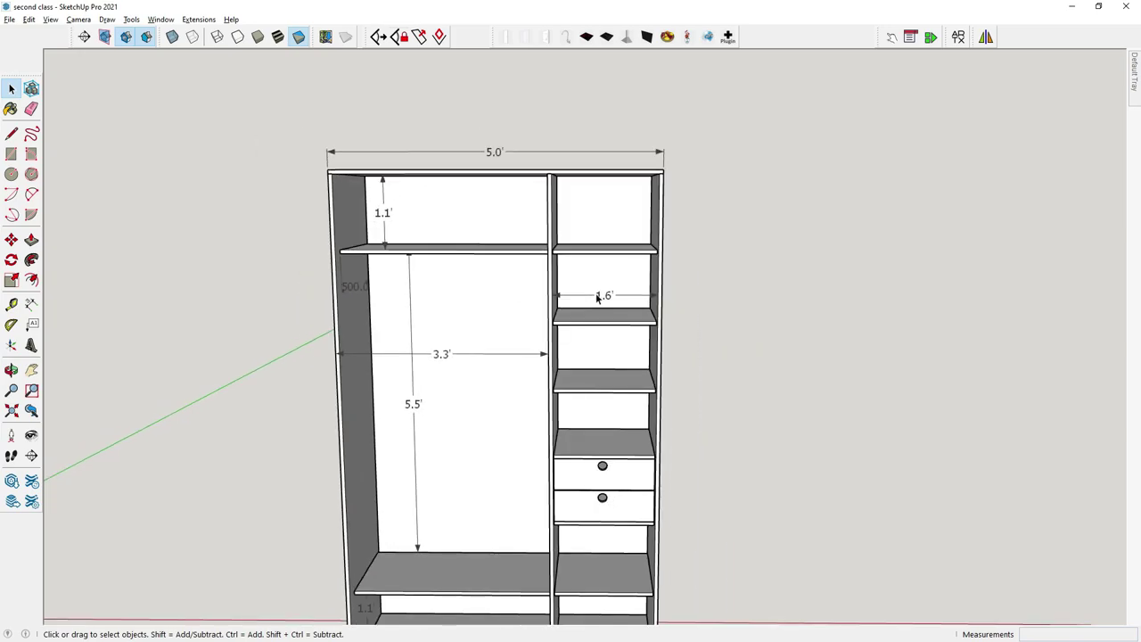
scroll(600, 295, "down", 1)
scroll(462, 342, "up", 1)
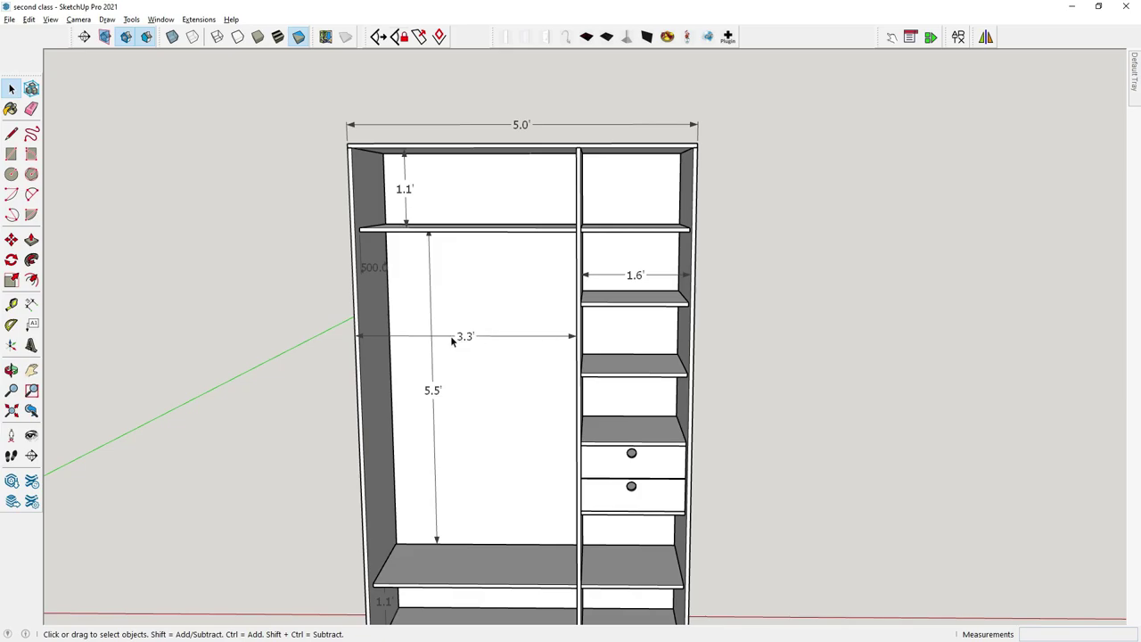
scroll(450, 335, "down", 1)
mouse_move(451, 335)
middle_mouse_down()
mouse_move(434, 407)
mouse_move(499, 453)
mouse_move(538, 428)
middle_mouse_up()
scroll(541, 446, "up", 1)
scroll(571, 383, "up", 2)
middle_click_drag(601, 344, 535, 232)
scroll(528, 215, "up", 1)
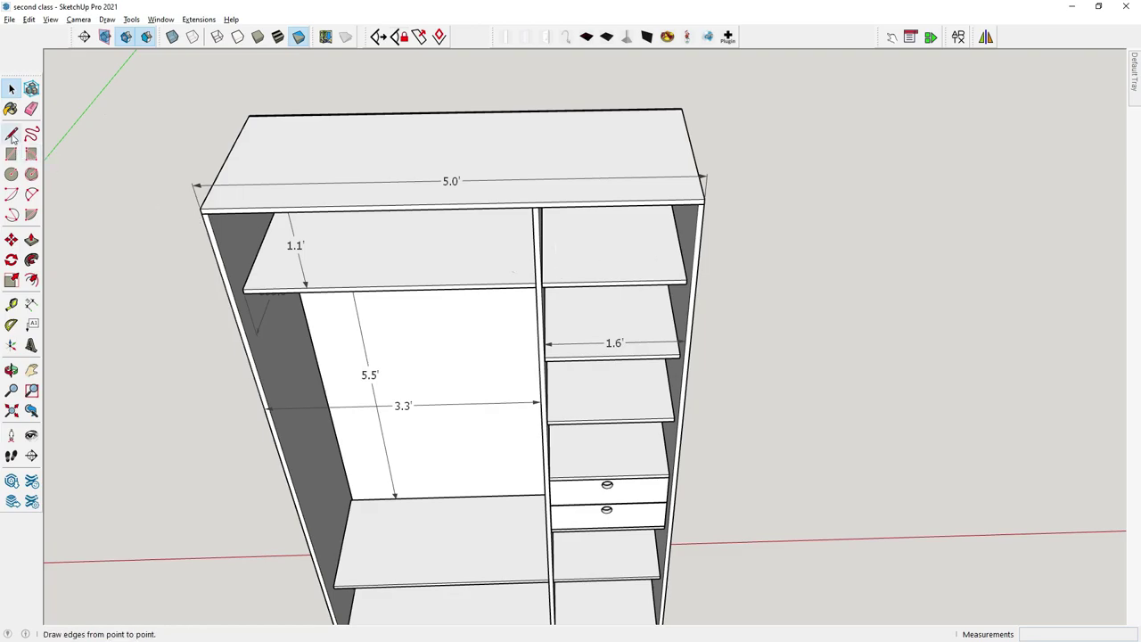
Switch to the Line tool and frame more of the top panel for drawing
left_click(11, 133)
scroll(306, 204, "up", 1)
scroll(280, 224, "up", 1)
left_click(11, 88)
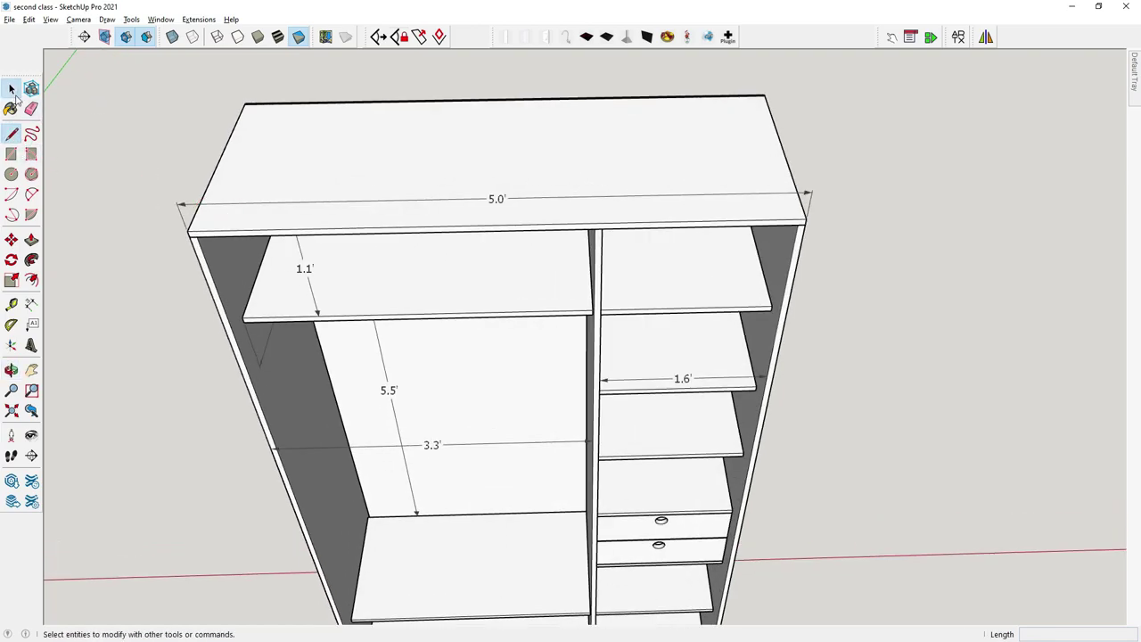
scroll(338, 226, "up", 1)
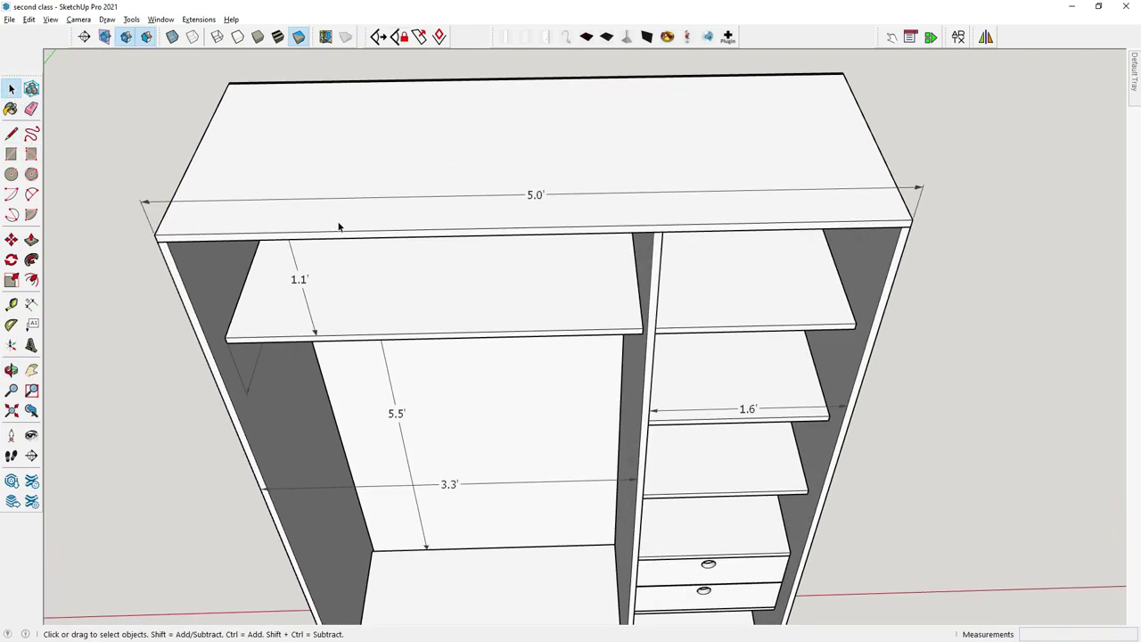
left_click(11, 133)
middle_click_drag(240, 151, 237, 183)
scroll(237, 183, "down", 1)
Draw a line across the top panel from its left edge to its right edge
left_click(188, 209)
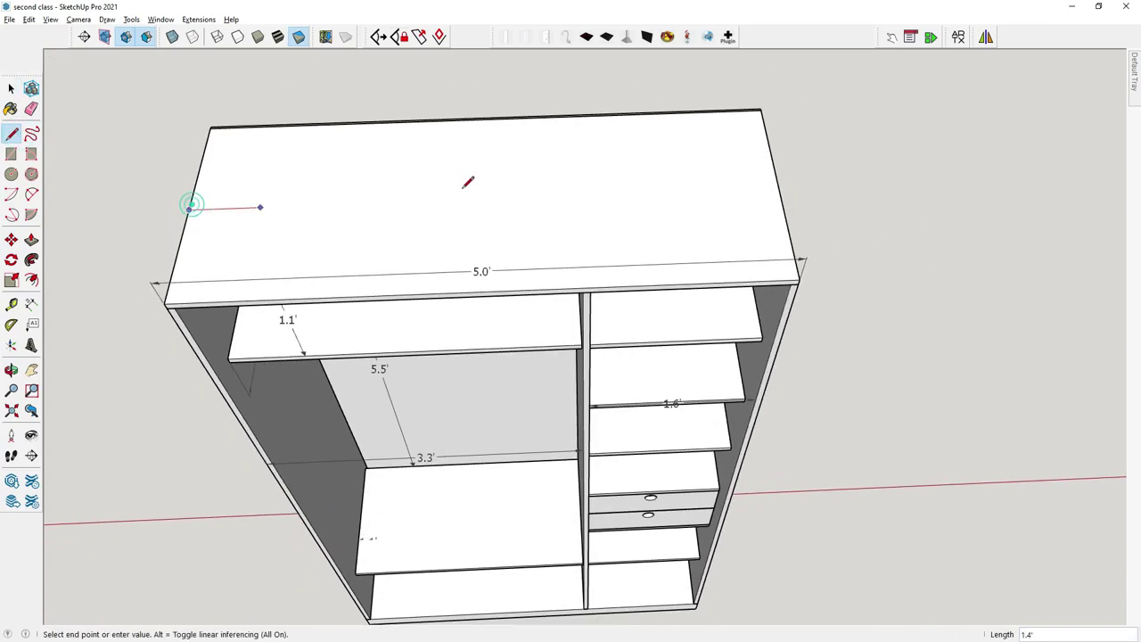
left_click(779, 189)
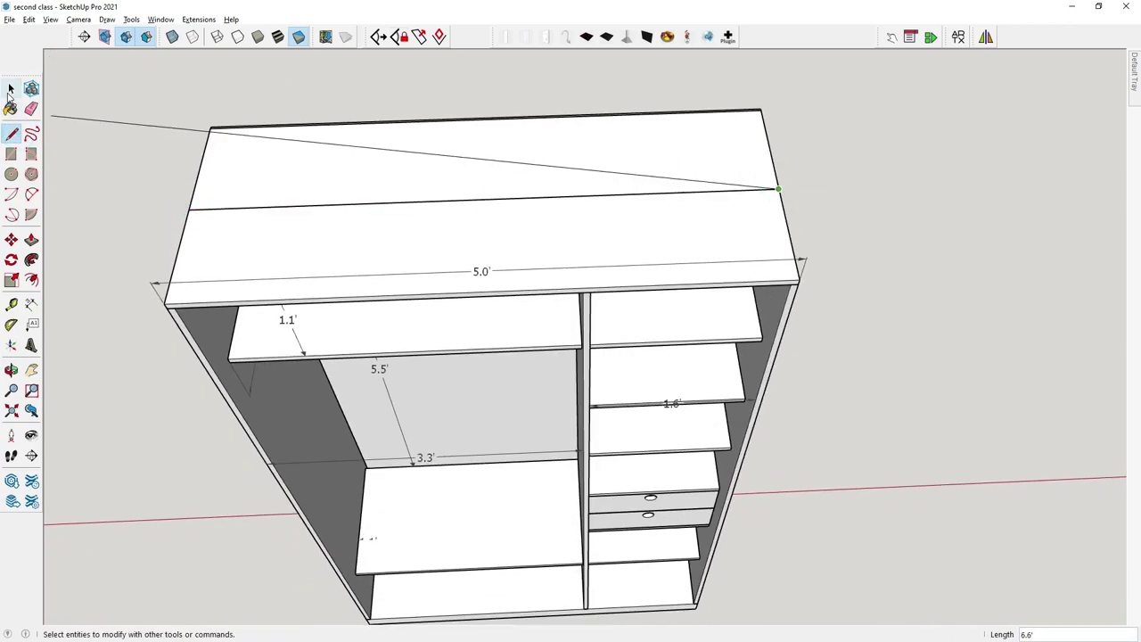
left_click(11, 88)
right_click(458, 206)
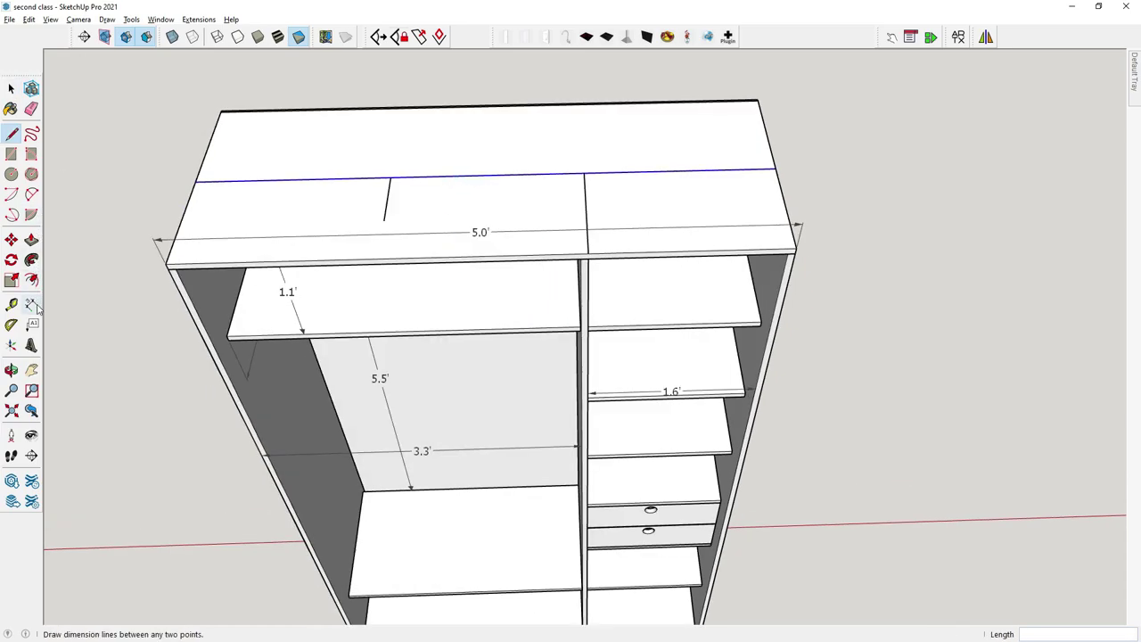
Place a 1.7' dimension along the new top edge
left_click(31, 304)
left_click(392, 176)
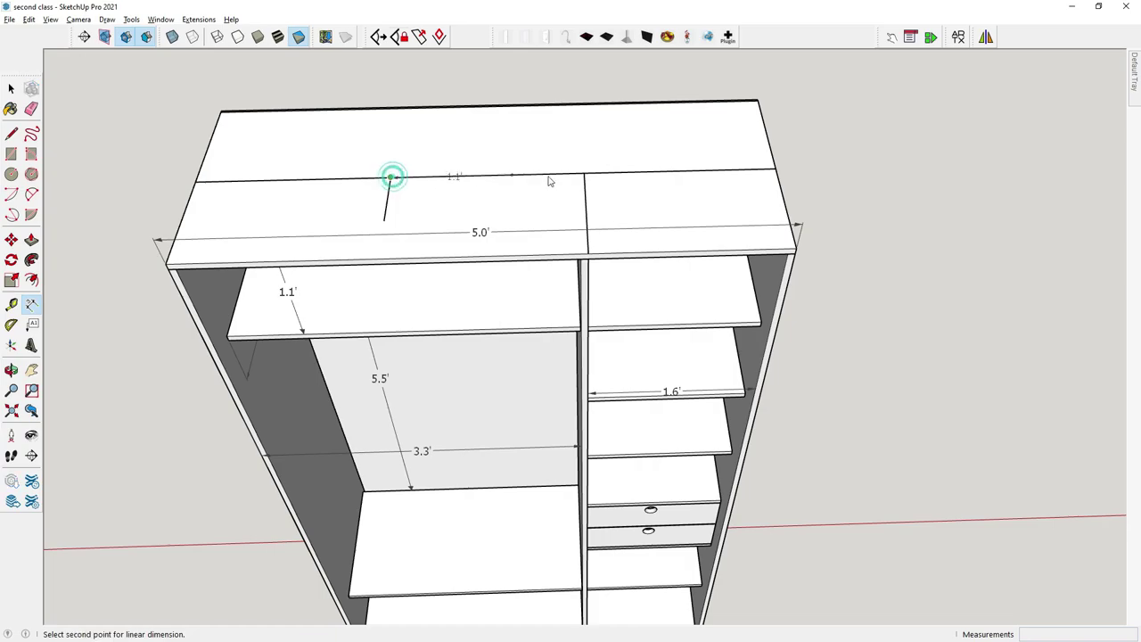
left_click(584, 177)
left_click(575, 167)
mouse_move(555, 173)
middle_mouse_down()
mouse_move(462, 241)
mouse_move(465, 214)
middle_mouse_up()
scroll(468, 190, "up", 2)
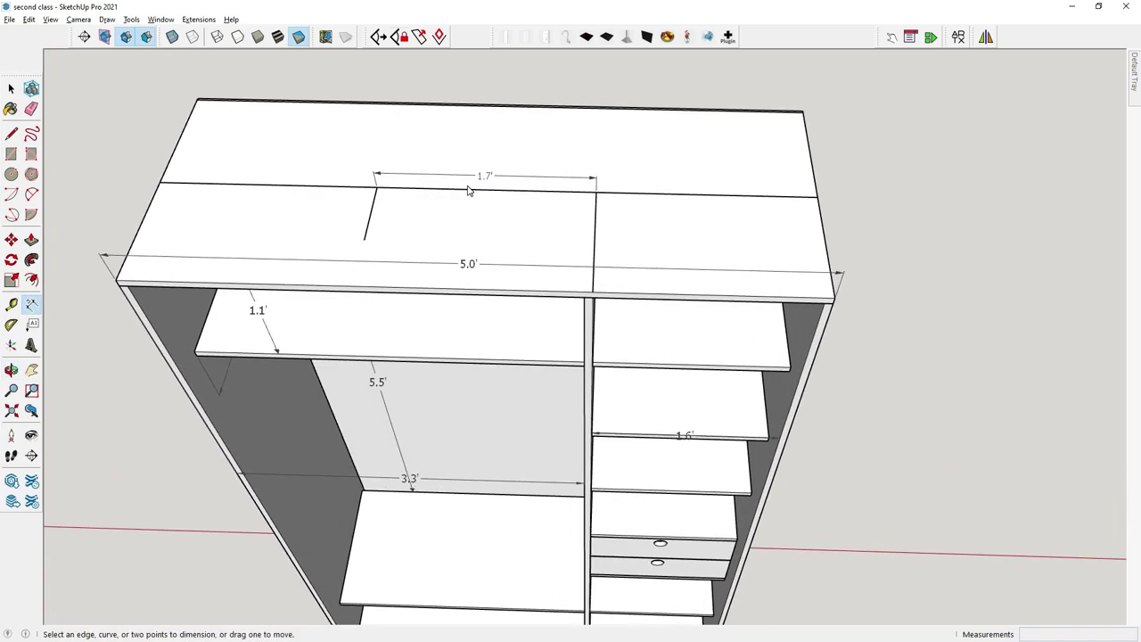
Delete the 1.7' dimension from the top panel
left_click(11, 87)
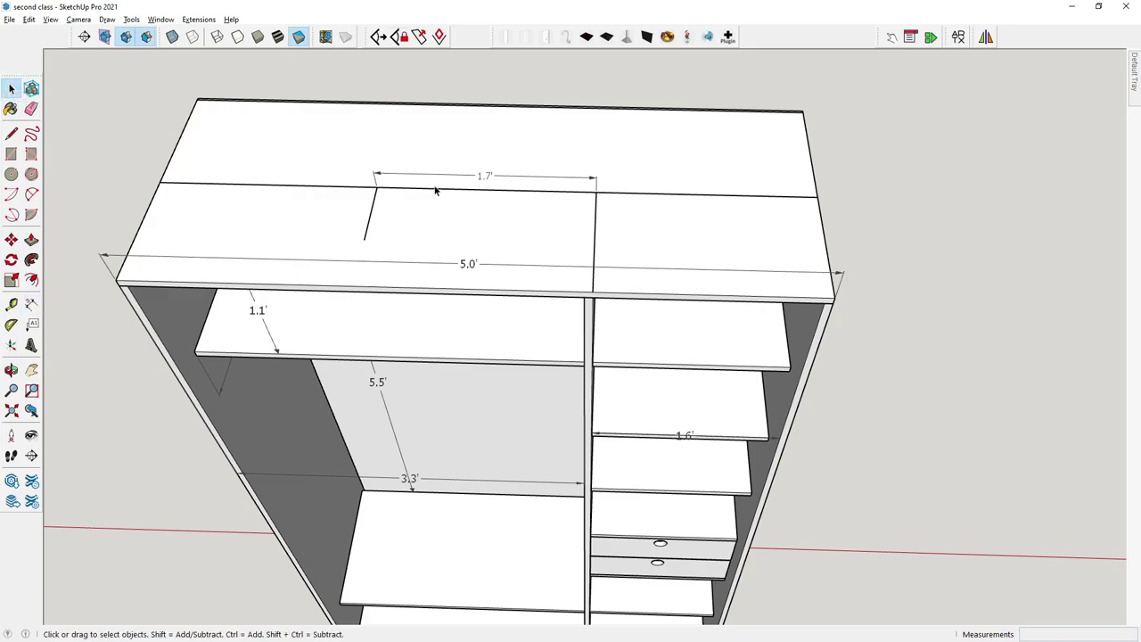
scroll(454, 184, "up", 2)
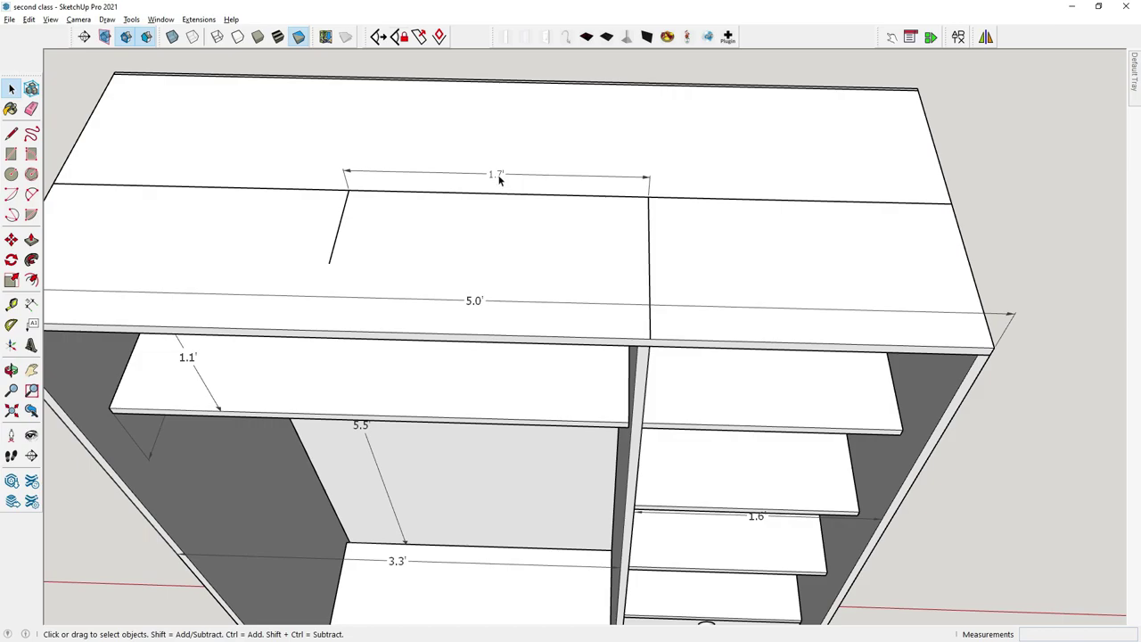
right_click(499, 179)
left_click(519, 195)
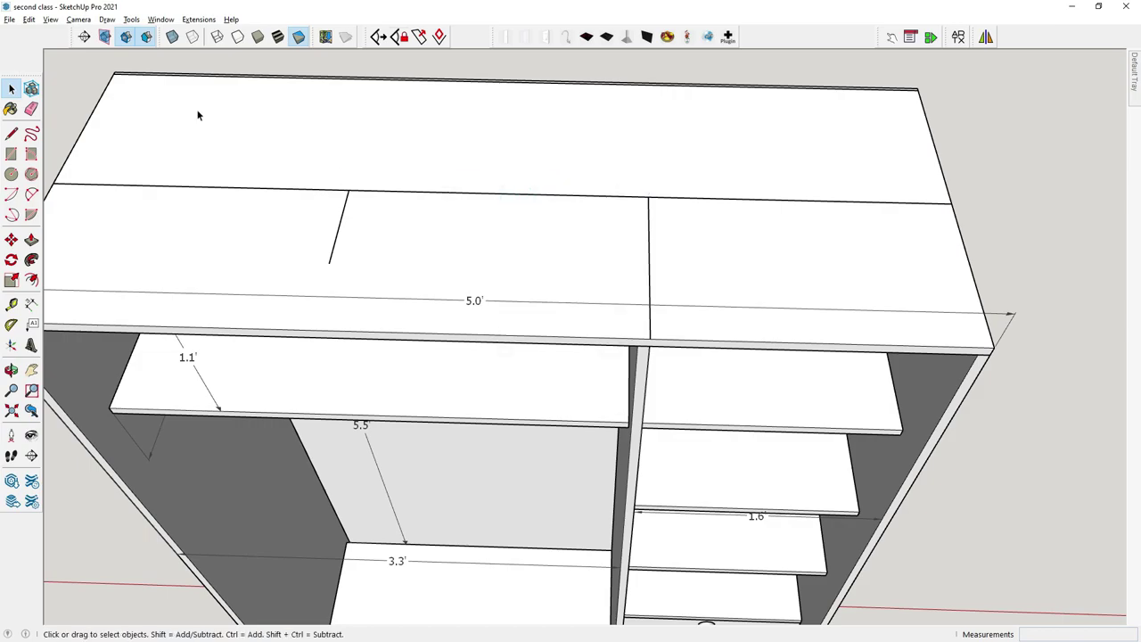
In Model Info Units, set Length to Inches, Architectural format, whole-unit precision, and area precision 1/16 in²
left_click(50, 19)
mouse_move(77, 233)
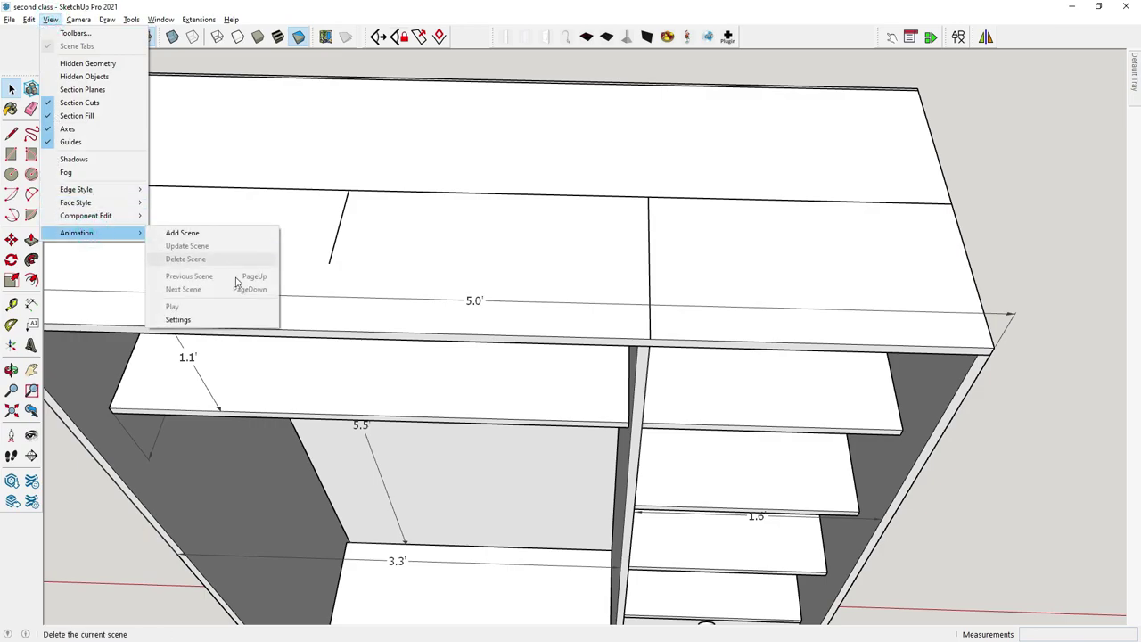
left_click(177, 318)
left_click(28, 118)
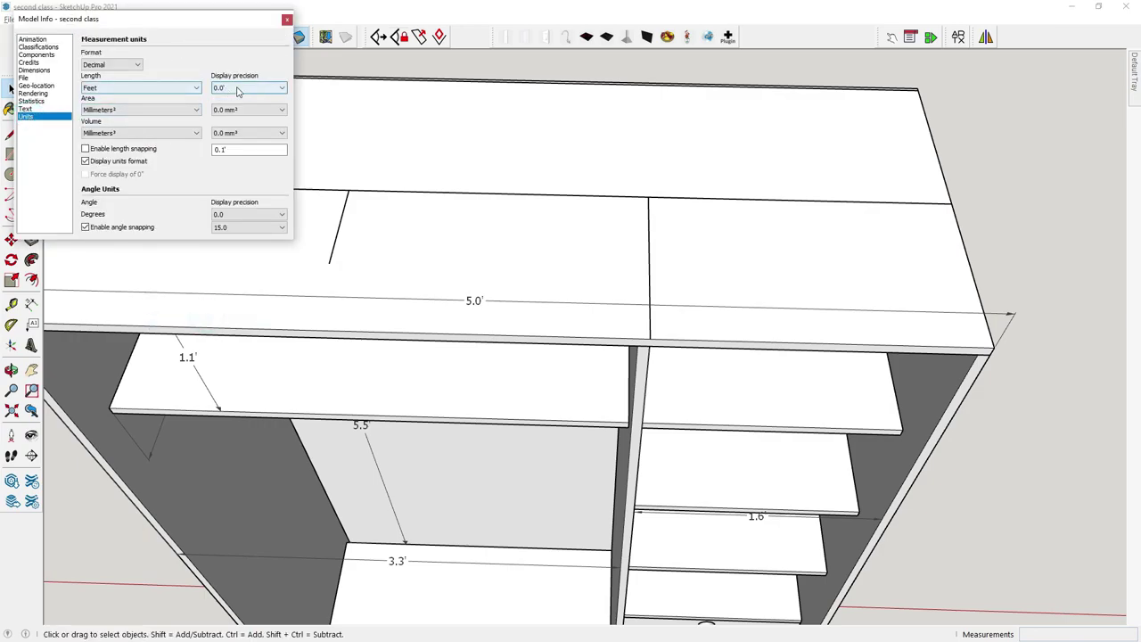
left_click(238, 89)
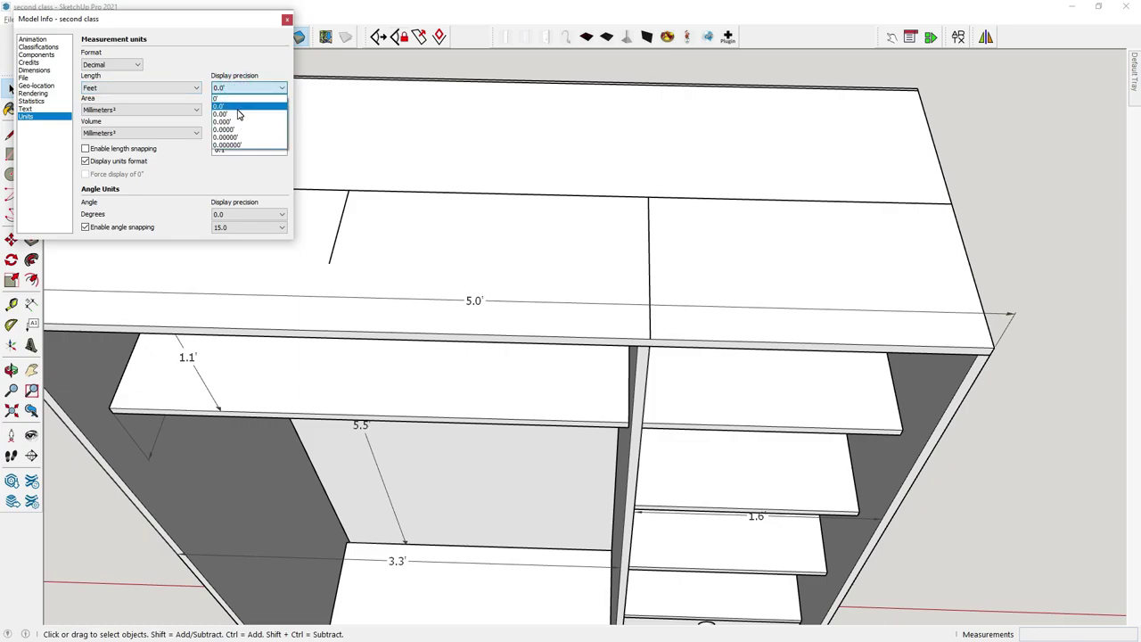
left_click(230, 99)
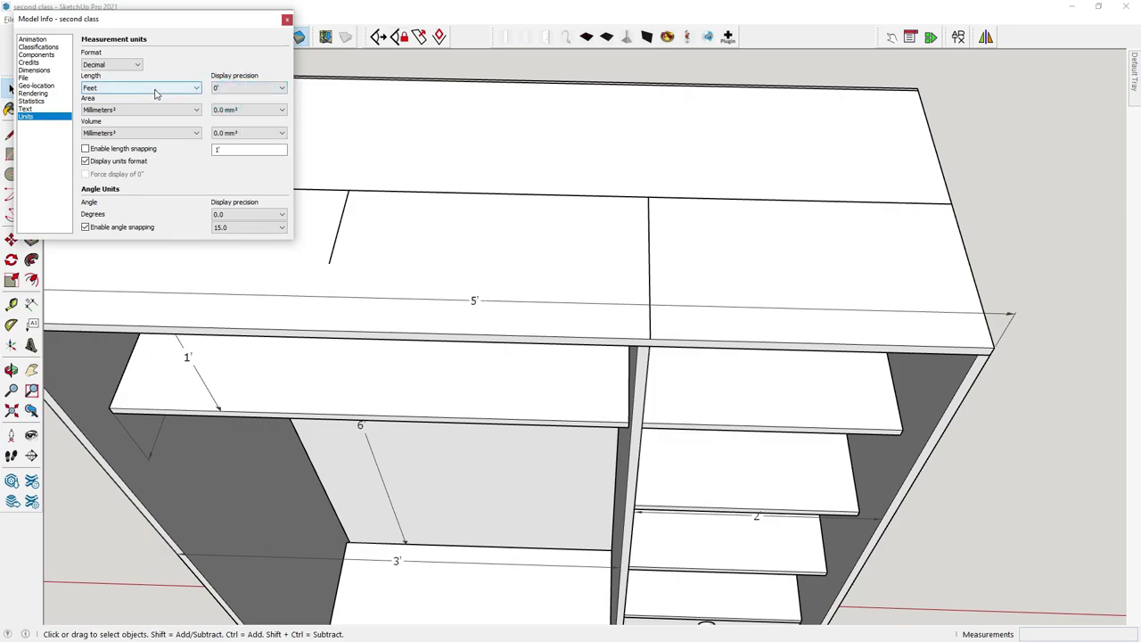
left_click(154, 89)
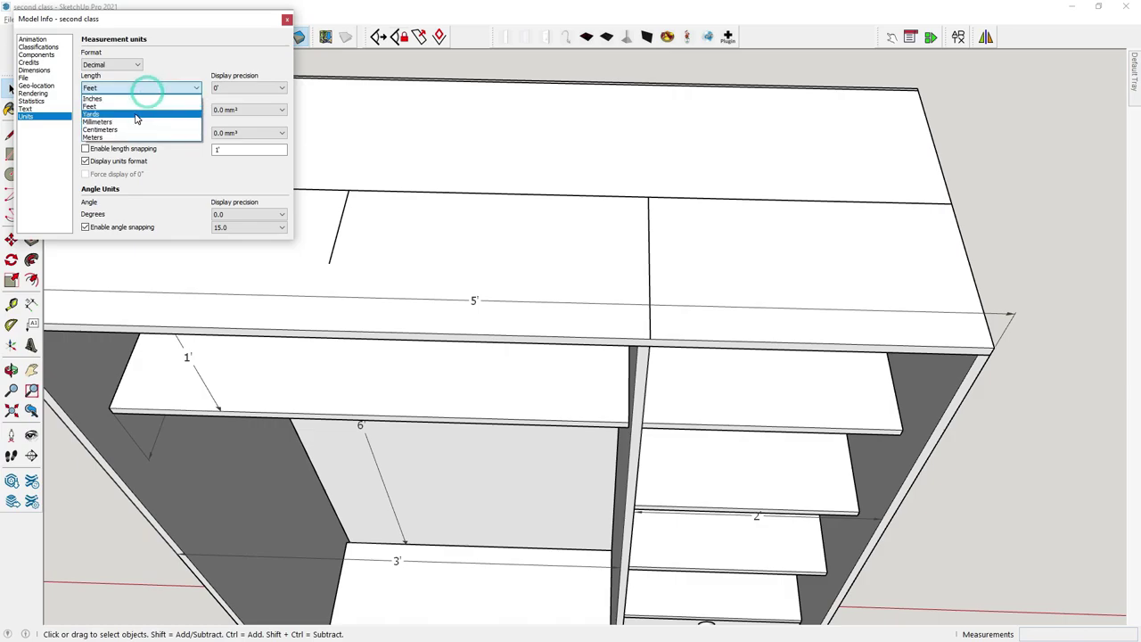
left_click(122, 98)
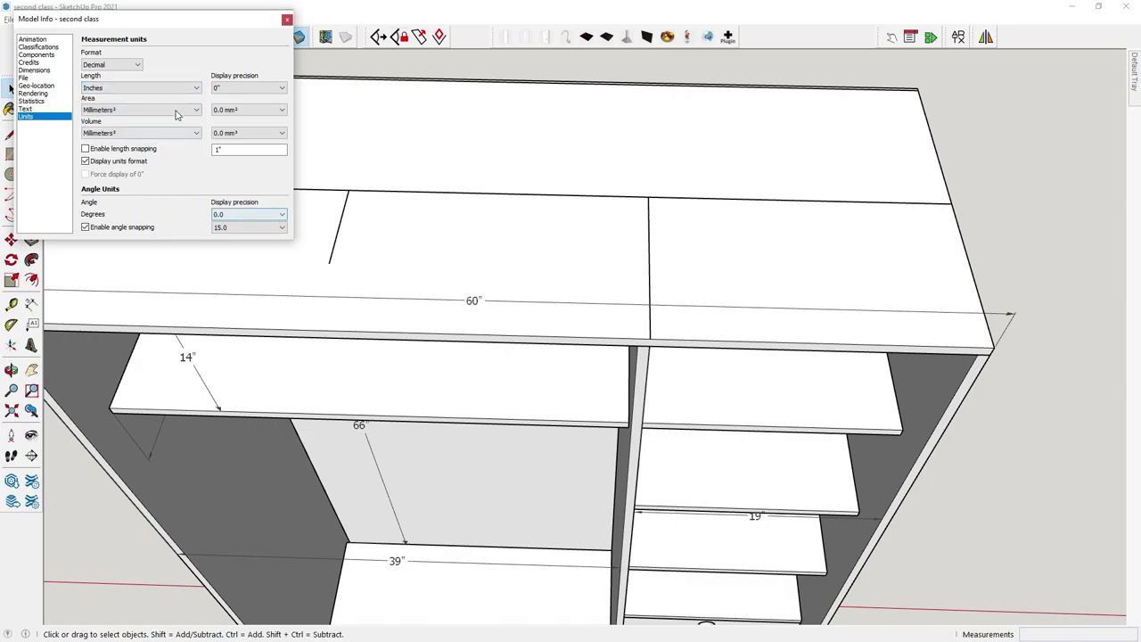
left_click(116, 64)
left_click(105, 74)
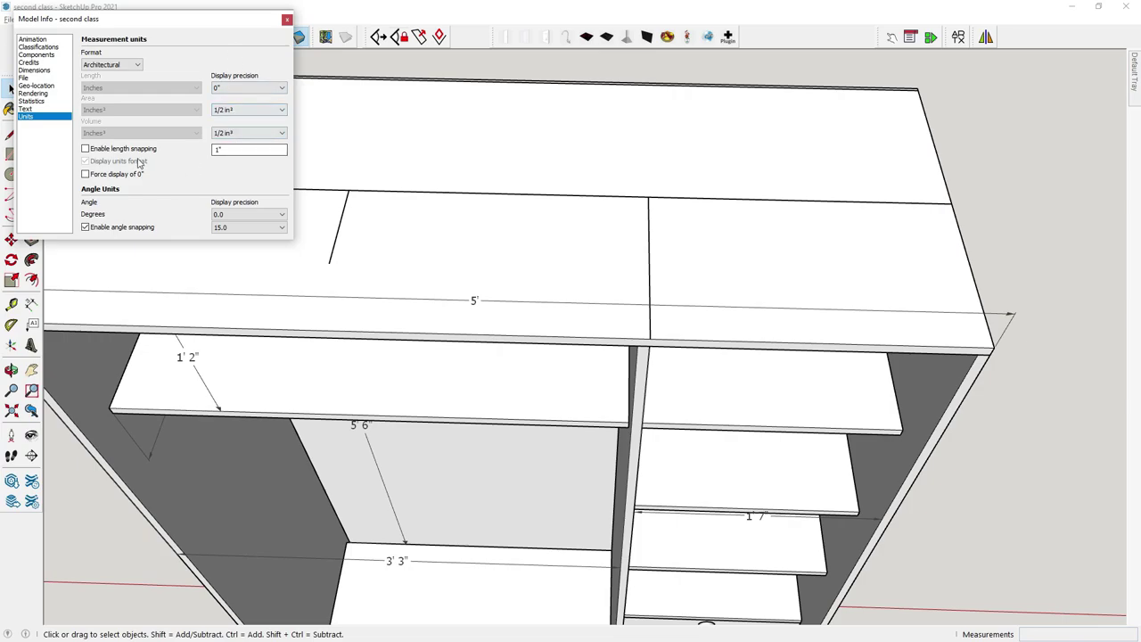
left_click(256, 112)
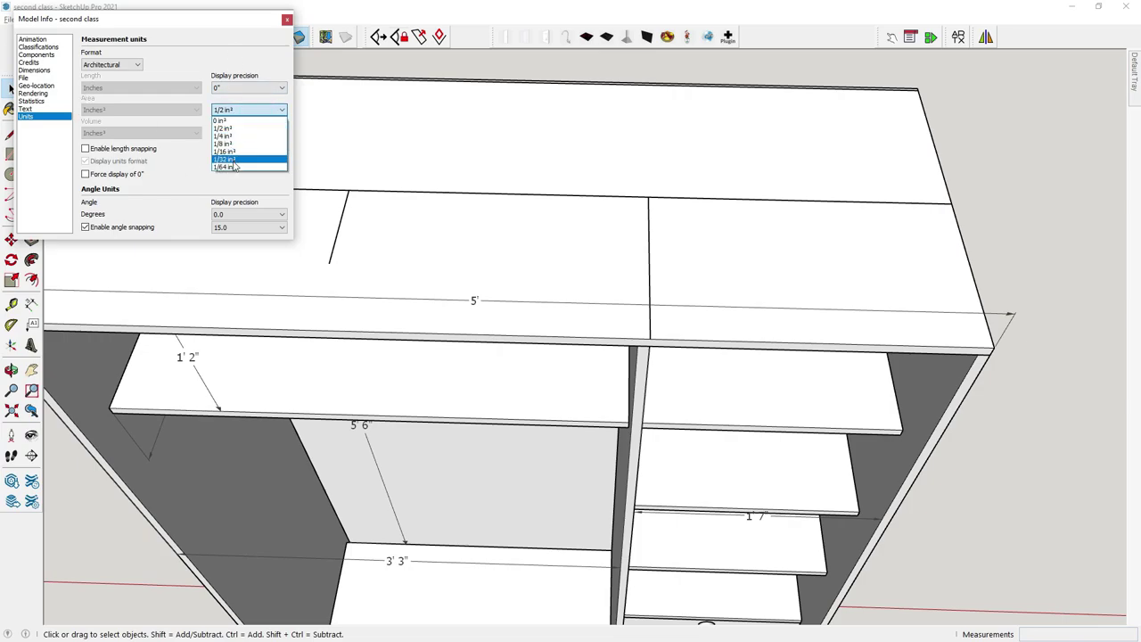
left_click(235, 154)
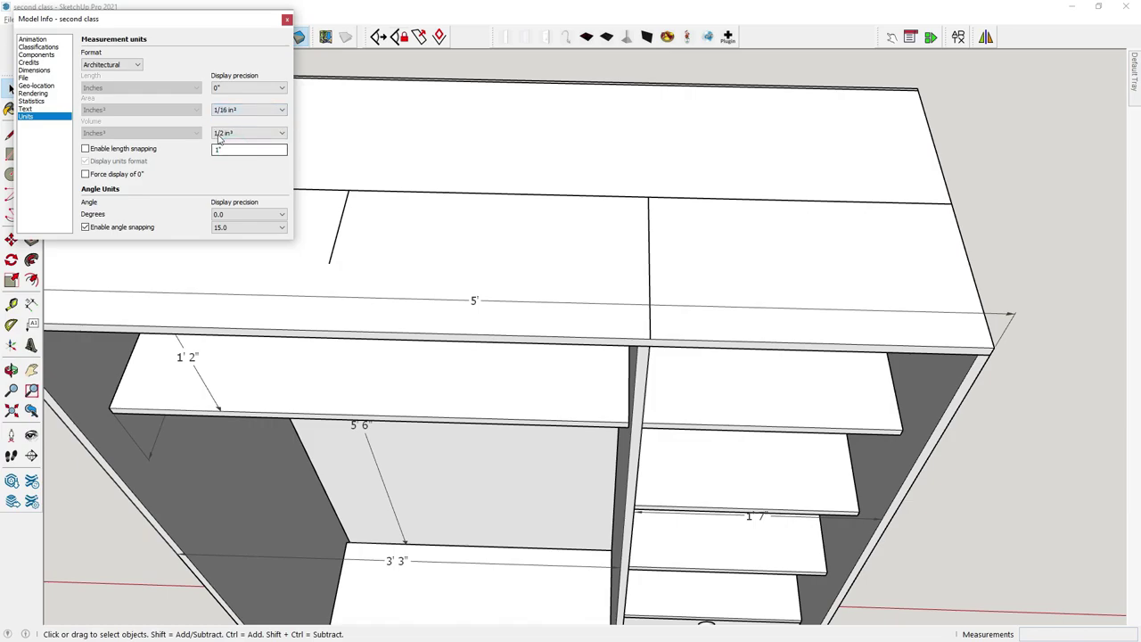
Add a 1'8" test dimension across the top panel
left_click(286, 19)
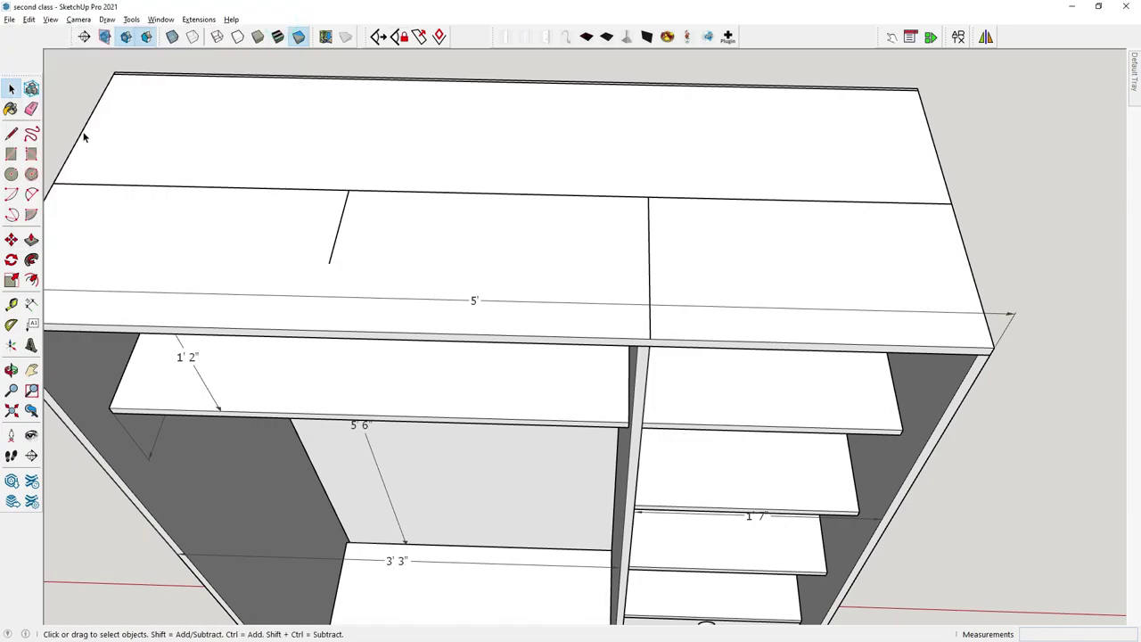
left_click(32, 305)
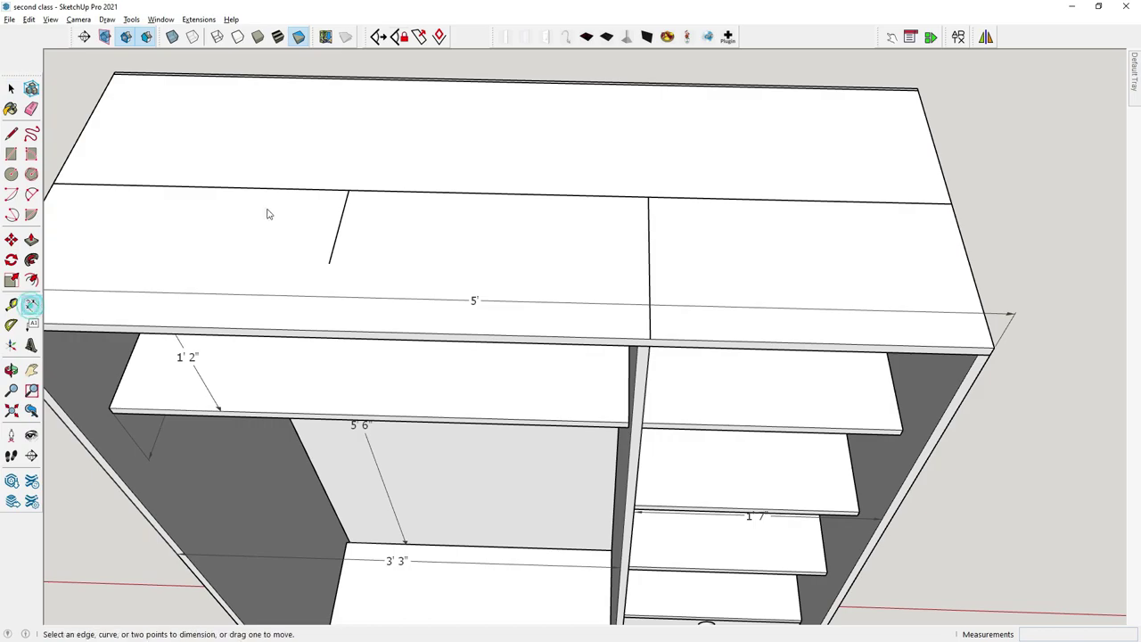
left_click(349, 191)
left_click(647, 200)
left_click(639, 166)
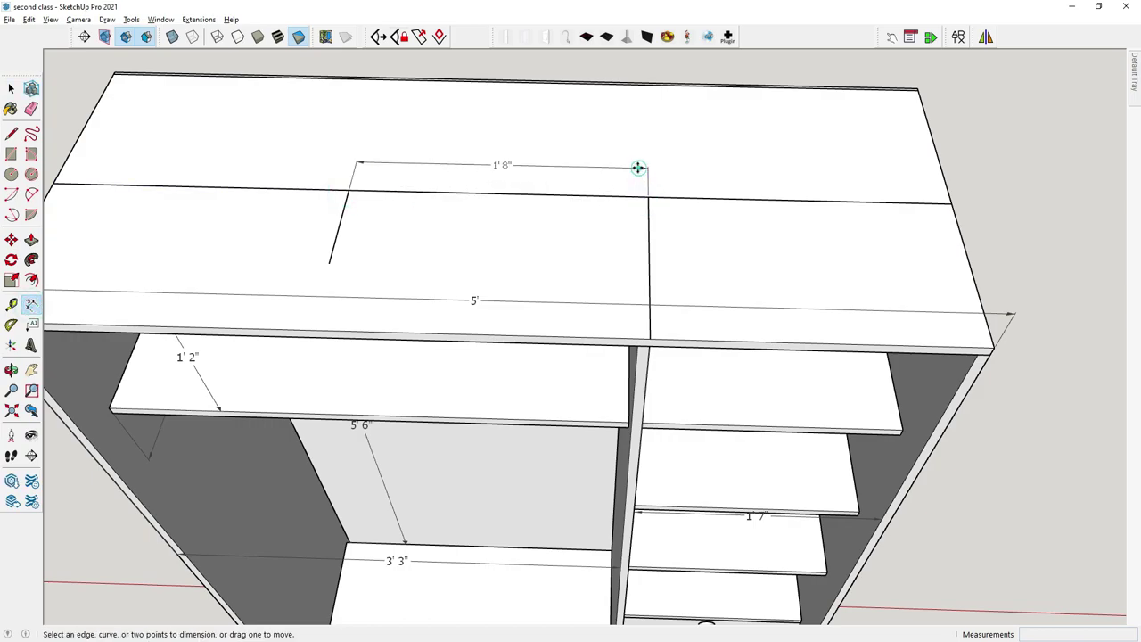
Erase the 5', right-shelf, 5' 6", 3' 3" and 500.0 dimensions
left_click(36, 108)
scroll(446, 241, "down", 2)
scroll(486, 245, "down", 2)
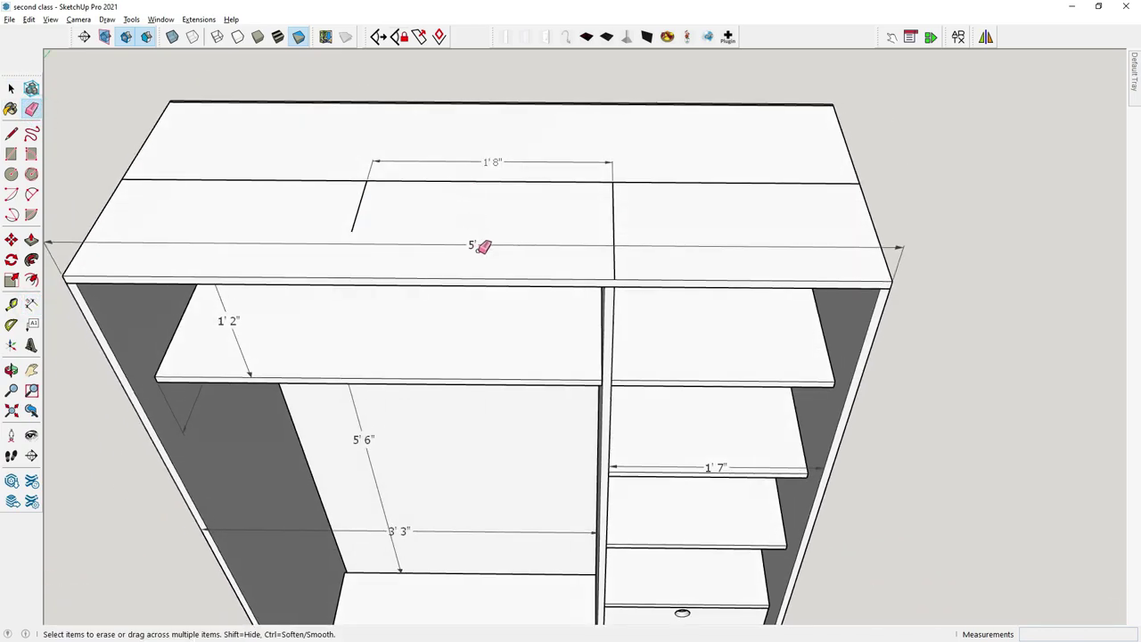
scroll(484, 246, "up", 2)
scroll(487, 243, "down", 3)
left_click(481, 243)
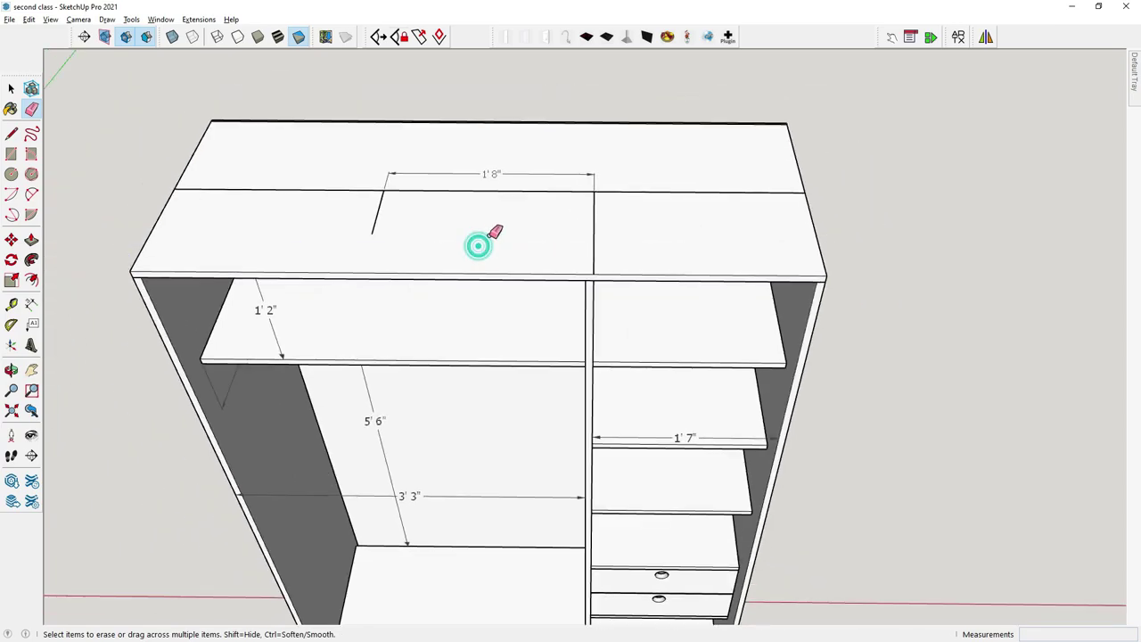
scroll(632, 389, "down", 2)
scroll(680, 353, "up", 4)
left_click(680, 353)
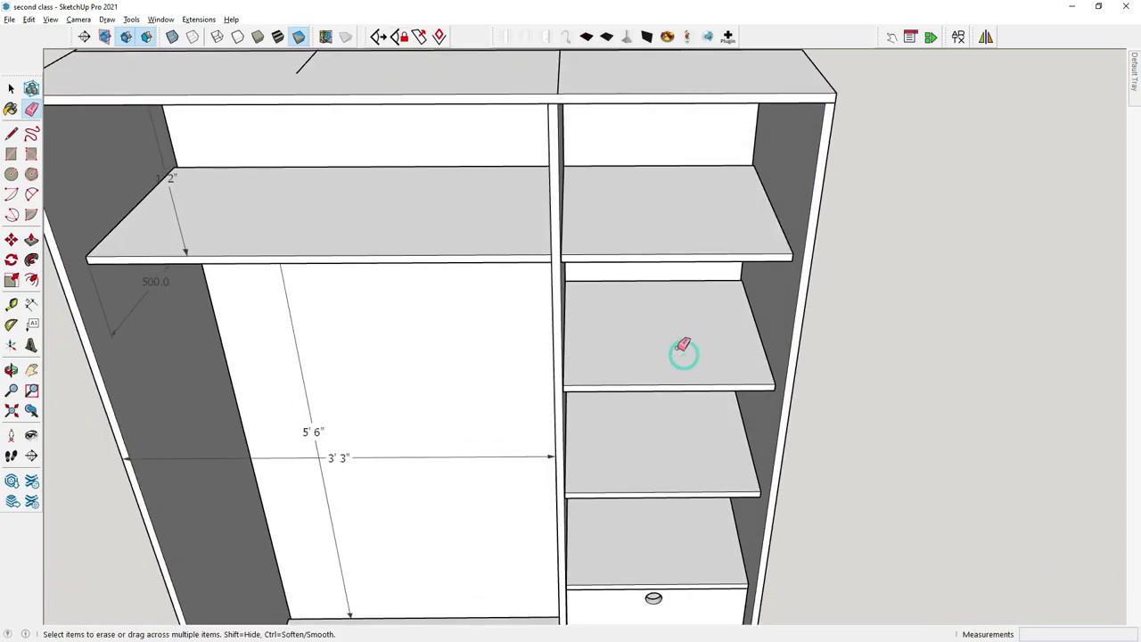
scroll(682, 351, "down", 3)
scroll(612, 311, "up", 1)
left_click(379, 333)
left_click(400, 402)
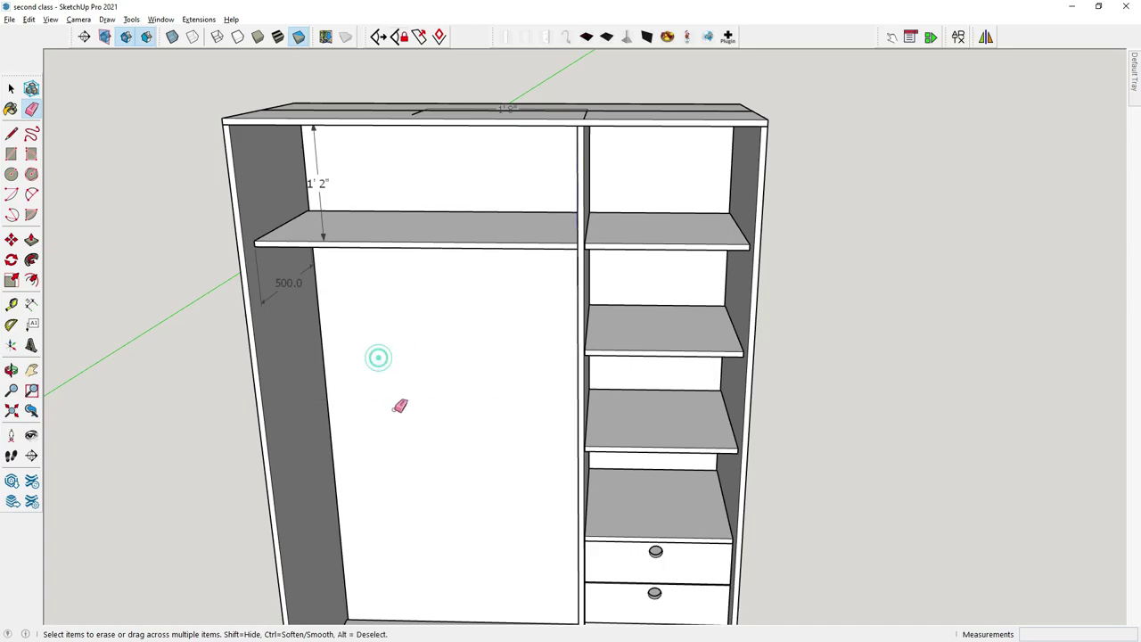
left_click(283, 287)
Erase the 1' 2" dimension and sweep away the stray top-panel lines
middle_click_drag(282, 287, 331, 178)
left_click(326, 181)
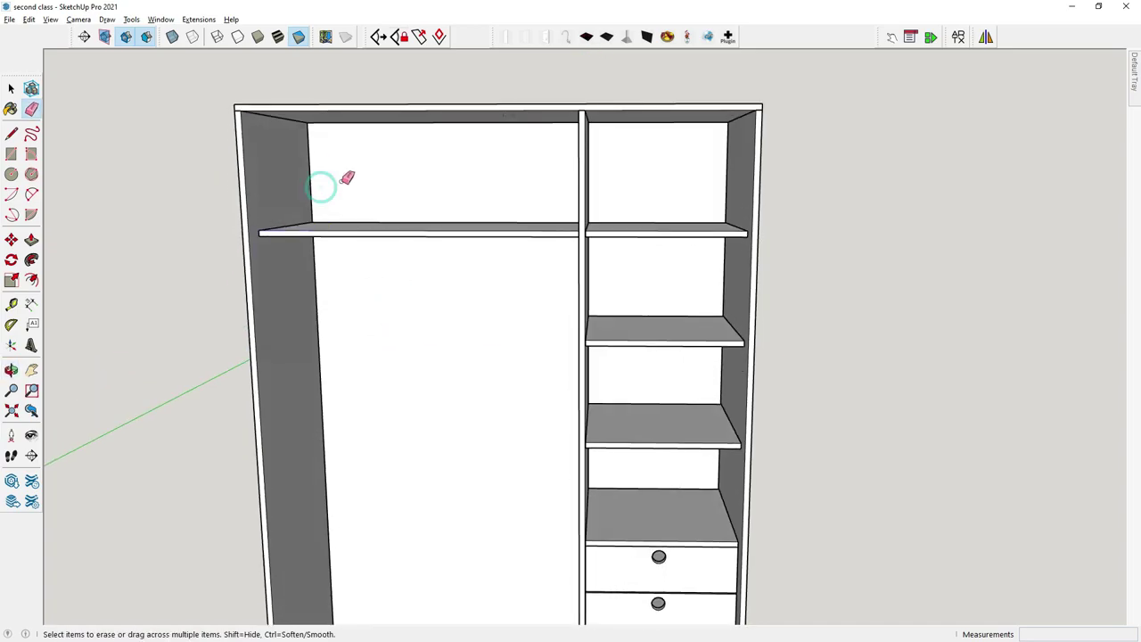
scroll(377, 339, "down", 3)
scroll(397, 432, "down", 2)
scroll(349, 515, "up", 3)
scroll(324, 519, "up", 1)
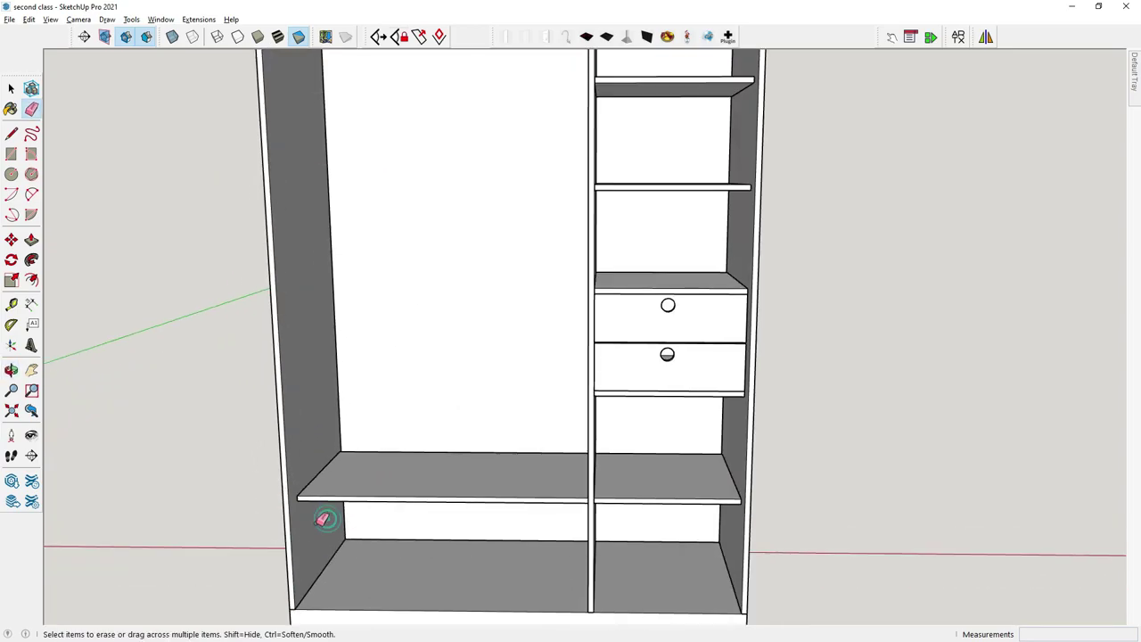
scroll(379, 481, "down", 3)
scroll(460, 383, "up", 1)
mouse_move(460, 384)
middle_mouse_down()
mouse_move(445, 265)
mouse_move(395, 402)
mouse_move(392, 280)
mouse_move(354, 407)
middle_mouse_up()
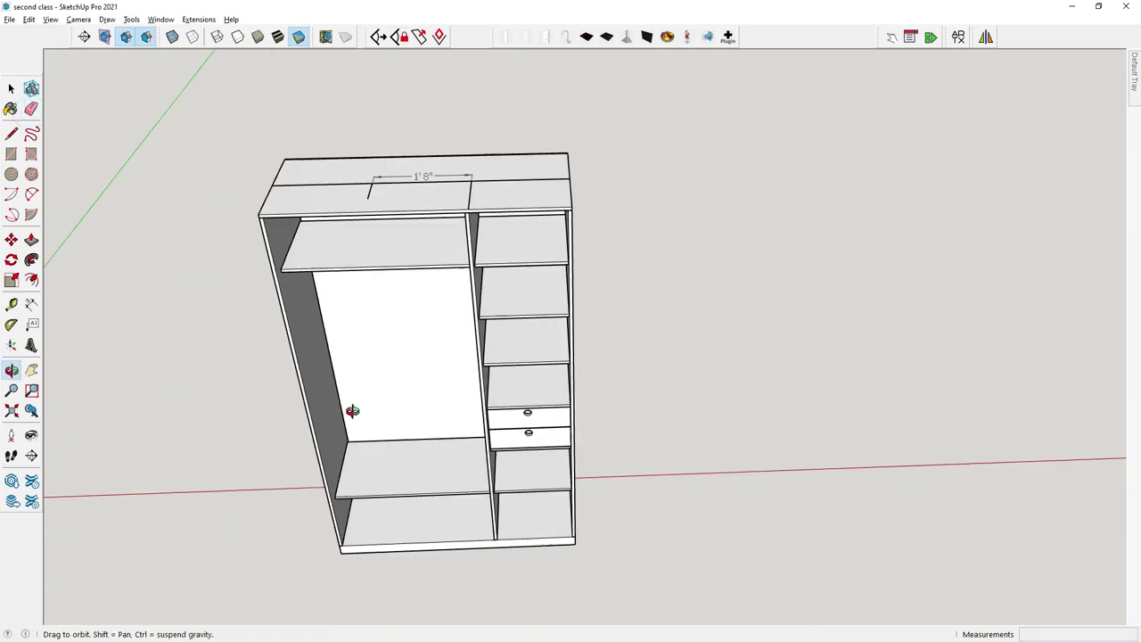
scroll(410, 191, "up", 3)
scroll(413, 194, "up", 2)
left_click_drag(413, 195, 537, 225)
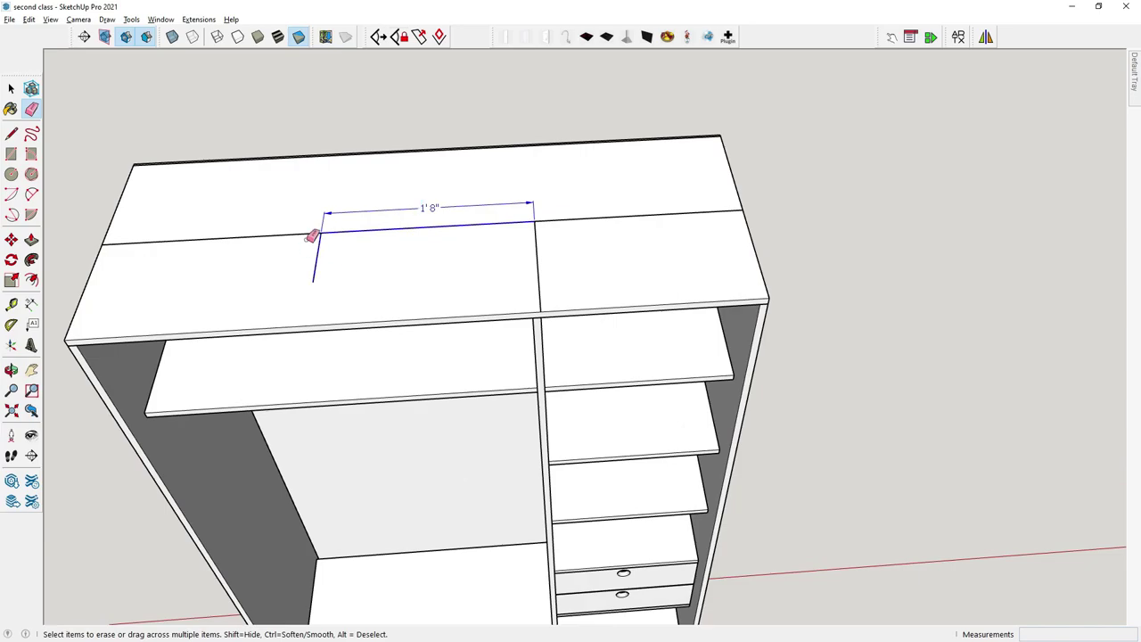
scroll(535, 219, "down", 5)
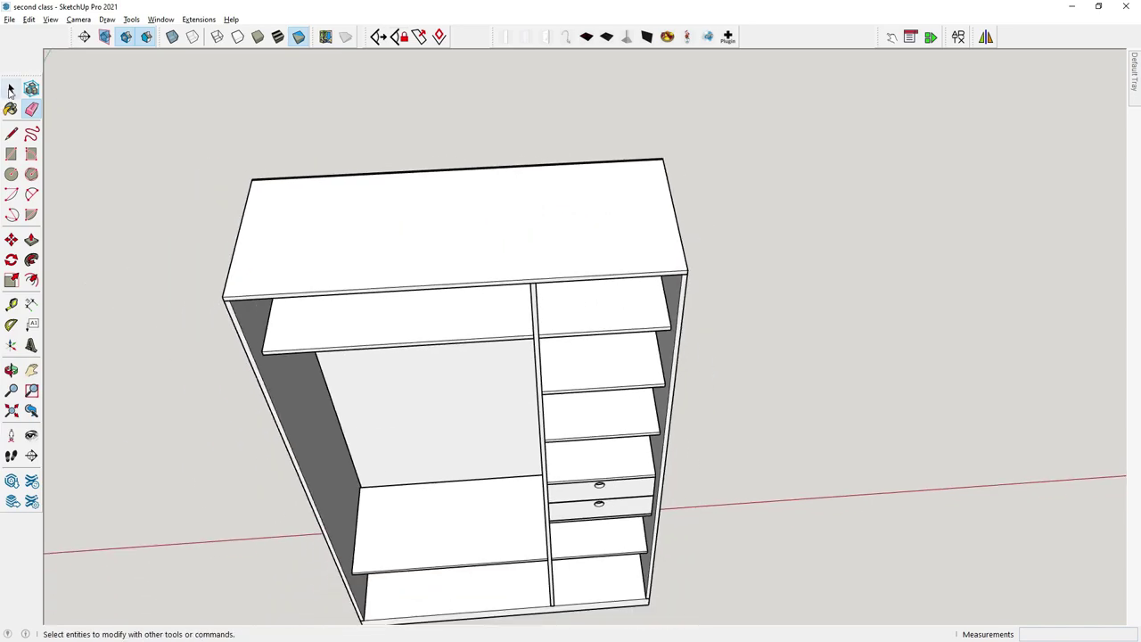
Orbit and zoom around the cabinet to view it from the front and above
left_click(10, 88)
scroll(347, 198, "down", 1)
middle_click_drag(348, 199, 517, 257)
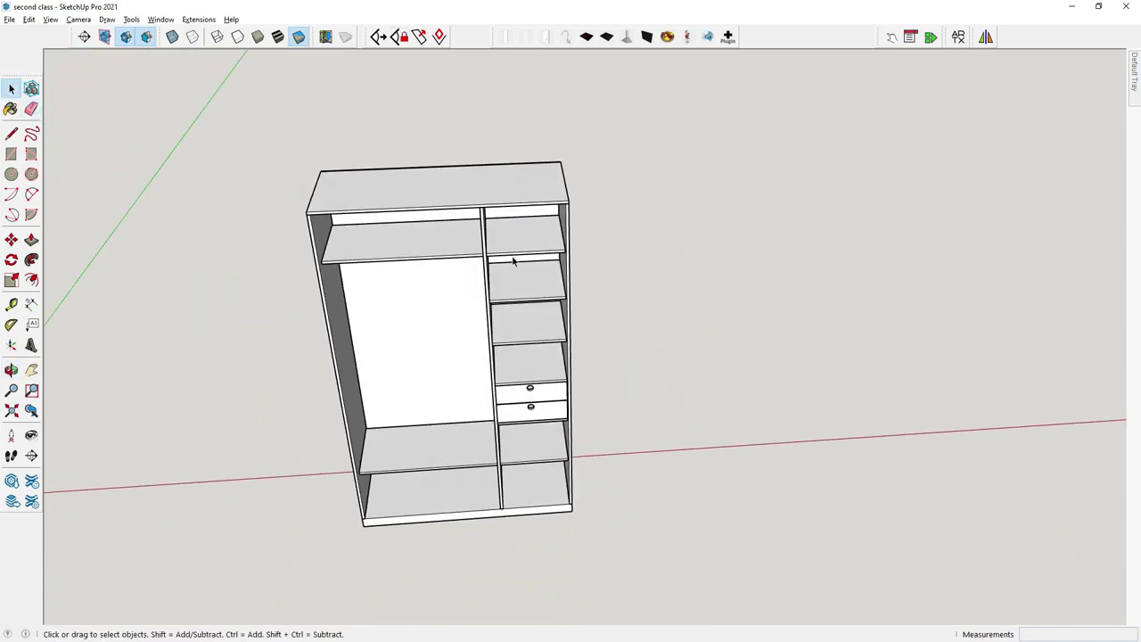
scroll(519, 312, "down", 2)
scroll(446, 294, "up", 2)
middle_click_drag(392, 315, 415, 383)
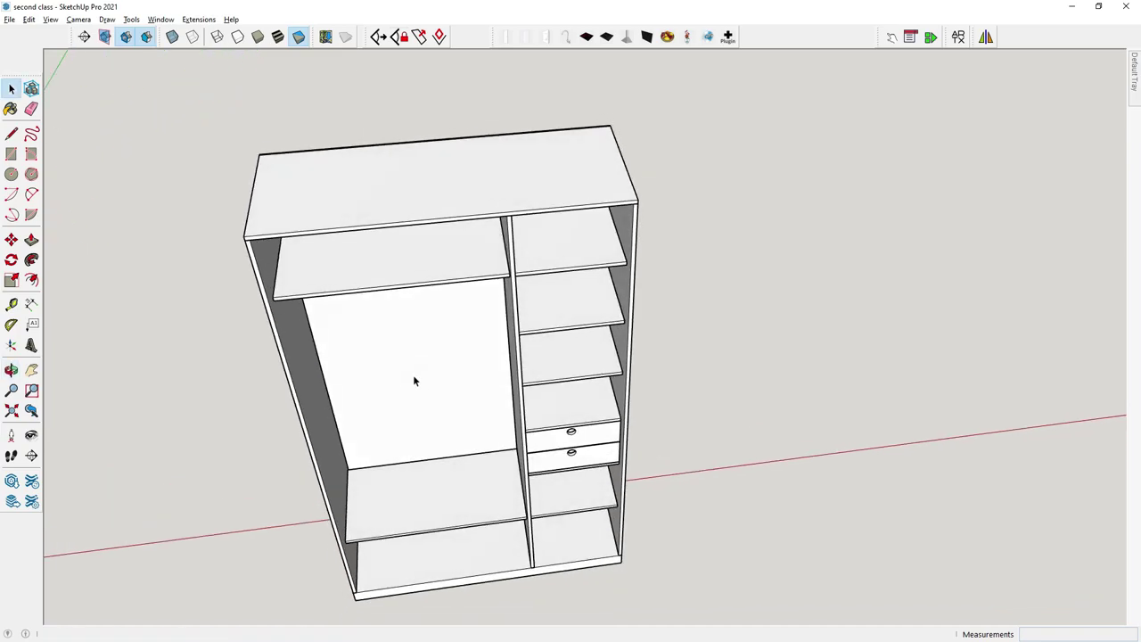
middle_click_drag(530, 322, 439, 306)
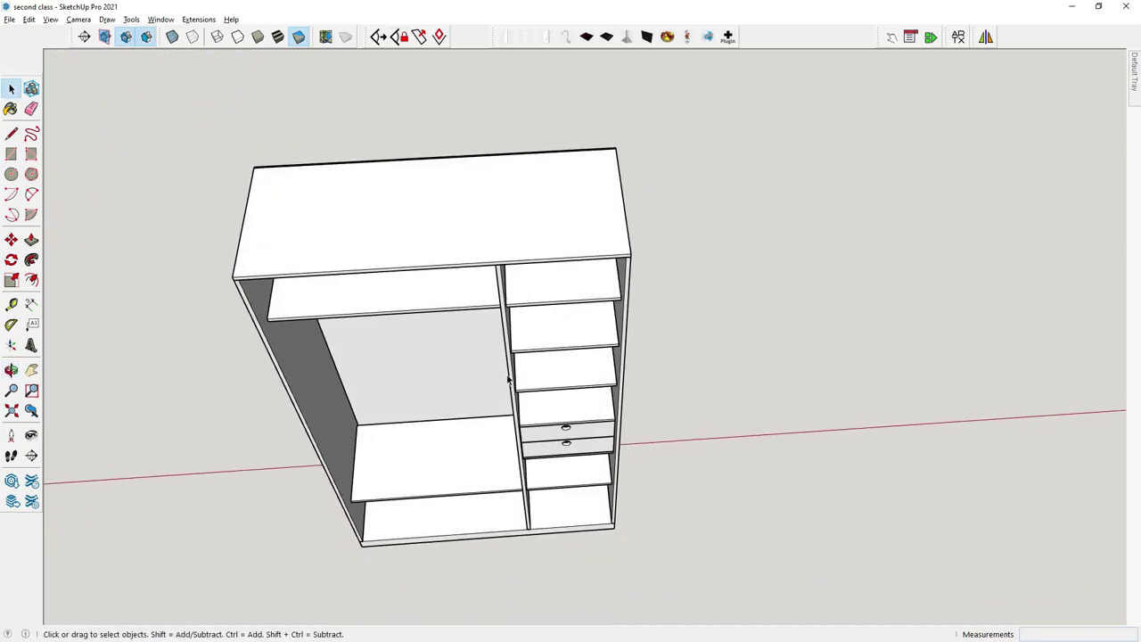
middle_click_drag(508, 379, 506, 291)
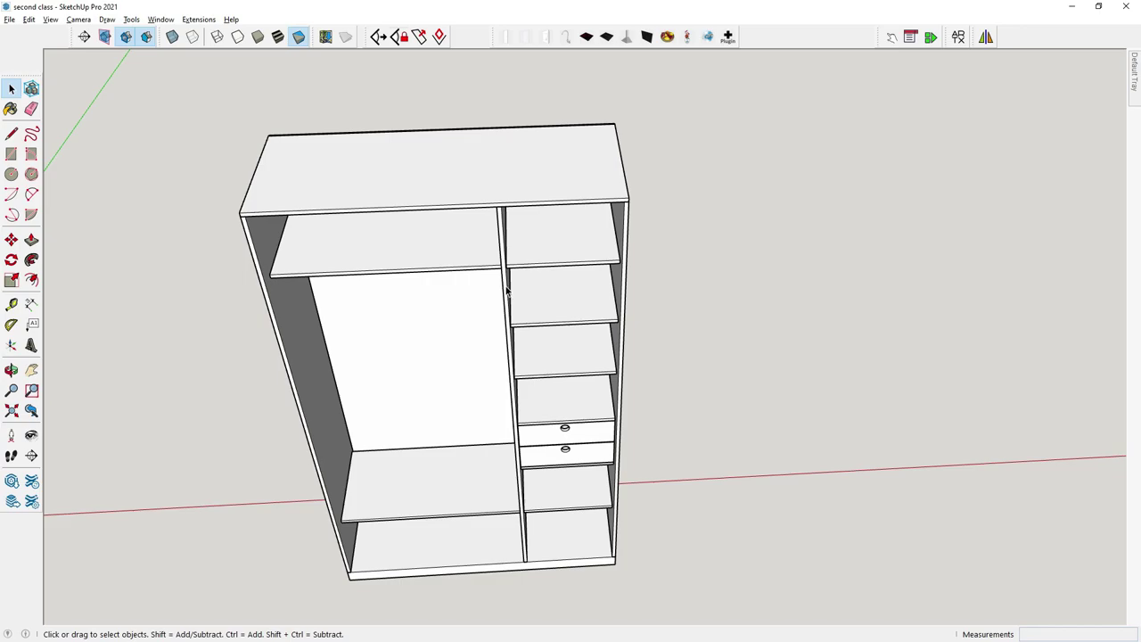
left_click(11, 133)
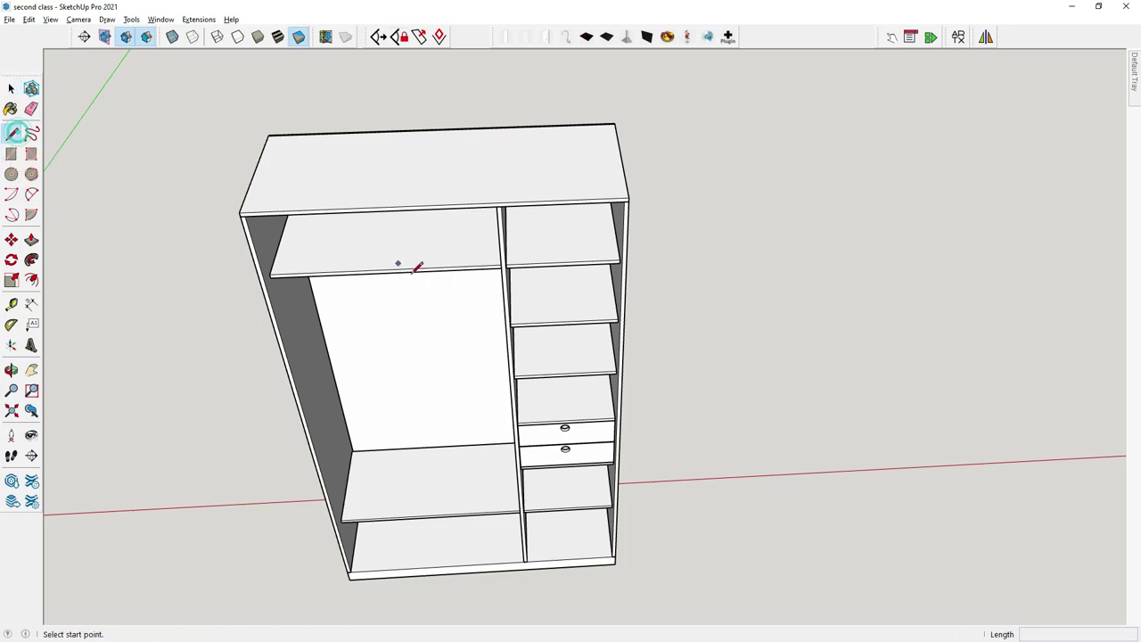
middle_click_drag(402, 262, 565, 410)
scroll(567, 405, "up", 3)
scroll(588, 425, "up", 3)
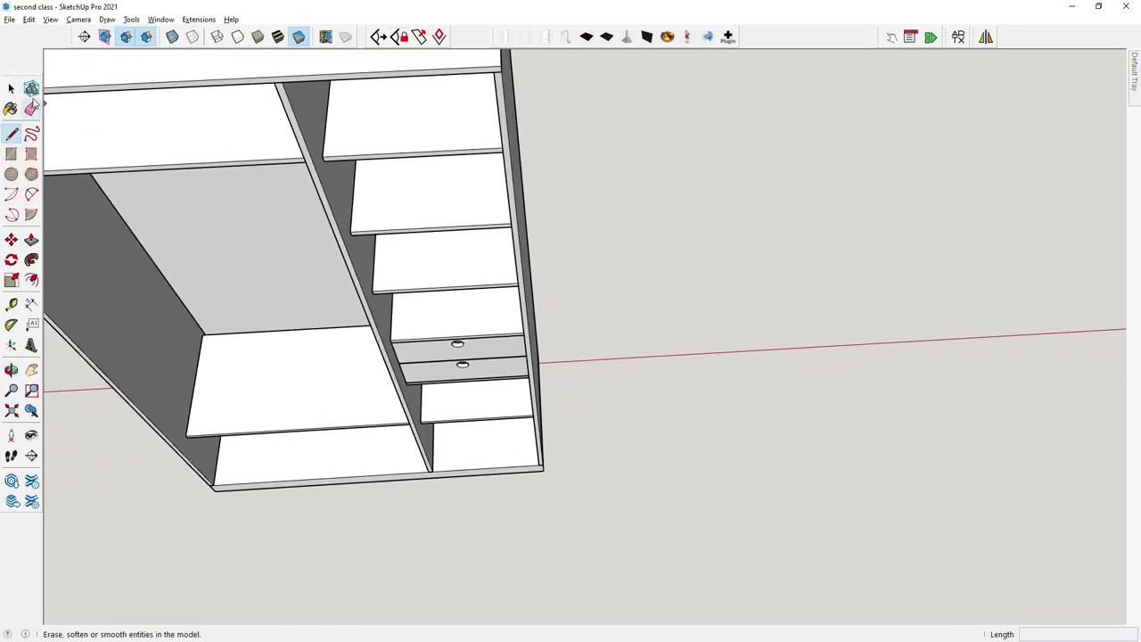
left_click(11, 87)
Move the right side board away to the cabinet's right
left_click(511, 211)
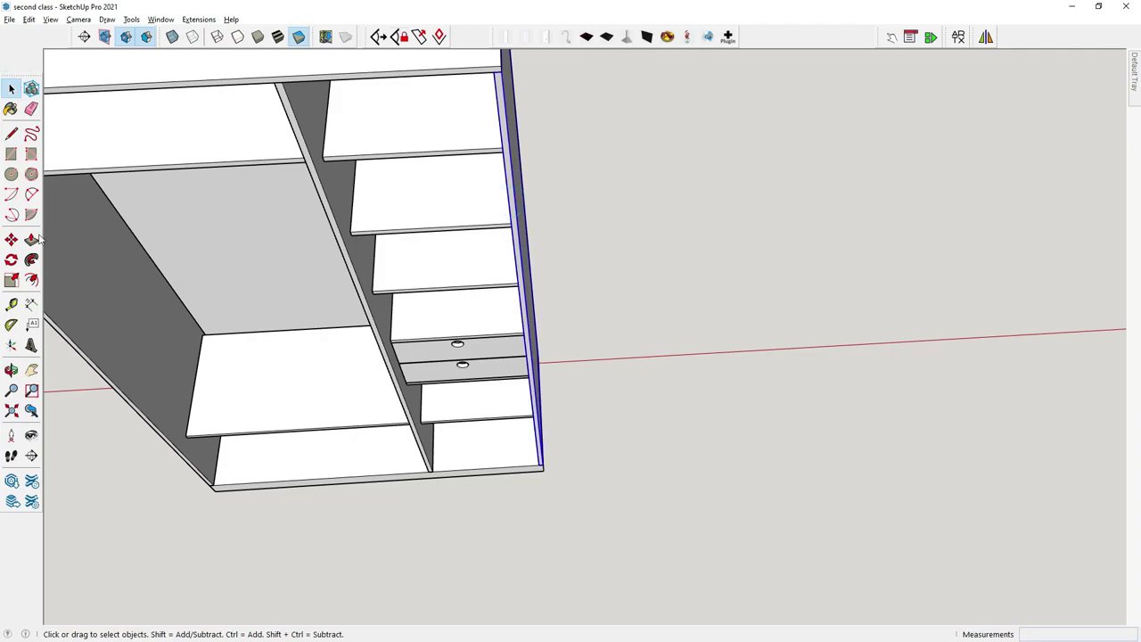
left_click(10, 239)
scroll(580, 438, "down", 3)
left_click(581, 438)
left_click(708, 433)
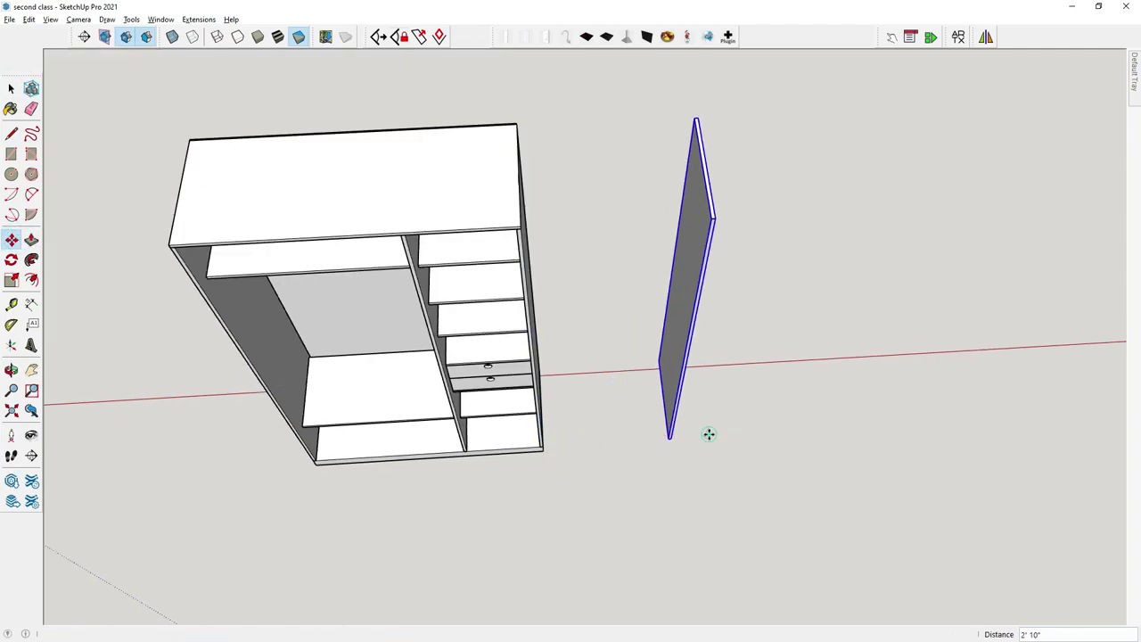
Rotate the board 90° about its bottom edge to stand it upright
left_click(11, 258)
scroll(648, 446, "up", 3)
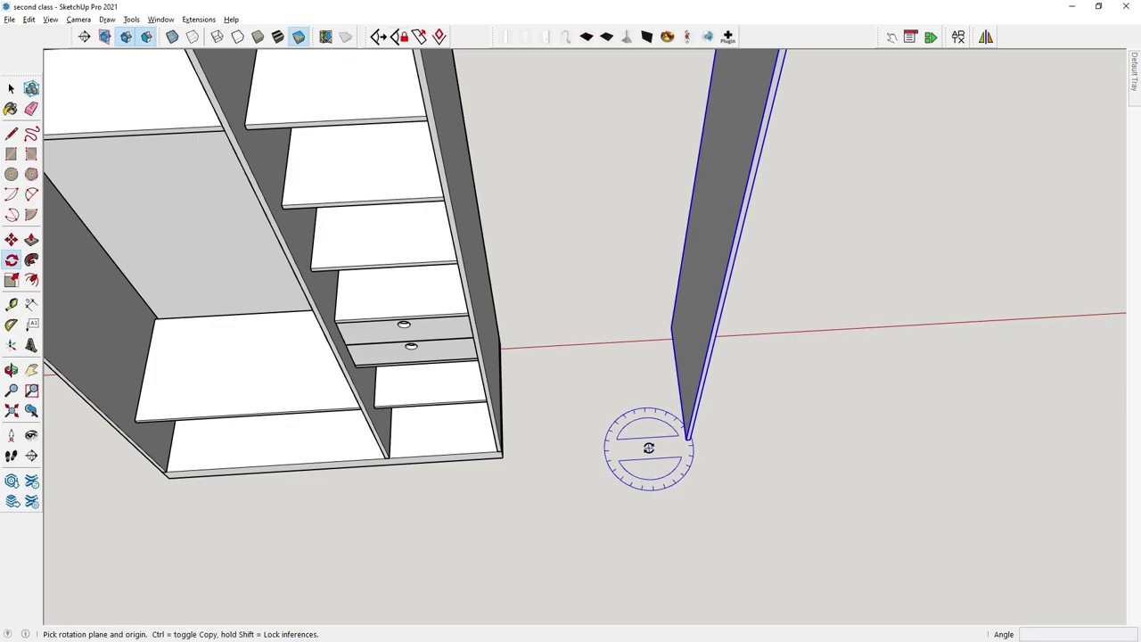
left_click_drag(727, 446, 727, 448)
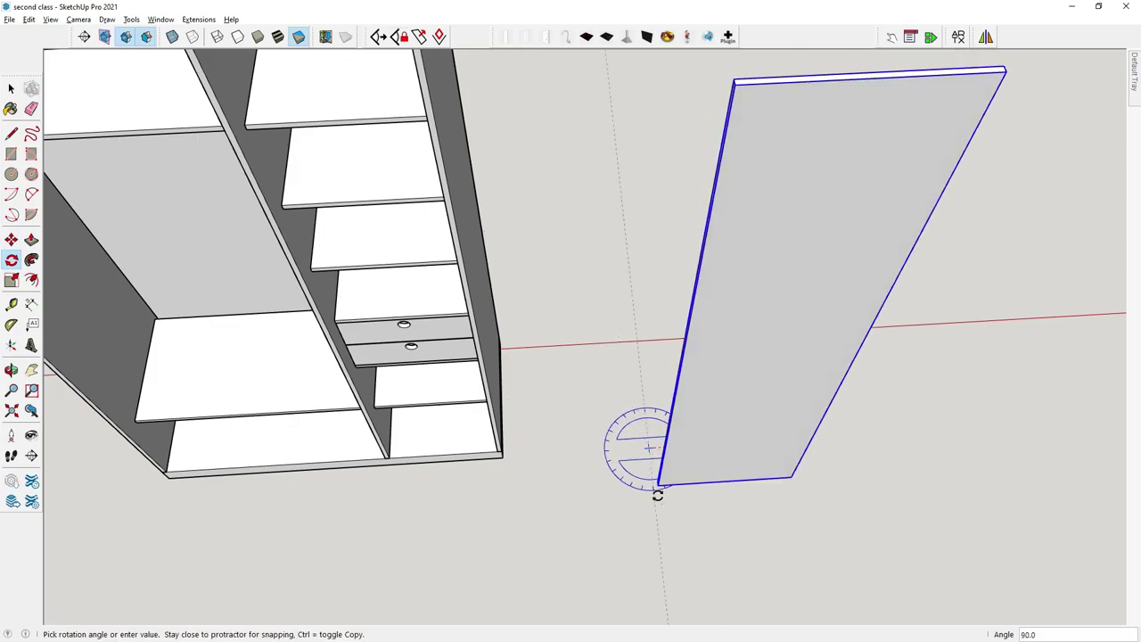
left_click(657, 491)
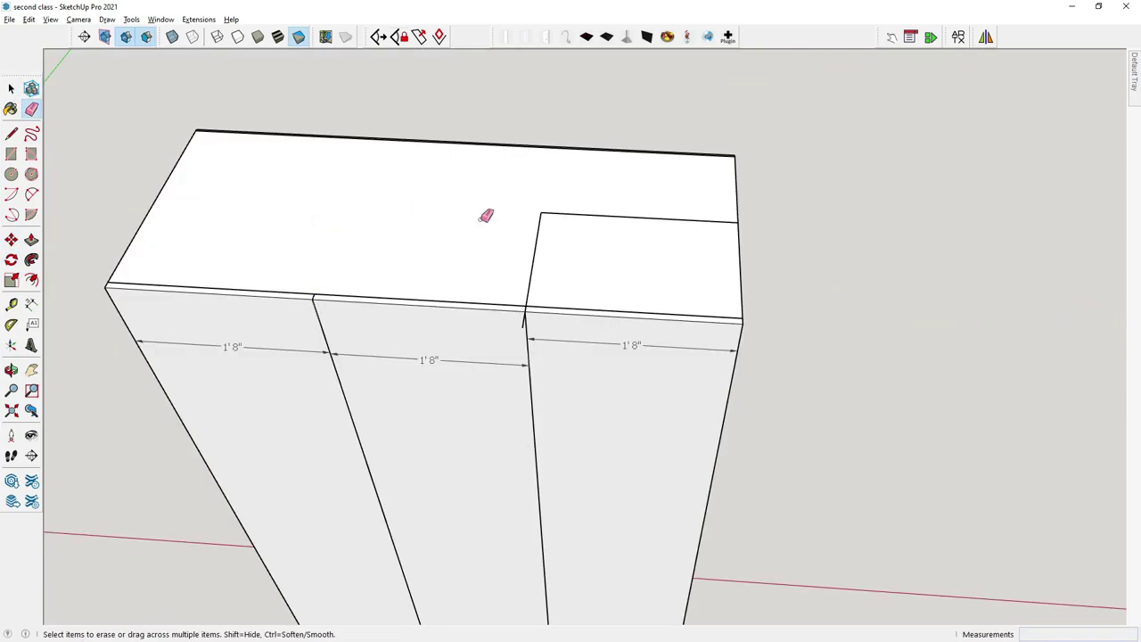
Erase the extra top edge and short vertical edge from the box
left_click(543, 221)
left_click(537, 232)
mouse_move(523, 313)
middle_mouse_down()
mouse_move(491, 351)
mouse_move(576, 331)
middle_mouse_up()
scroll(577, 329, "down", 3)
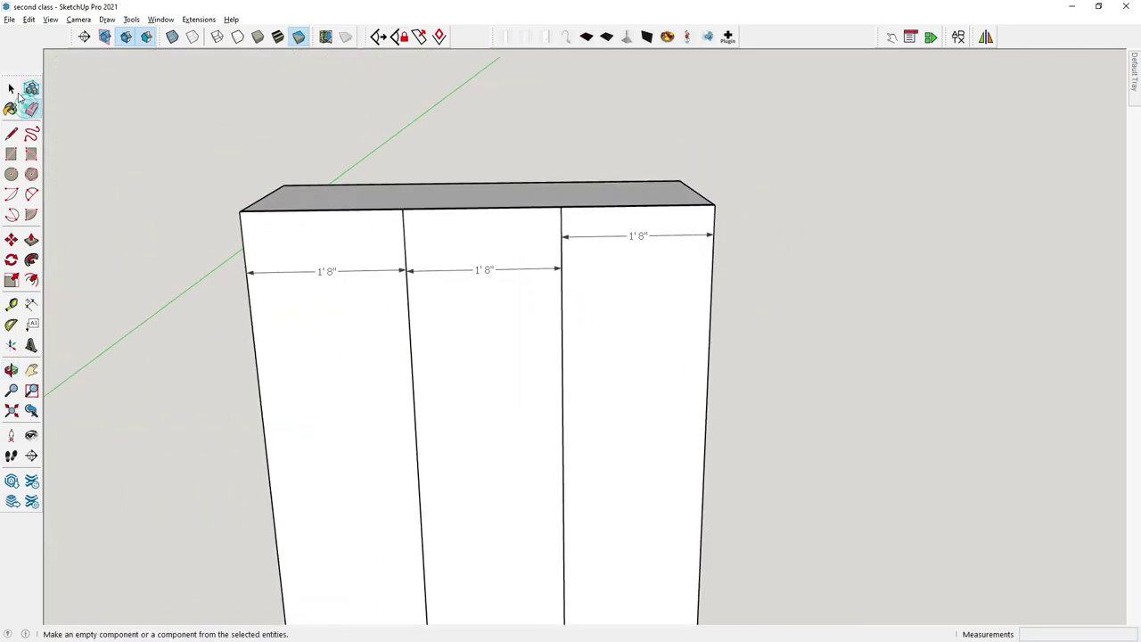
Orbit to a straight front view of the three-section box with Excel beside it
left_click(11, 88)
scroll(545, 330, "down", 5)
mouse_move(562, 354)
middle_mouse_down()
mouse_move(517, 374)
mouse_move(425, 340)
mouse_move(463, 356)
middle_mouse_up()
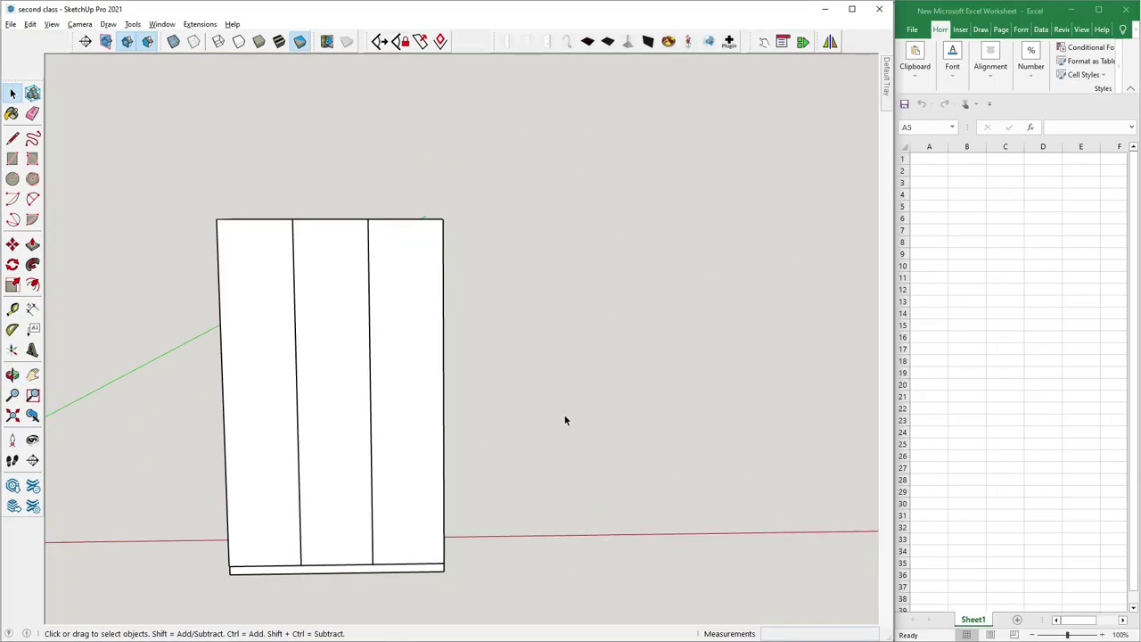
left_click(565, 419)
Widen spreadsheet column A and select cell A3 for the first part
scroll(450, 418, "up", 1)
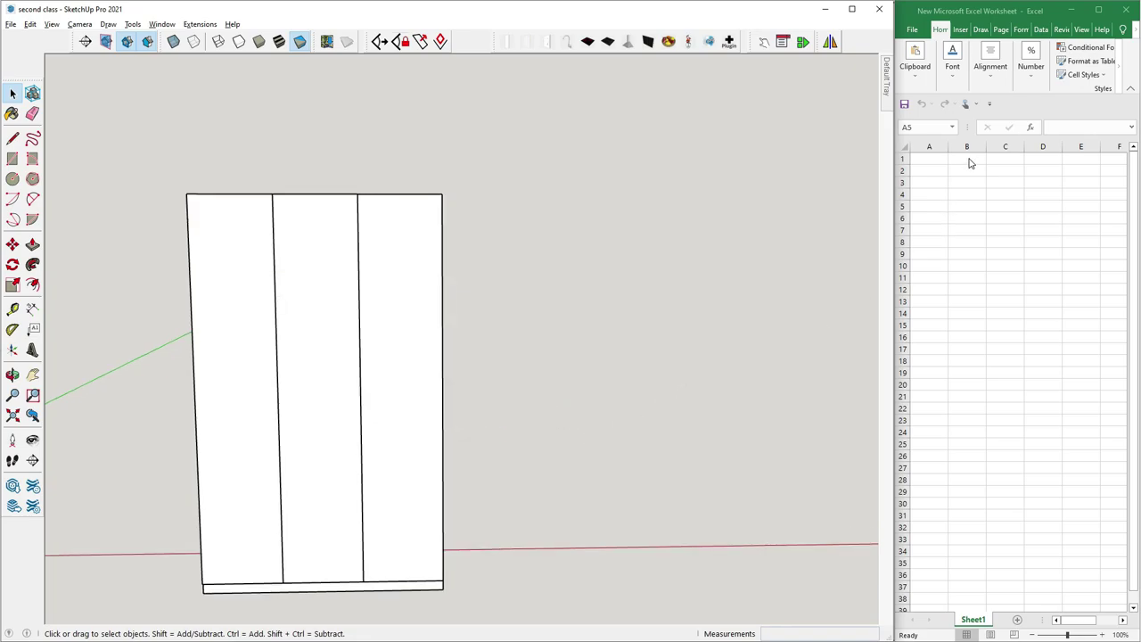
left_click(970, 183)
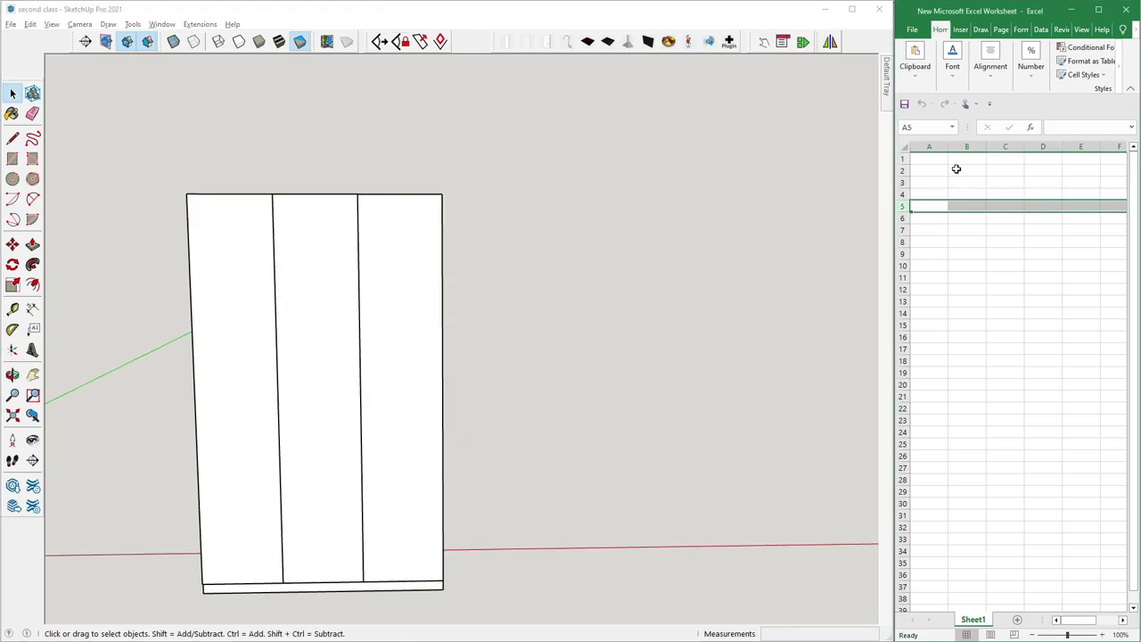
left_click_drag(948, 147, 987, 147)
left_click(961, 242)
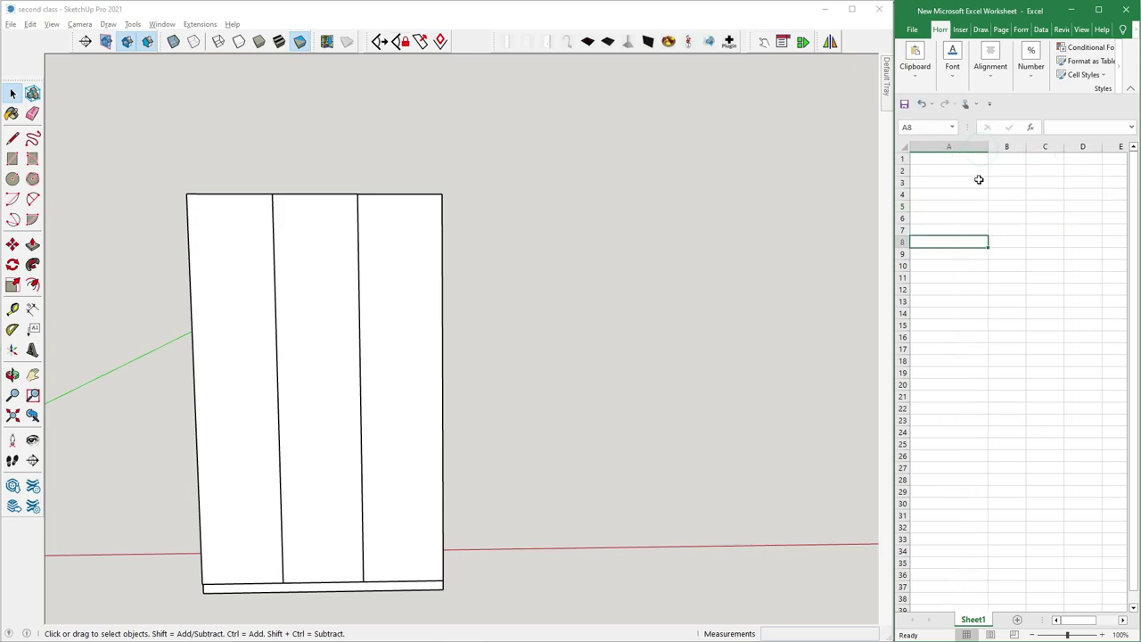
left_click(948, 183)
Dimension the wardrobe front's 8' height along its left edge
left_click(235, 266)
scroll(272, 271, "up", 1)
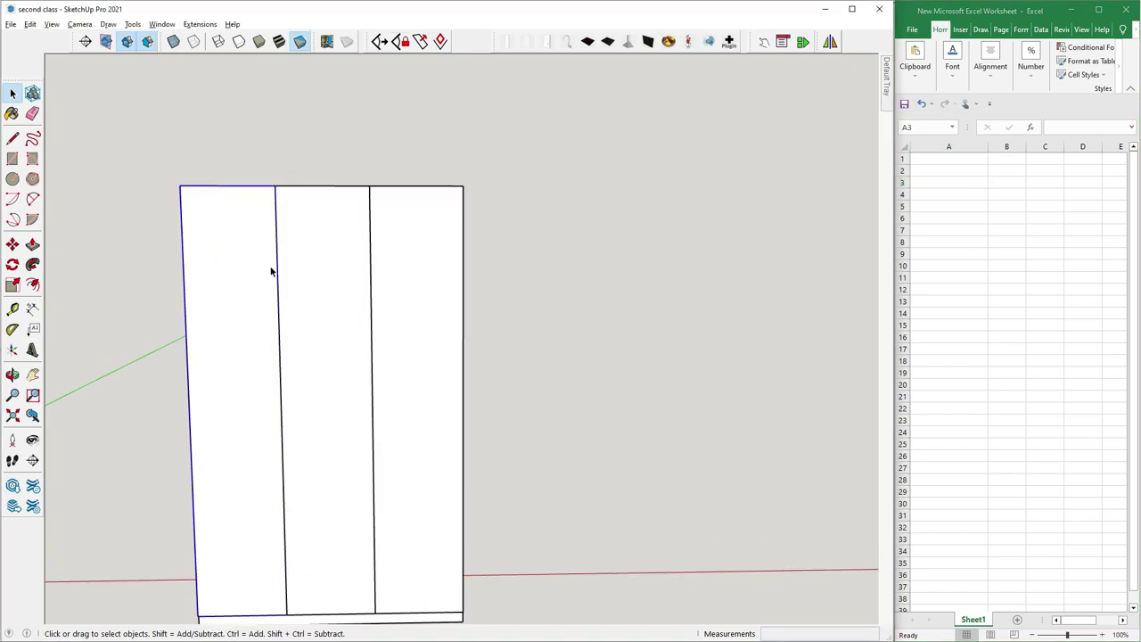
left_click(32, 308)
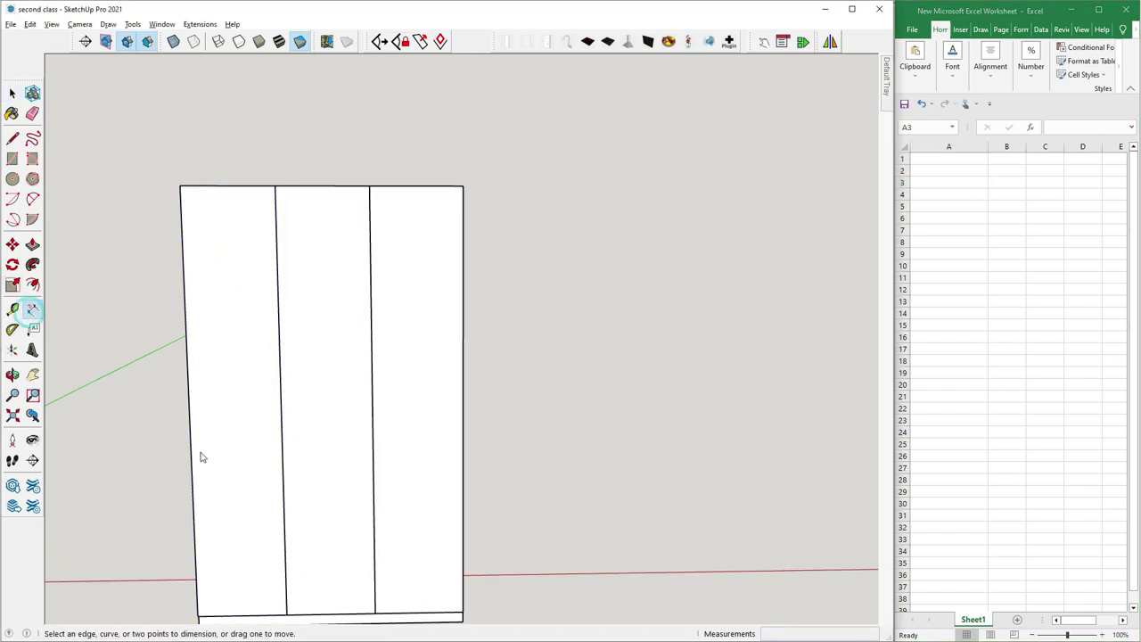
scroll(214, 468, "down", 2)
left_click(202, 581)
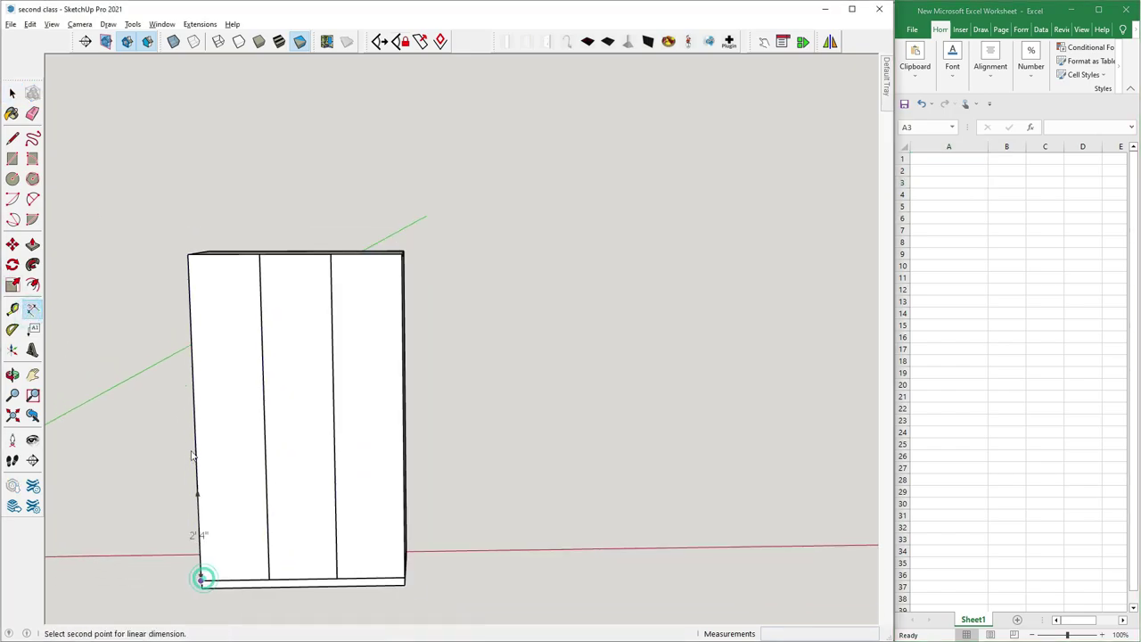
left_click(187, 256)
left_click(175, 259)
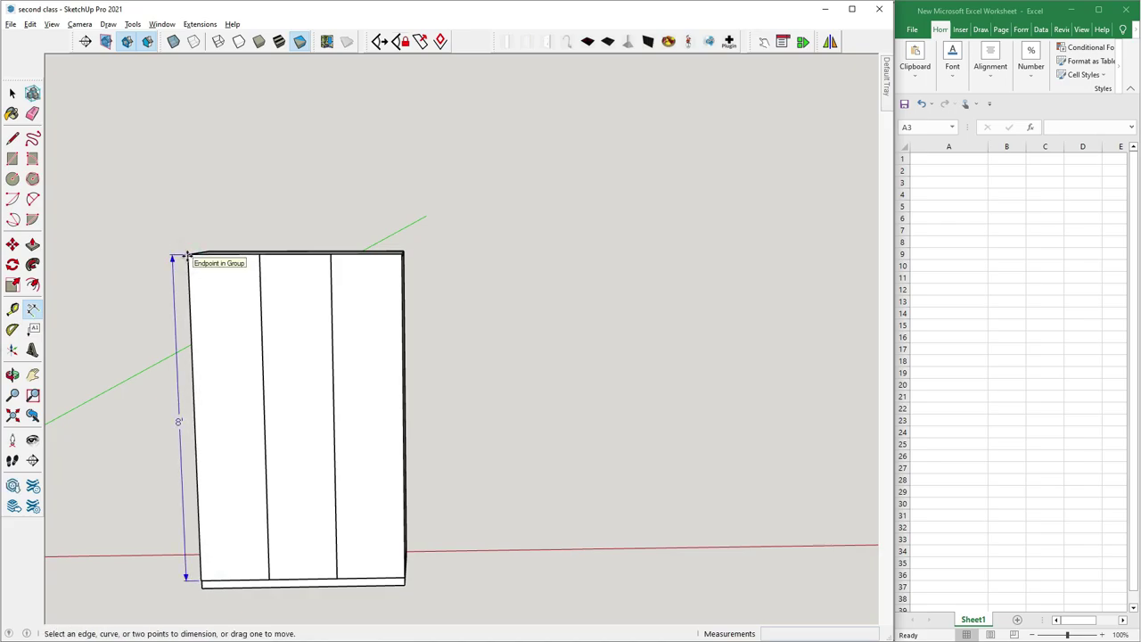
Dimension the left shutter's 1'8" width along its top edge
left_click(186, 256)
left_click(187, 256)
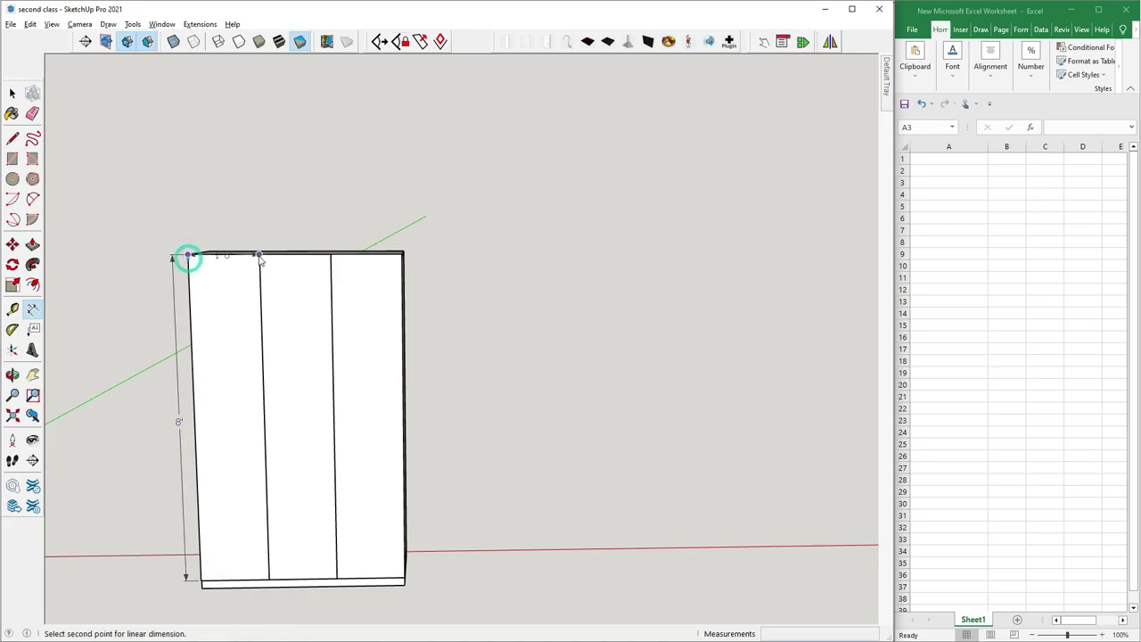
left_click(258, 255)
left_click(257, 260)
left_click(13, 94)
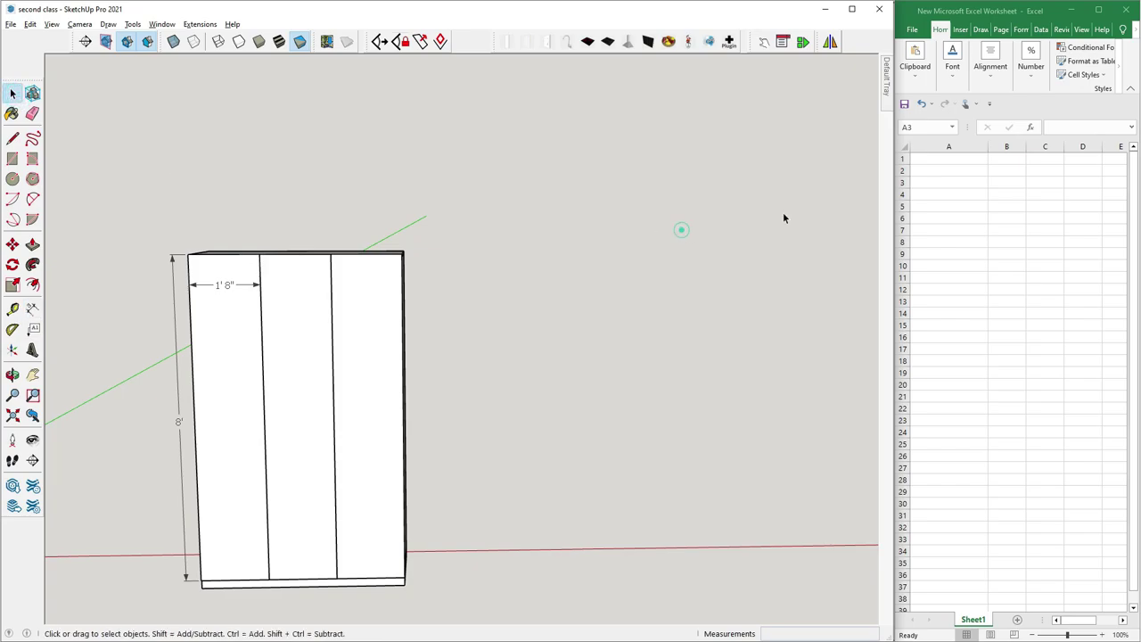
left_click(943, 175)
Enter Shutter in A3, width 20 in B3, height 96 in C3 and count 3 in D3, correcting a mistyped width
left_click(937, 179)
type("Shutter")
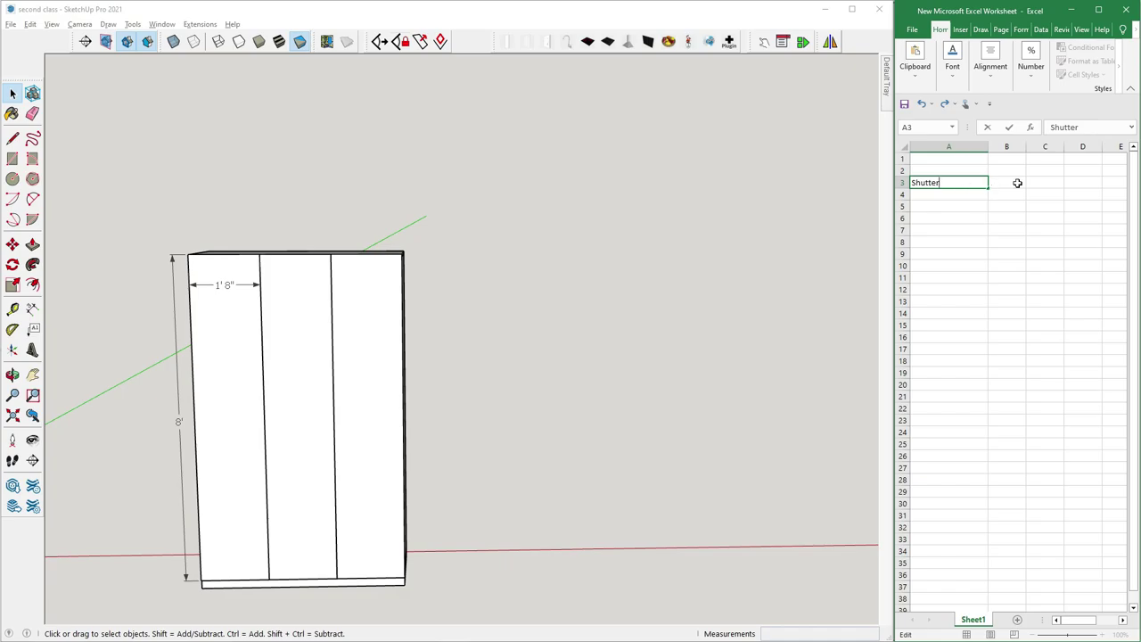
left_click(1017, 182)
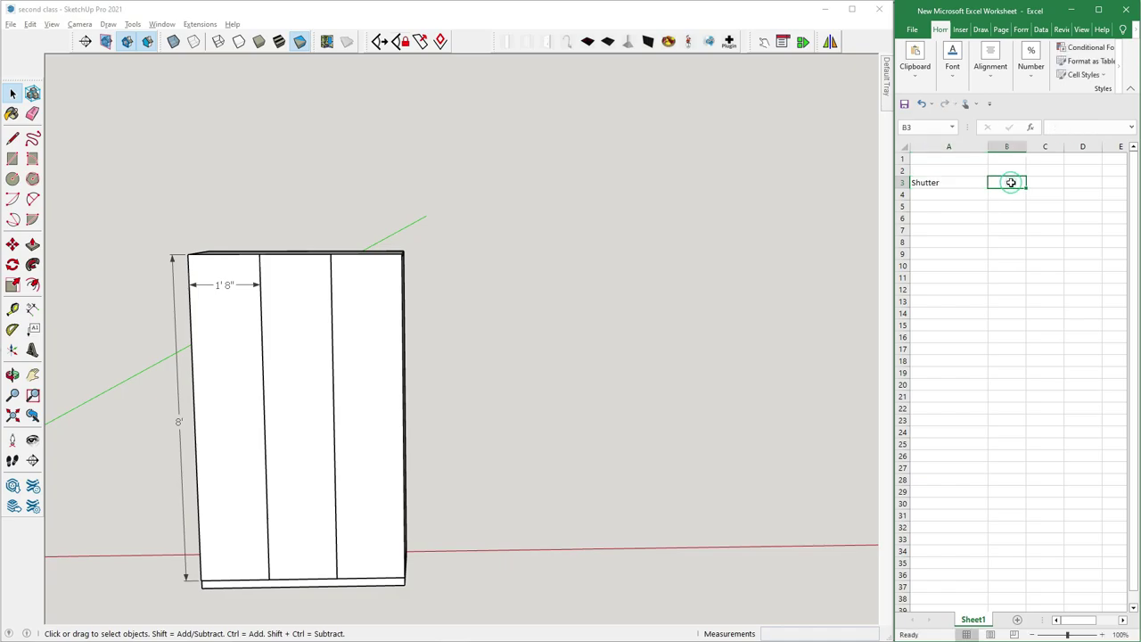
type("3")
left_click(1049, 179)
left_click(1049, 179)
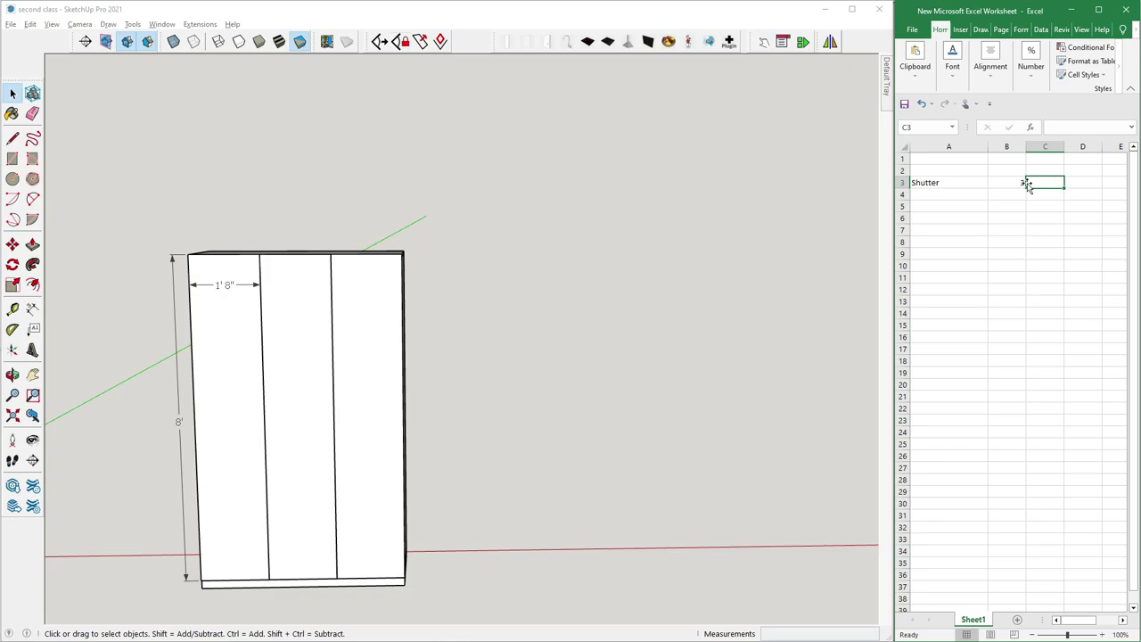
left_click(1021, 183)
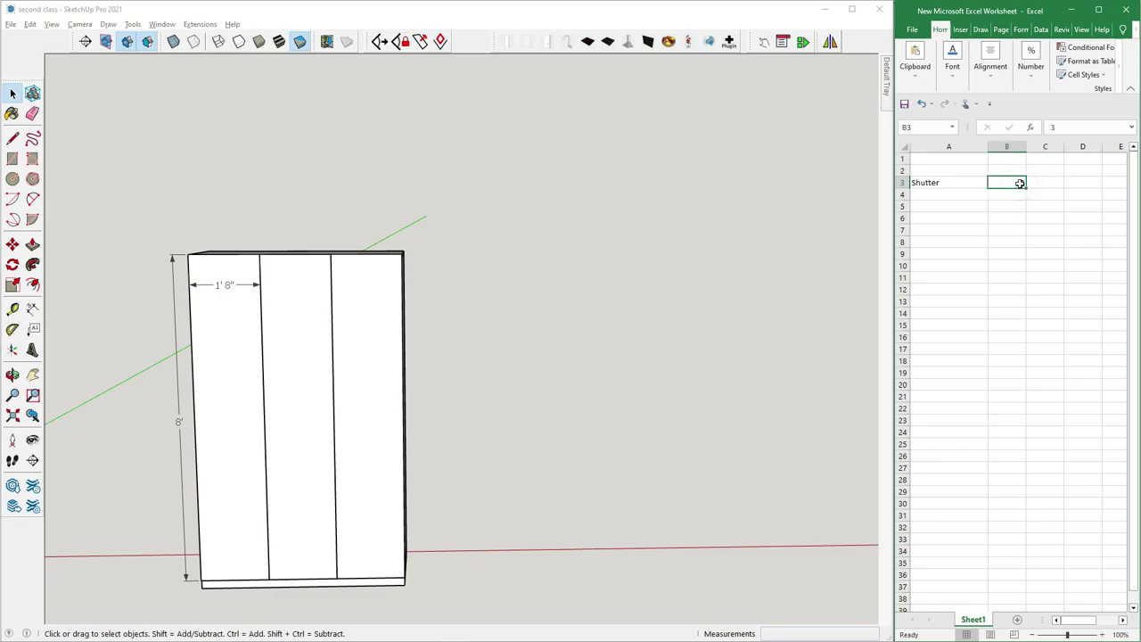
type("20")
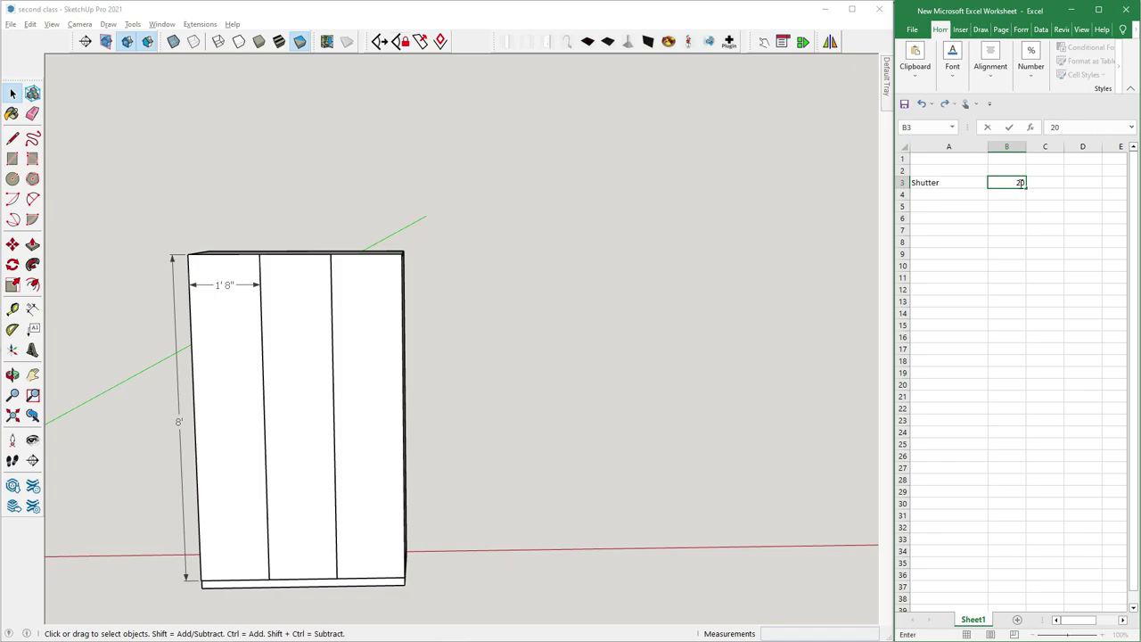
left_click(1040, 183)
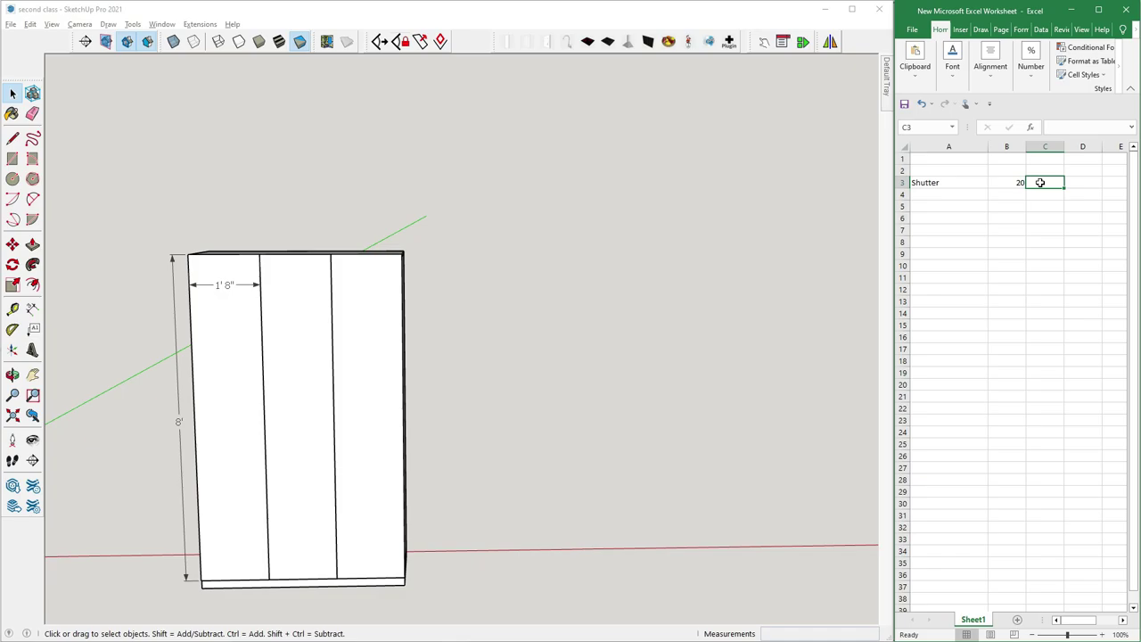
type("96")
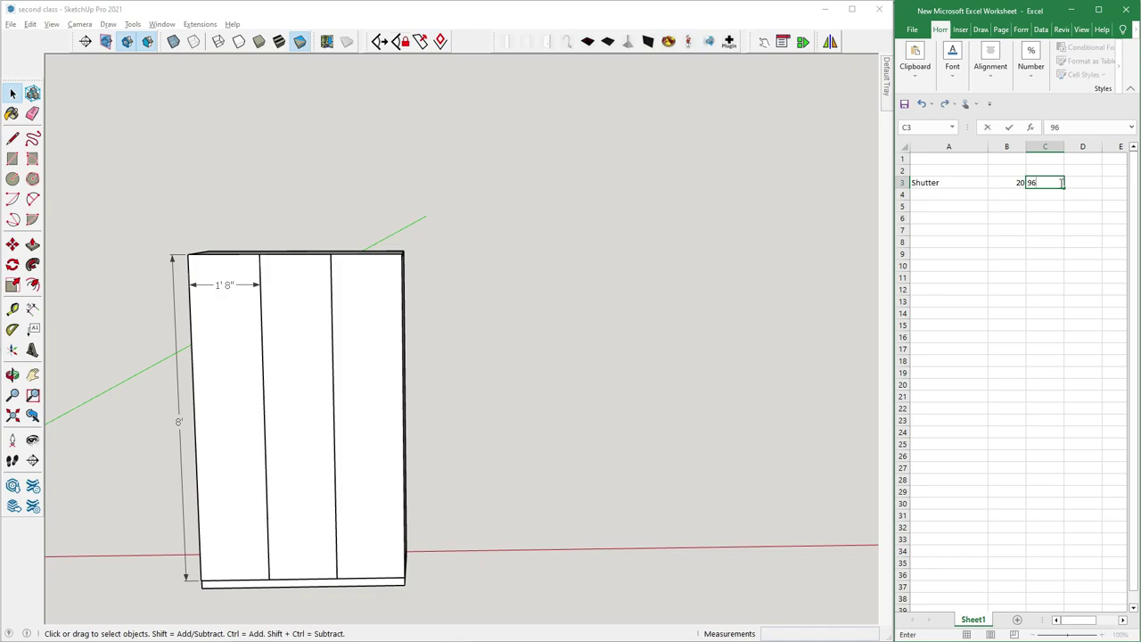
left_click(1065, 181)
type("3")
left_click(1071, 206)
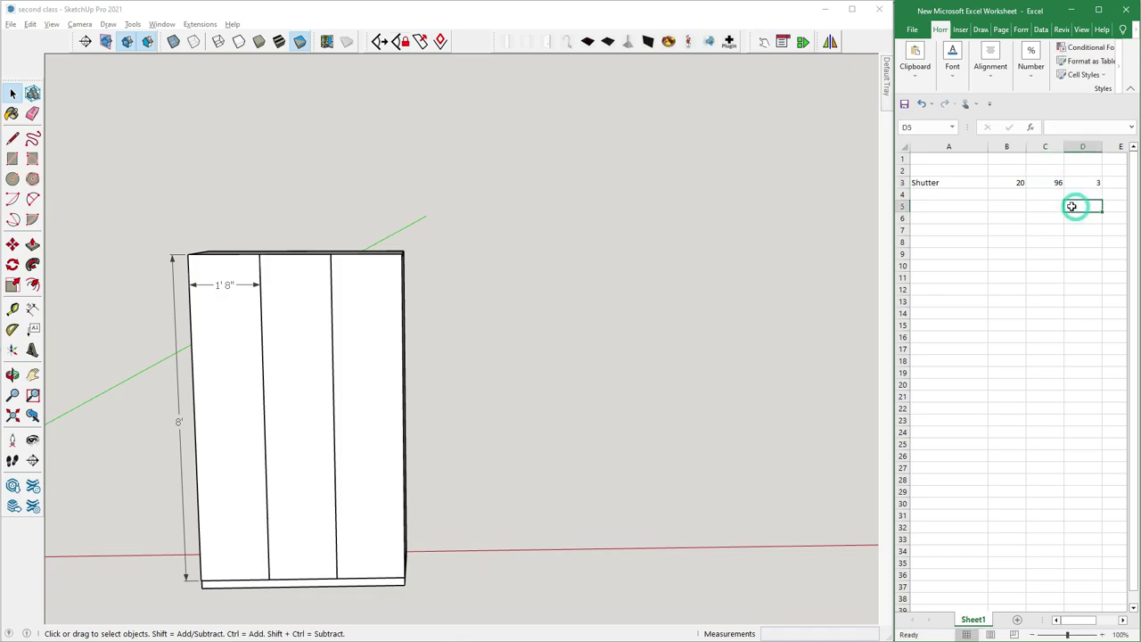
Delete the 1'8" width and 8' height dimensions from the wardrobe
left_click(259, 285)
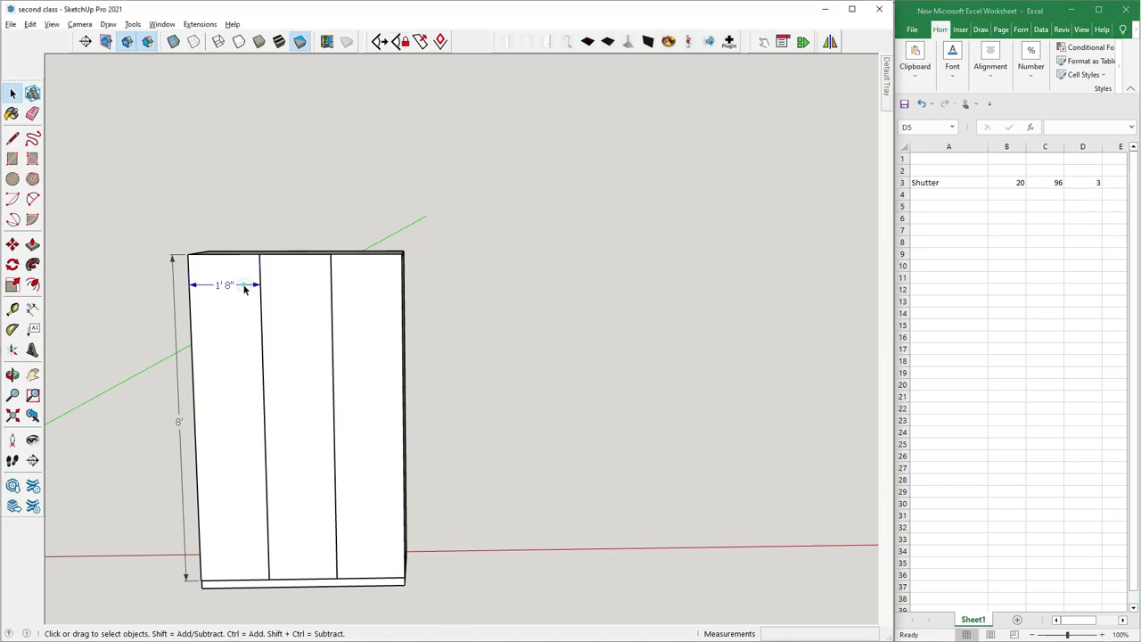
key("Delete")
left_click(172, 300)
key("Delete")
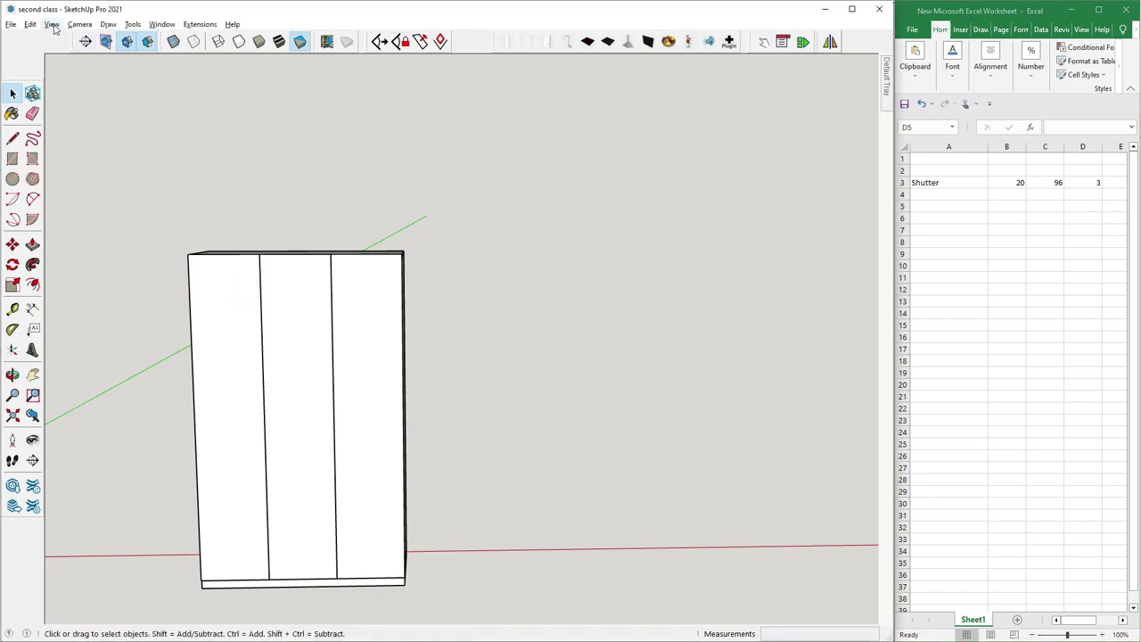
Add Scene 1 through View > Animation > Add Scene, dismissing the style warning
left_click(51, 24)
left_click(186, 233)
left_click(52, 25)
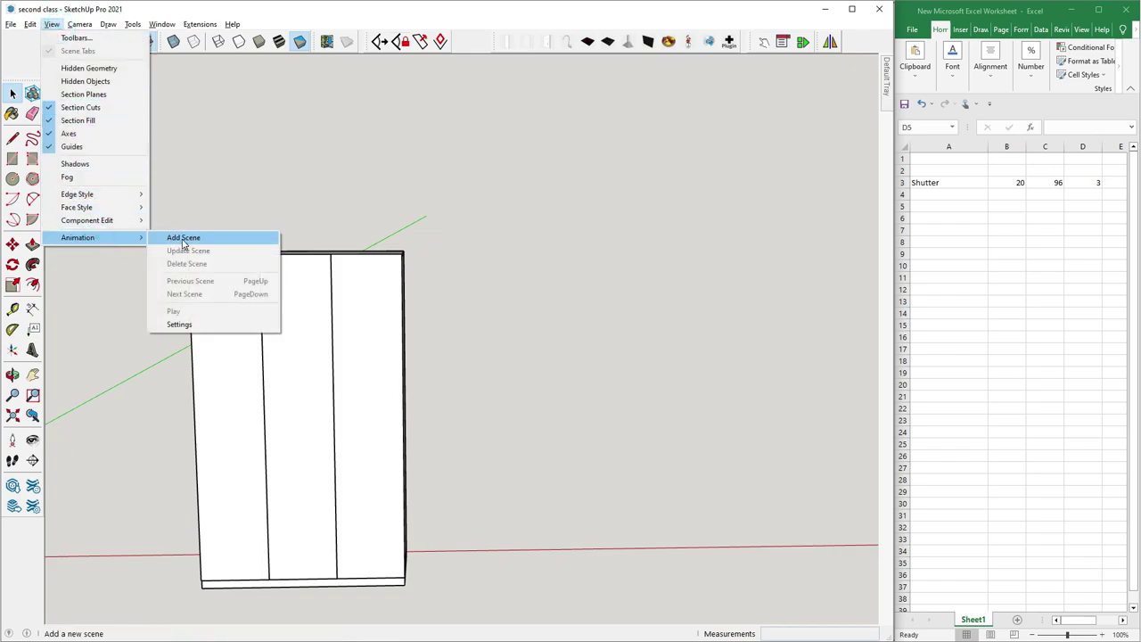
left_click(183, 238)
left_click(458, 308)
Reveal the wardrobe's interior shelves and two drawers in Front view
left_click(294, 331)
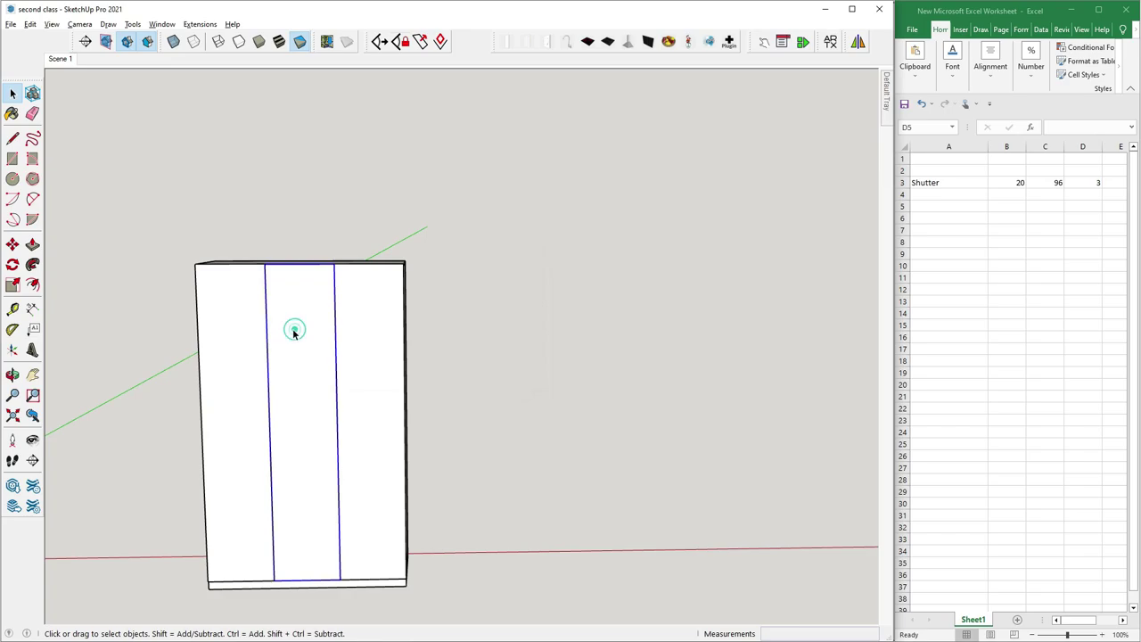
right_click(349, 330)
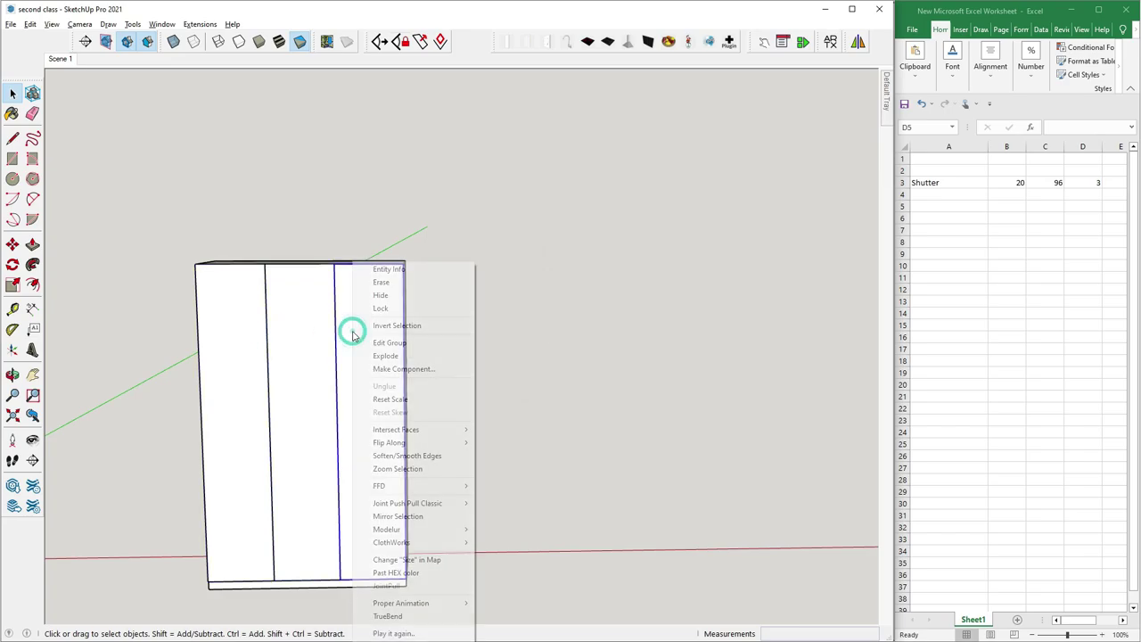
left_click(304, 330)
right_click(244, 324)
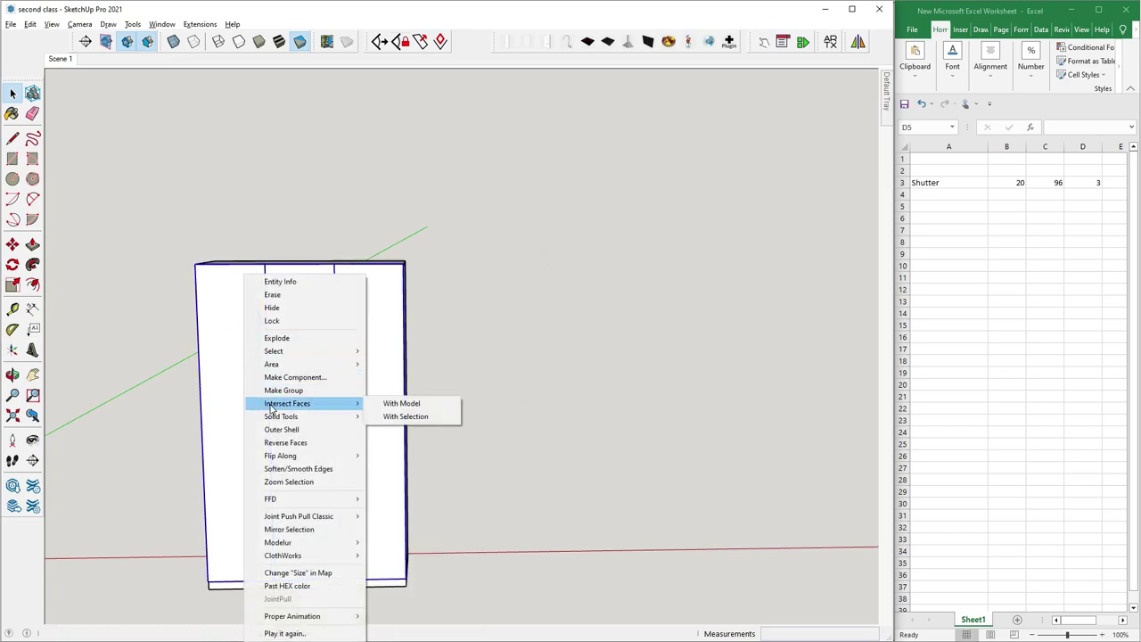
left_click(218, 41)
scroll(451, 307, "up", 2)
scroll(451, 460, "up", 2)
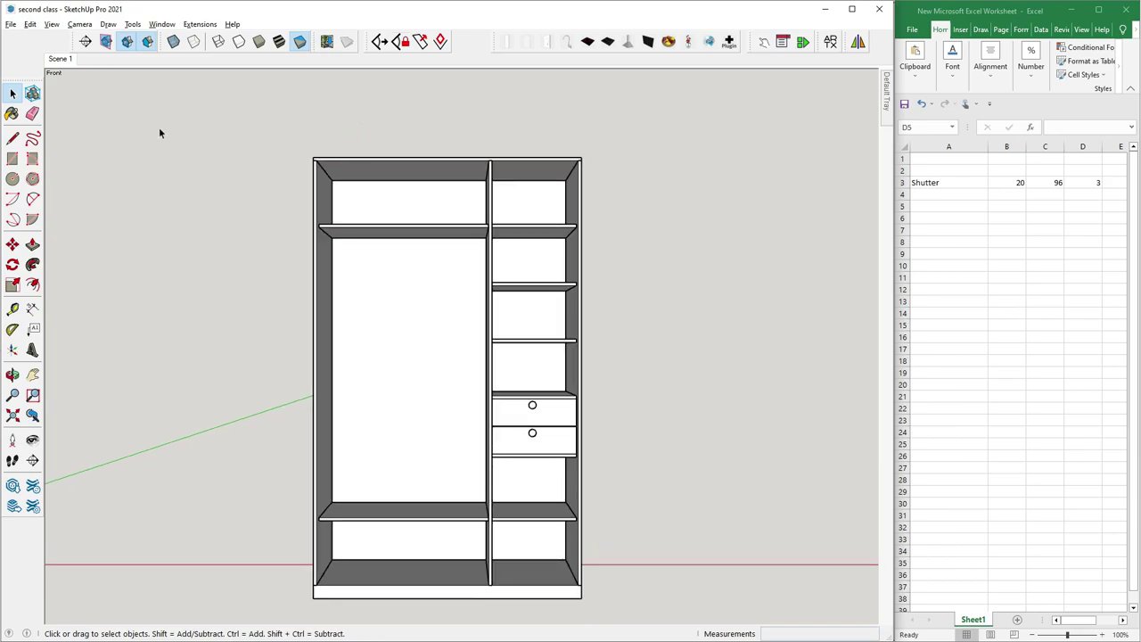
right_click(73, 60)
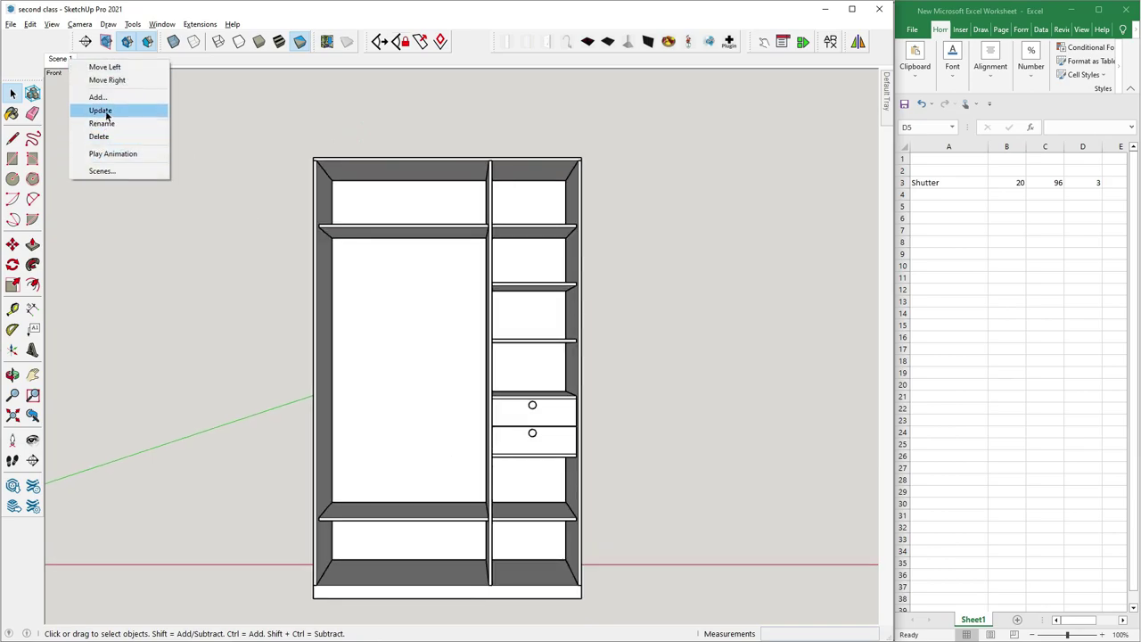
Add Scene 2 and orbit the wardrobe into a 3-D perspective
left_click(99, 96)
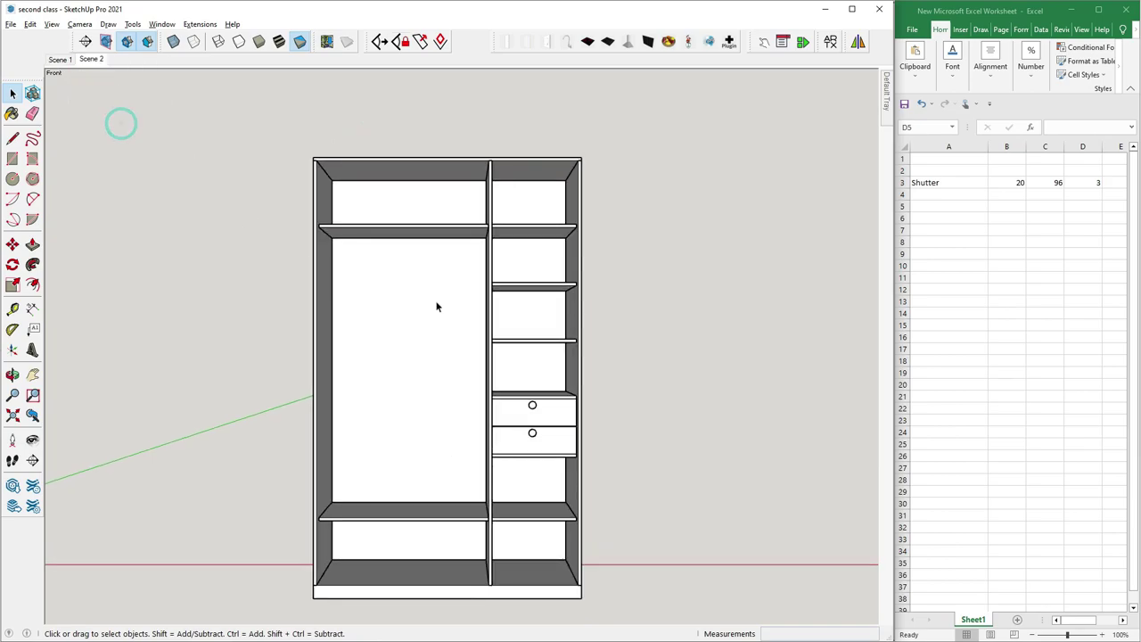
mouse_move(411, 328)
middle_mouse_down()
mouse_move(327, 378)
mouse_move(414, 320)
middle_mouse_up()
scroll(415, 320, "down", 2)
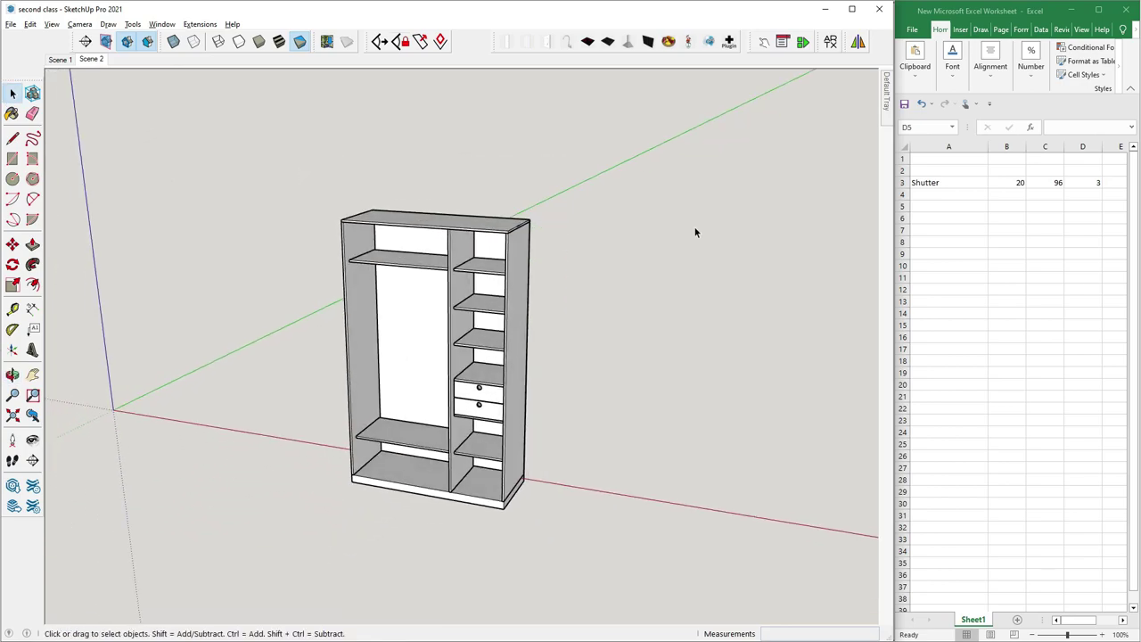
Insert a new mm column B in the parts sheet and enter Shutter's thickness 18
left_click(954, 193)
left_click(1003, 147)
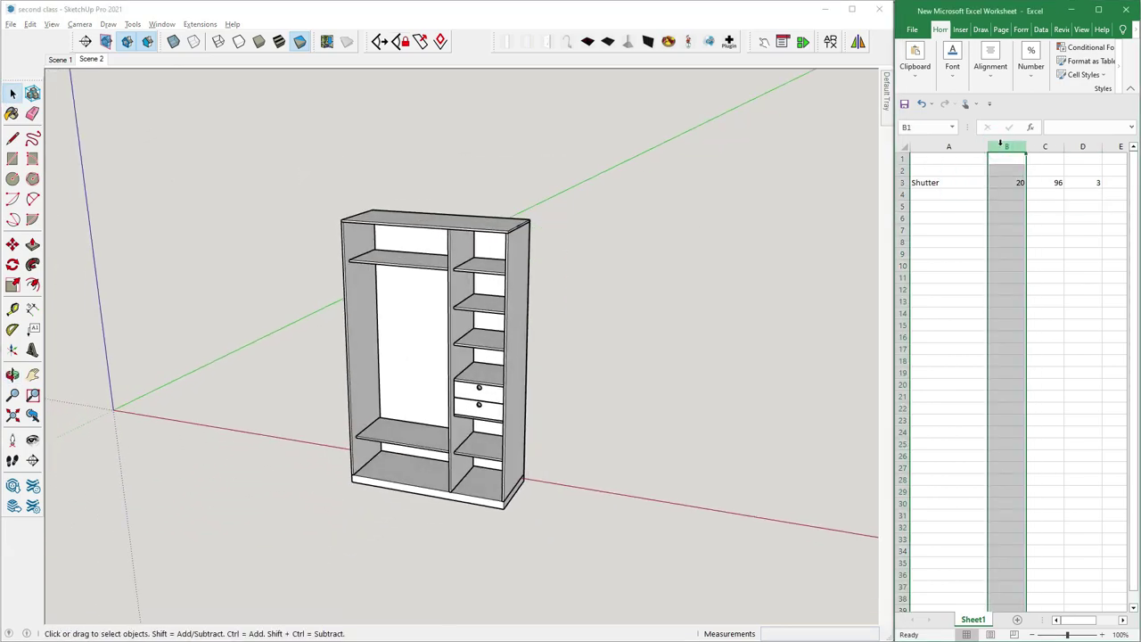
right_click(1001, 145)
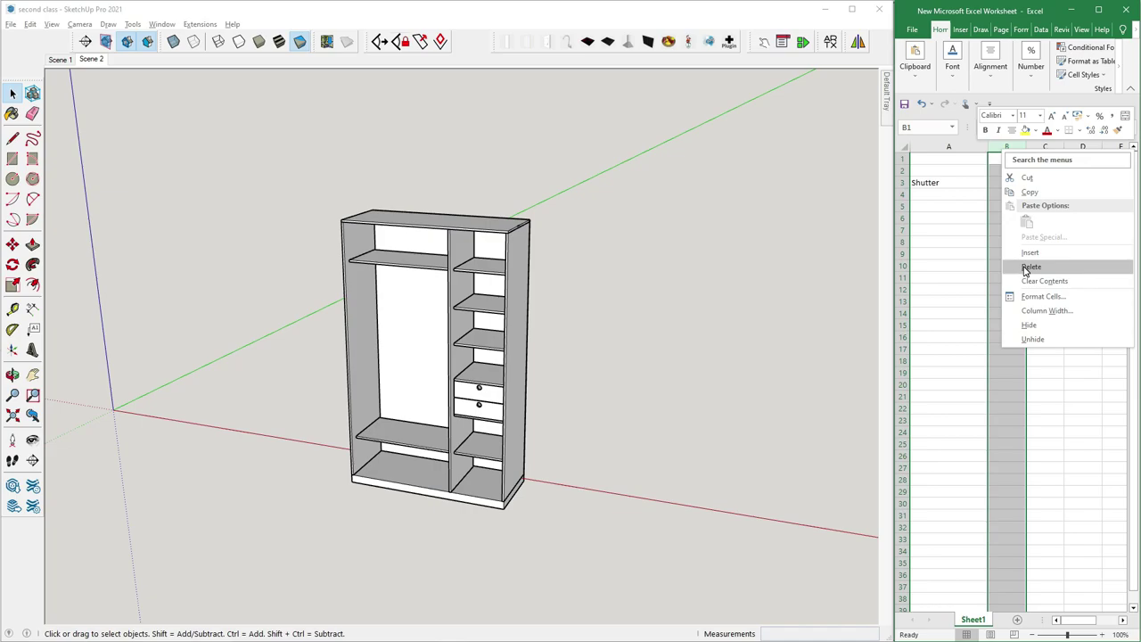
left_click(954, 178)
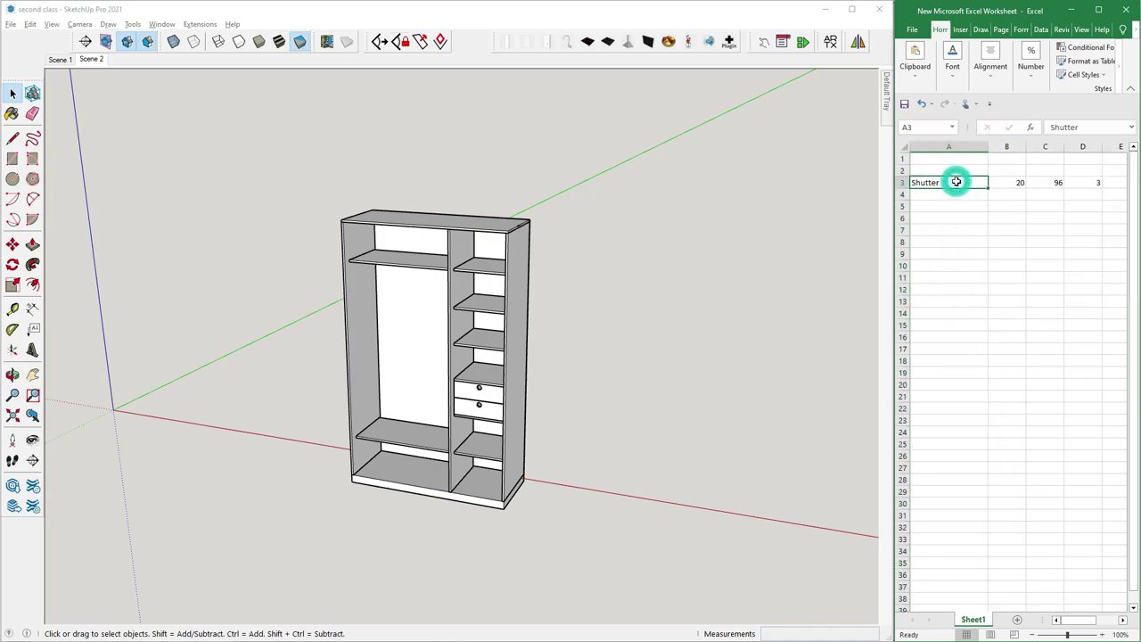
left_click(1003, 182)
type("18")
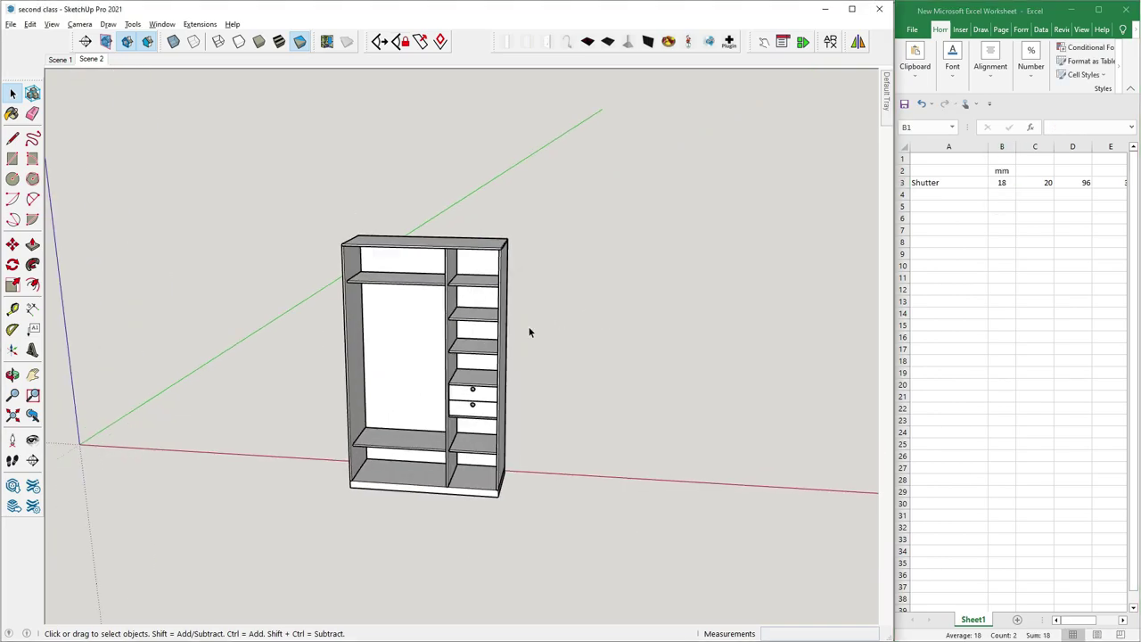
left_click(970, 182)
Orbit and zoom to the wardrobe's back panel corner and select the back face
mouse_move(571, 310)
middle_mouse_down()
mouse_move(473, 292)
mouse_move(267, 339)
middle_mouse_up()
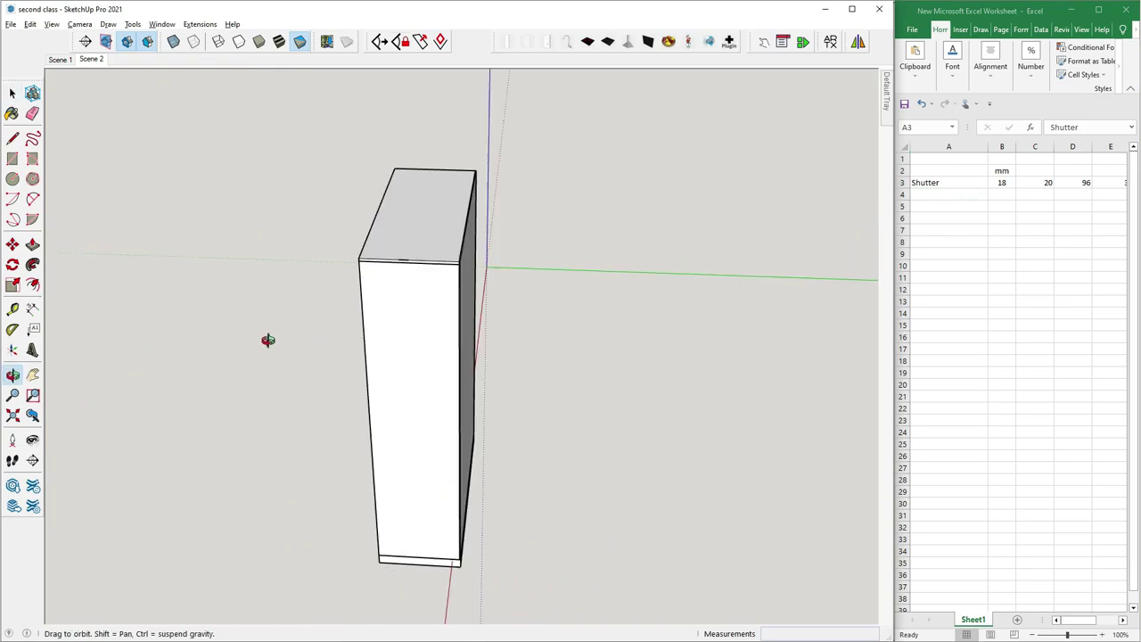
scroll(478, 288, "up", 3)
scroll(311, 298, "up", 3)
left_click(374, 233)
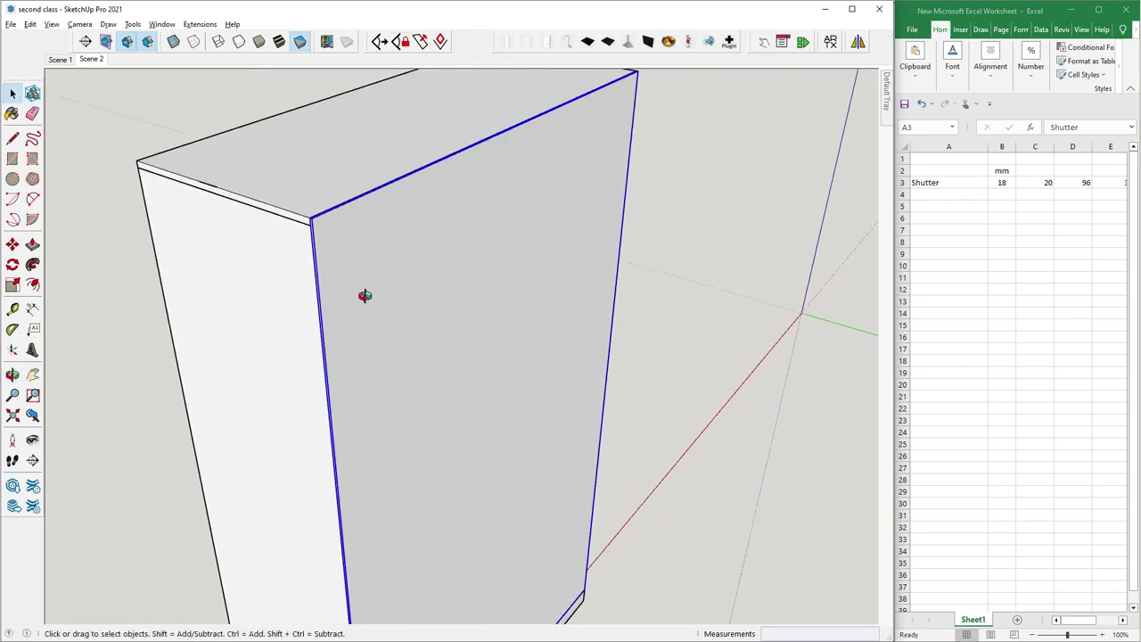
scroll(364, 297, "up", 3)
mouse_move(395, 196)
middle_mouse_down()
mouse_move(419, 257)
mouse_move(382, 223)
middle_mouse_up()
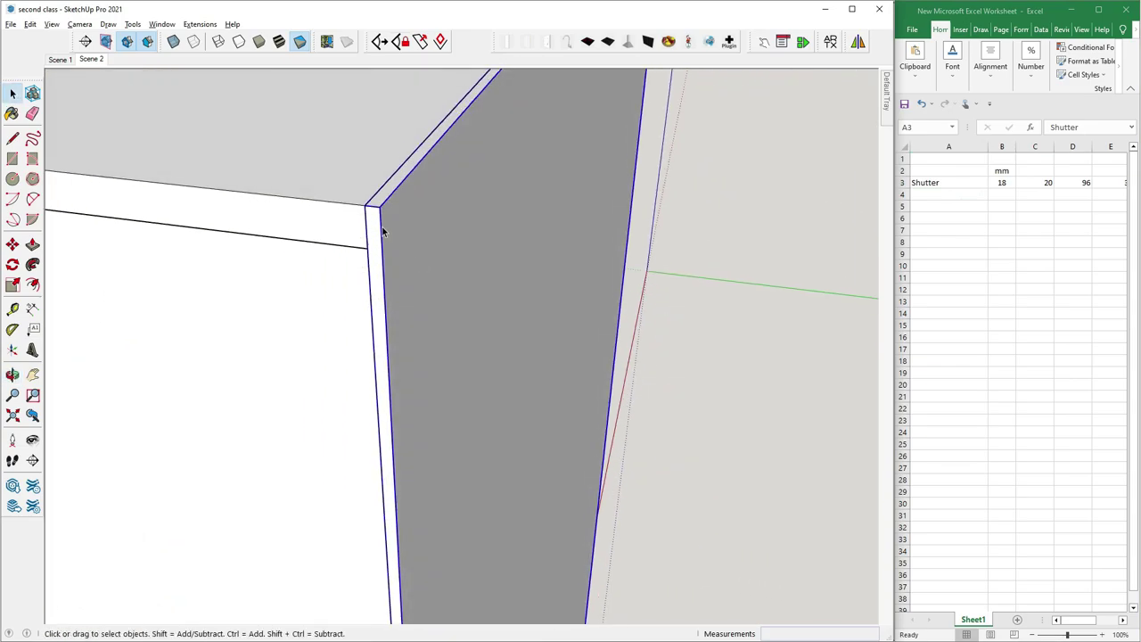
Add row 4 as Back ply with thickness 6
left_click(939, 195)
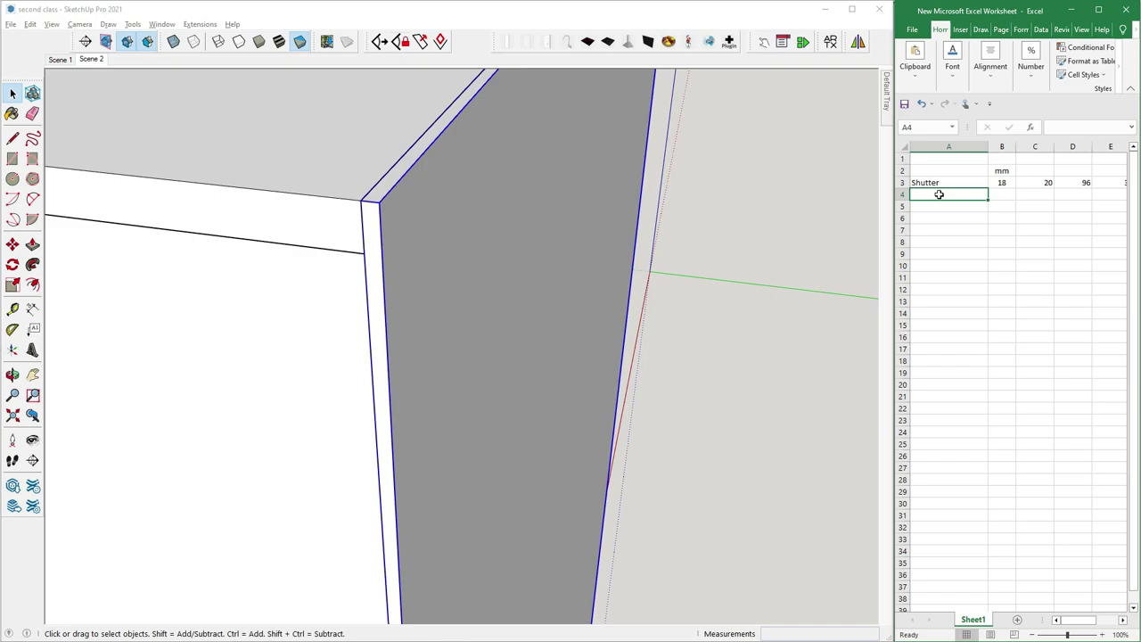
type("Back ply")
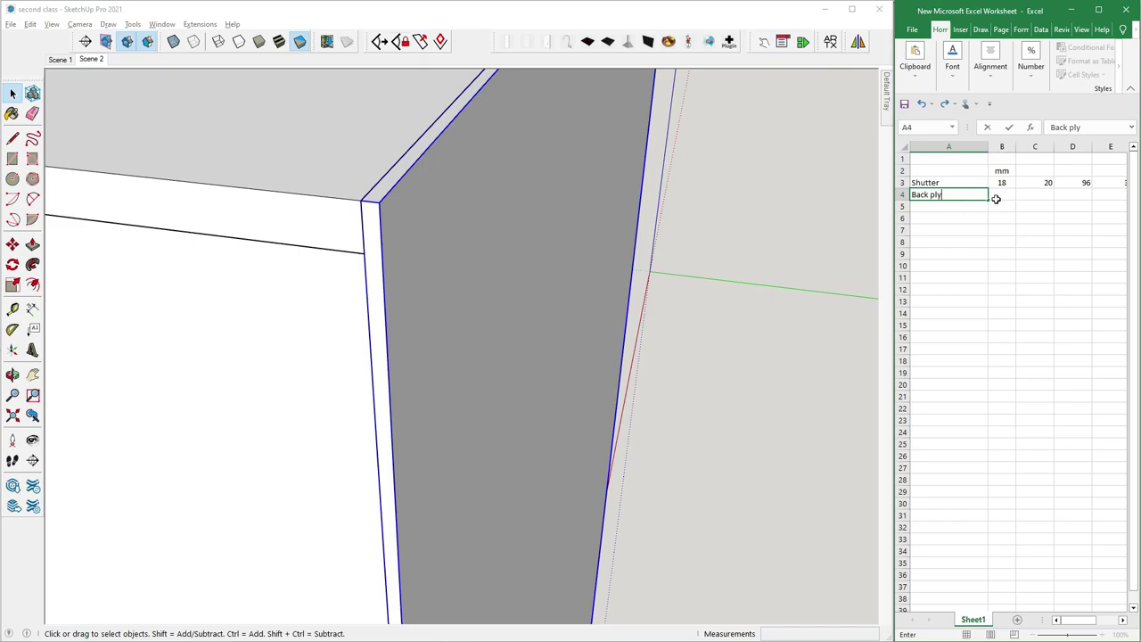
left_click(996, 196)
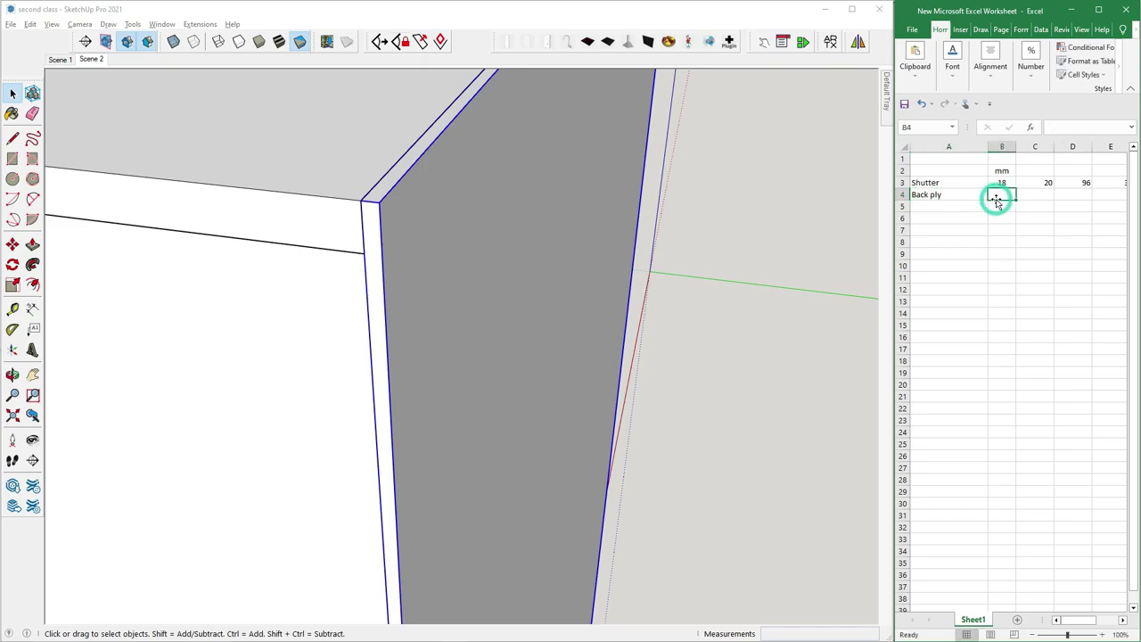
type("6")
left_click(1002, 240)
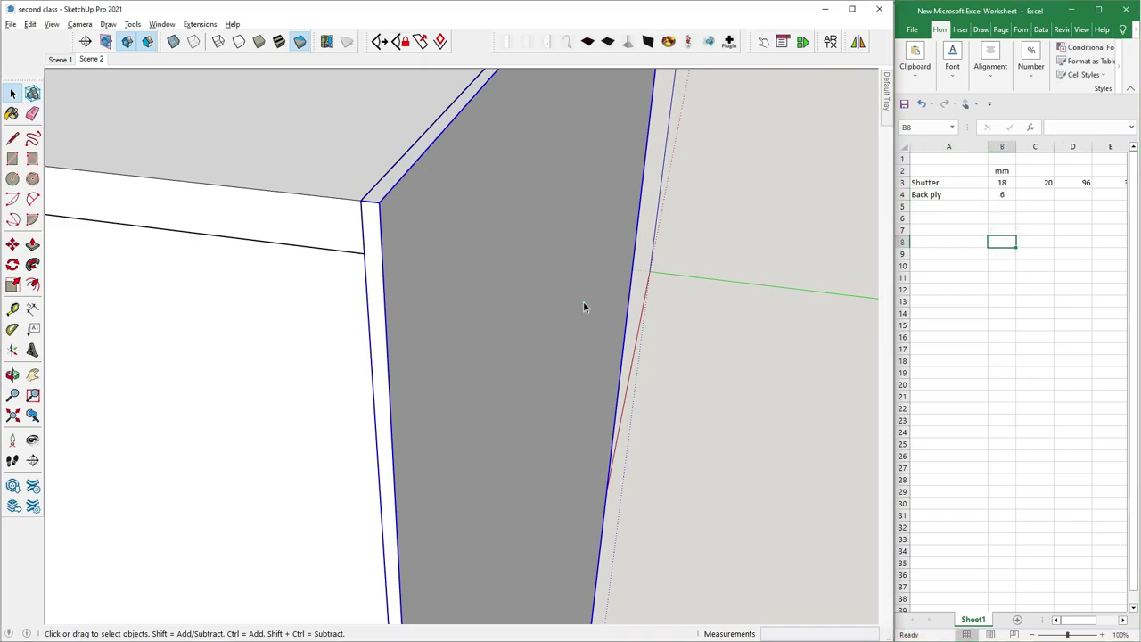
scroll(583, 301, "down", 5)
Orbit the box to show its side face and axes
left_click(631, 321)
middle_click_drag(571, 374, 433, 339)
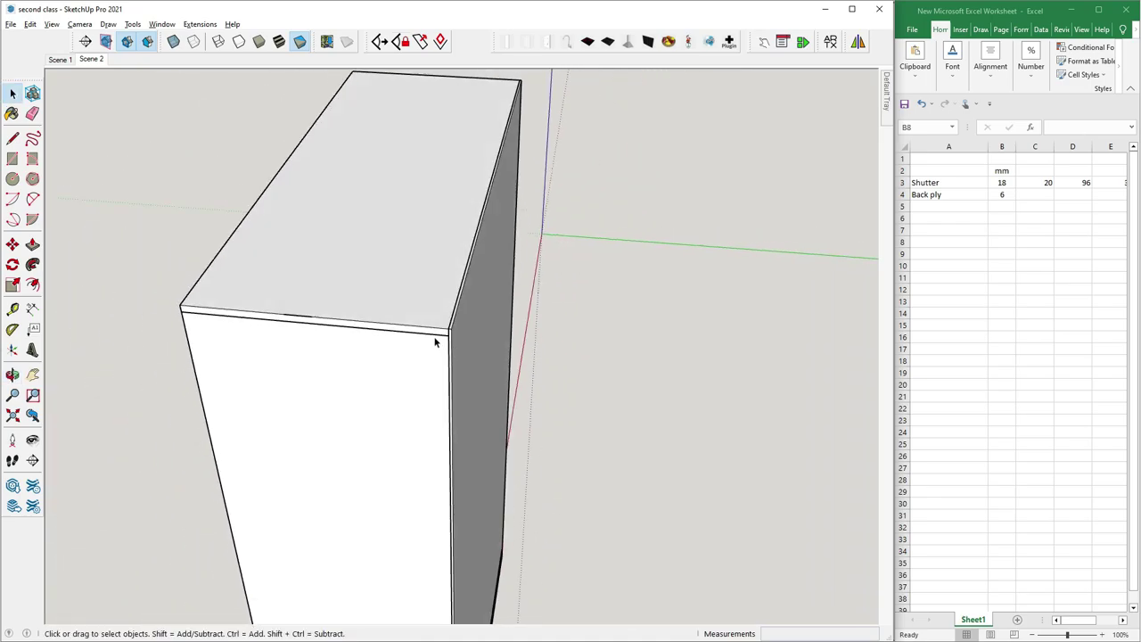
scroll(311, 326, "up", 2)
scroll(293, 319, "up", 1)
left_click(290, 318)
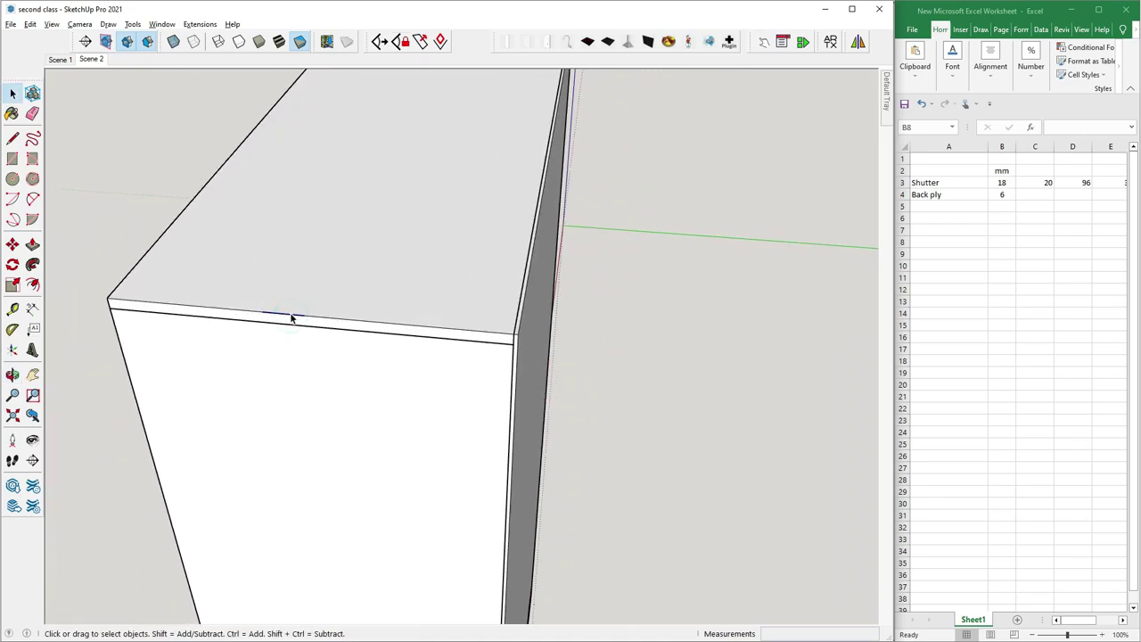
scroll(571, 334, "down", 5)
mouse_move(578, 392)
middle_mouse_down()
mouse_move(339, 288)
mouse_move(447, 402)
mouse_move(152, 251)
middle_mouse_up()
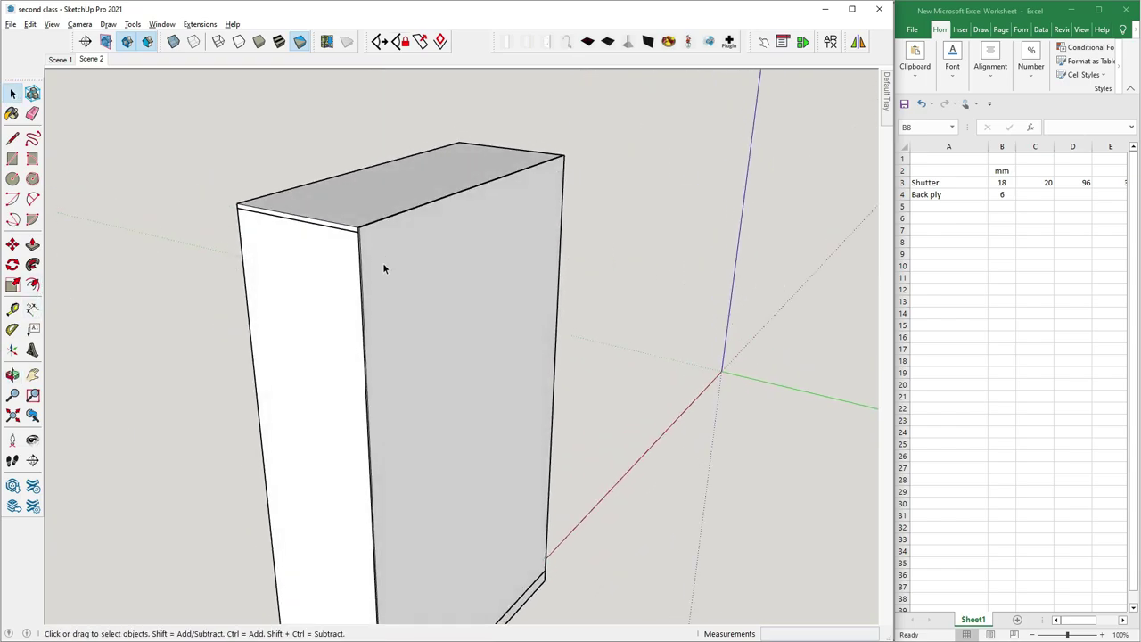
scroll(380, 412, "down", 2)
Dimension the back panel's top edge at 5'
left_click(32, 308)
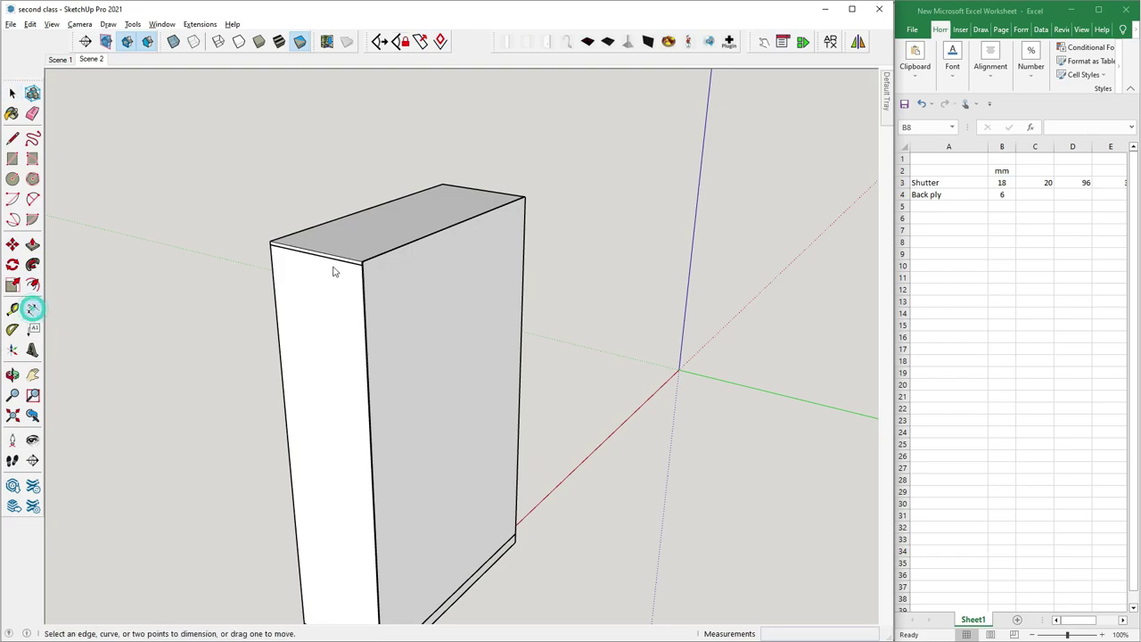
scroll(352, 271, "up", 3)
scroll(352, 271, "up", 2)
left_click(330, 249)
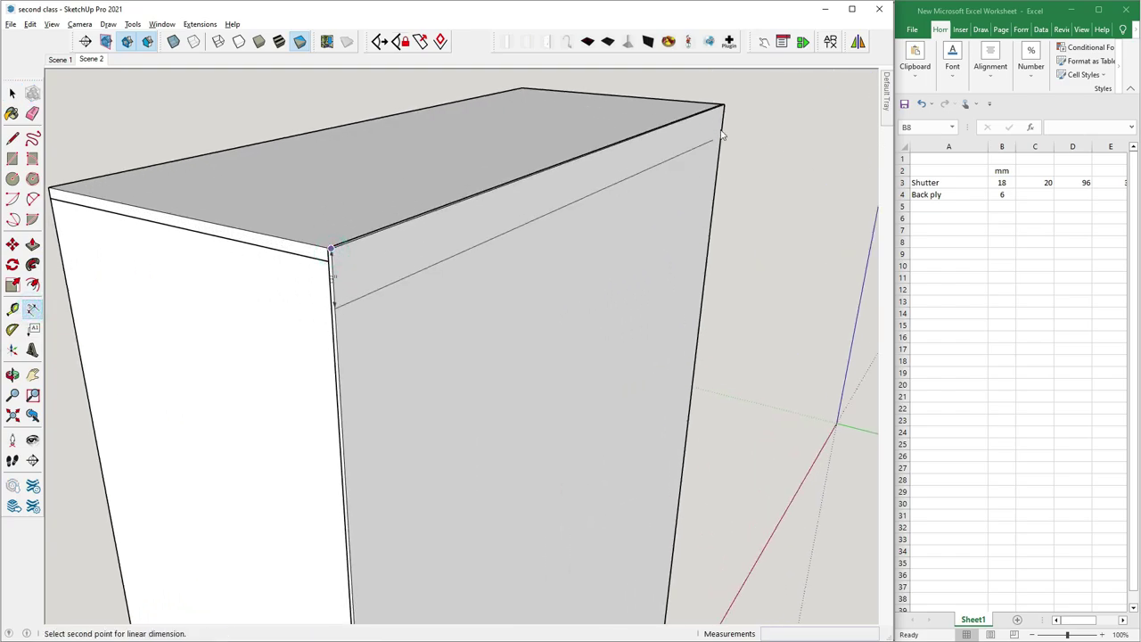
left_click(723, 104)
left_click(715, 176)
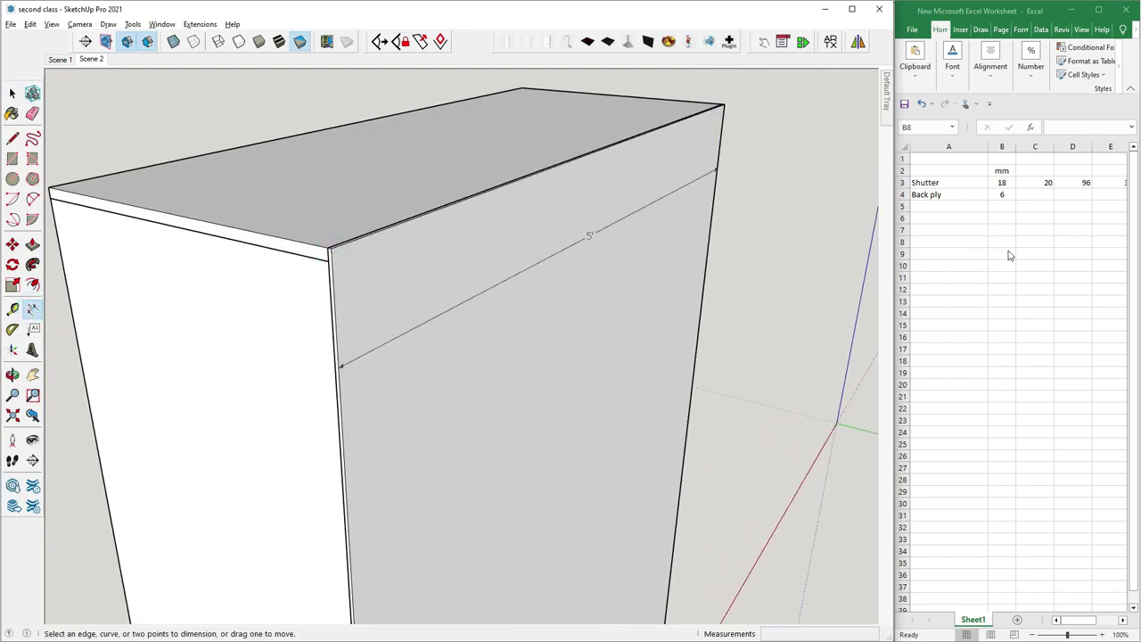
Enter Back ply's width 60 in C4 and height 96 in D4
left_click(1039, 195)
left_click(1038, 194)
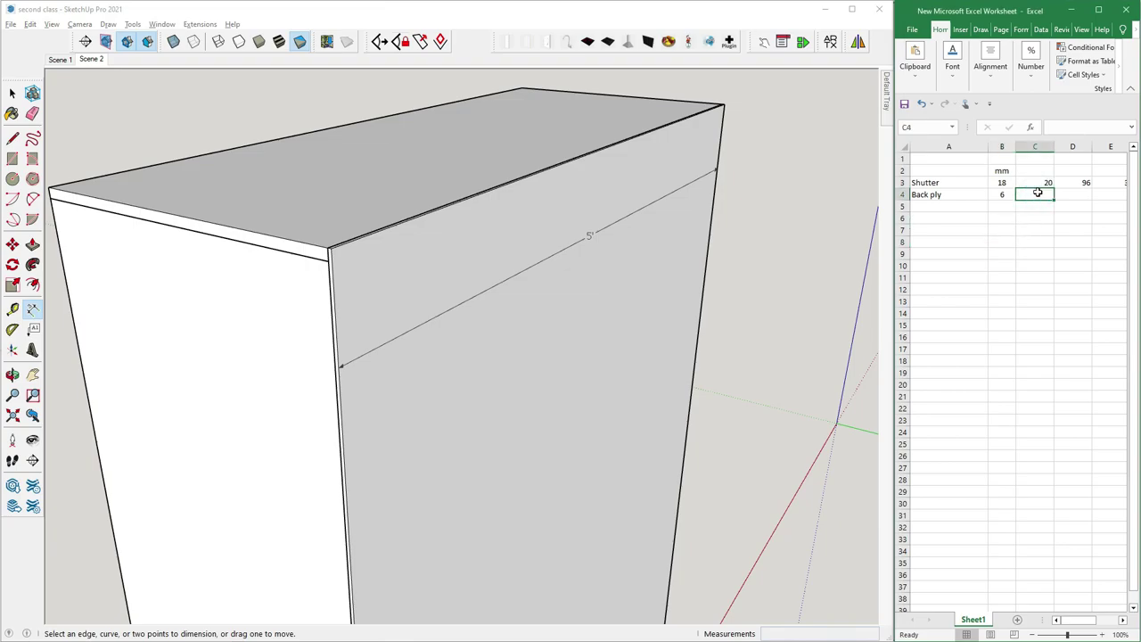
type("60")
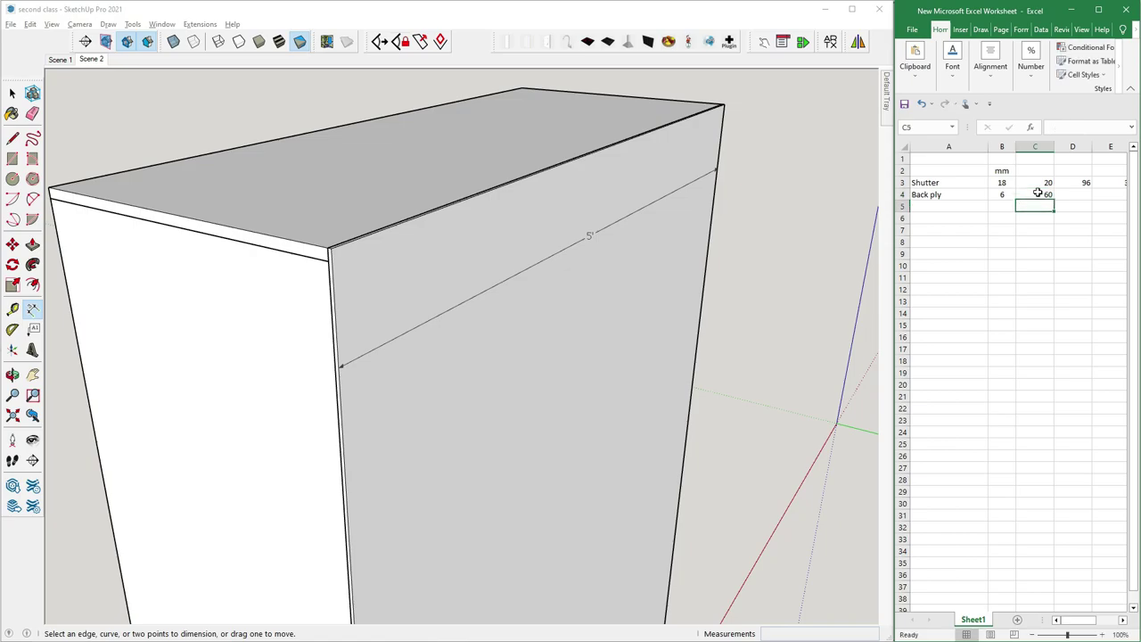
left_click(1067, 195)
type("96")
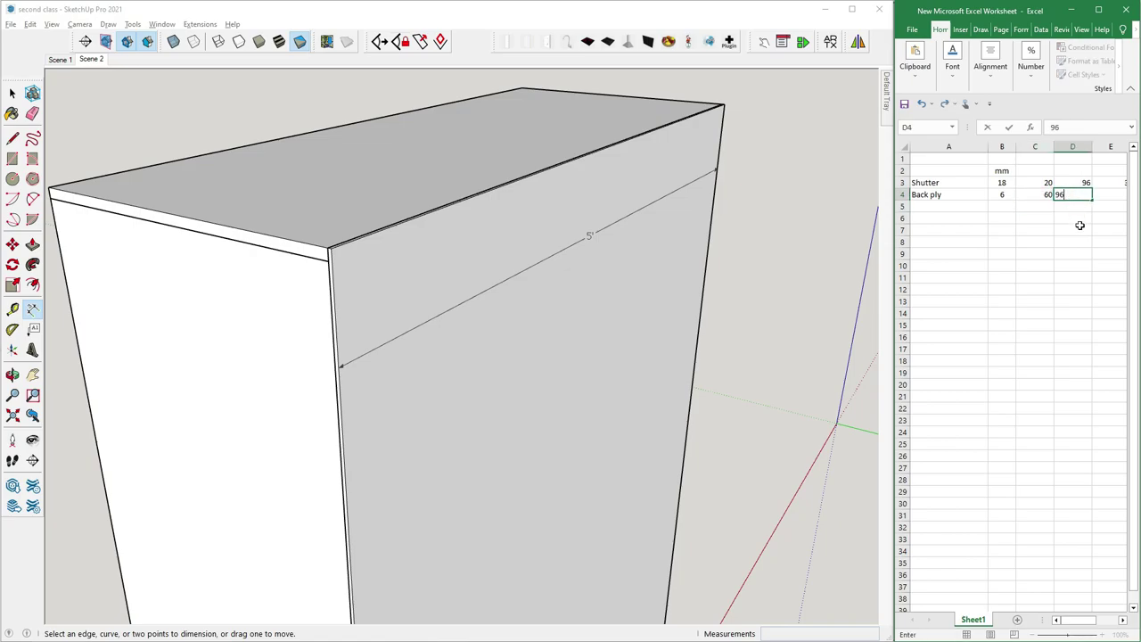
left_click(1080, 226)
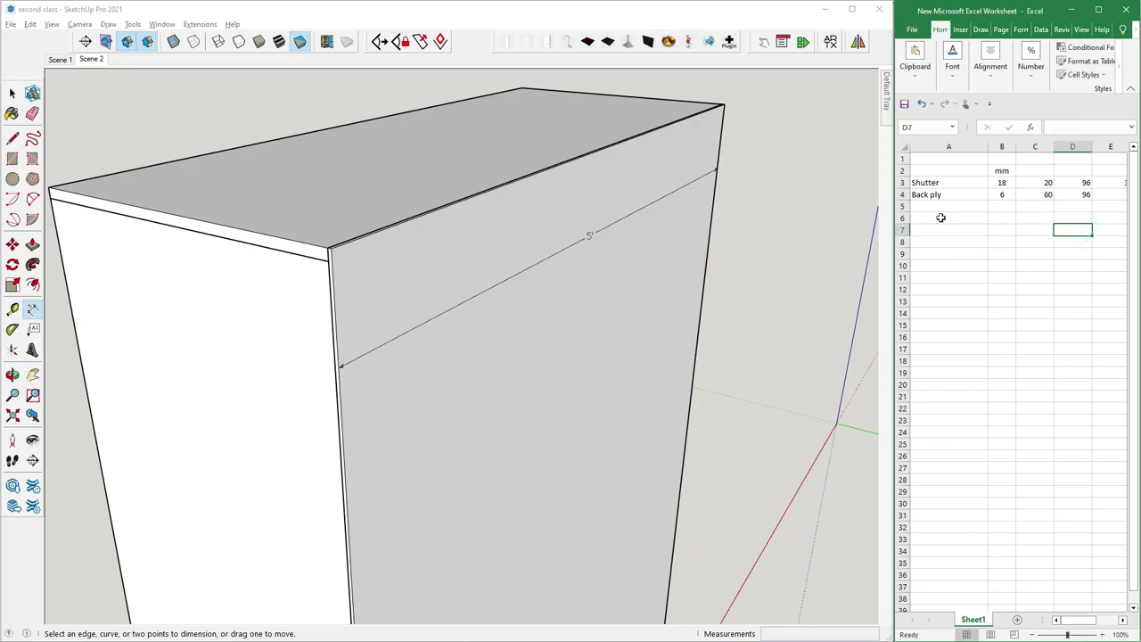
middle_click_drag(624, 260, 458, 293)
left_click(13, 93)
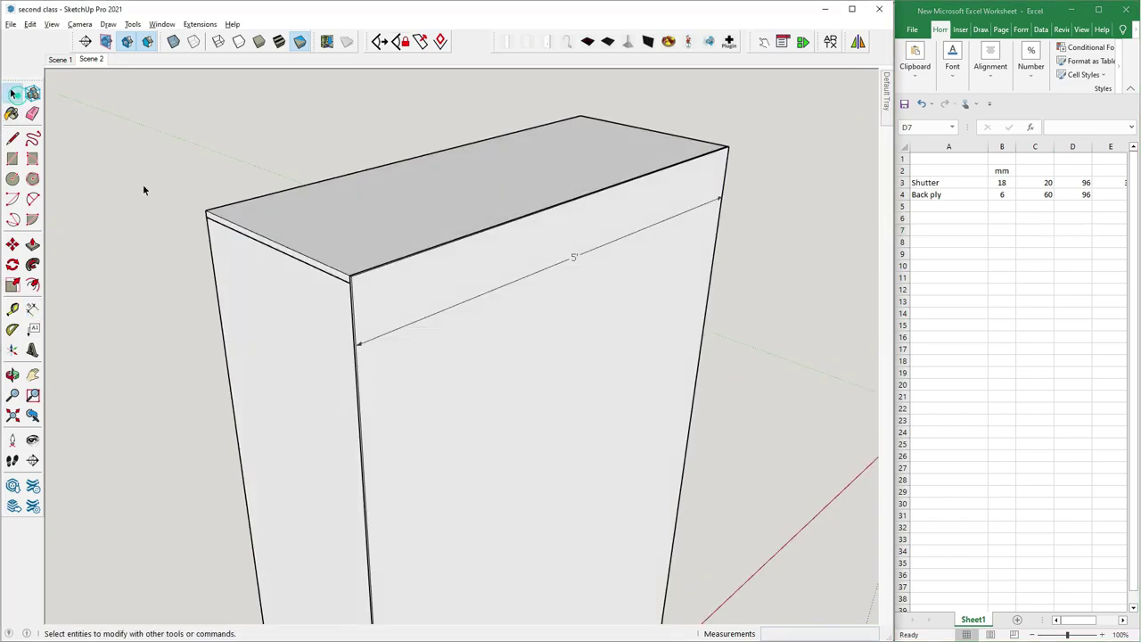
left_click(458, 350)
double_click(458, 347)
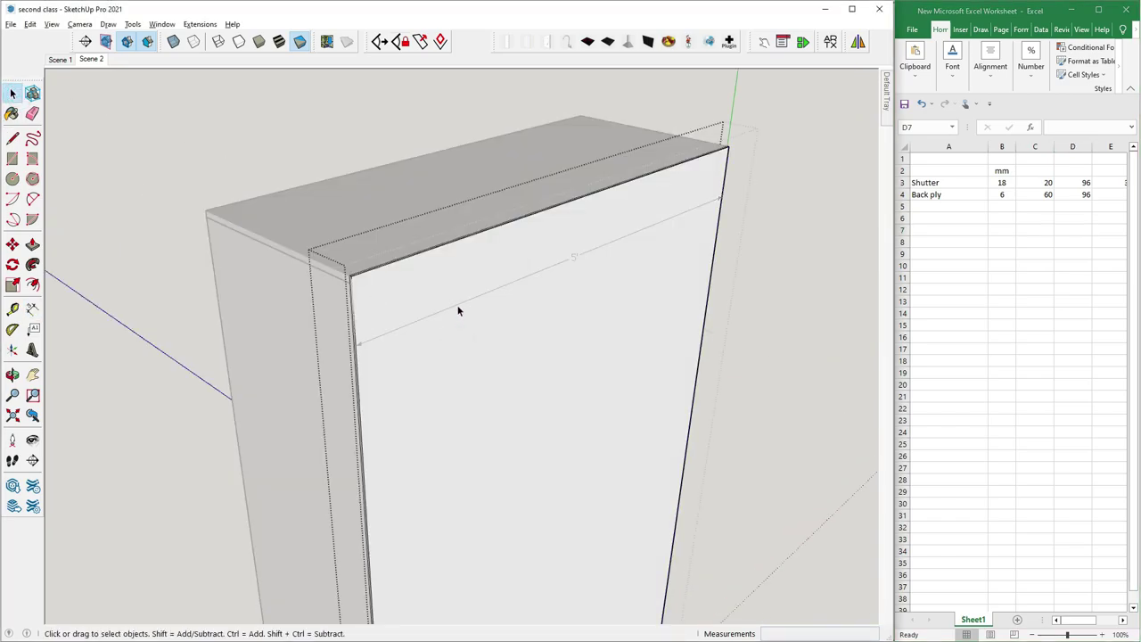
left_click(13, 138)
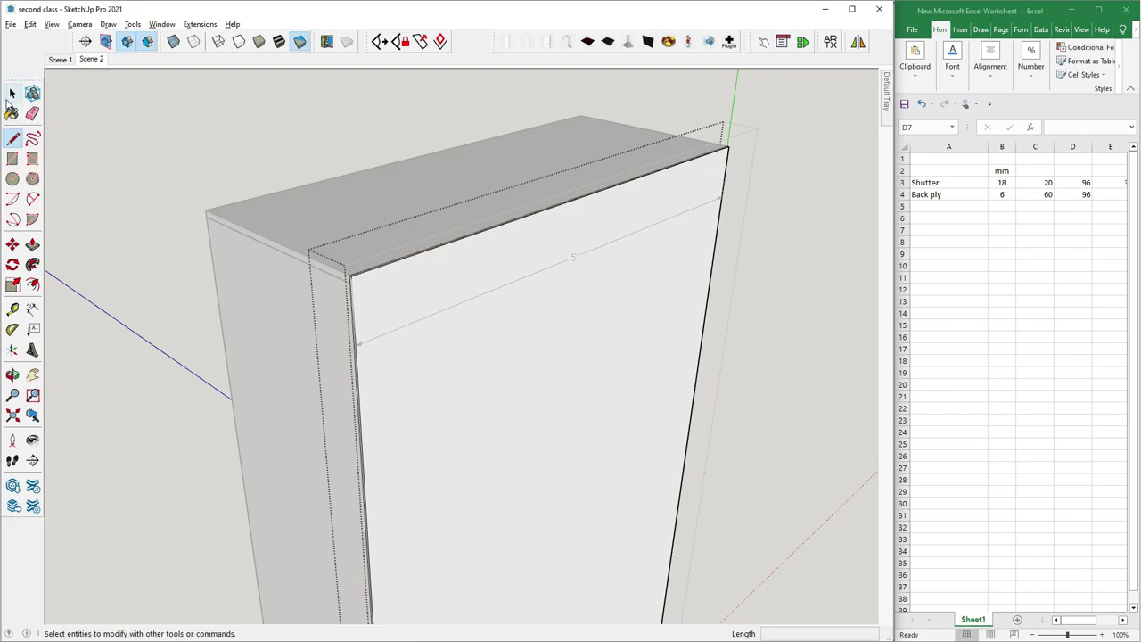
left_click(12, 93)
key("Escape")
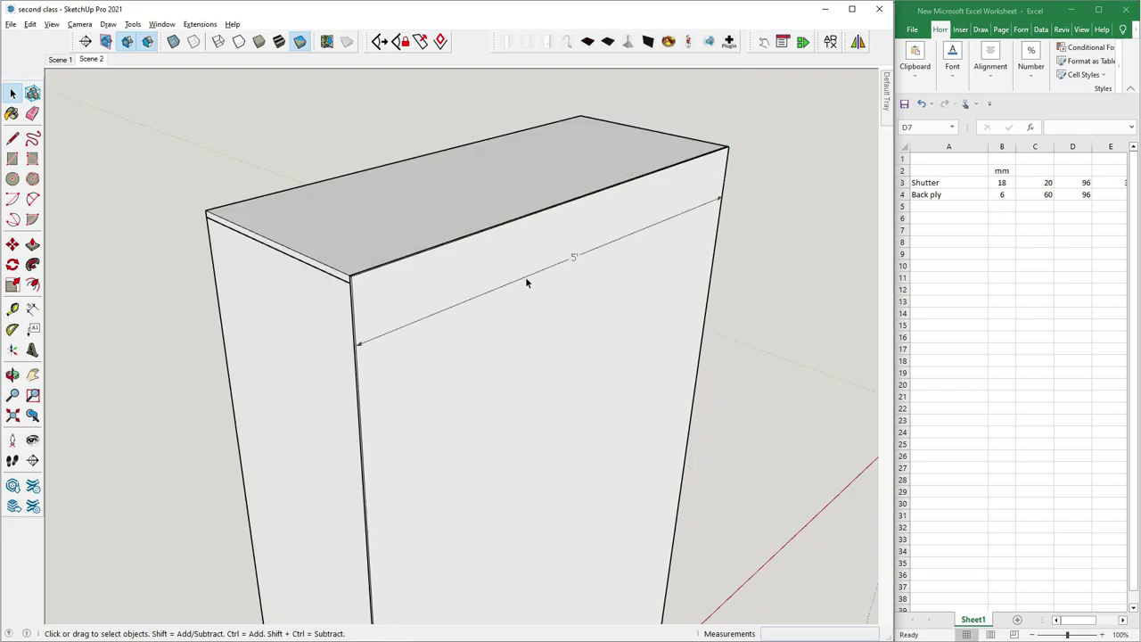
left_click(544, 268)
scroll(545, 270, "down", 1)
key("Delete")
scroll(545, 273, "down", 2)
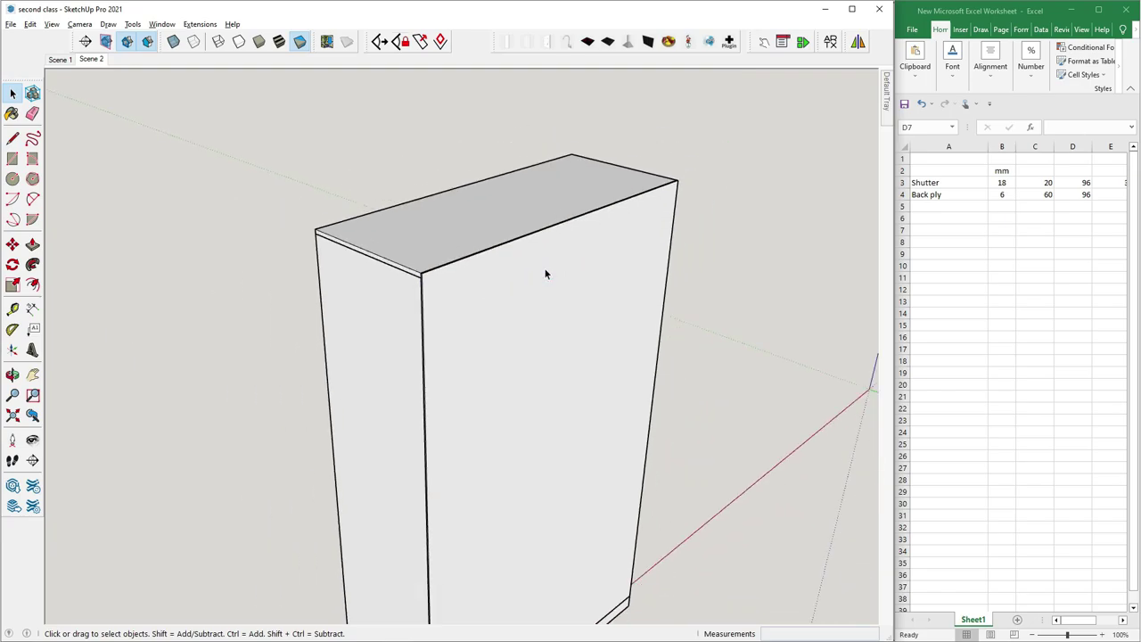
left_click(697, 282)
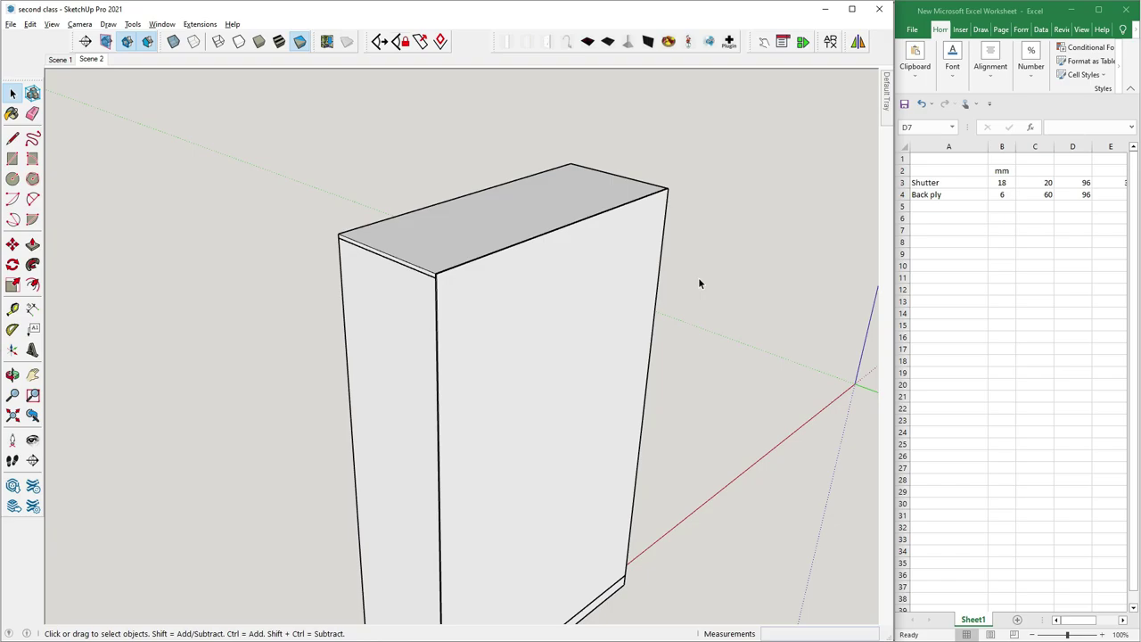
left_click(699, 280)
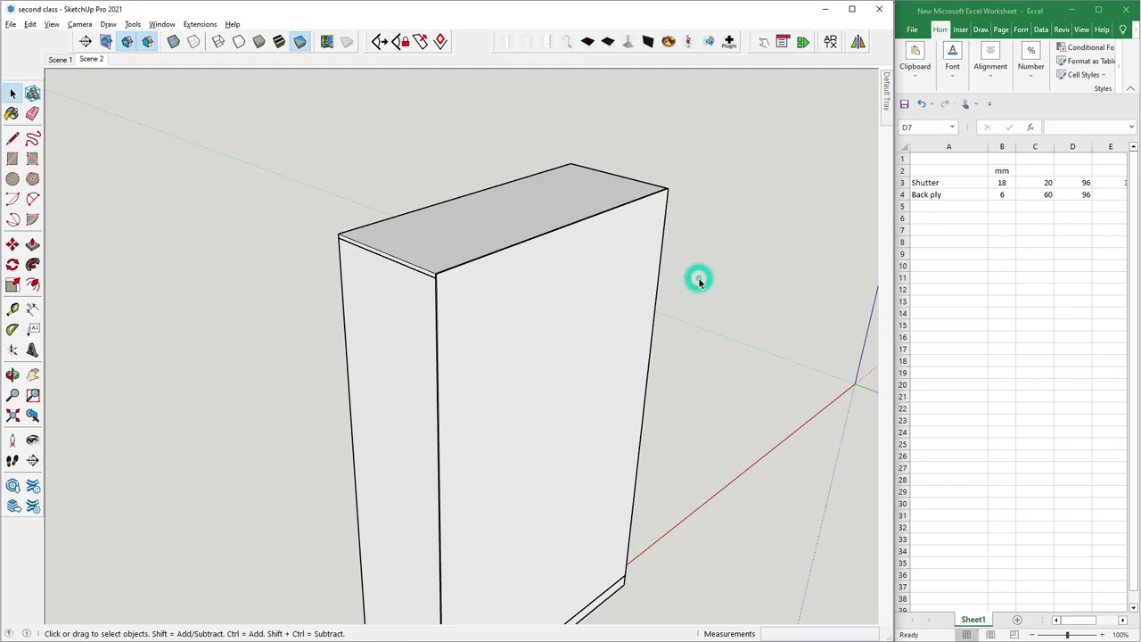
left_click(791, 267)
scroll(375, 357, "down", 2)
mouse_move(295, 369)
middle_mouse_down()
mouse_move(494, 418)
mouse_move(395, 420)
mouse_move(464, 416)
mouse_move(472, 352)
mouse_move(385, 420)
middle_mouse_up()
scroll(473, 416, "up", 2)
scroll(385, 420, "up", 3)
left_click(362, 369)
middle_click_drag(362, 369, 381, 379)
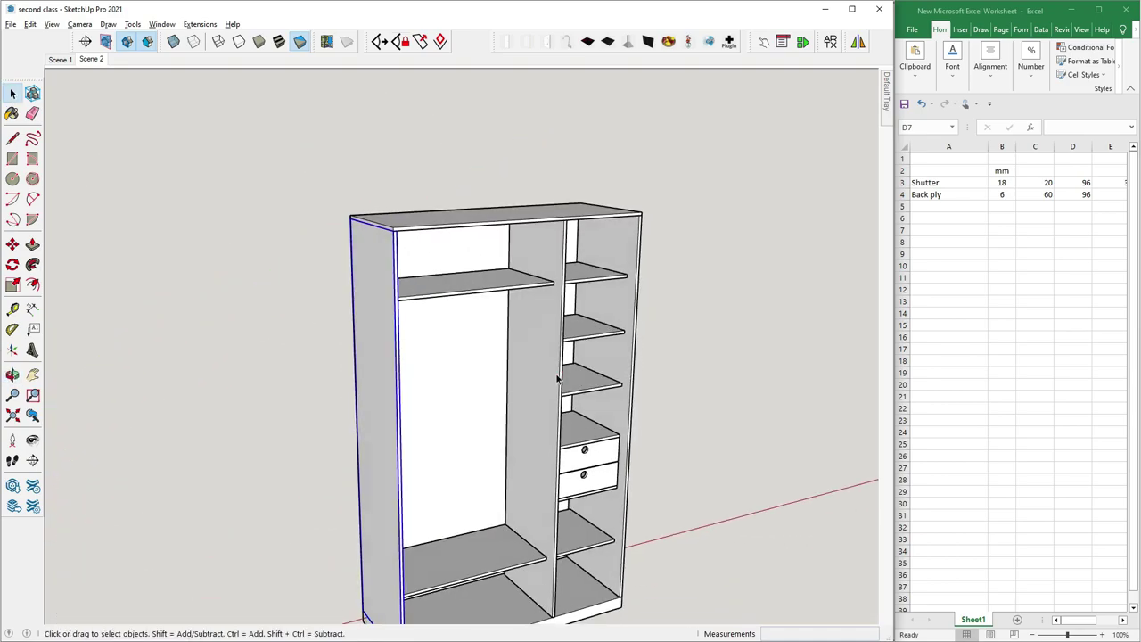
scroll(381, 379, "down", 3)
scroll(375, 397, "up", 1)
scroll(365, 398, "up", 2)
left_click(479, 397, "shift")
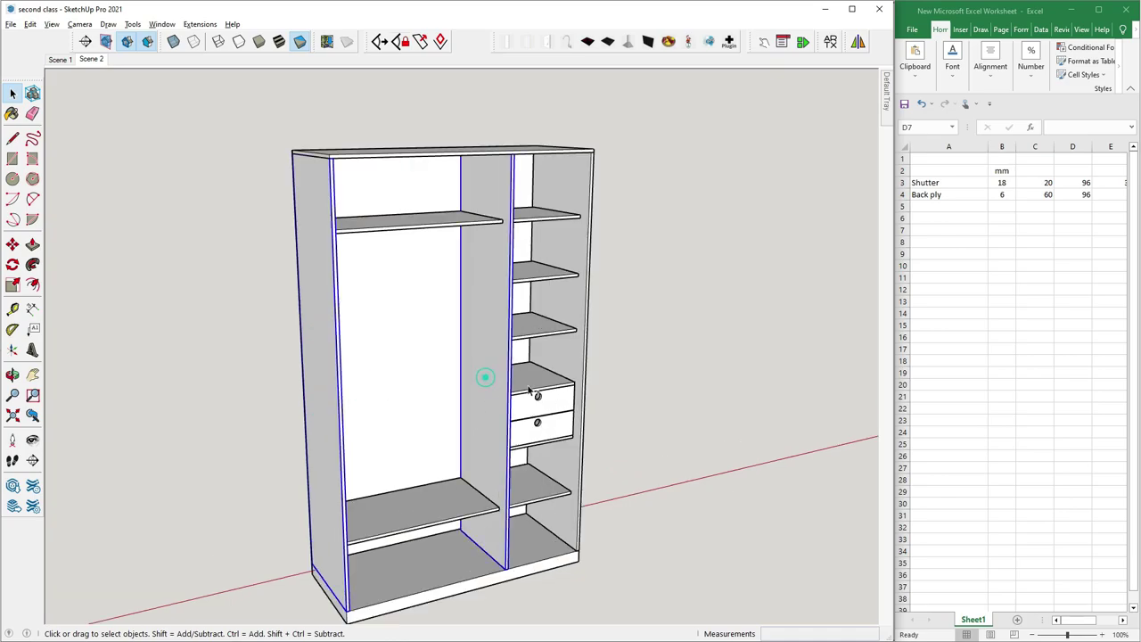
left_click(575, 356, "shift")
mouse_move(575, 357)
middle_mouse_down()
mouse_move(455, 400)
mouse_move(489, 295)
mouse_move(484, 353)
middle_mouse_up()
left_click(32, 307)
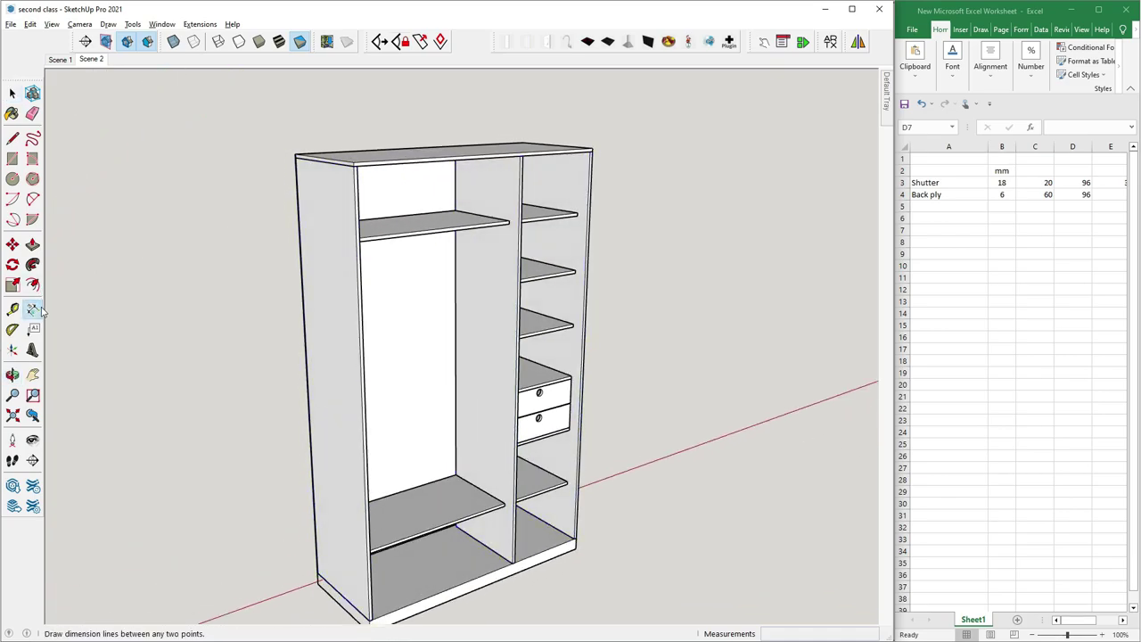
scroll(338, 173, "up", 2)
scroll(339, 173, "up", 1)
left_click(249, 132)
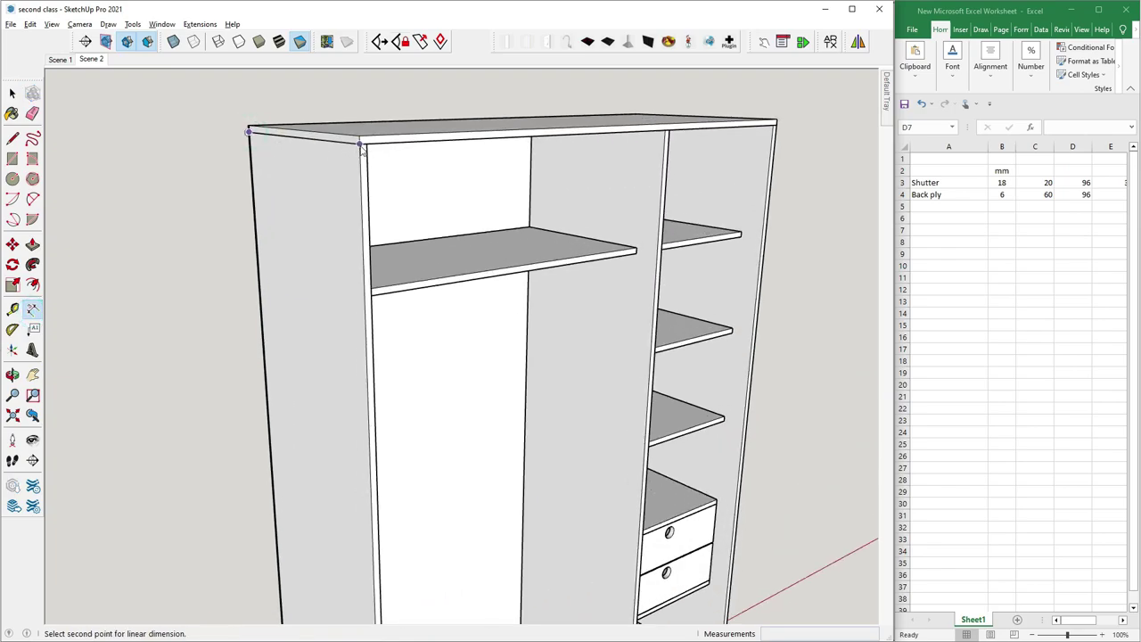
left_click(357, 144)
left_click(352, 210)
key("space")
key("e")
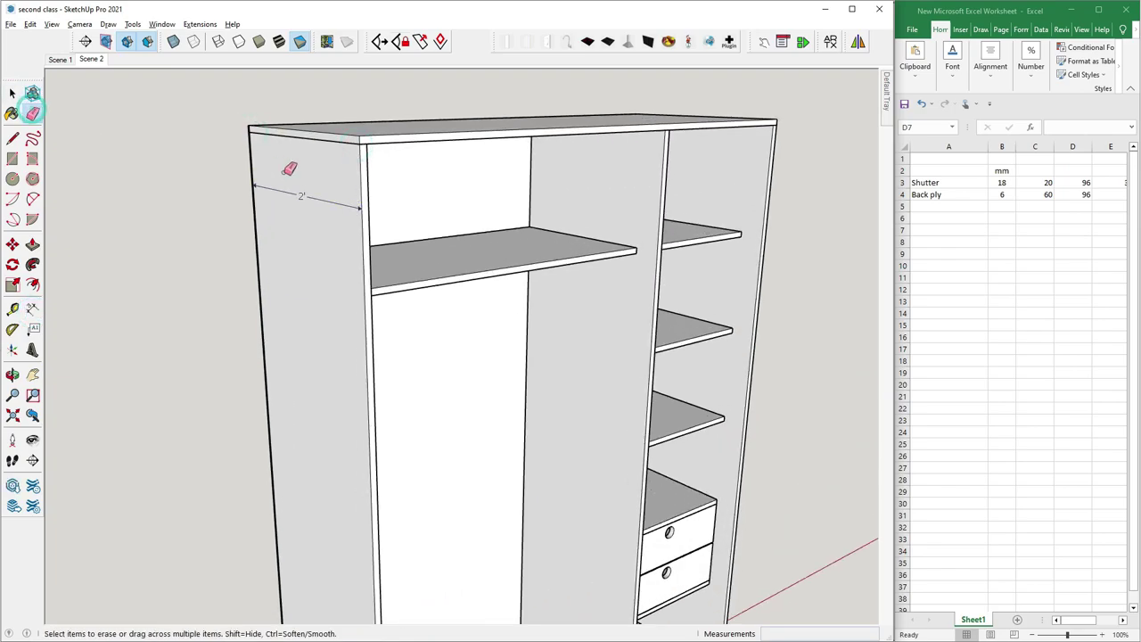
left_click(299, 184)
key("space")
scroll(167, 211, "down", 2)
left_click(168, 209)
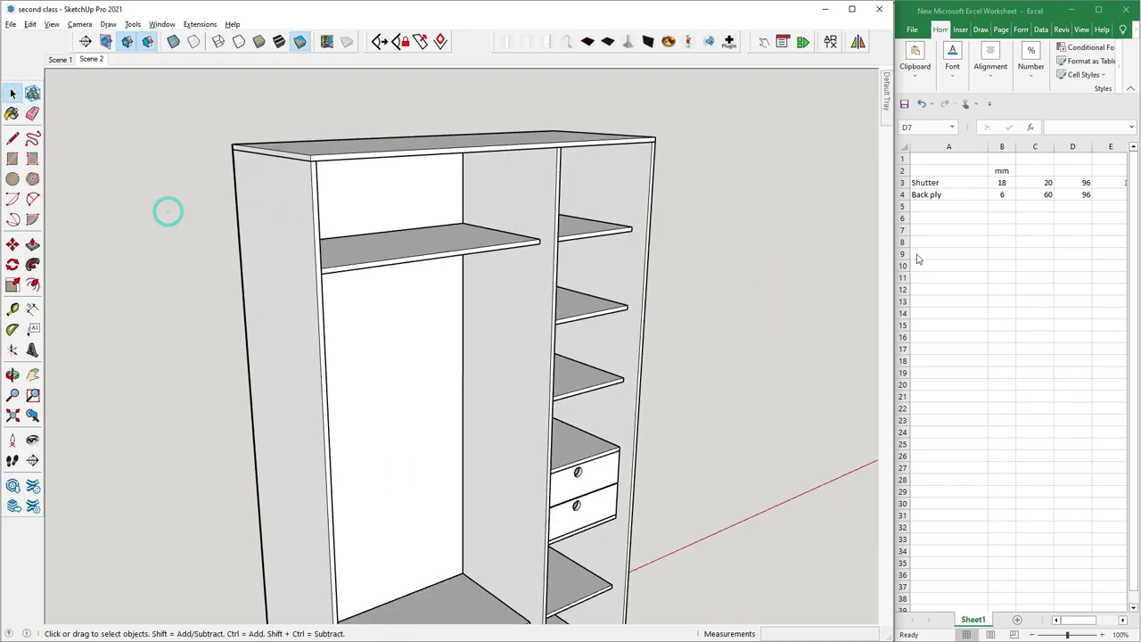
left_click(938, 212)
Enter Partition in A5 with thickness 18, and narrow column A
left_click(936, 208)
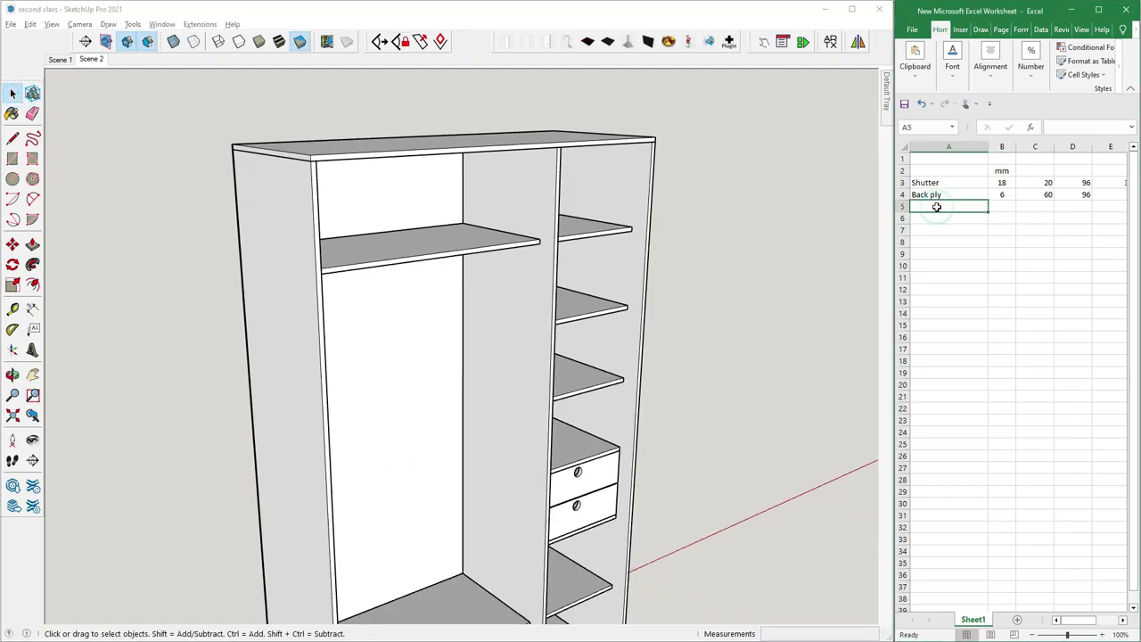
type("Partition")
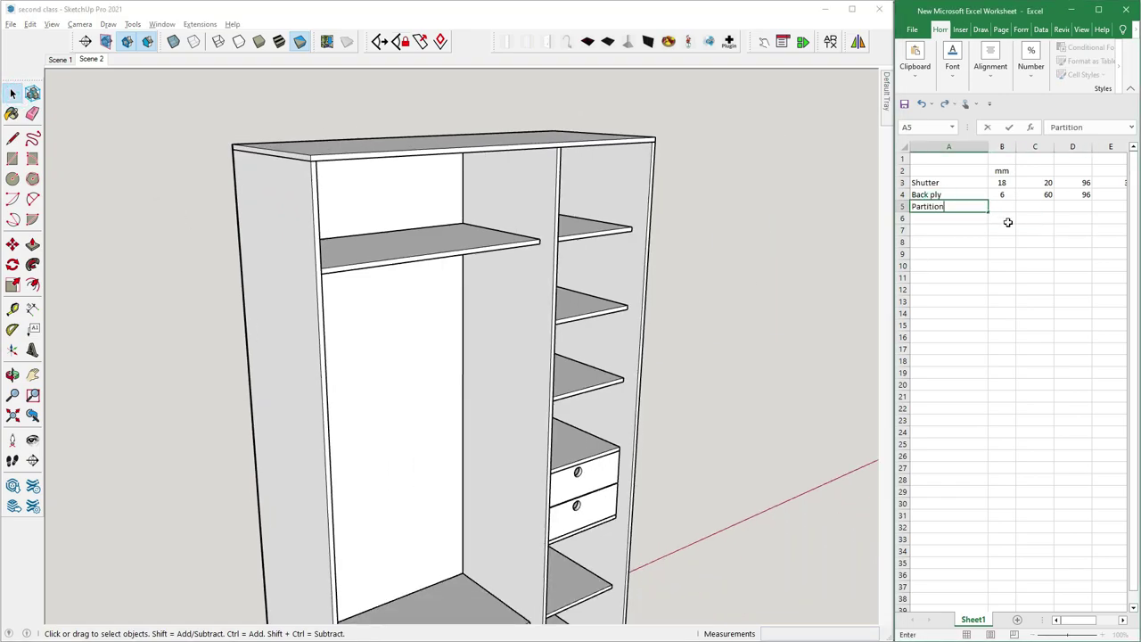
left_click(1002, 206)
type("18")
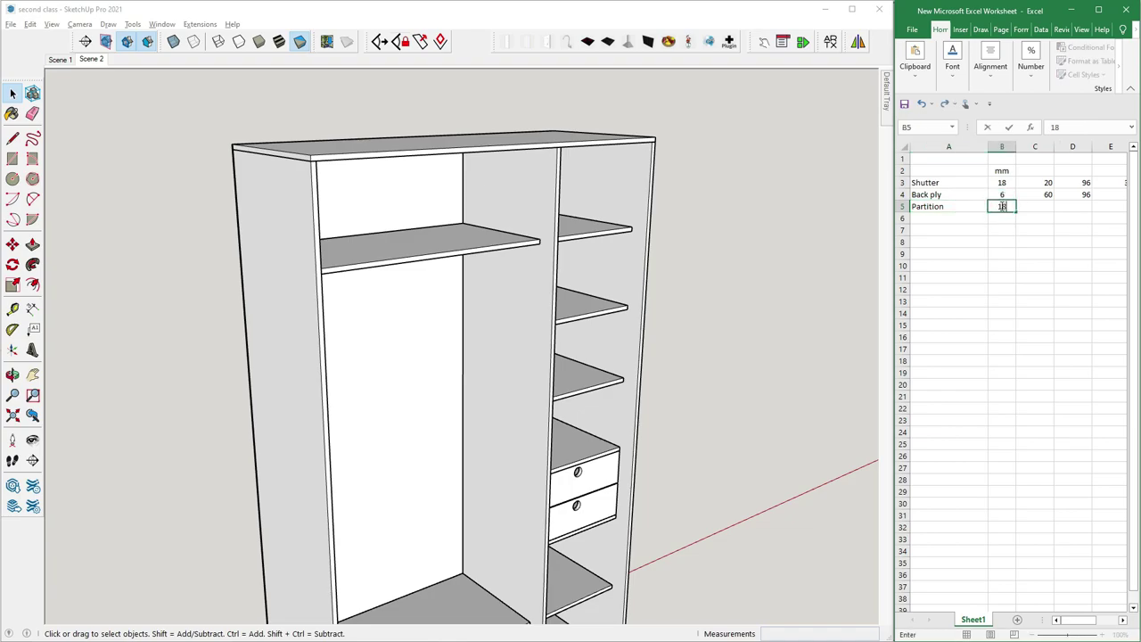
left_click(1026, 206)
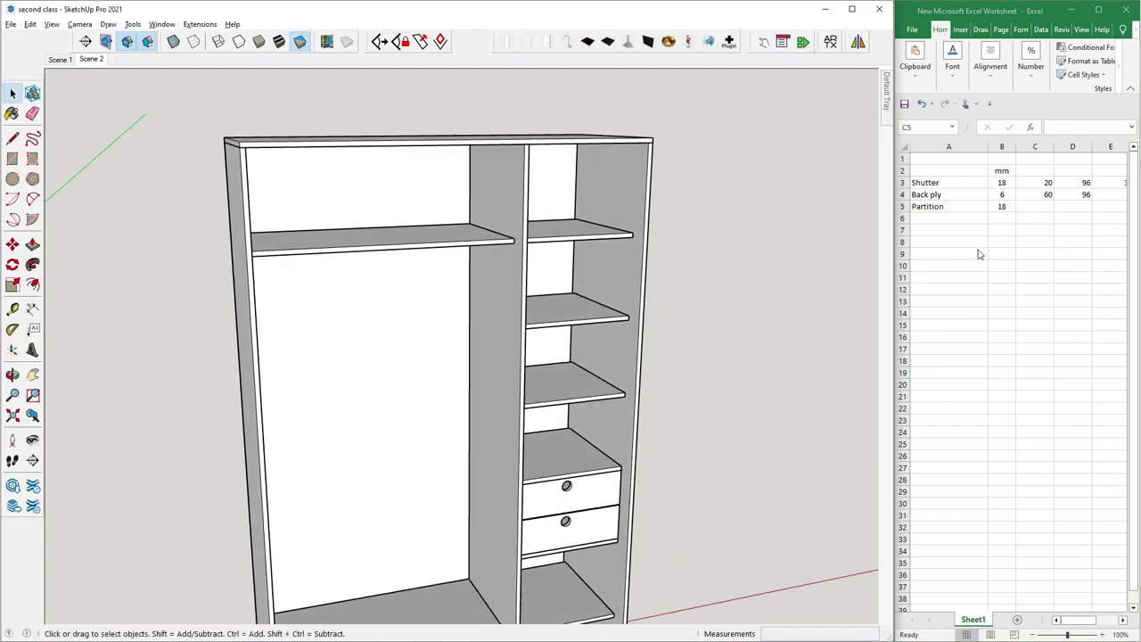
left_click(1029, 210)
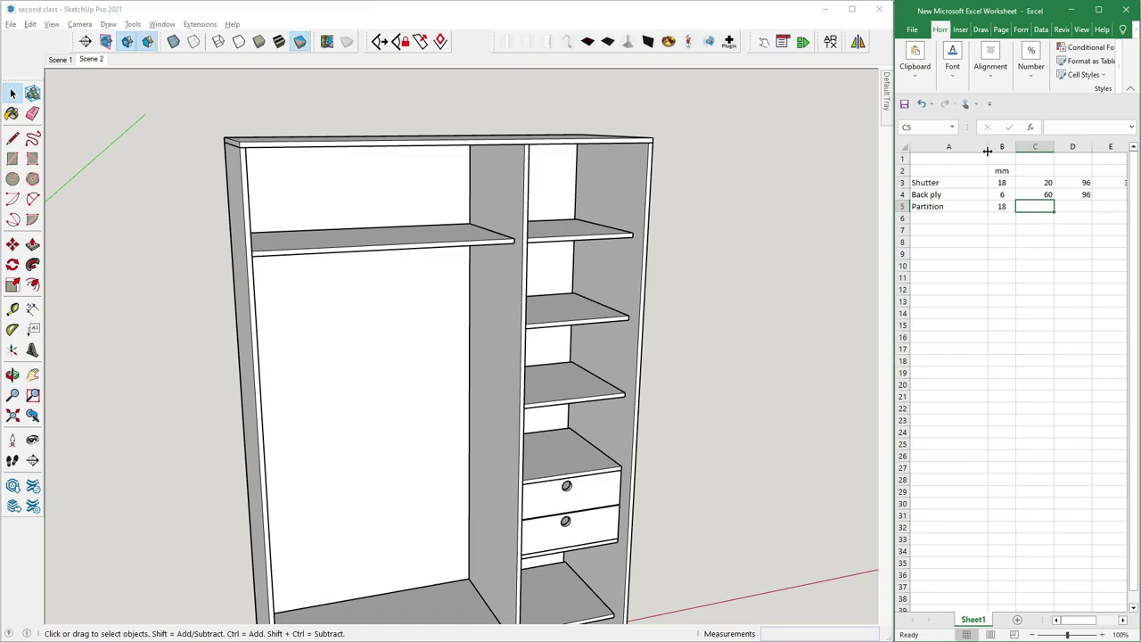
left_click_drag(987, 151, 964, 151)
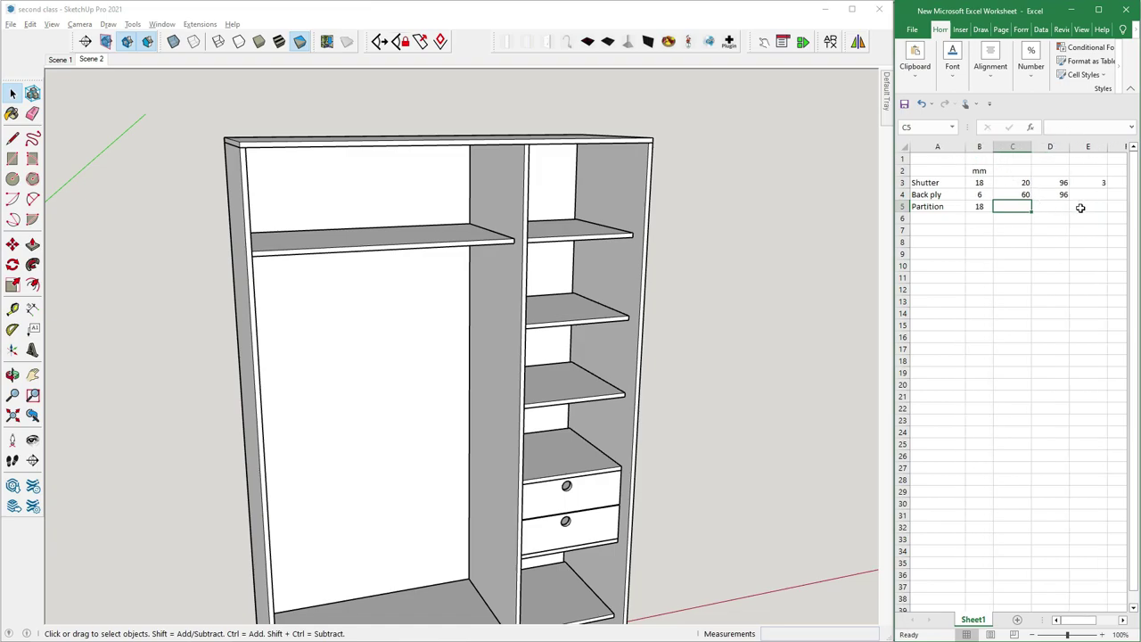
Enter the Partition's count 3, height 96 and width 24
left_click(1081, 208)
type("3")
left_click(1059, 214)
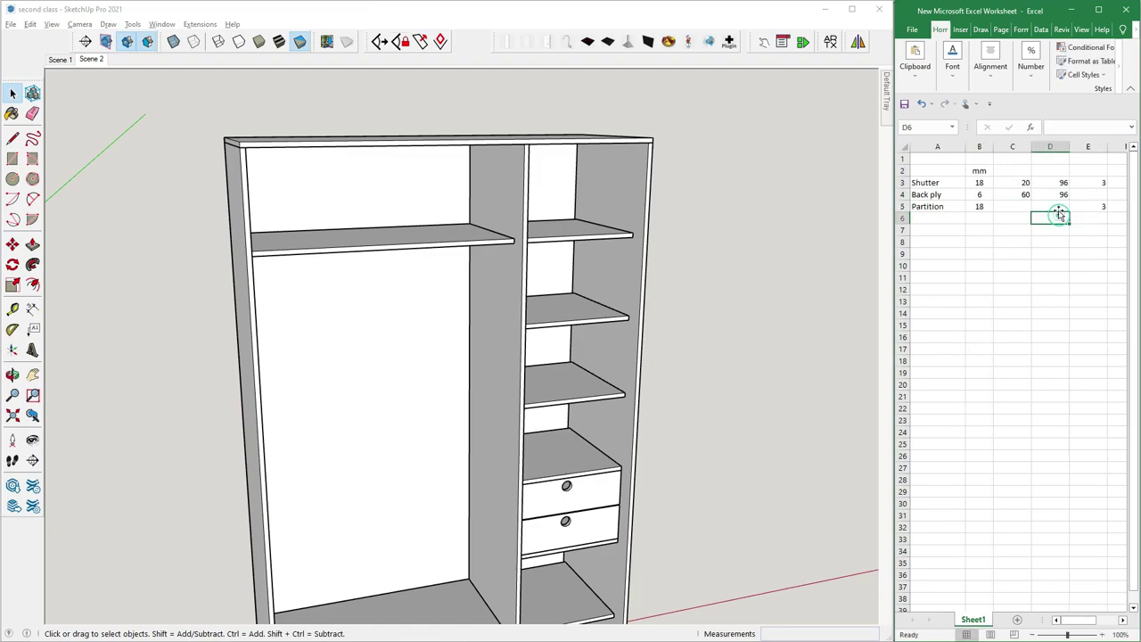
left_click(1058, 207)
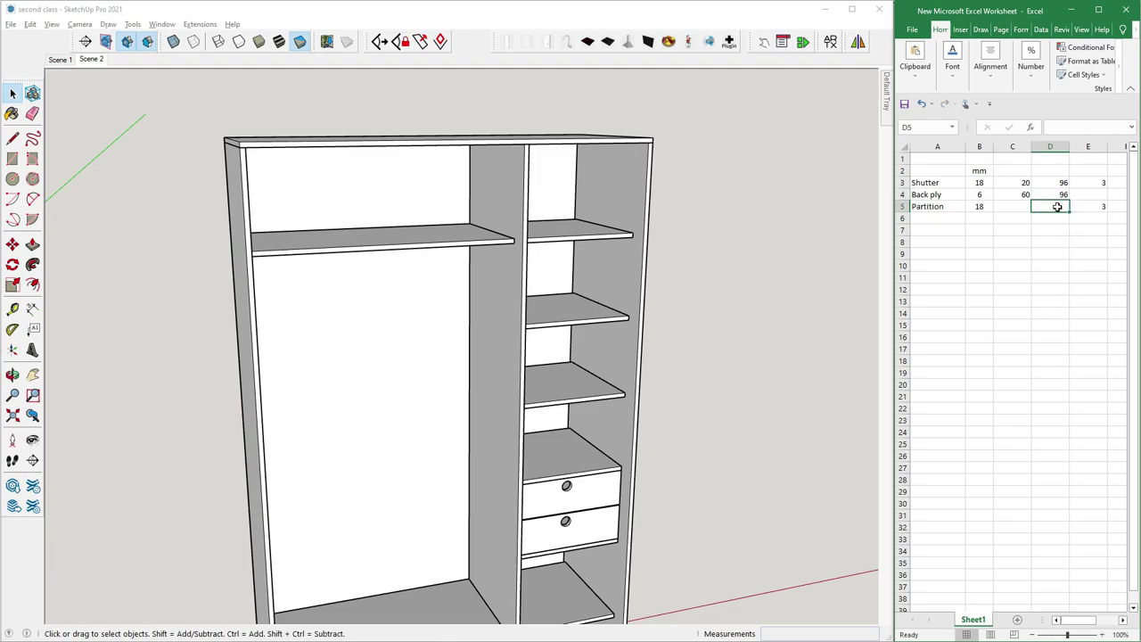
type("8")
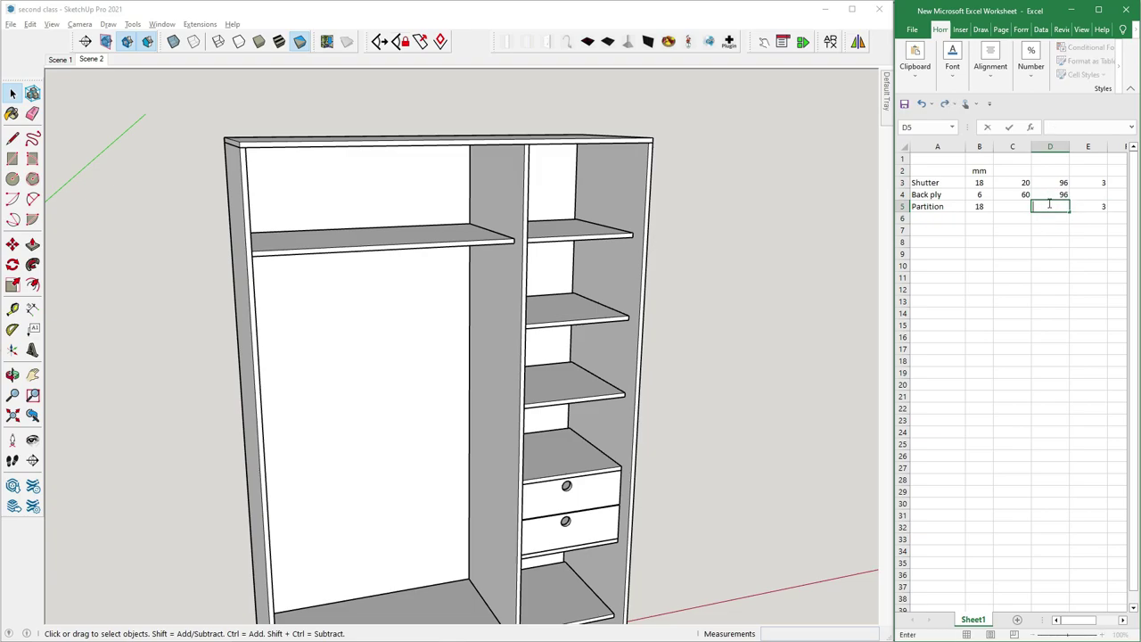
type("96")
left_click(1035, 219)
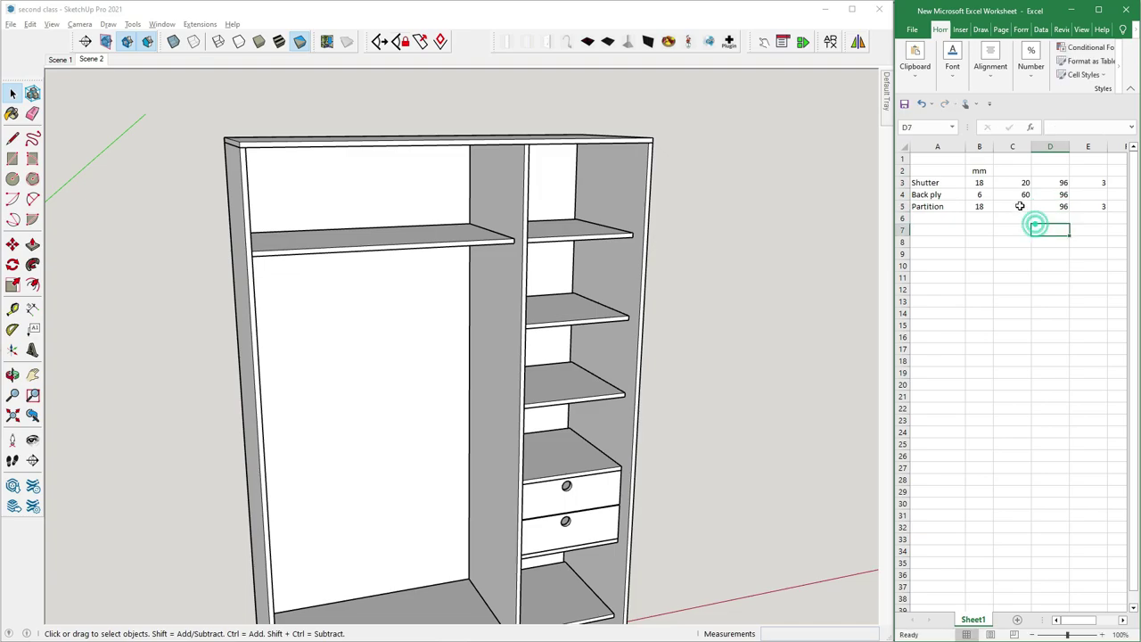
left_click(1019, 205)
type("24")
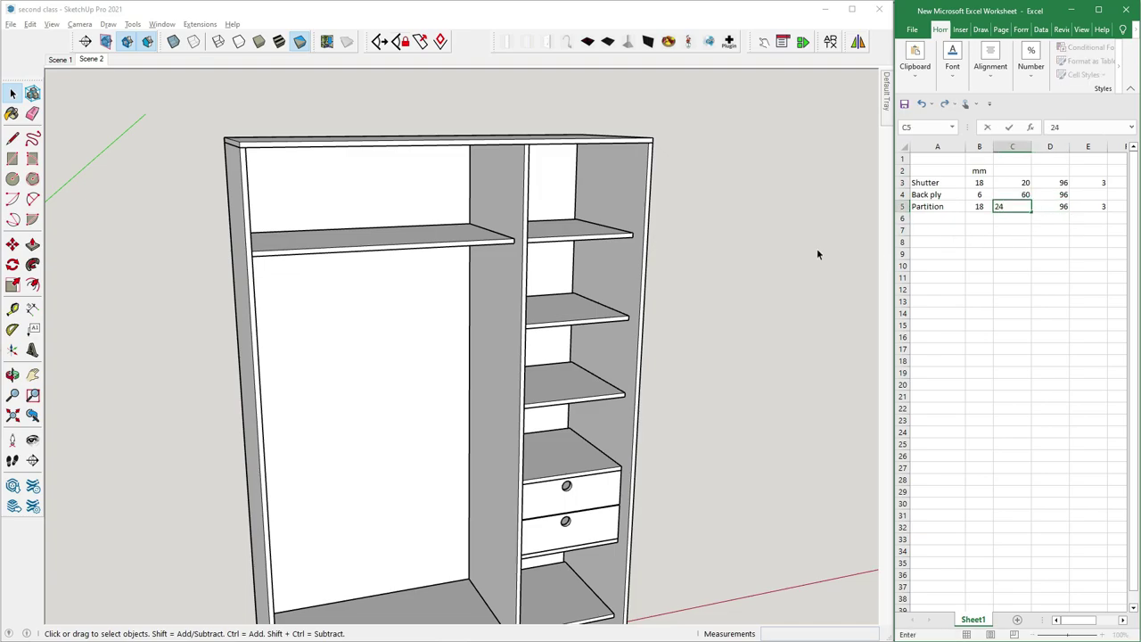
left_click(818, 251)
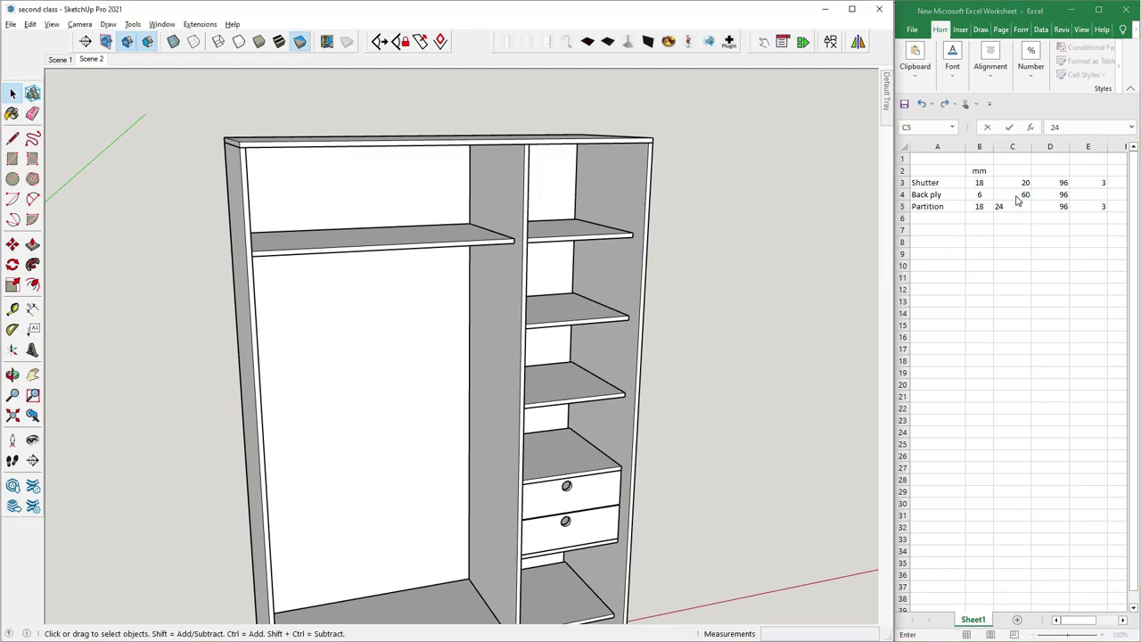
left_click(981, 254)
left_click(734, 235)
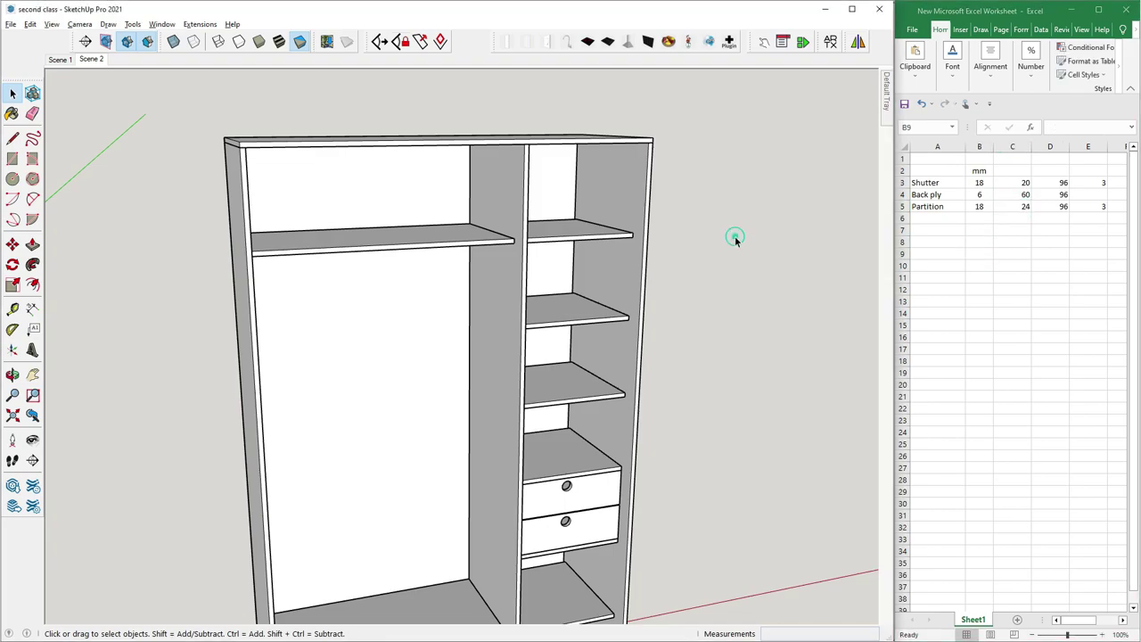
scroll(360, 311, "down", 3)
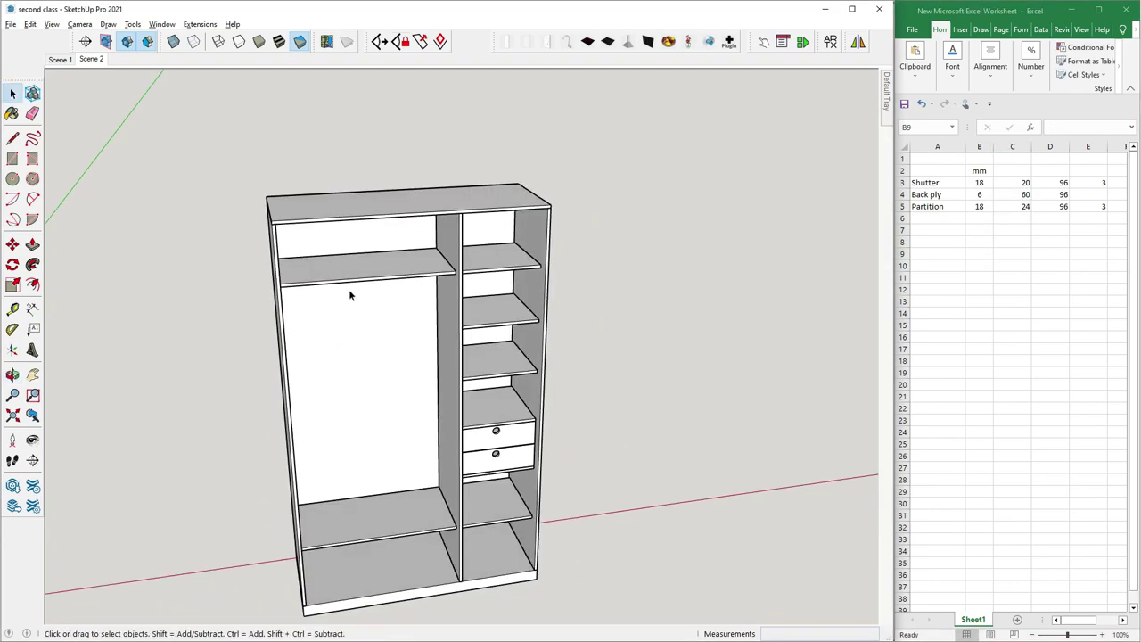
scroll(349, 289, "up", 4)
mouse_move(349, 289)
middle_mouse_down()
mouse_move(416, 258)
mouse_move(325, 236)
middle_mouse_up()
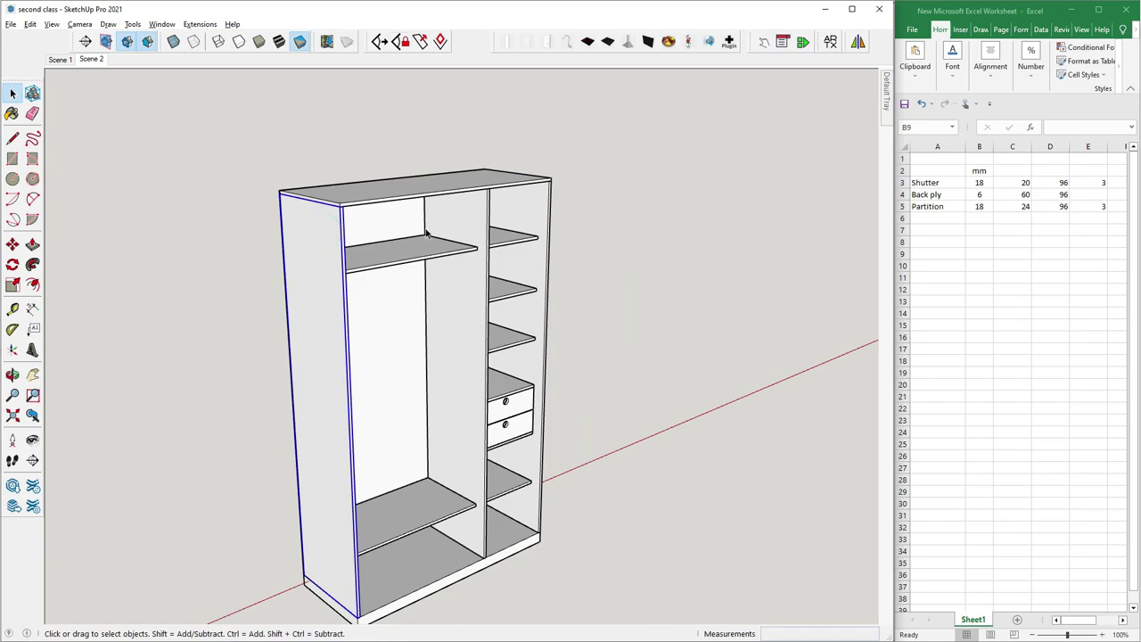
left_click(452, 223, "ctrl")
left_click(529, 216, "ctrl")
right_click(528, 216)
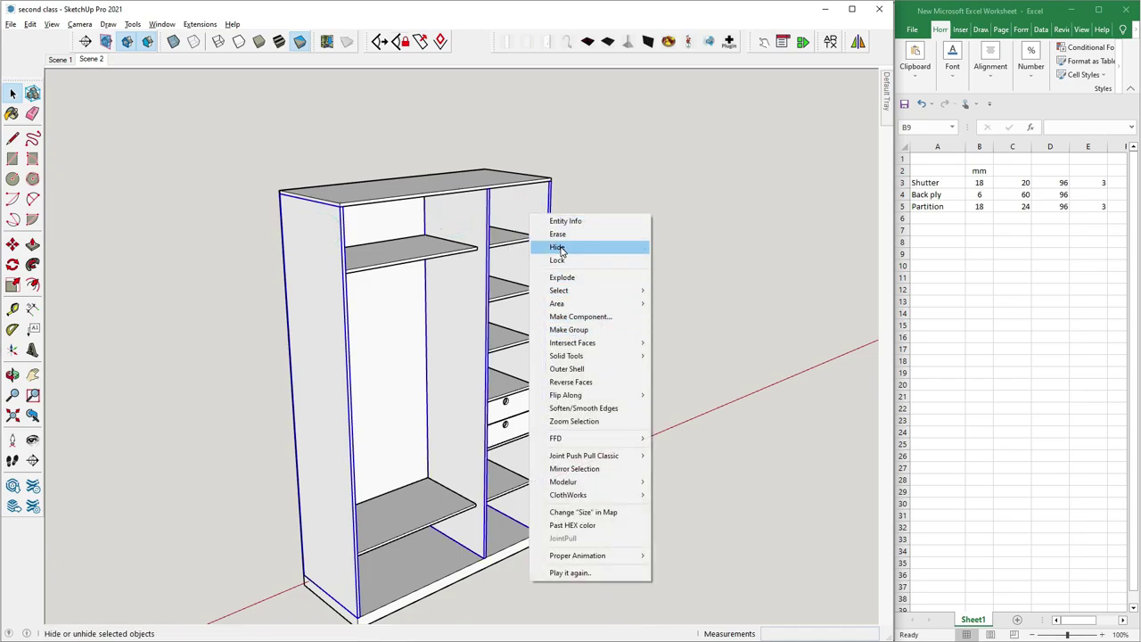
left_click(559, 247)
left_click(375, 295)
right_click(374, 295)
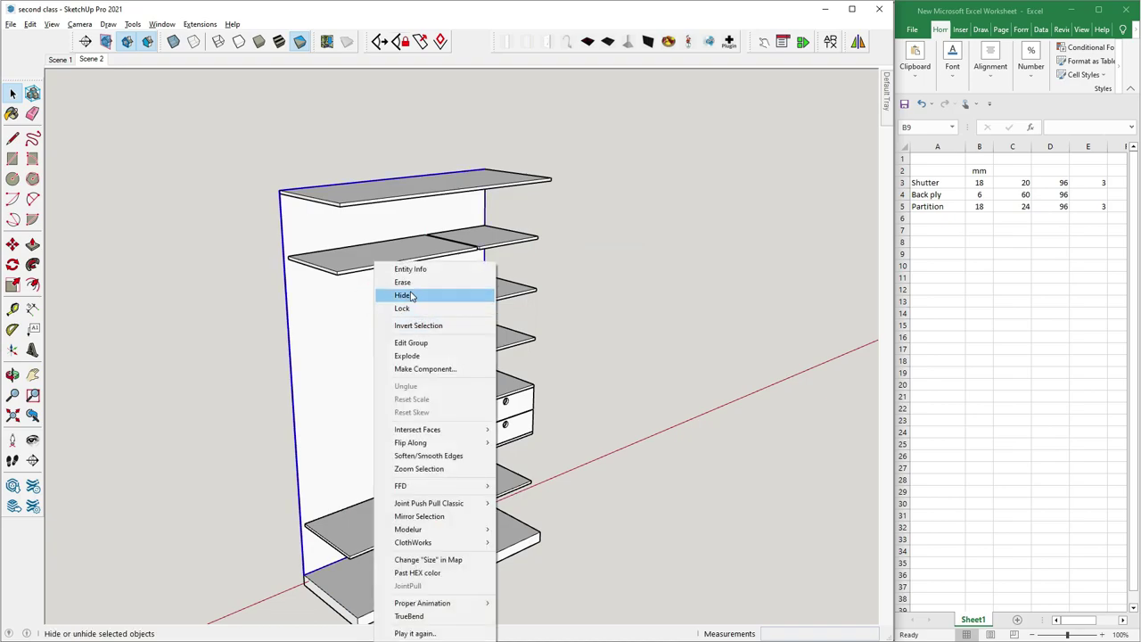
left_click(412, 296)
mouse_move(407, 295)
middle_mouse_down()
mouse_move(401, 331)
mouse_move(411, 316)
mouse_move(418, 454)
mouse_move(415, 402)
mouse_move(415, 430)
mouse_move(394, 463)
mouse_move(340, 417)
middle_mouse_up()
scroll(418, 454, "up", 2)
scroll(418, 458, "up", 3)
left_click(414, 452)
scroll(415, 453, "up", 1)
left_click(60, 59)
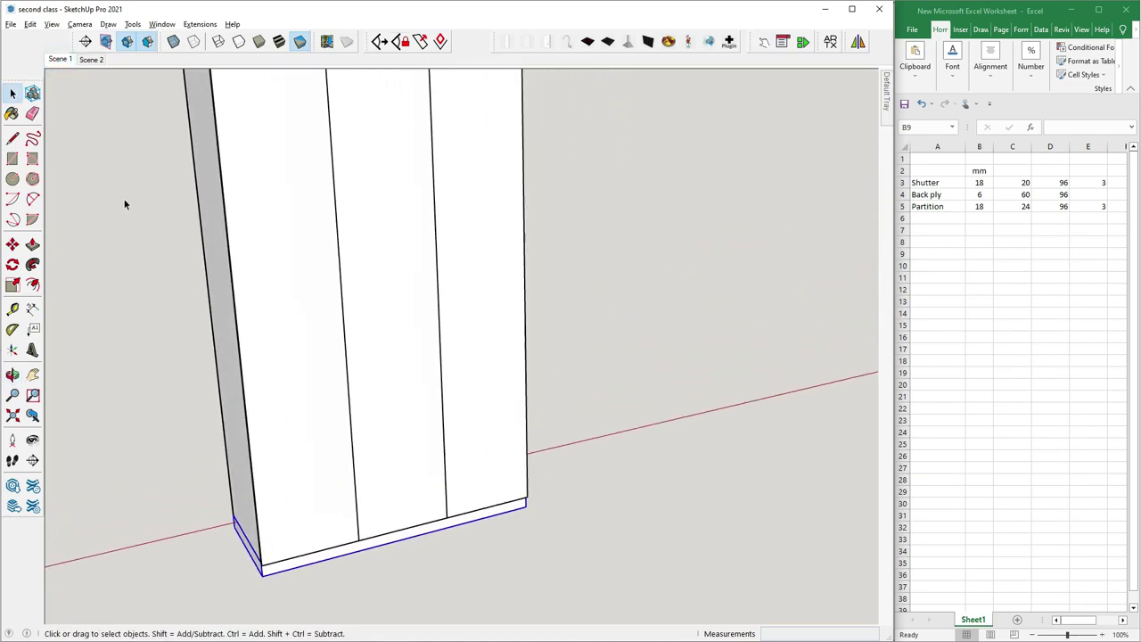
scroll(377, 470, "up", 2)
scroll(301, 525, "down", 3)
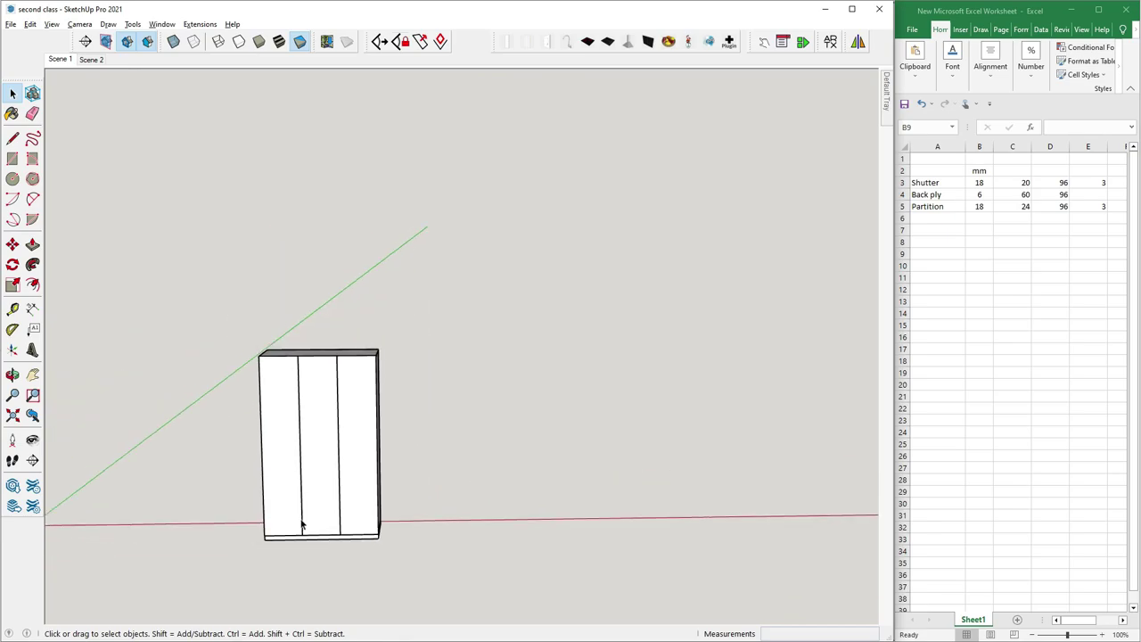
middle_click_drag(300, 525, 611, 469)
scroll(298, 578, "up", 4)
left_click(298, 577)
mouse_move(295, 565)
middle_mouse_down()
mouse_move(451, 523)
mouse_move(562, 440)
mouse_move(681, 483)
mouse_move(512, 507)
mouse_move(484, 460)
mouse_move(372, 472)
mouse_move(377, 443)
mouse_move(414, 541)
mouse_move(392, 511)
middle_mouse_up()
left_click(109, 120)
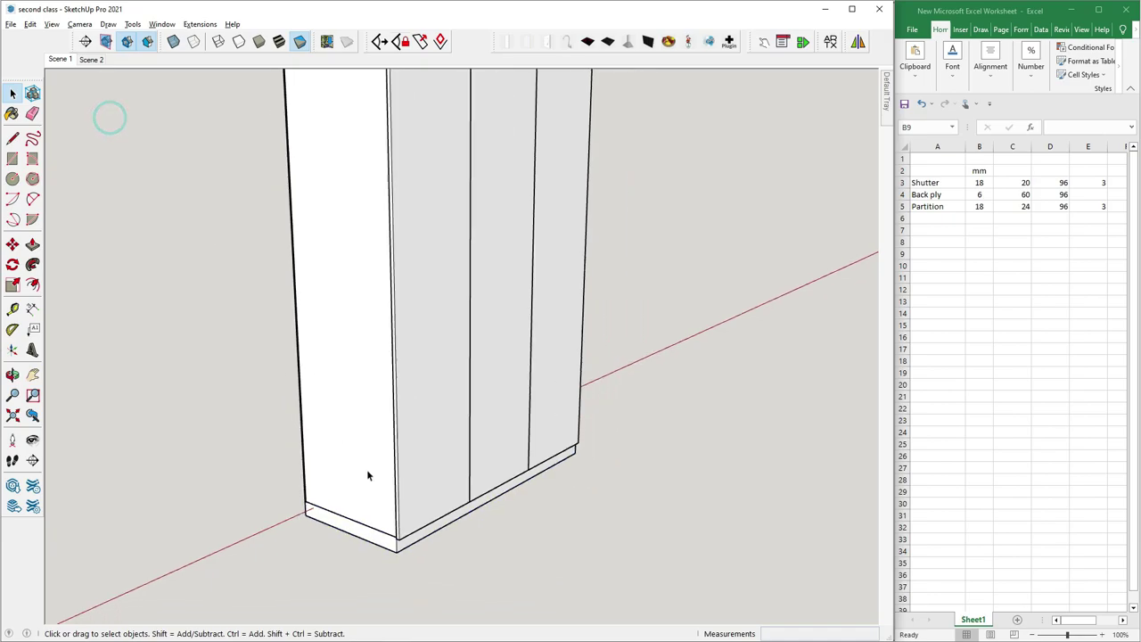
middle_click_drag(366, 469, 113, 107)
left_click(93, 60)
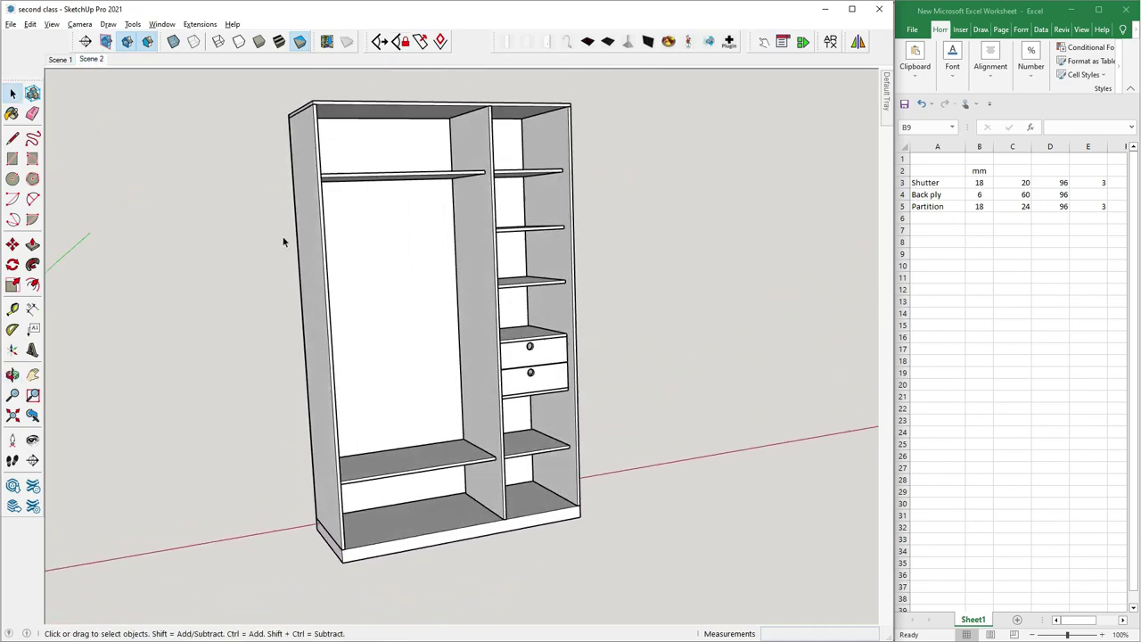
Hide the left side panel, middle partition and right side panel to expose the shelves
middle_click_drag(334, 240, 612, 484)
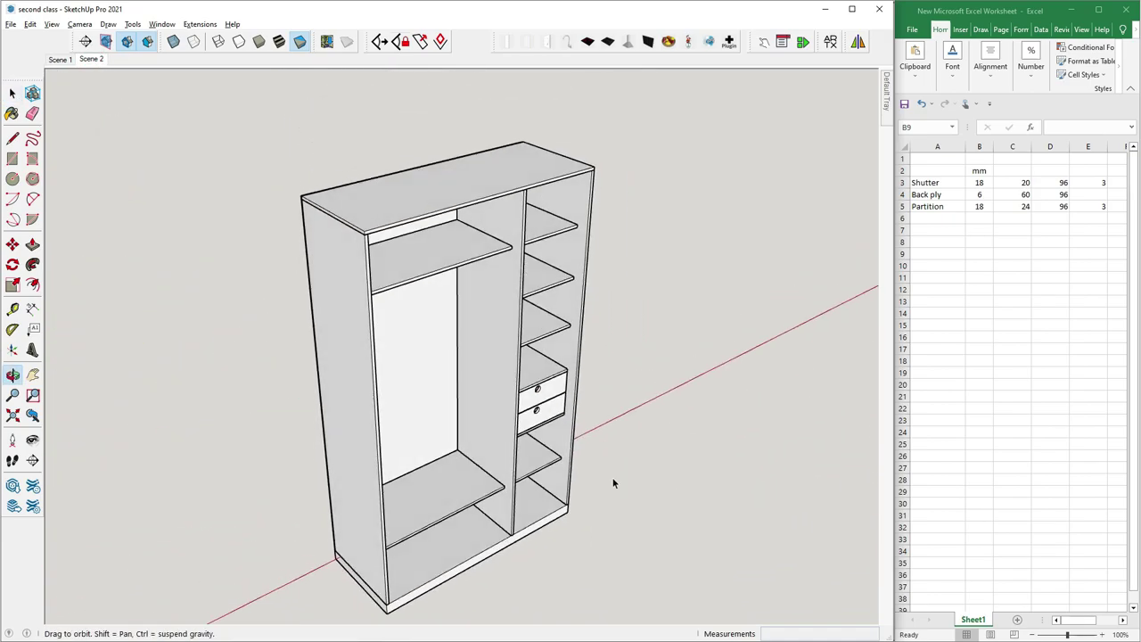
left_click(349, 344)
left_click(494, 344, "ctrl")
left_click(572, 306, "ctrl")
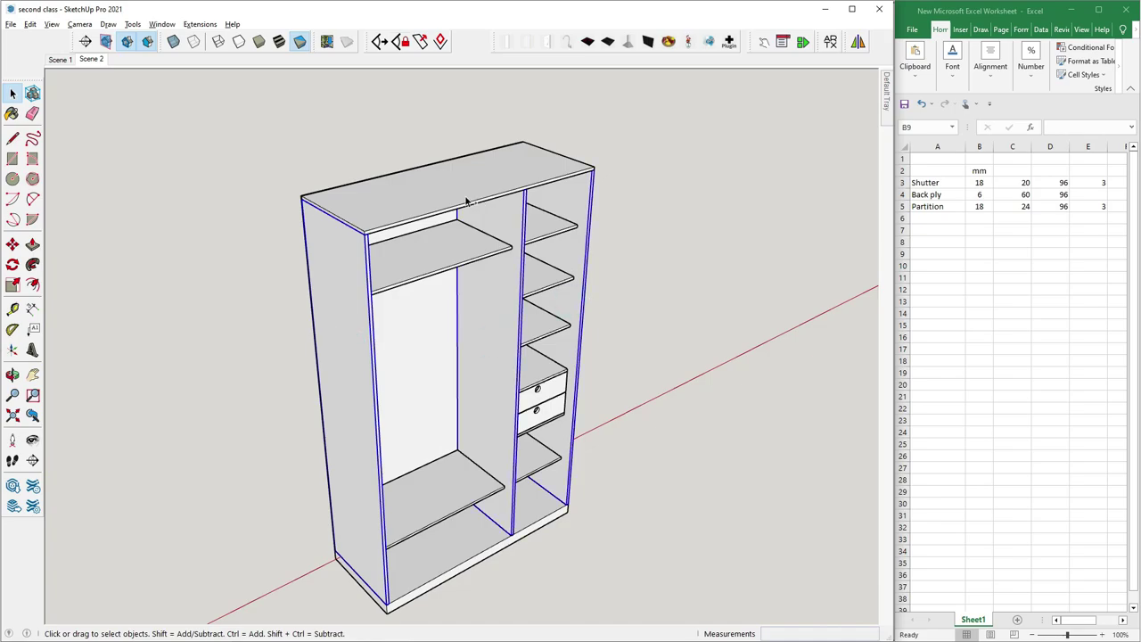
right_click(424, 277)
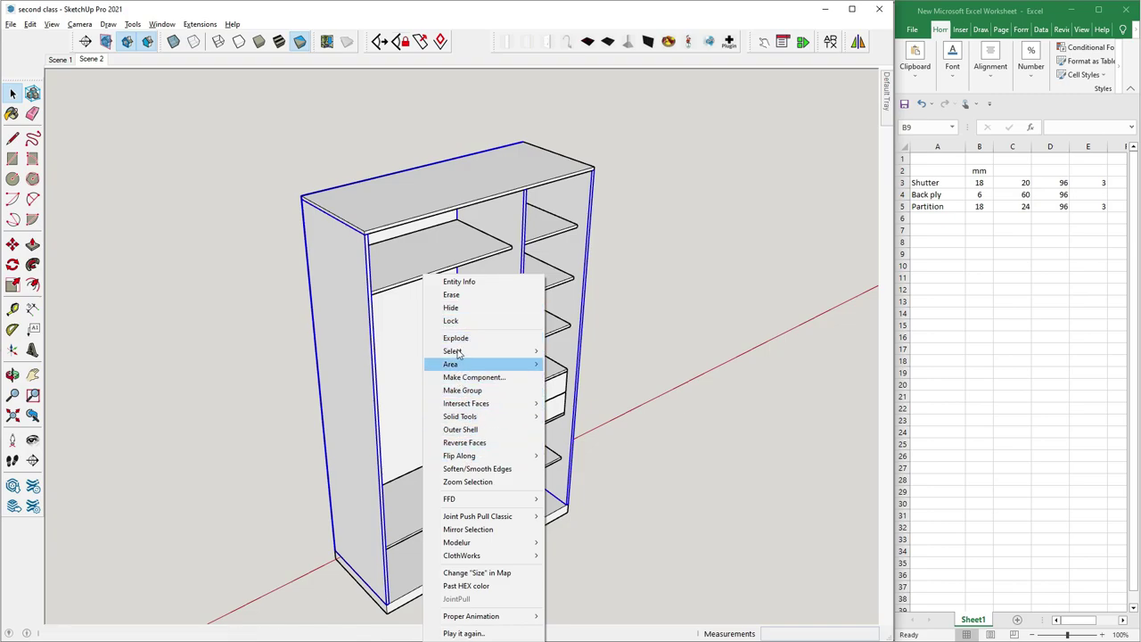
left_click(451, 308)
Zoom in, select the top shelf panel and orbit to view it from above
scroll(437, 357, "down", 3)
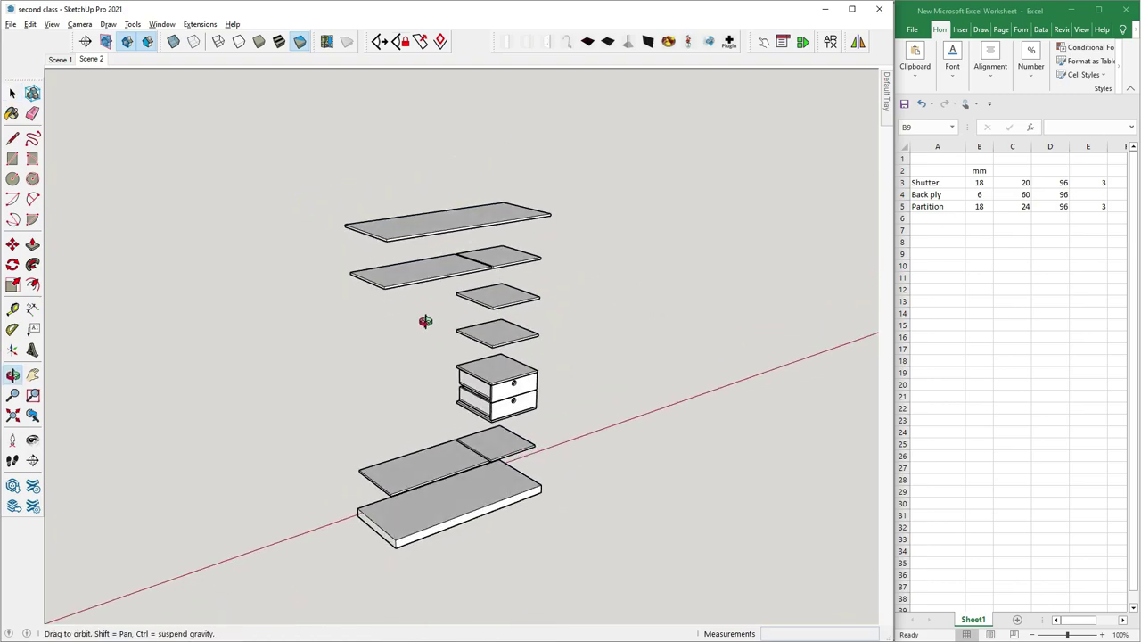
scroll(453, 232, "up", 2)
scroll(453, 232, "up", 2)
scroll(432, 348, "up", 1)
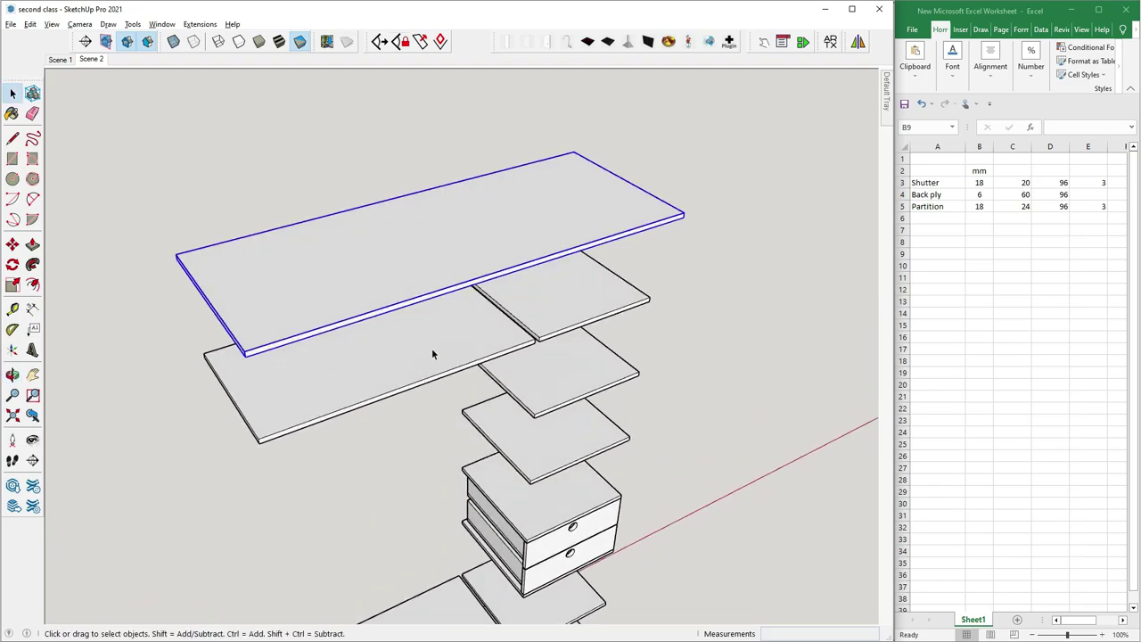
scroll(431, 348, "down", 1)
scroll(460, 218, "down", 3)
scroll(425, 405, "down", 2)
scroll(415, 428, "up", 2)
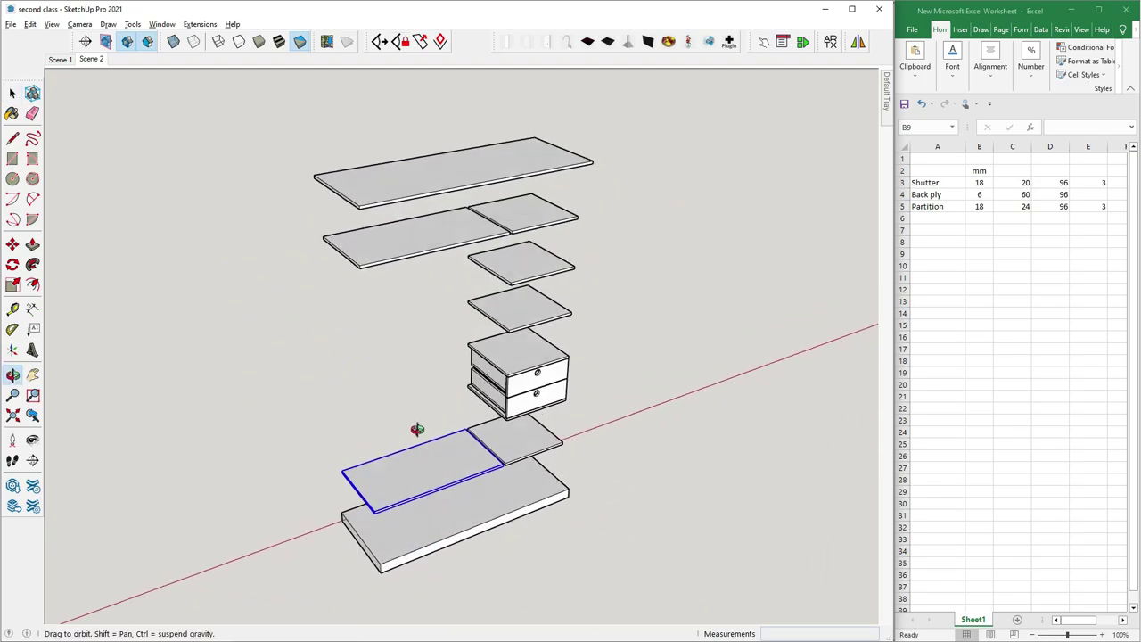
scroll(447, 231, "up", 1)
left_click(438, 163)
middle_click_drag(438, 164, 402, 333)
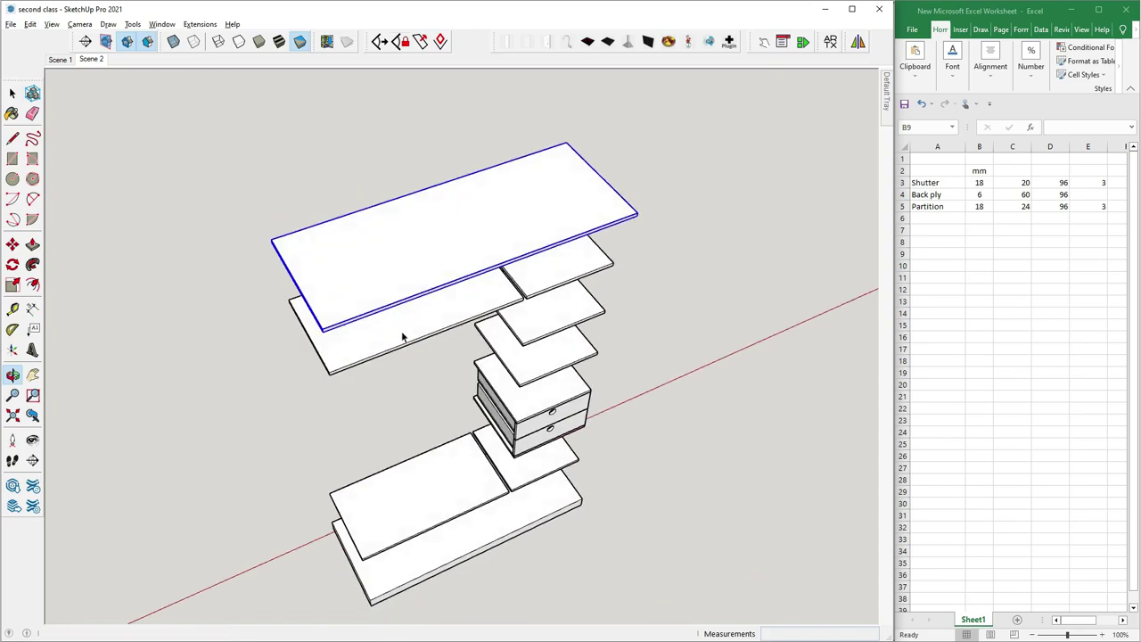
Measure the top shelf panel's 2' depth and 5' length, then cancel the dimensions
left_click(33, 309)
left_click(323, 330)
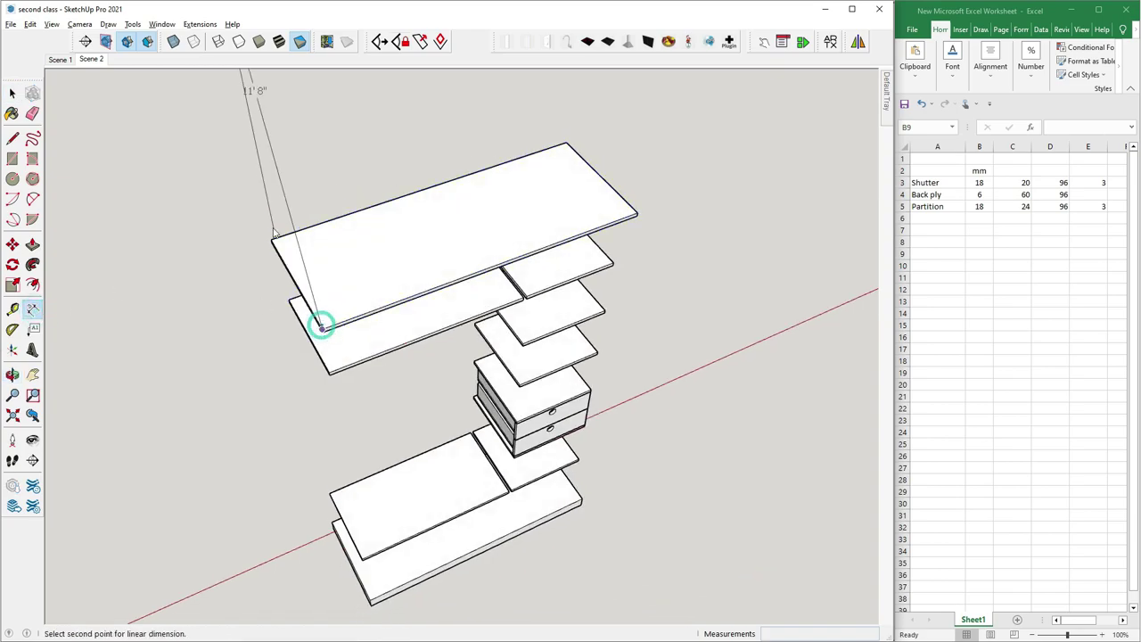
left_click(272, 239)
left_click(326, 236)
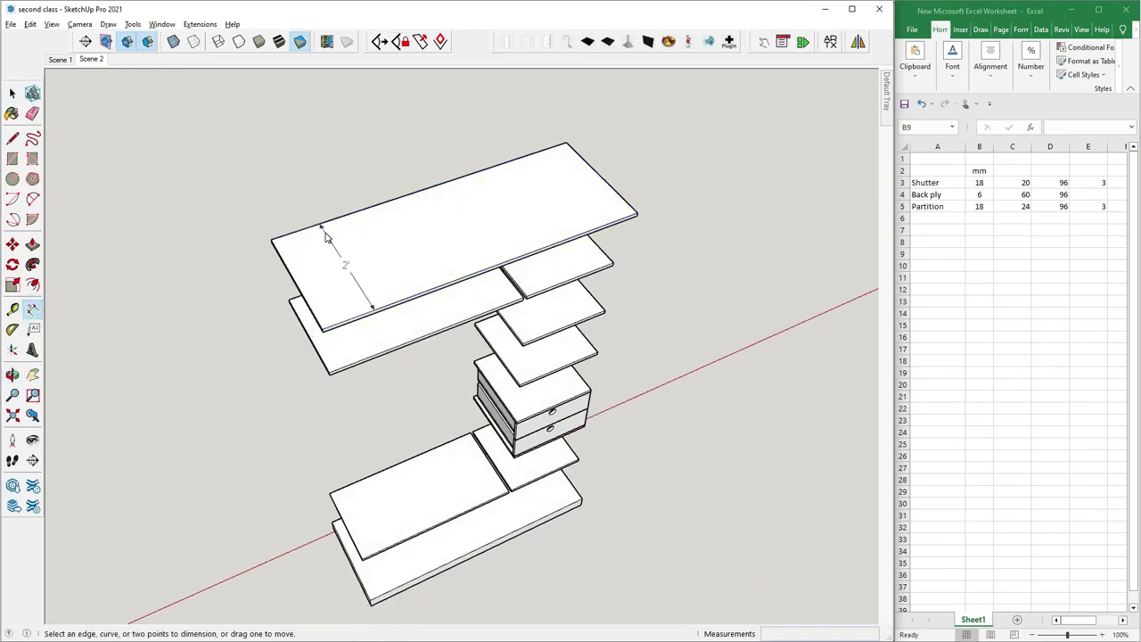
left_click(274, 241)
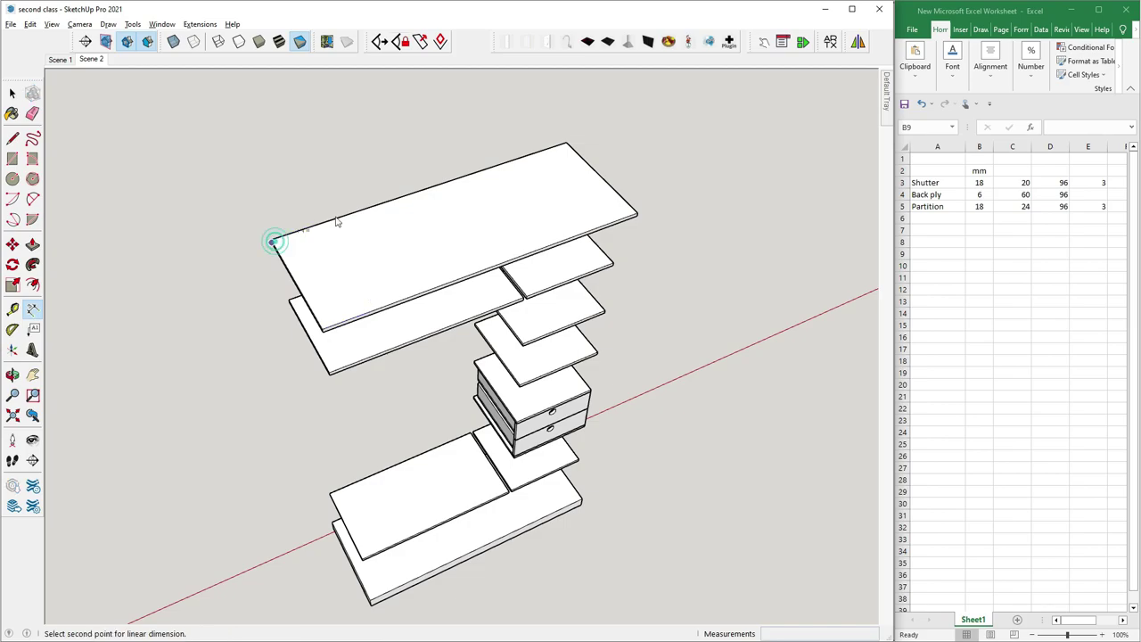
key("Escape")
left_click(566, 143)
left_click(272, 239)
key("Escape")
left_click(13, 92)
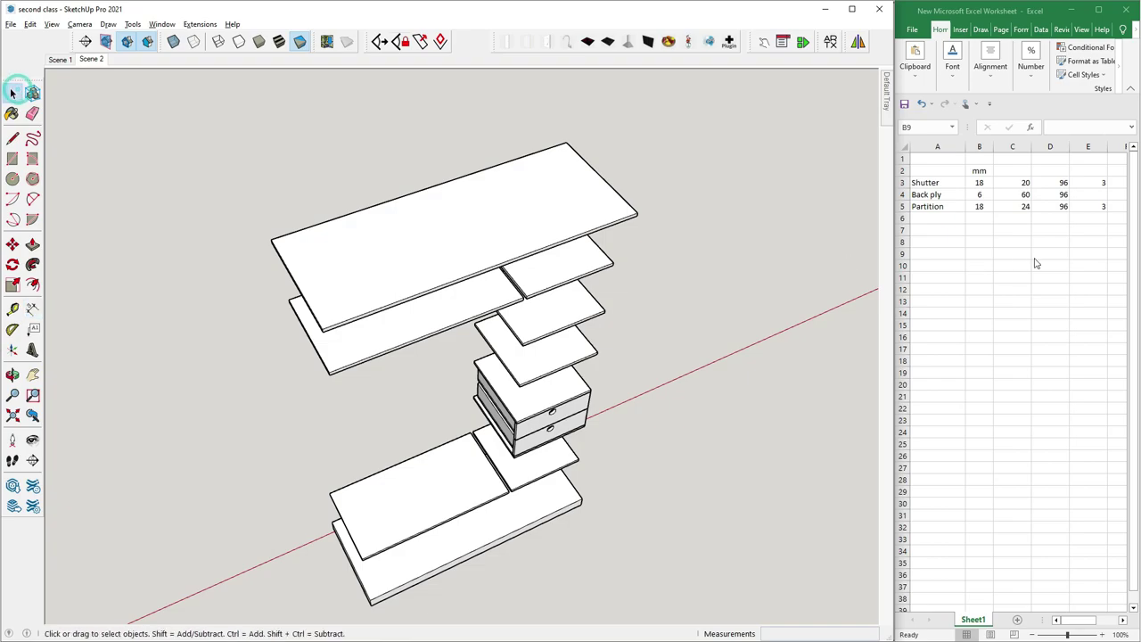
left_click(916, 219)
left_click(919, 219)
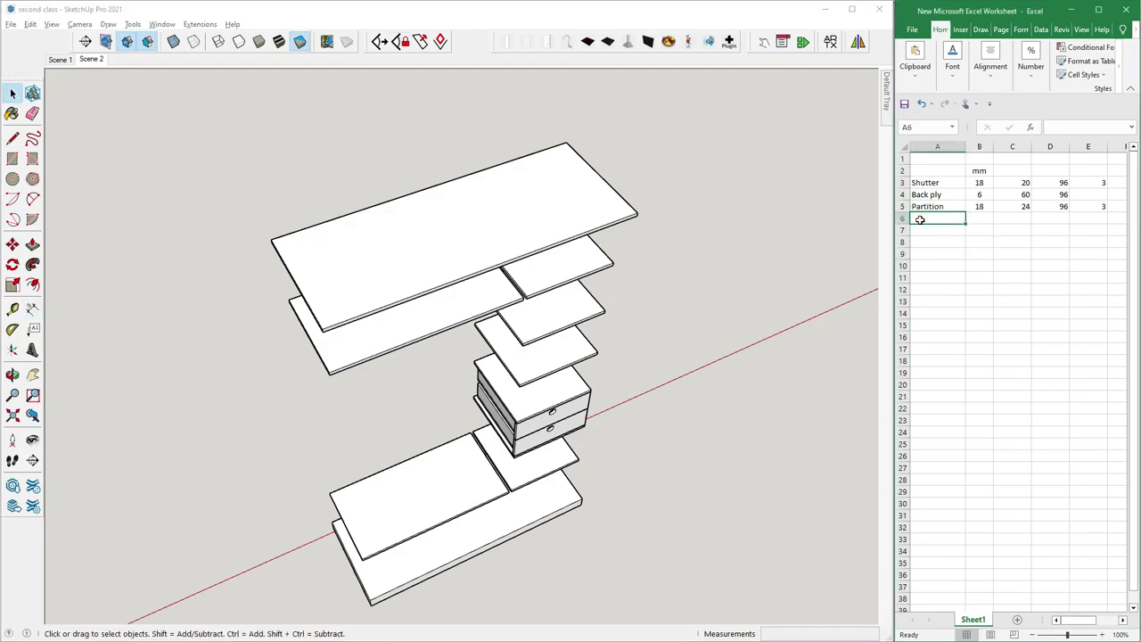
Enter thickness 18 in B6 and the part name P. shelf in A6
left_click(1000, 218)
left_click(981, 218)
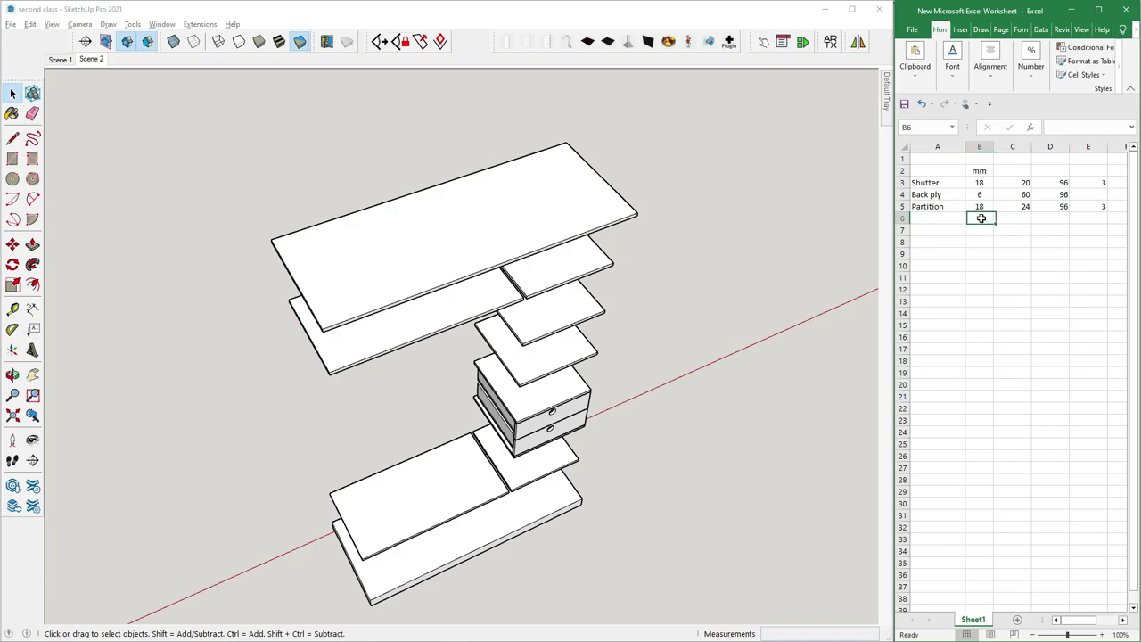
type("18")
left_click(1002, 221)
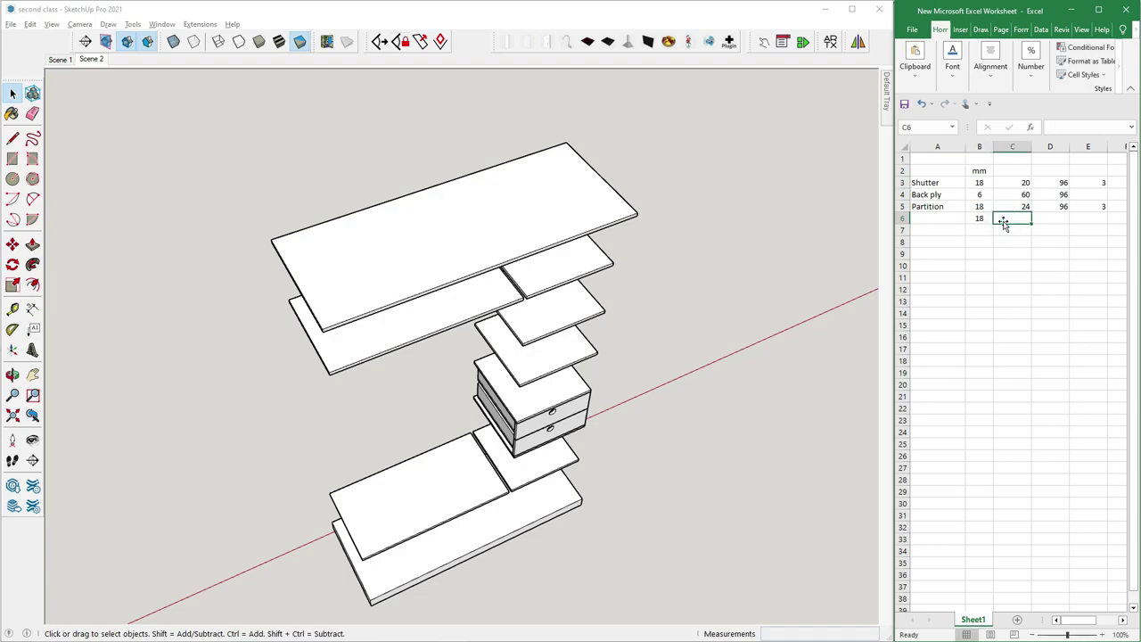
left_click(943, 219)
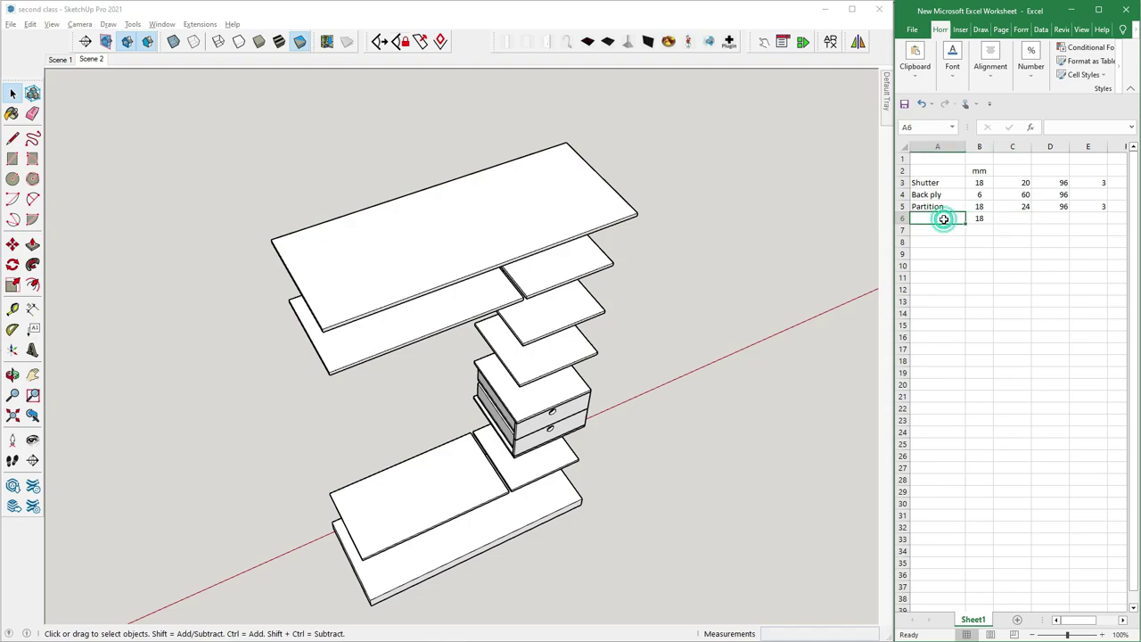
double_click(945, 219)
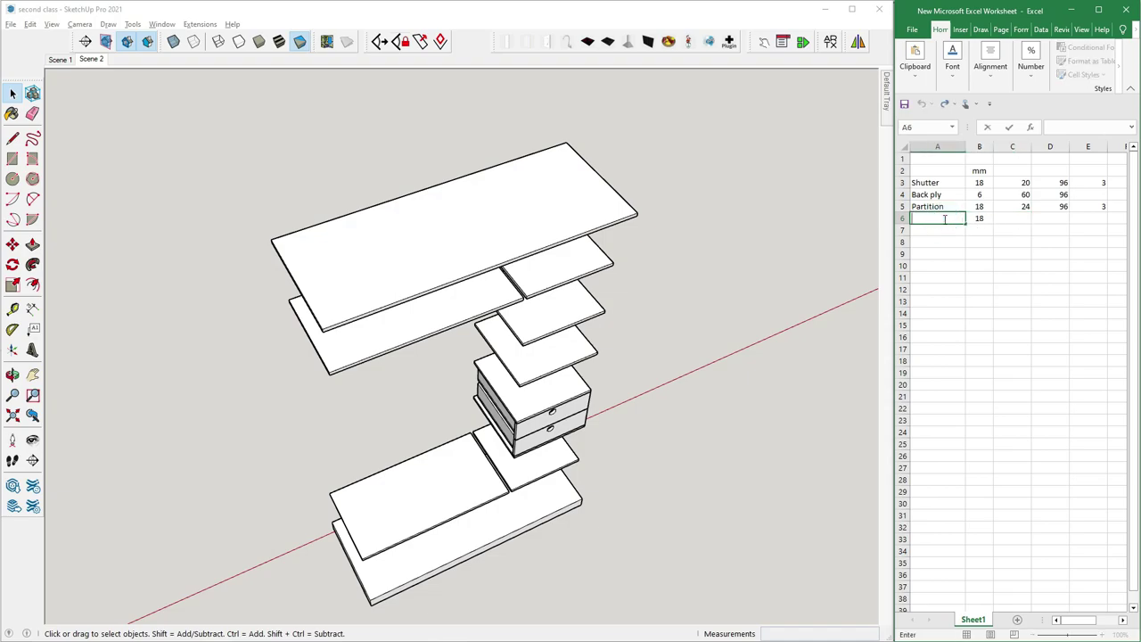
type("Partition")
Fill in the P. shelf row with width 24, height 60 and count 1
left_click(1009, 222)
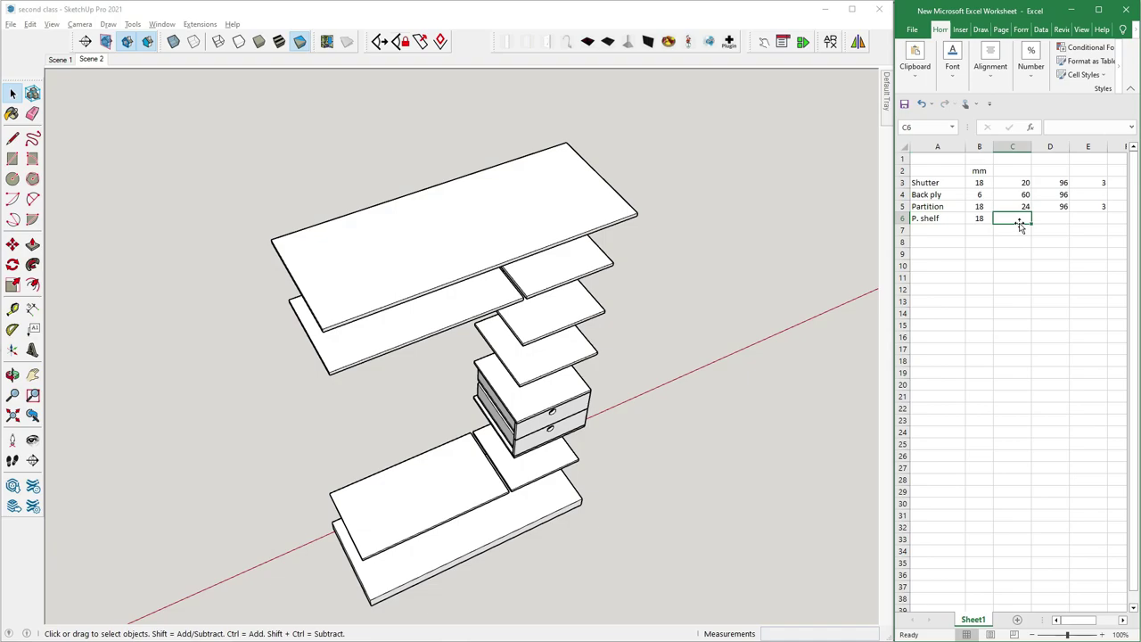
type("24")
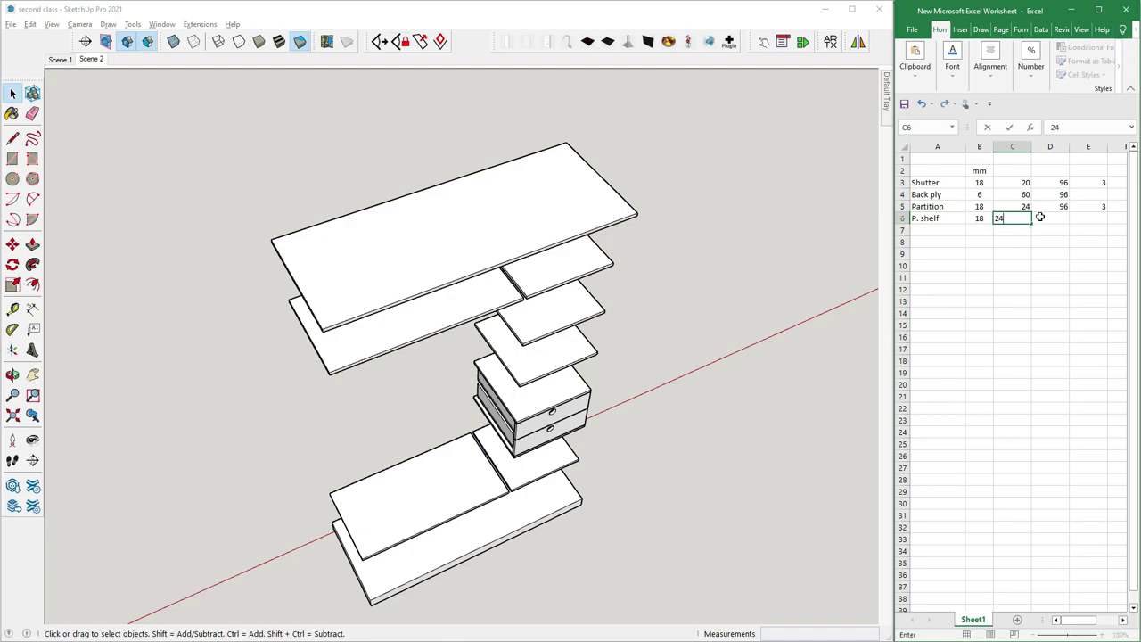
left_click(1039, 217)
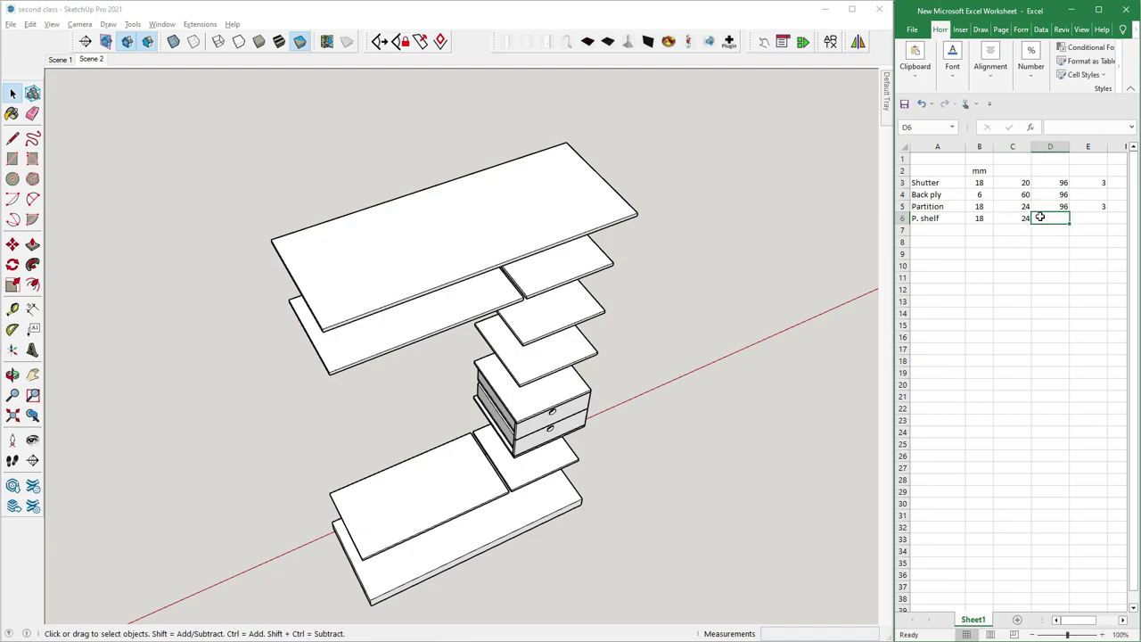
type("60")
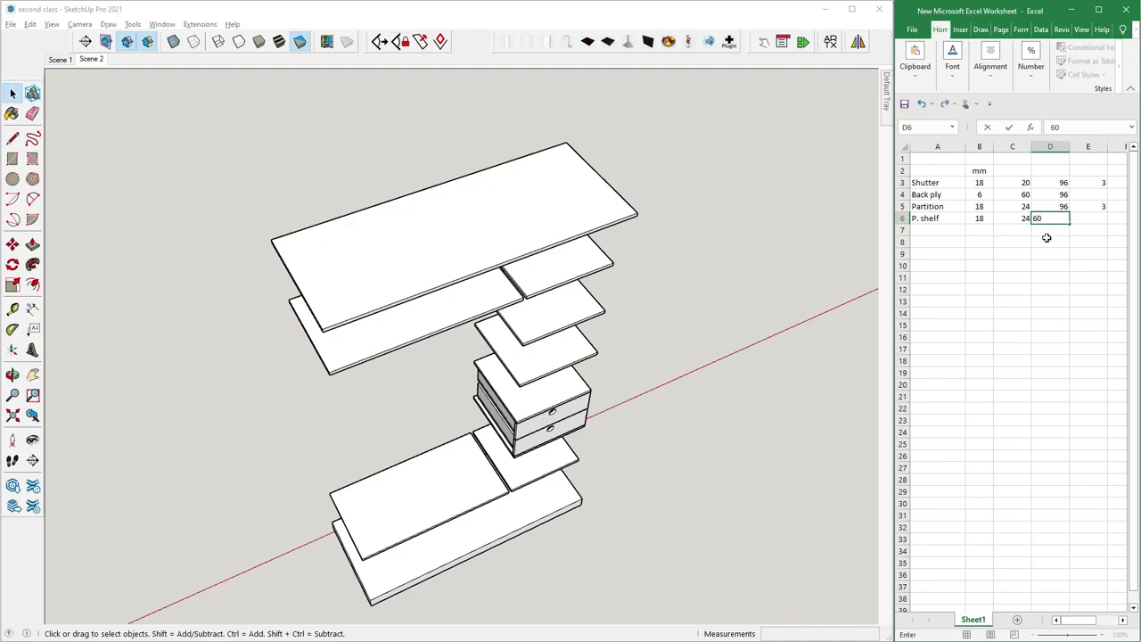
left_click(1046, 238)
left_click(1082, 215)
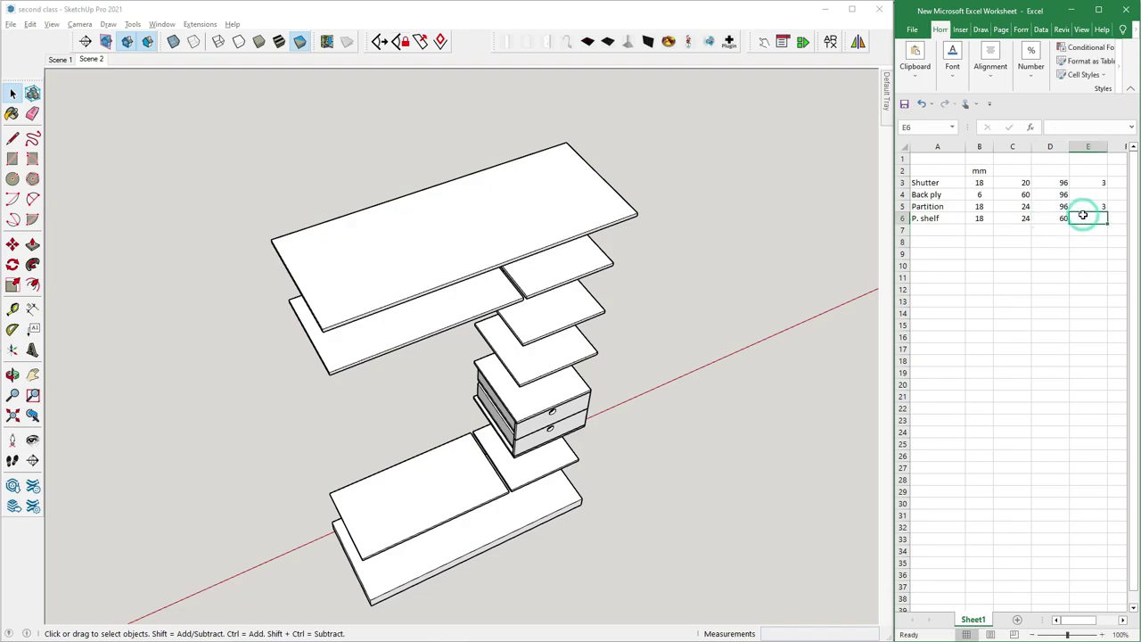
type("1")
left_click(689, 314)
Hide the top shelf panel, then select the upper-left and bottom-left panels
right_click(509, 237)
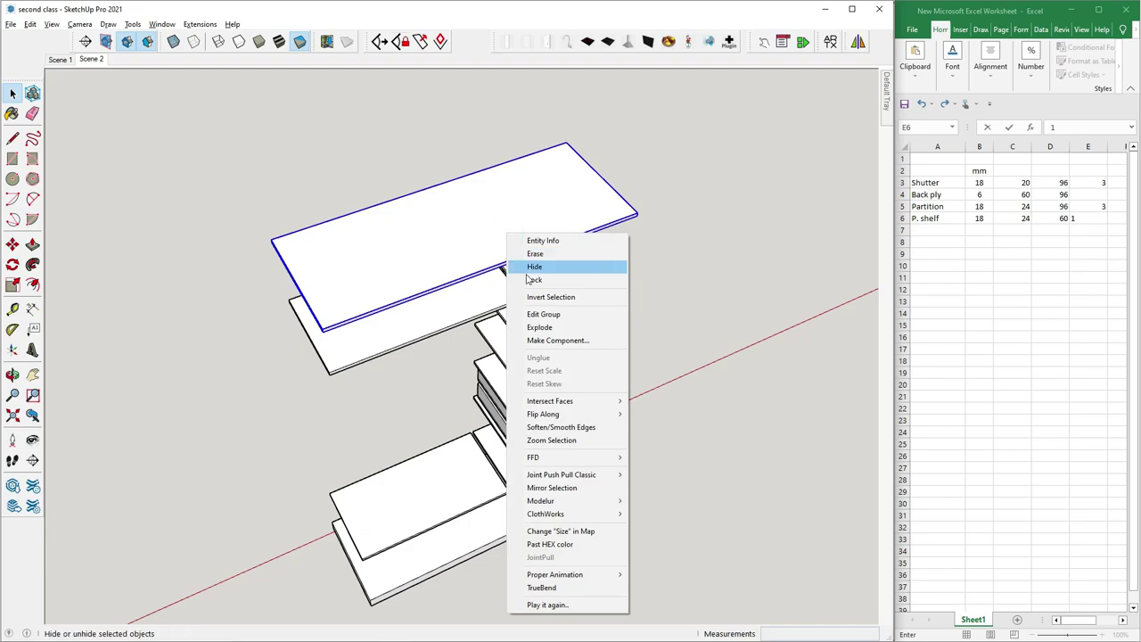
left_click(525, 266)
middle_click_drag(672, 268, 517, 267)
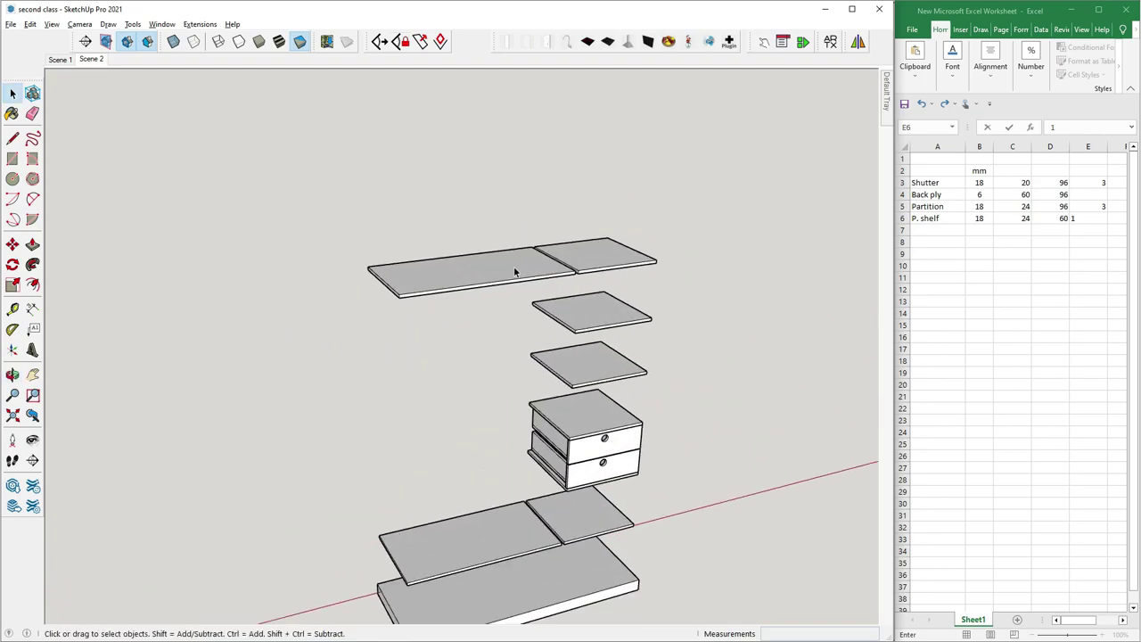
left_click(508, 264)
left_click(501, 527, "ctrl")
scroll(464, 365, "down", 3)
scroll(472, 401, "down", 1)
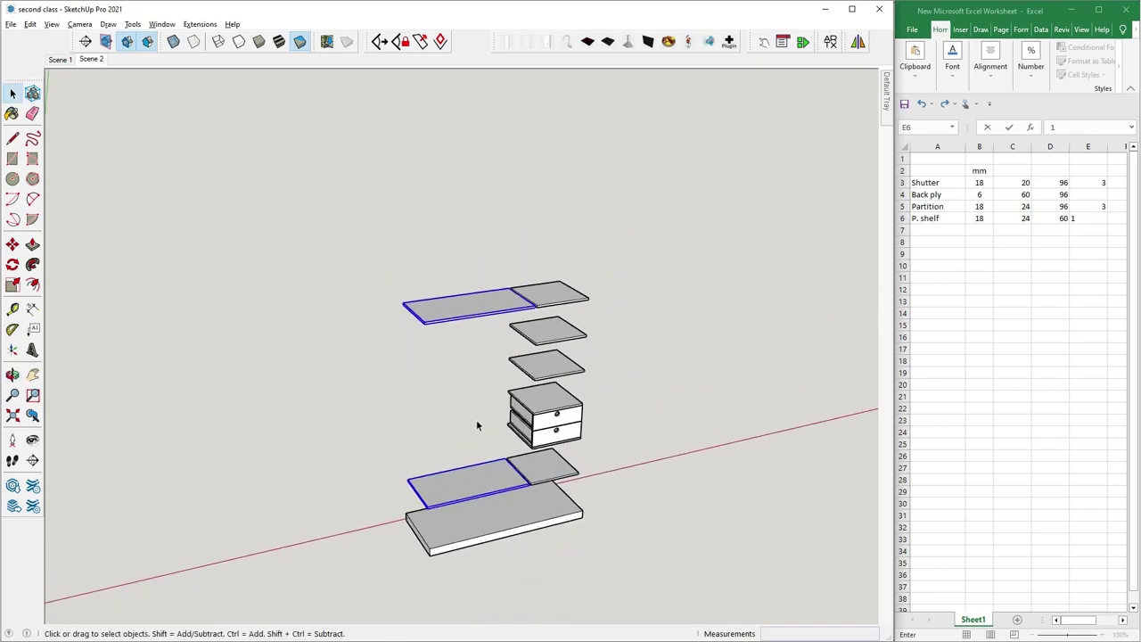
middle_click_drag(476, 425, 424, 440)
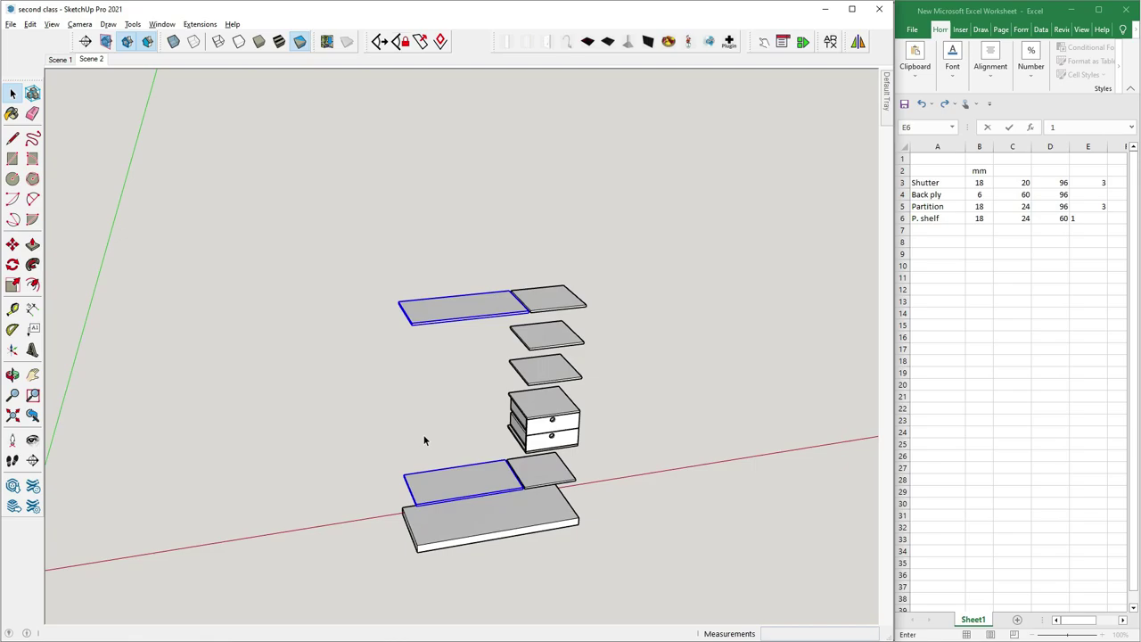
Correct P. shelf's count in E6 to 1, and enter thickness 18 in B7
left_click(982, 234)
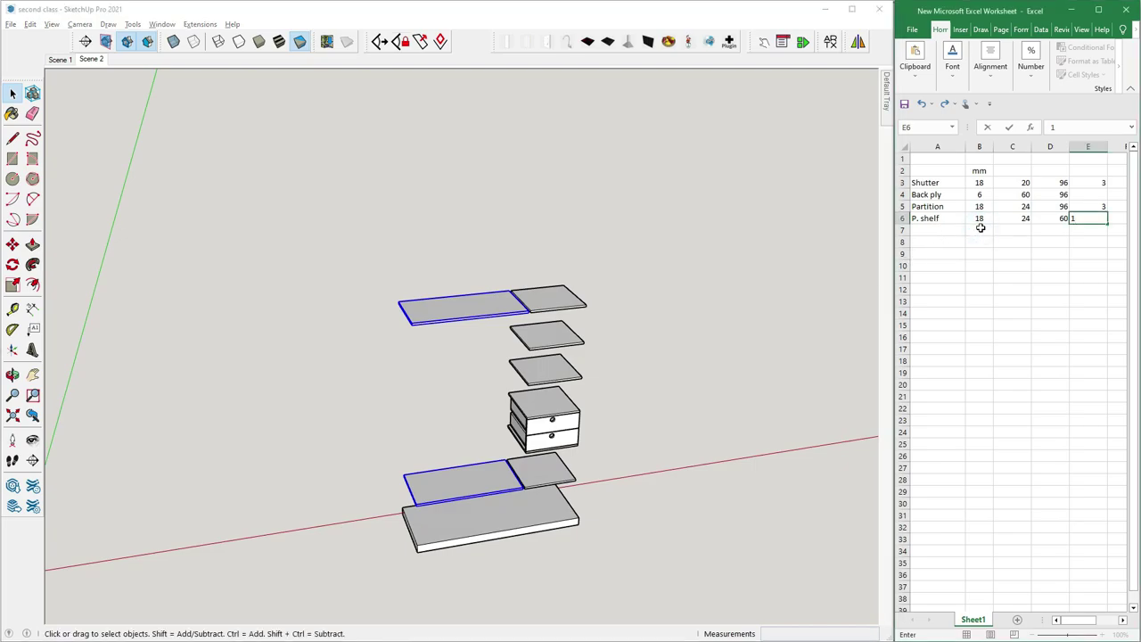
type("18")
left_click(1000, 232)
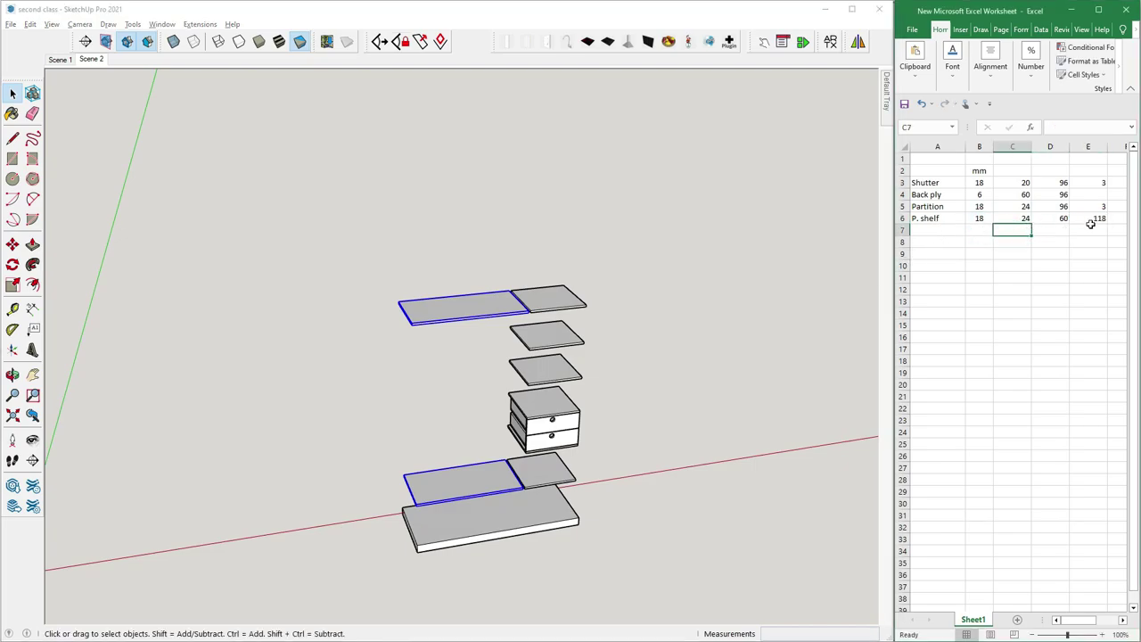
key("ctrl+z")
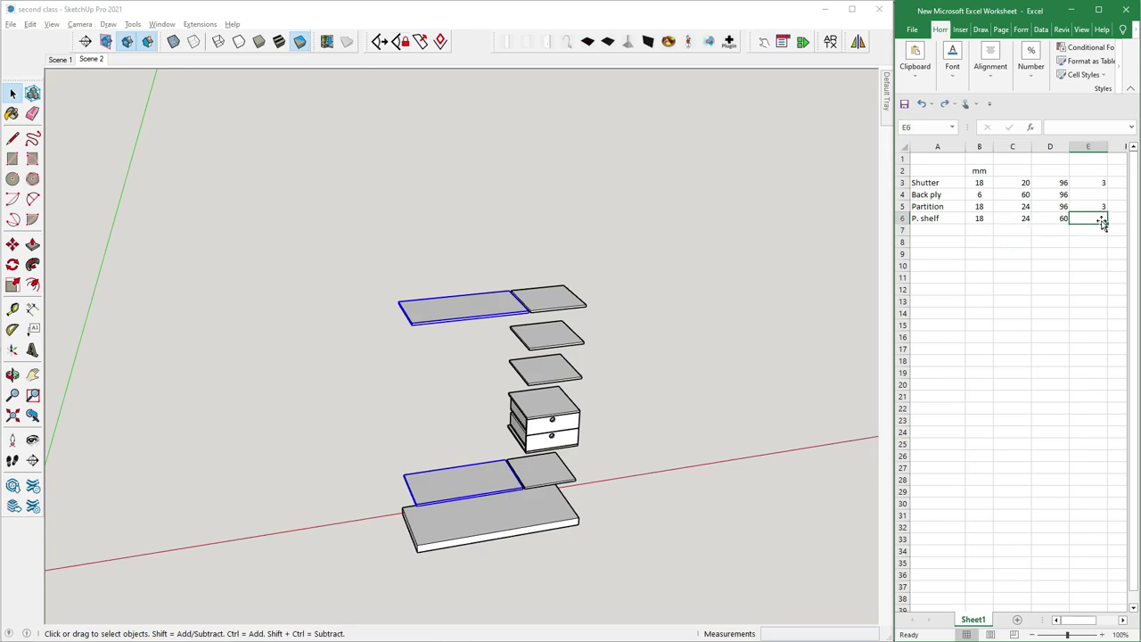
type("1")
left_click(1087, 255)
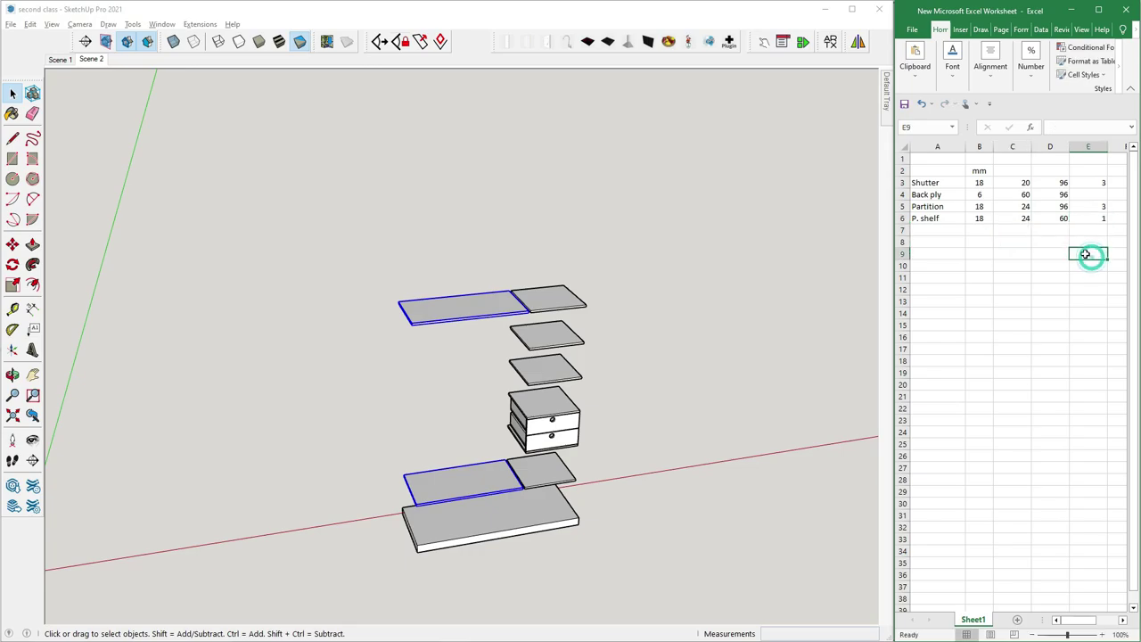
left_click(977, 229)
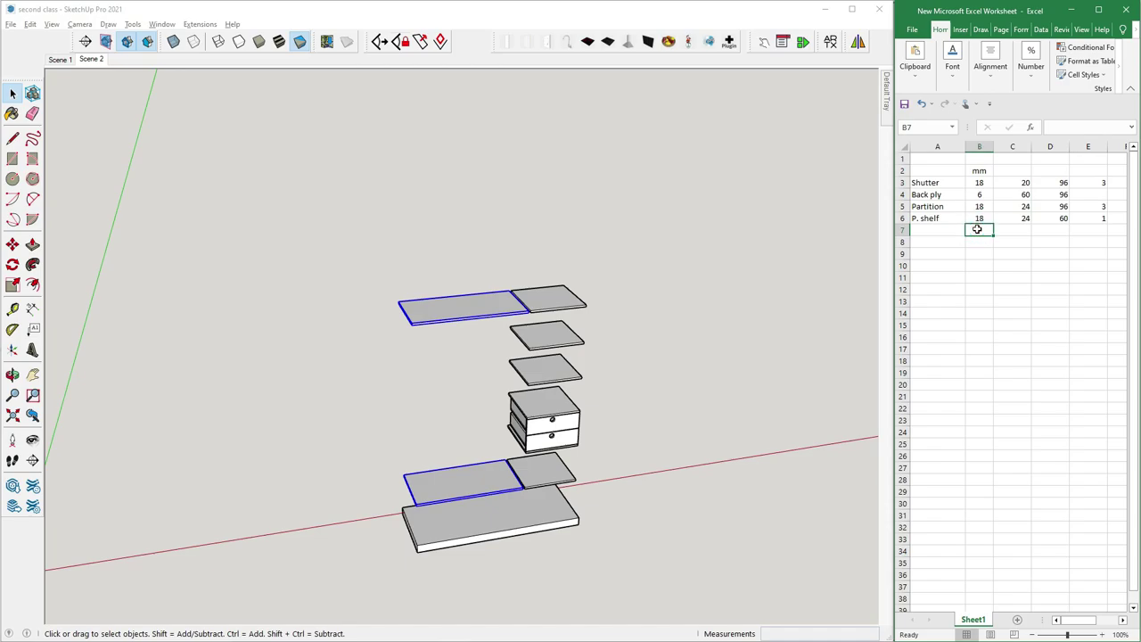
type("18")
key("Tab")
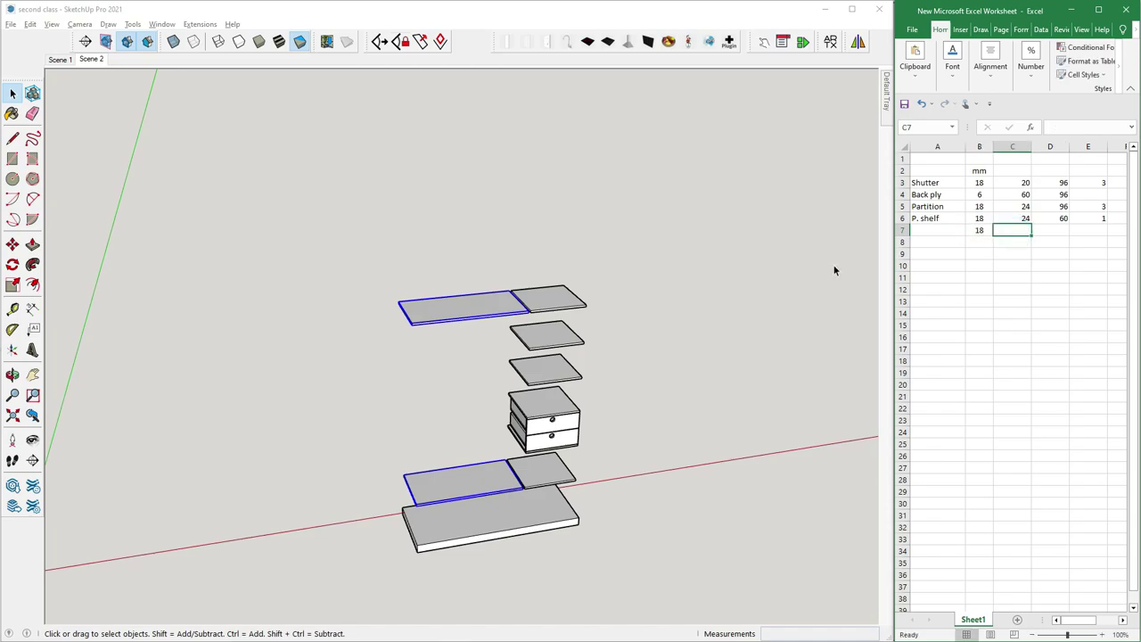
Start a dimension at the left panel's corner in the model, then cancel it
left_click(32, 309)
middle_click_drag(74, 318, 433, 425)
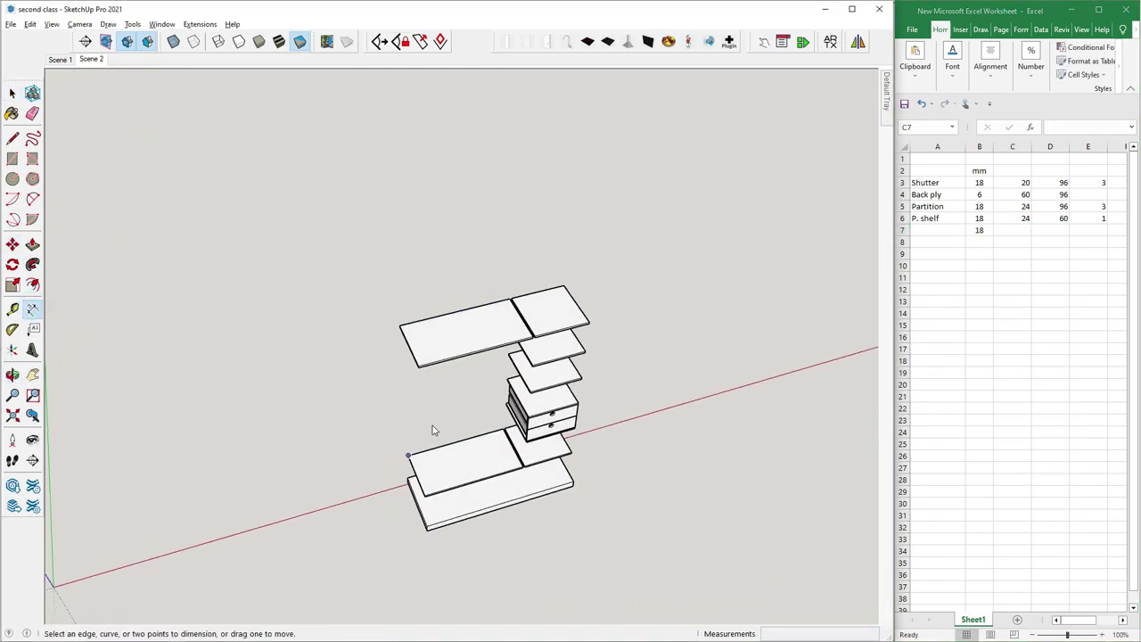
scroll(399, 350, "up", 3)
left_click(386, 350)
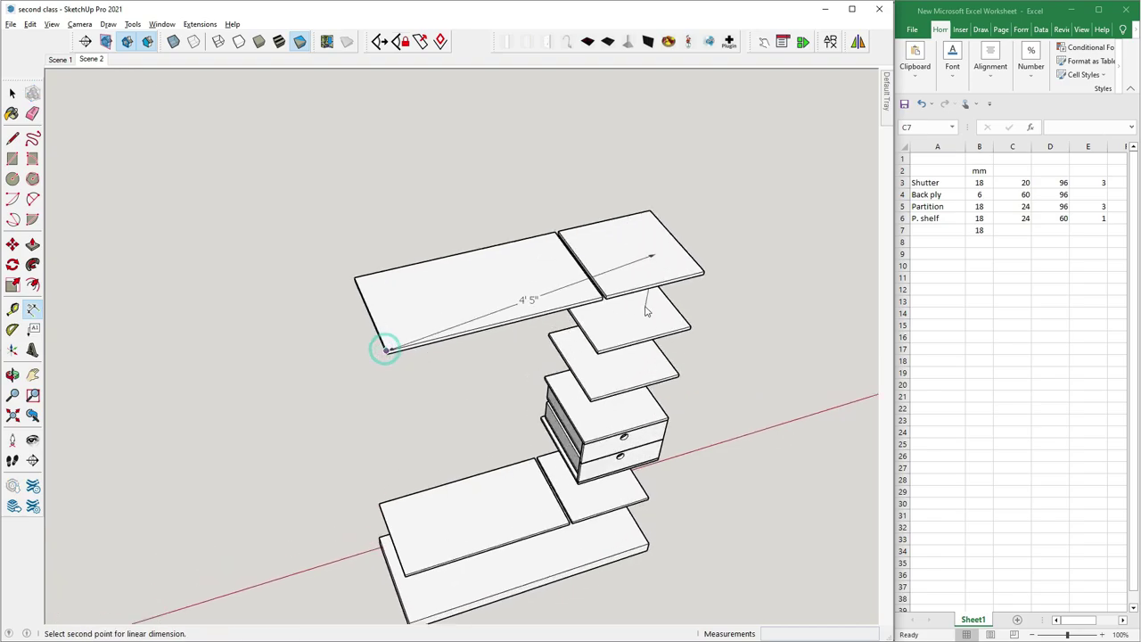
left_click(600, 300)
key("Escape")
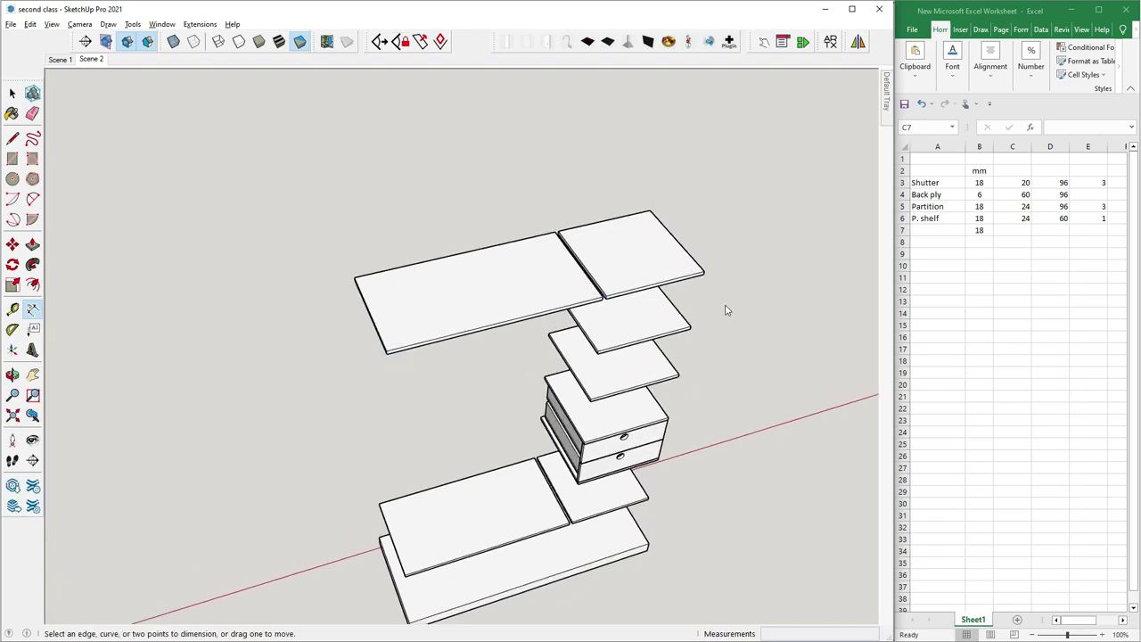
Enter width 24 in C7, height 39 in D7 and count 2 in E7
left_click(1005, 230)
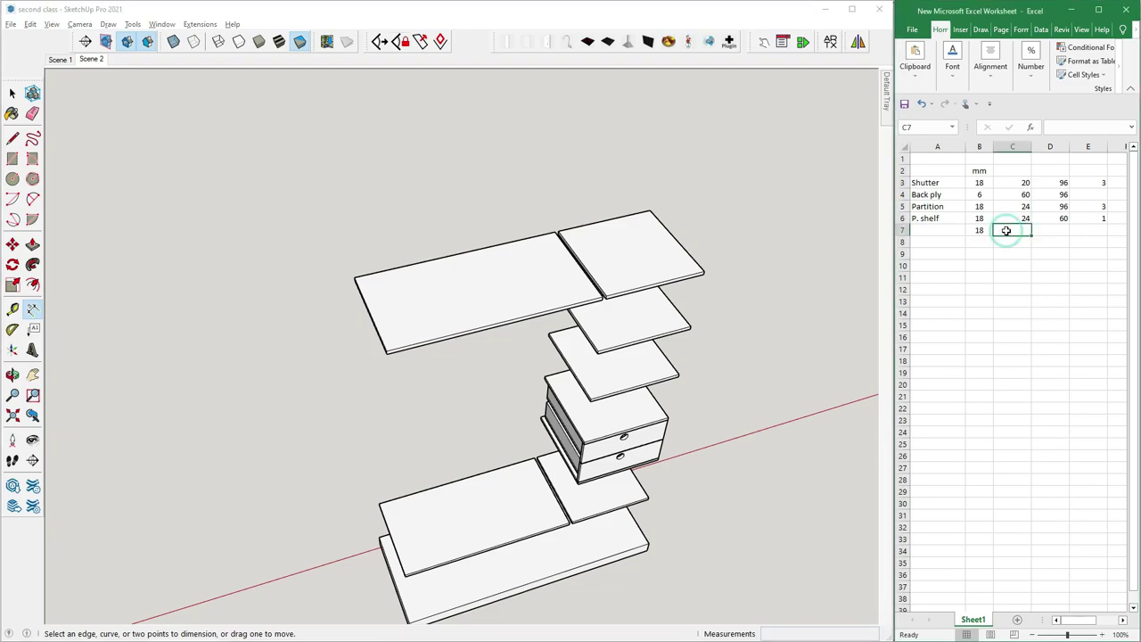
type("24")
left_click(1054, 230)
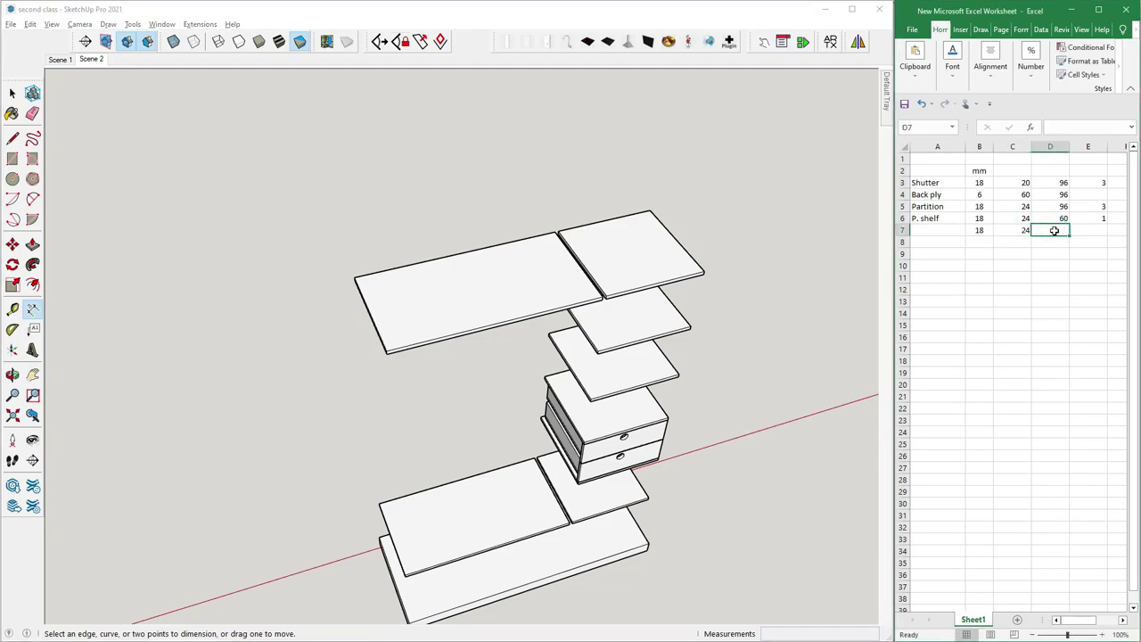
type("39")
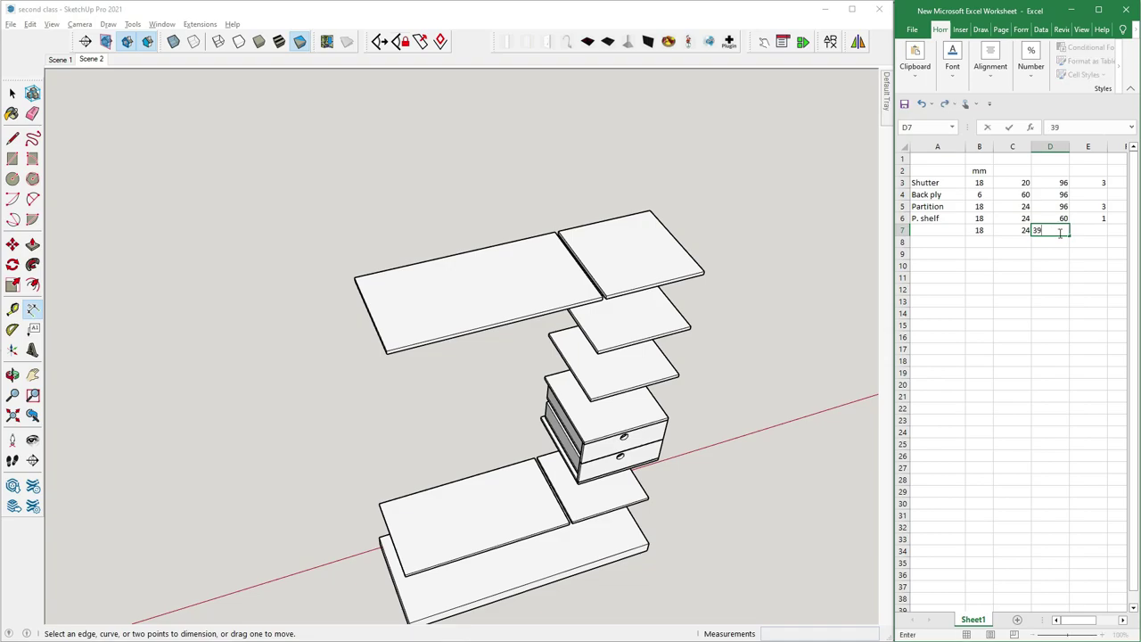
key("Return")
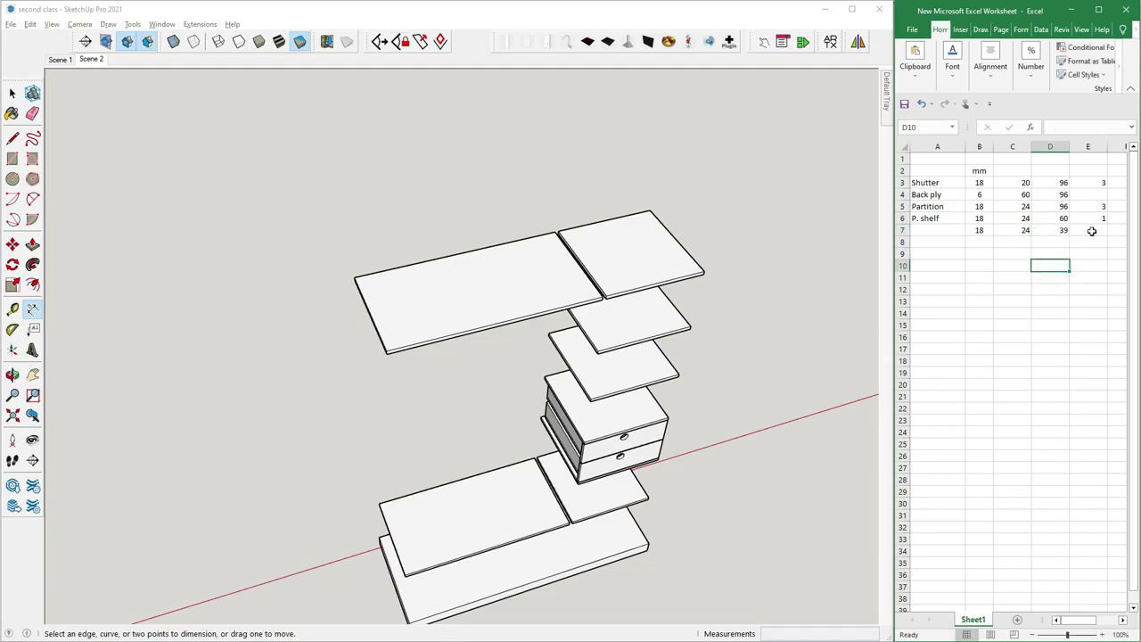
left_click(1089, 230)
type("2")
left_click(1091, 275)
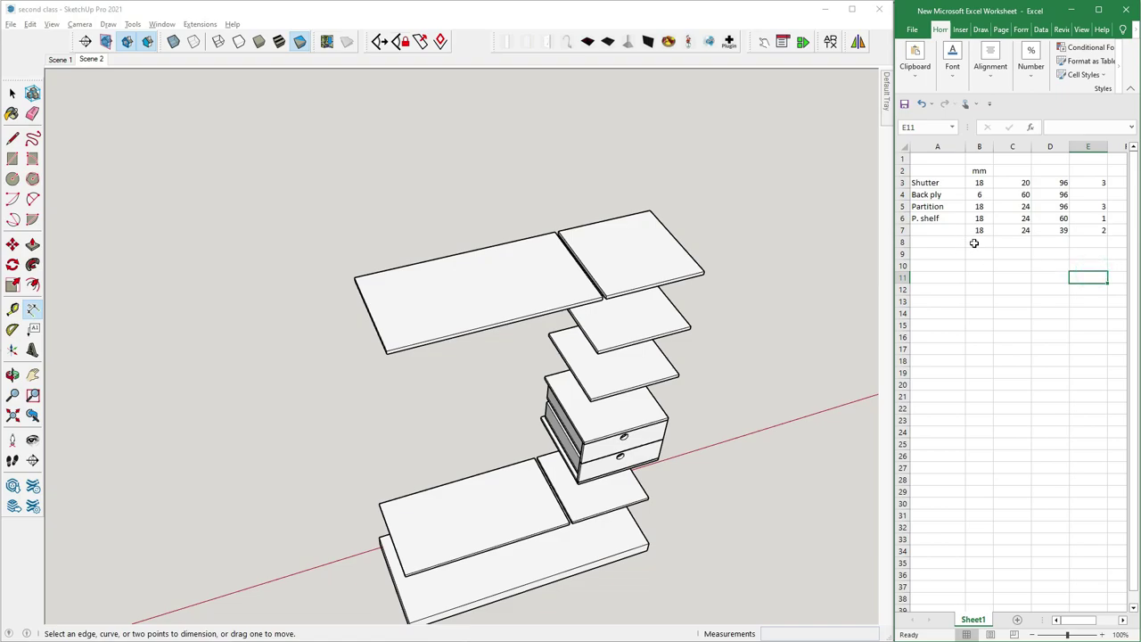
left_click(974, 242)
left_click(497, 518)
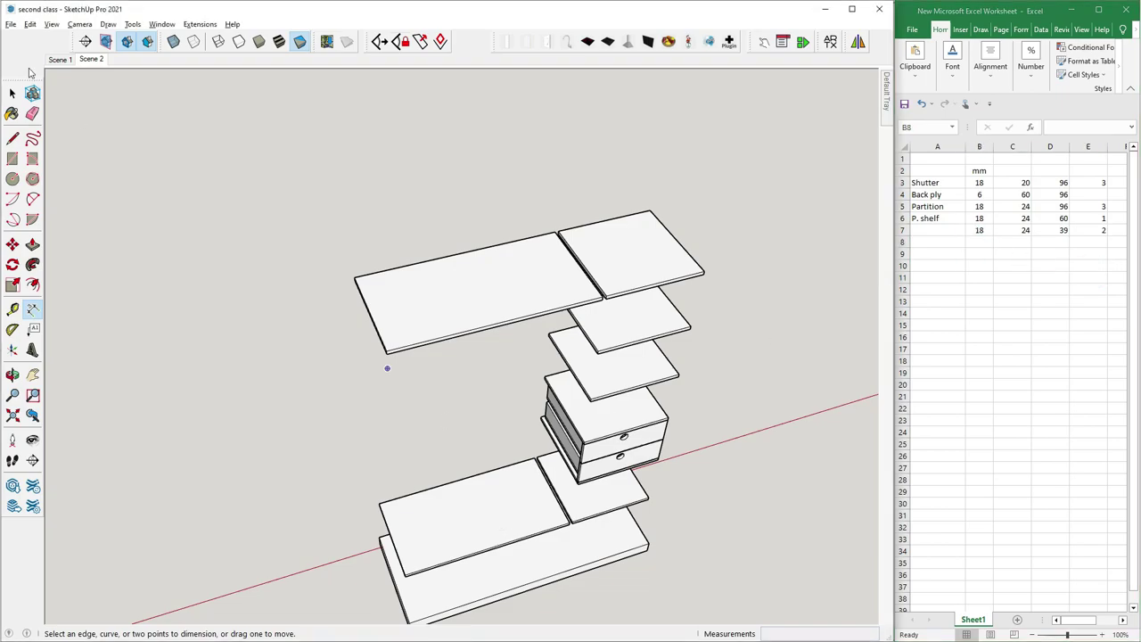
Select the large top-left board and the lower front board, and hide them
left_click(13, 92)
left_click(497, 315)
left_click(519, 517, "ctrl")
right_click(518, 517)
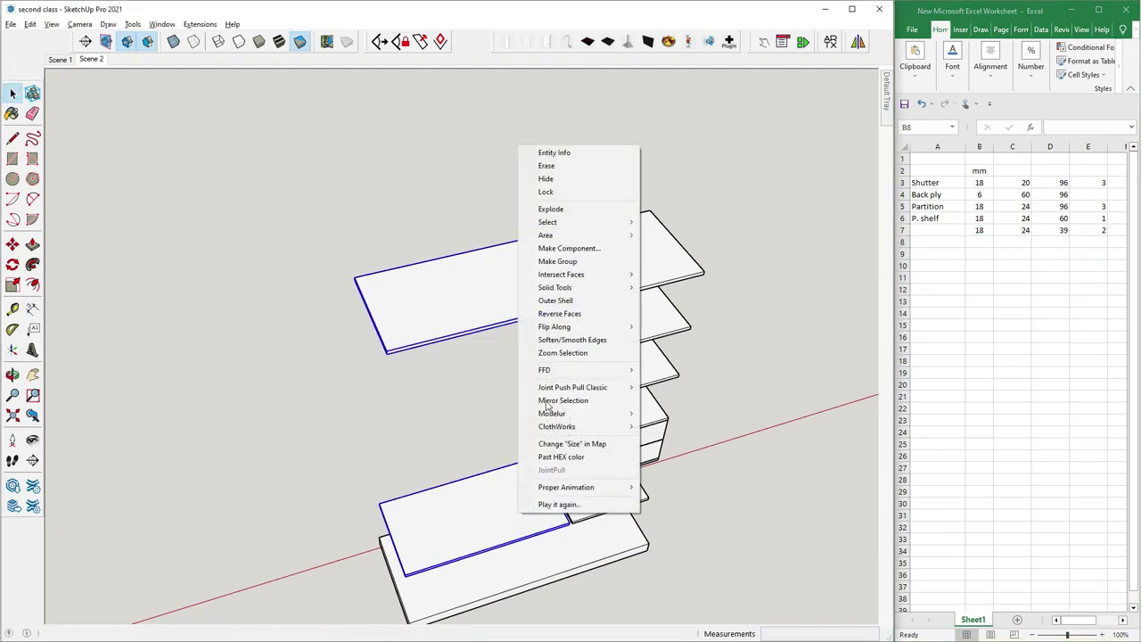
left_click(550, 181)
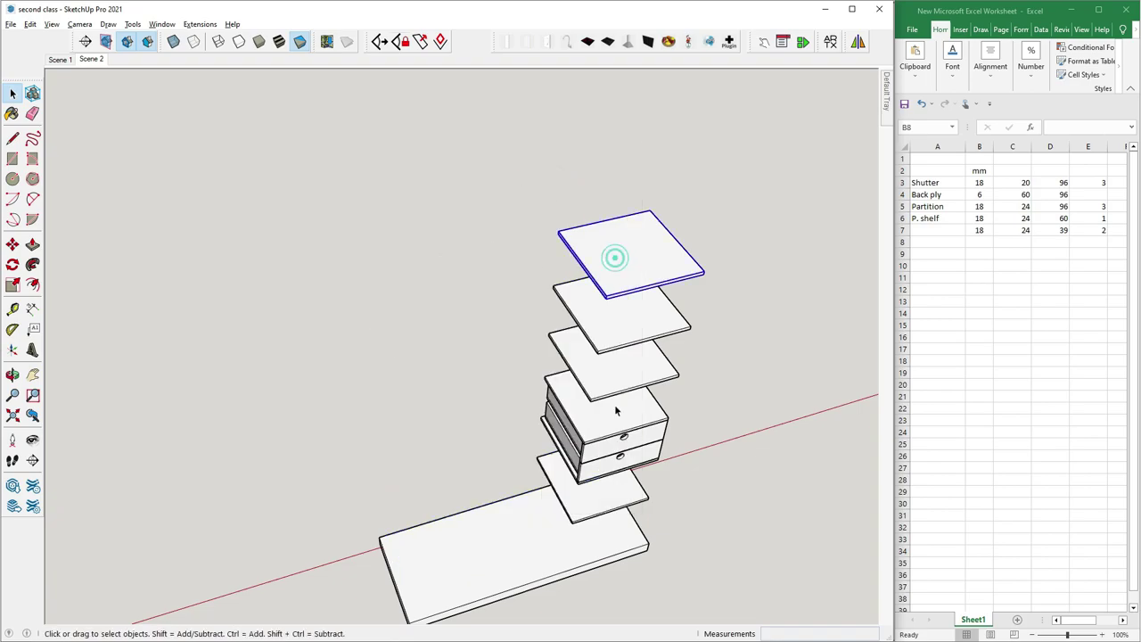
middle_click_drag(615, 410, 609, 313)
Orbit around the remaining shelf stack, selecting its boards and drawer box to inspect them
left_click(614, 285)
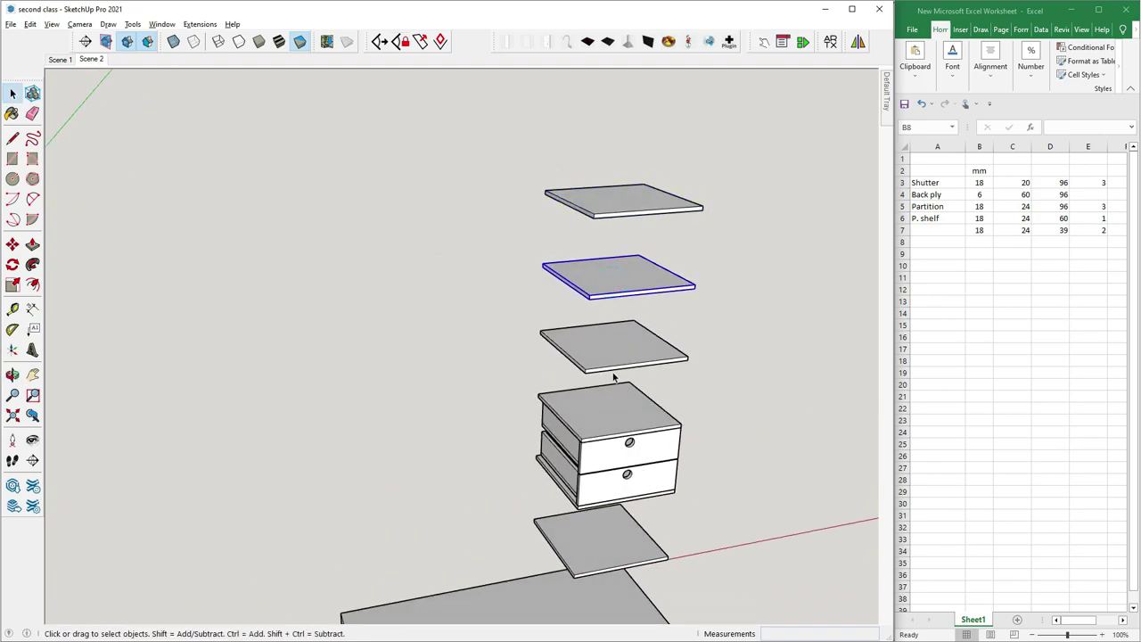
mouse_move(606, 530)
middle_mouse_down()
mouse_move(696, 453)
mouse_move(606, 338)
middle_mouse_up()
scroll(638, 471, "up", 2)
left_click(607, 339)
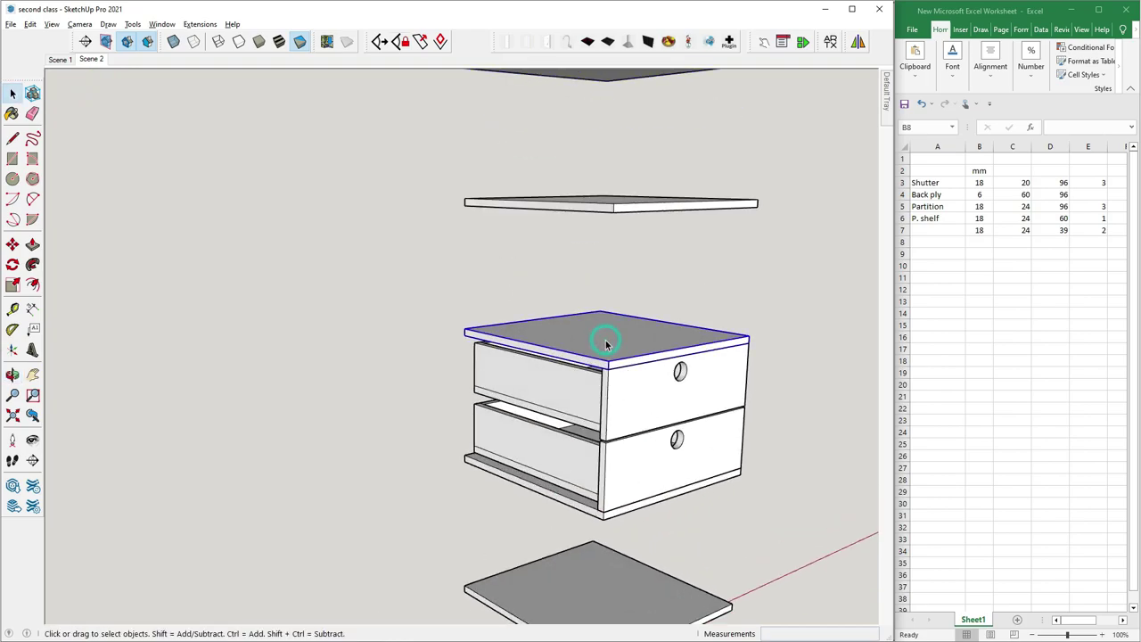
scroll(591, 369, "down", 2)
scroll(601, 526, "down", 2)
left_click(601, 527)
mouse_move(601, 527)
middle_mouse_down()
mouse_move(581, 471)
mouse_move(590, 540)
middle_mouse_up()
left_click(581, 467, "shift")
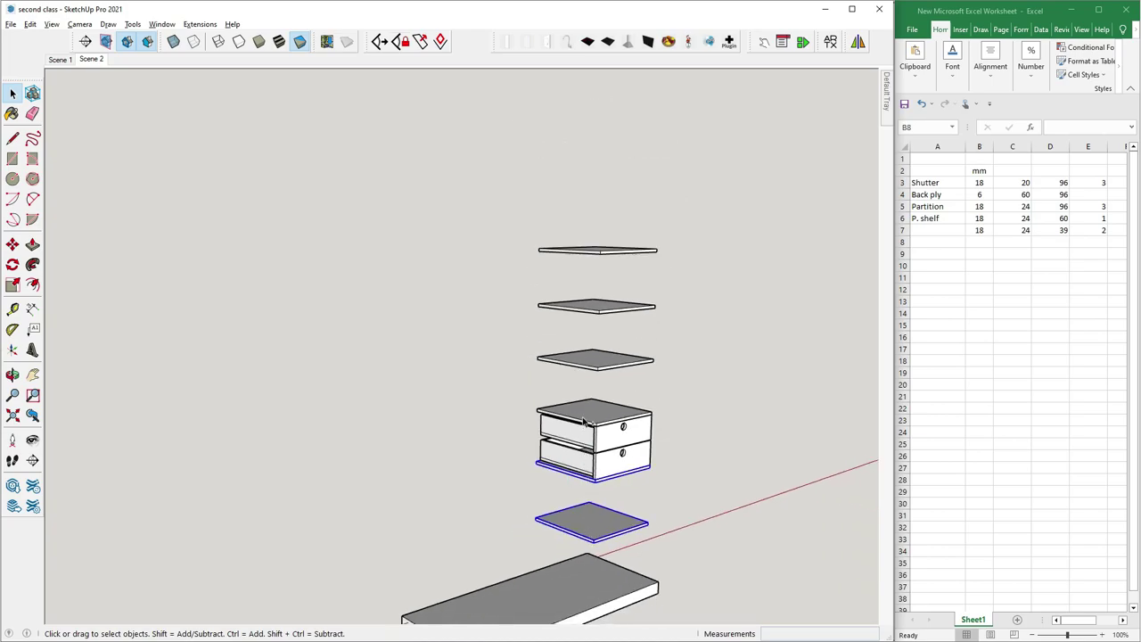
left_click(595, 257, "shift")
mouse_move(595, 257)
middle_mouse_down()
mouse_move(585, 399)
mouse_move(672, 357)
middle_mouse_up()
left_click(674, 356)
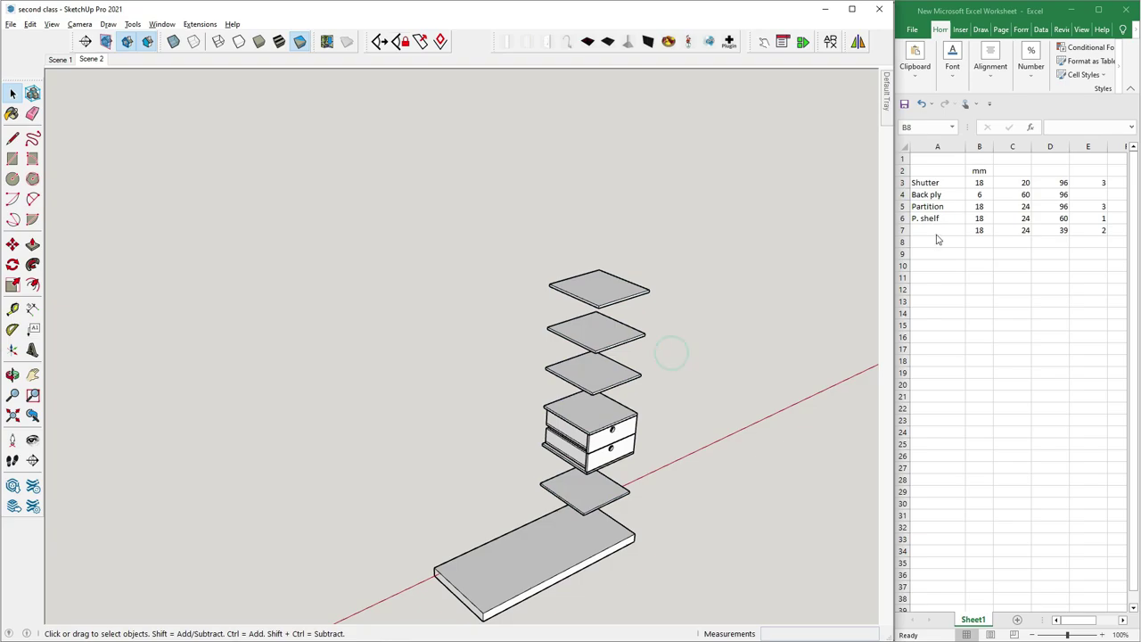
left_click(935, 241)
left_click(936, 241)
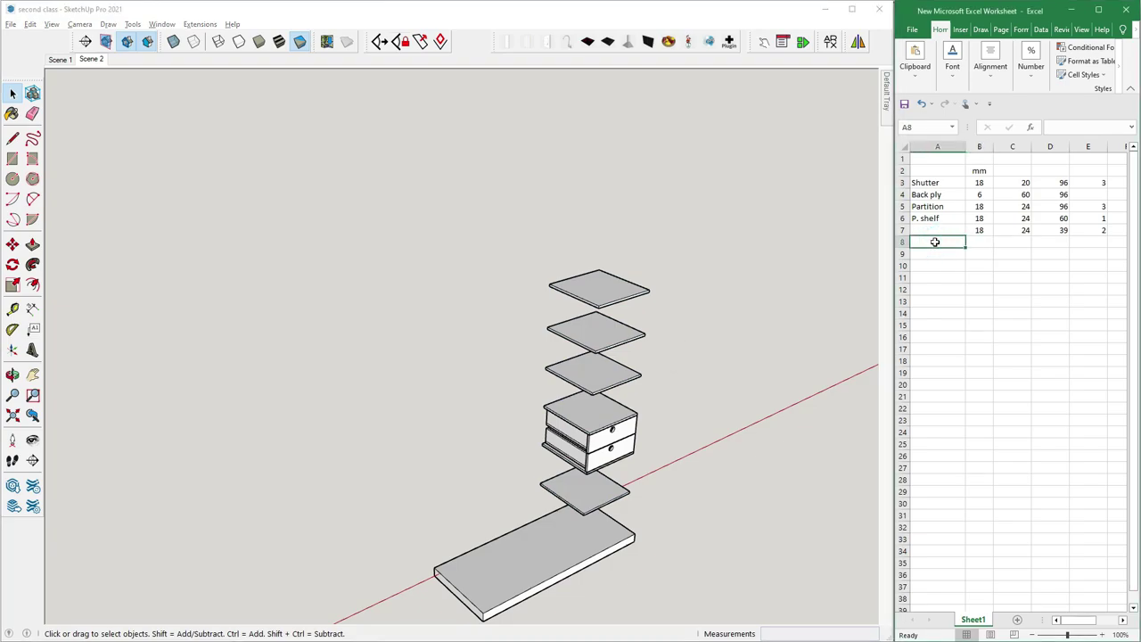
Label row 8 shelf with thickness 18, then select the second panel from the top
type("shutter")
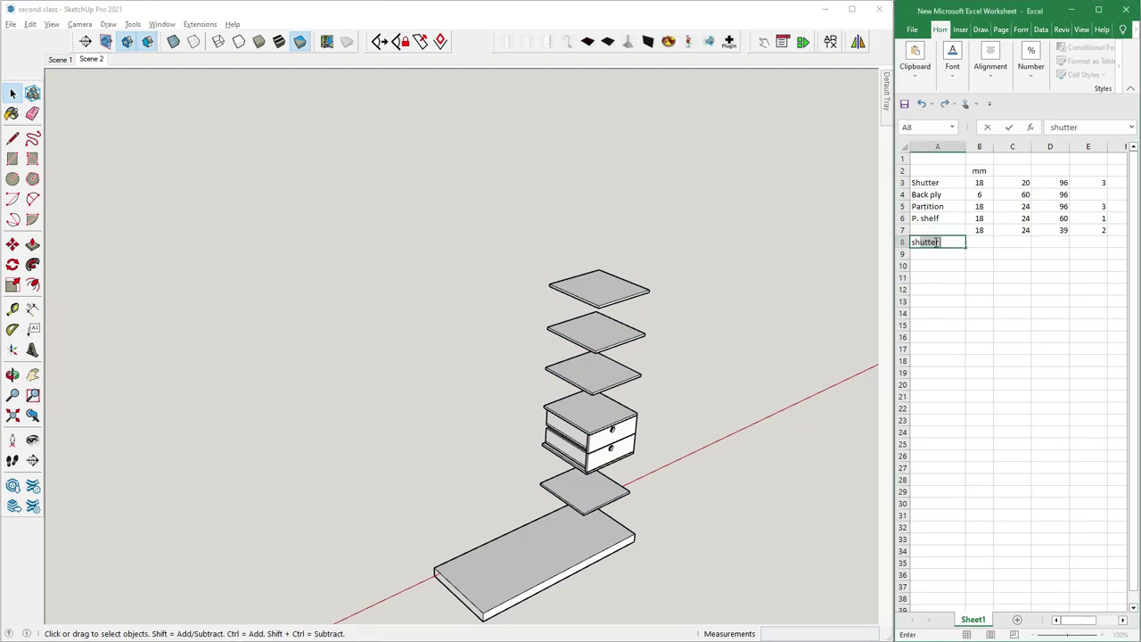
type("shelf")
left_click(990, 244)
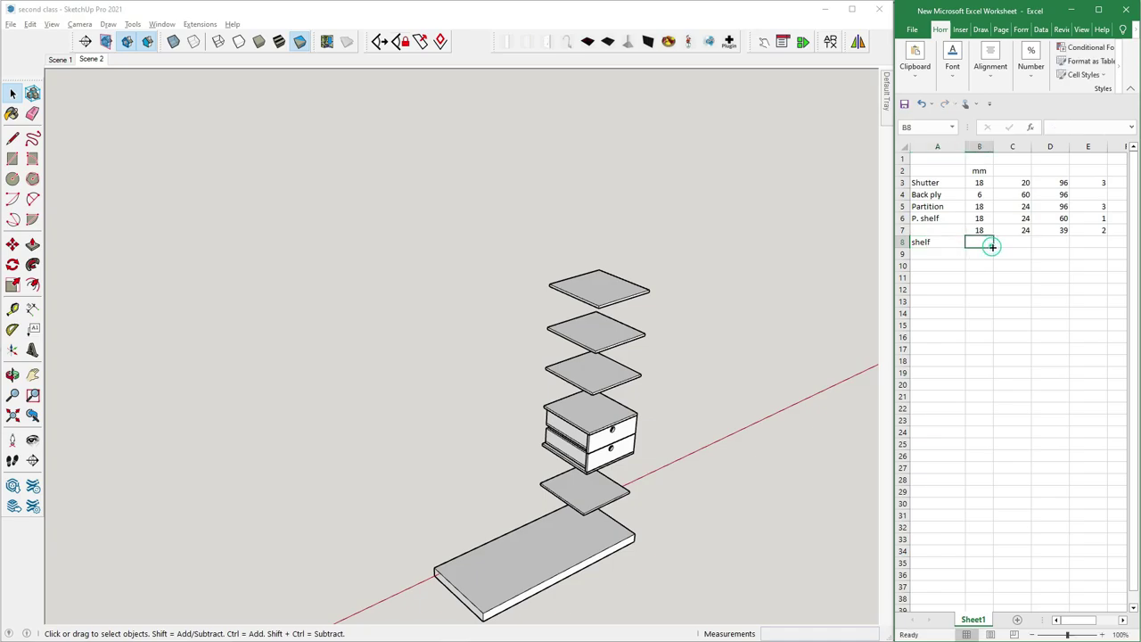
type("18")
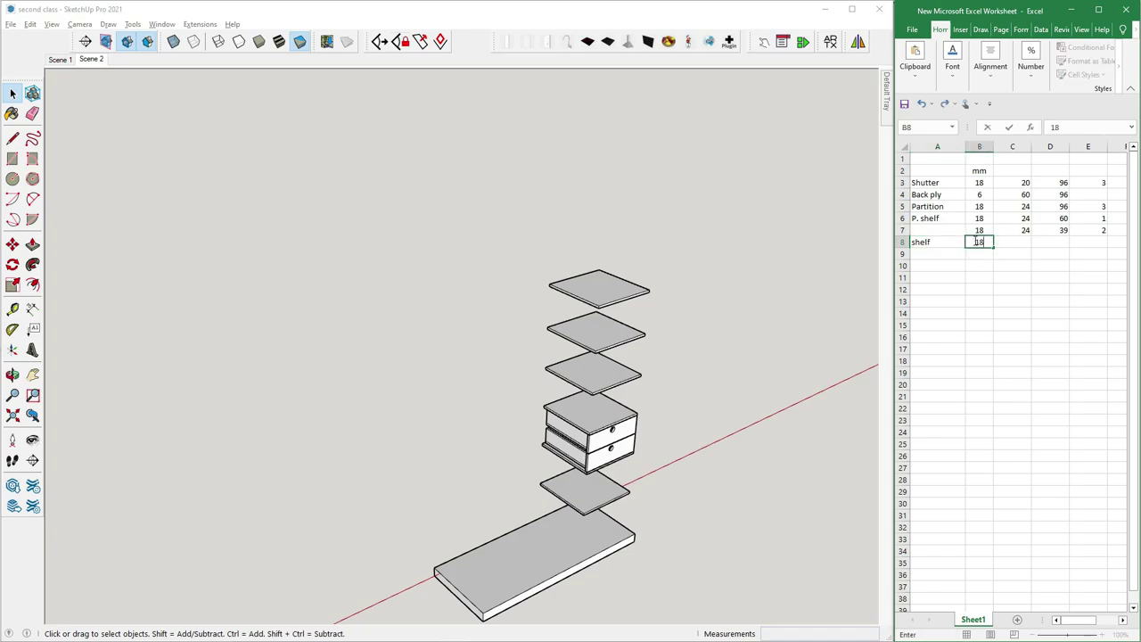
left_click(1010, 242)
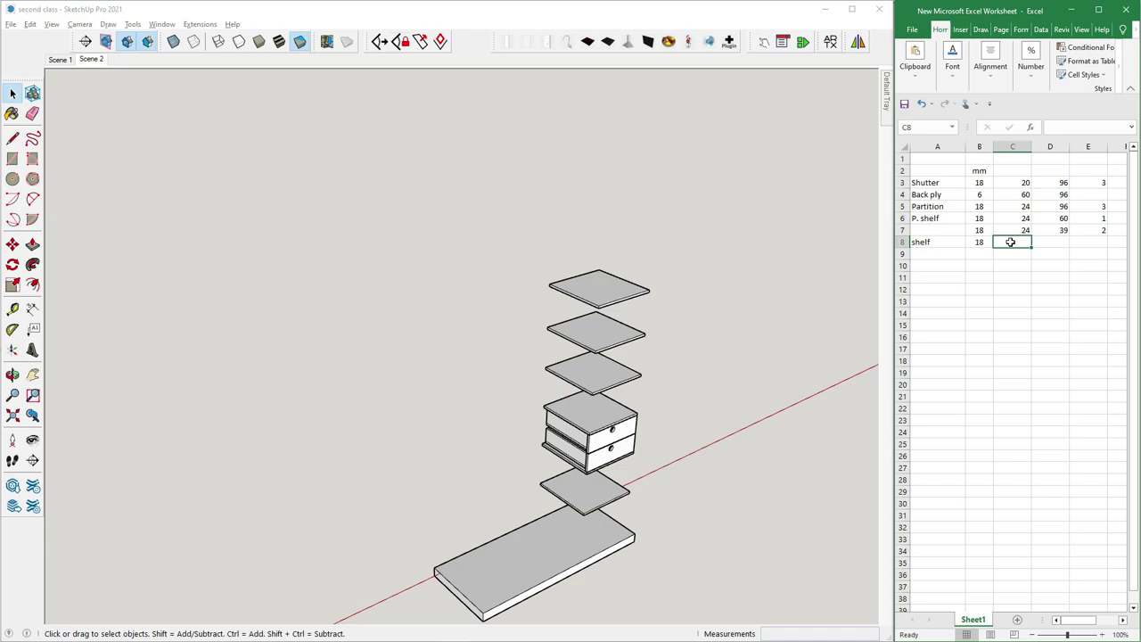
left_click(597, 355)
scroll(597, 359, "up", 2)
scroll(596, 359, "up", 2)
left_click(32, 307)
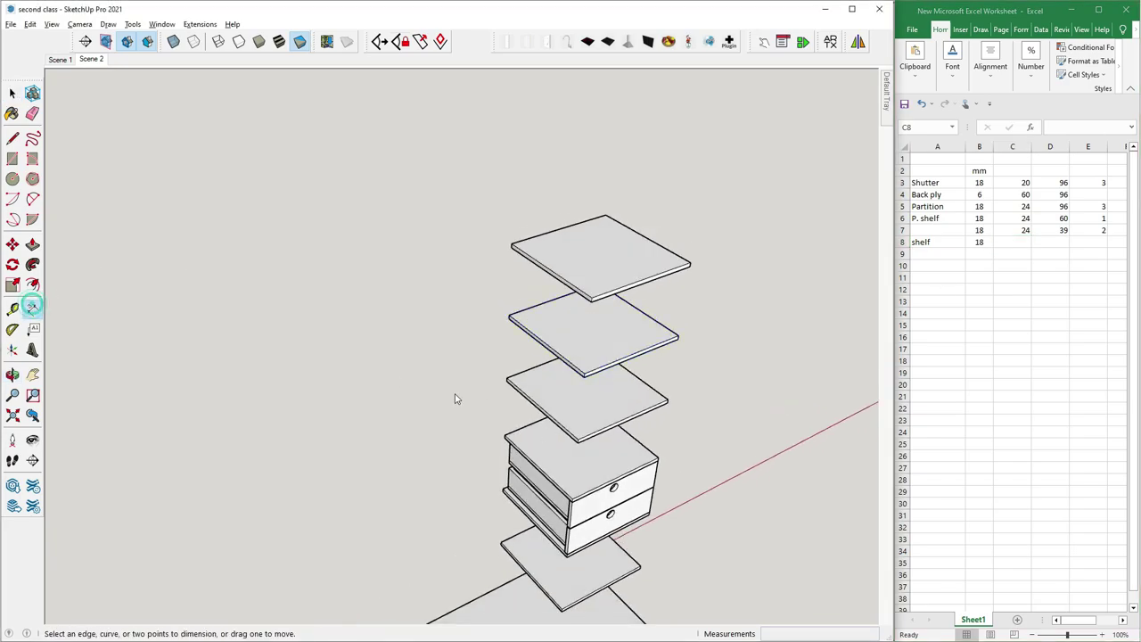
Dimension the shelf's front edge as 1'7" and its side edge as 1'8"
scroll(455, 398, "up", 3)
left_click(665, 482)
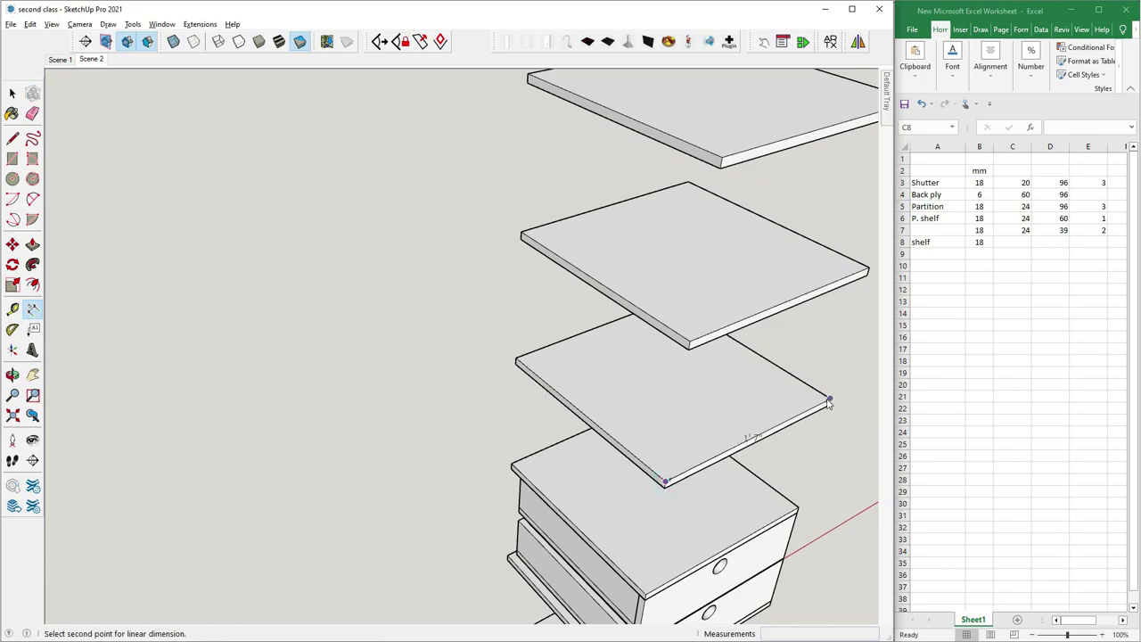
left_click(829, 401)
left_click(648, 460)
left_click(665, 482)
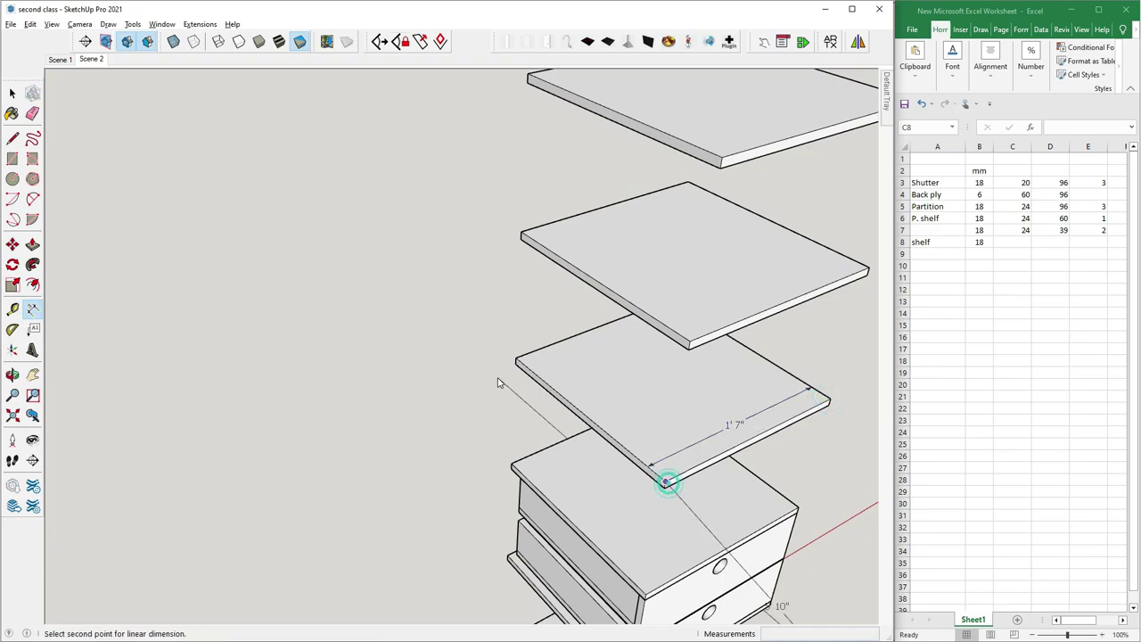
left_click(515, 357)
left_click(562, 364)
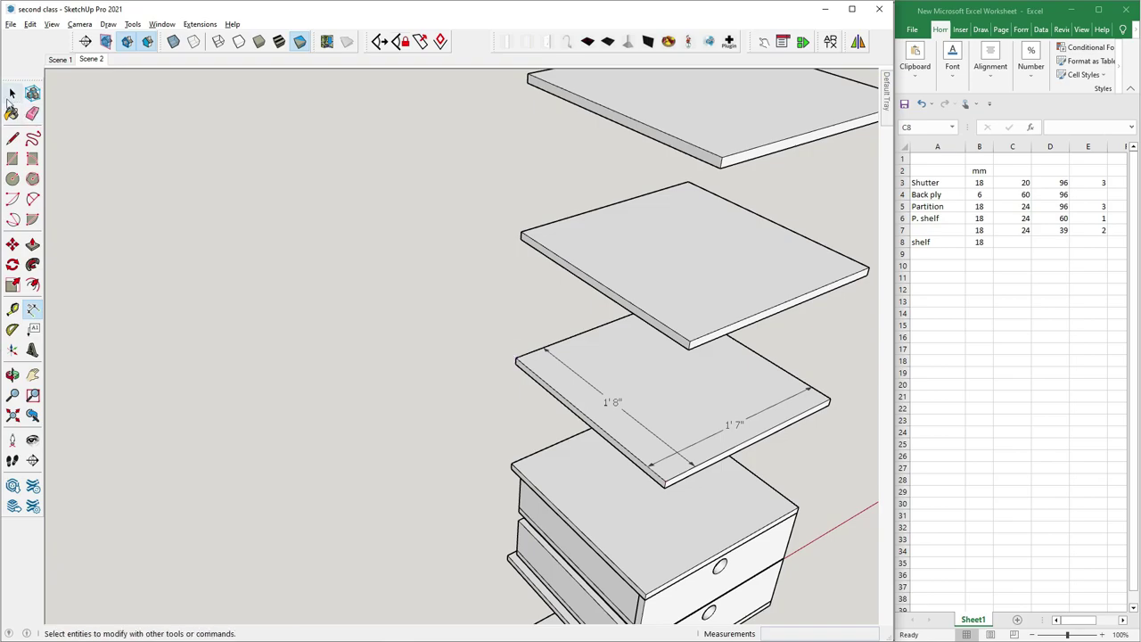
left_click(12, 92)
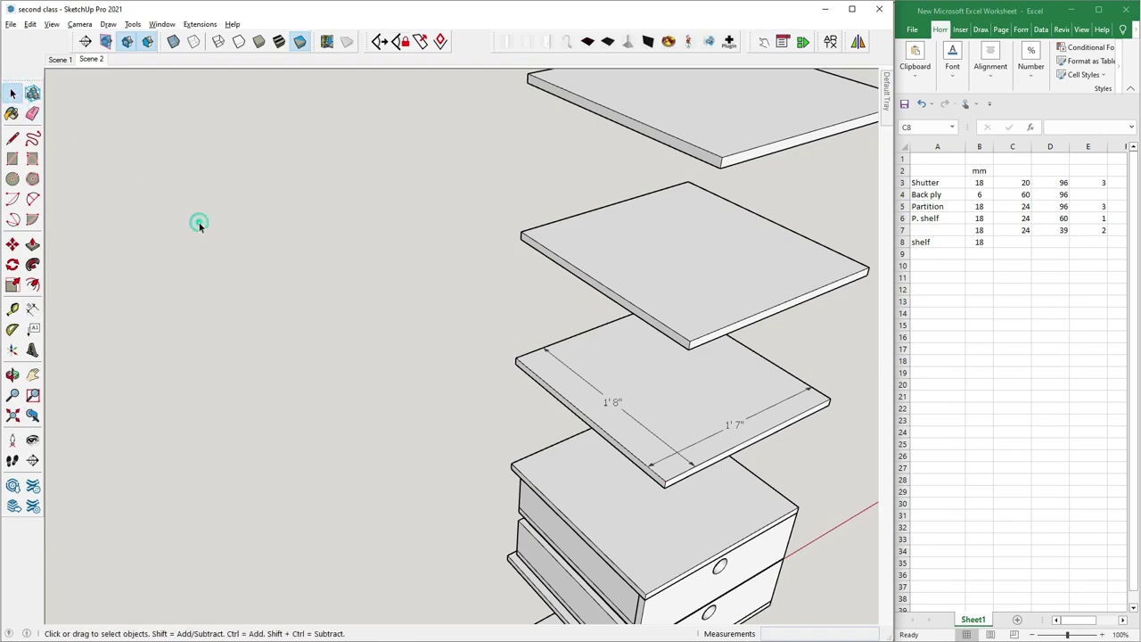
Switch to Scene 2 and orbit around the assembled wardrobe's shelves and drawers
scroll(342, 306, "down", 5)
scroll(419, 339, "down", 2)
scroll(476, 356, "up", 1)
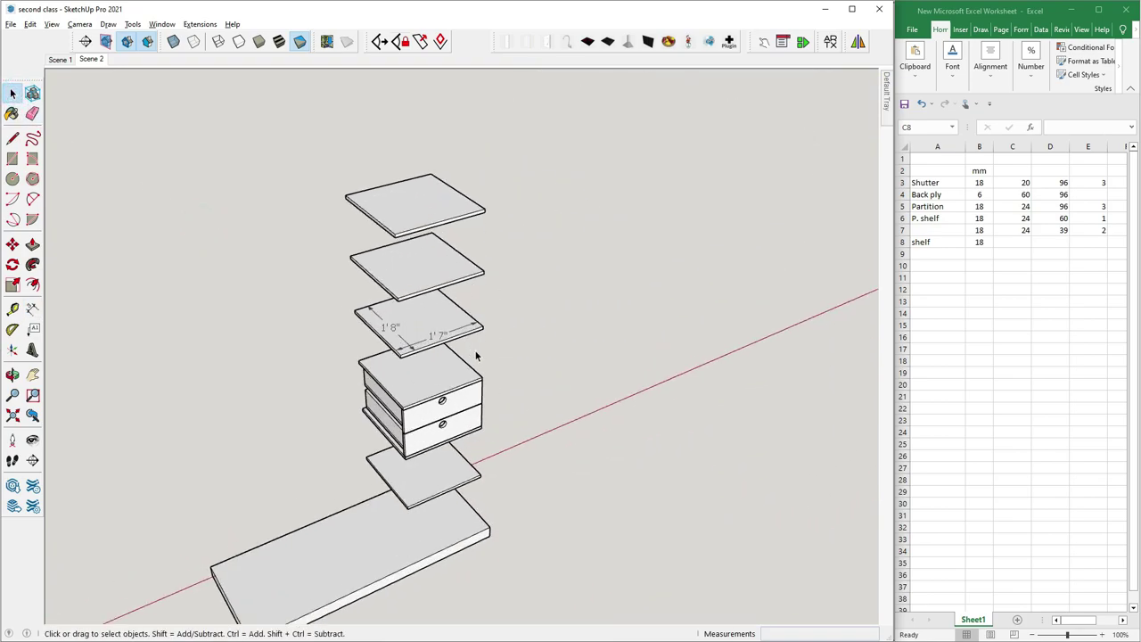
left_click(91, 59)
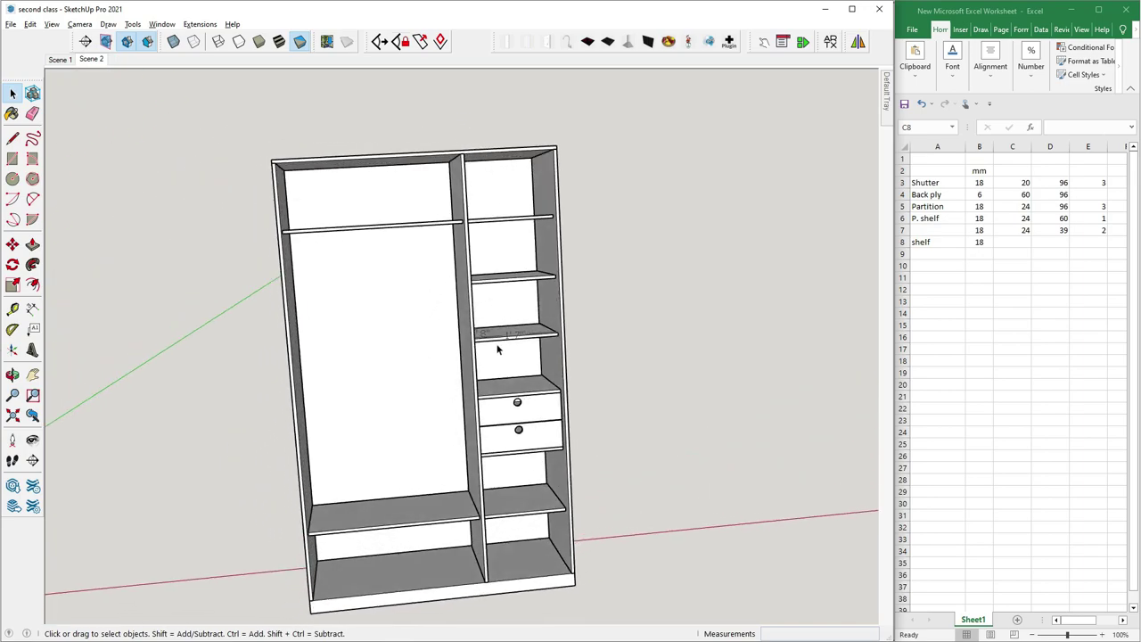
scroll(469, 445, "up", 3)
middle_click_drag(519, 363, 382, 505)
scroll(383, 504, "down", 4)
scroll(451, 392, "up", 4)
scroll(428, 456, "up", 1)
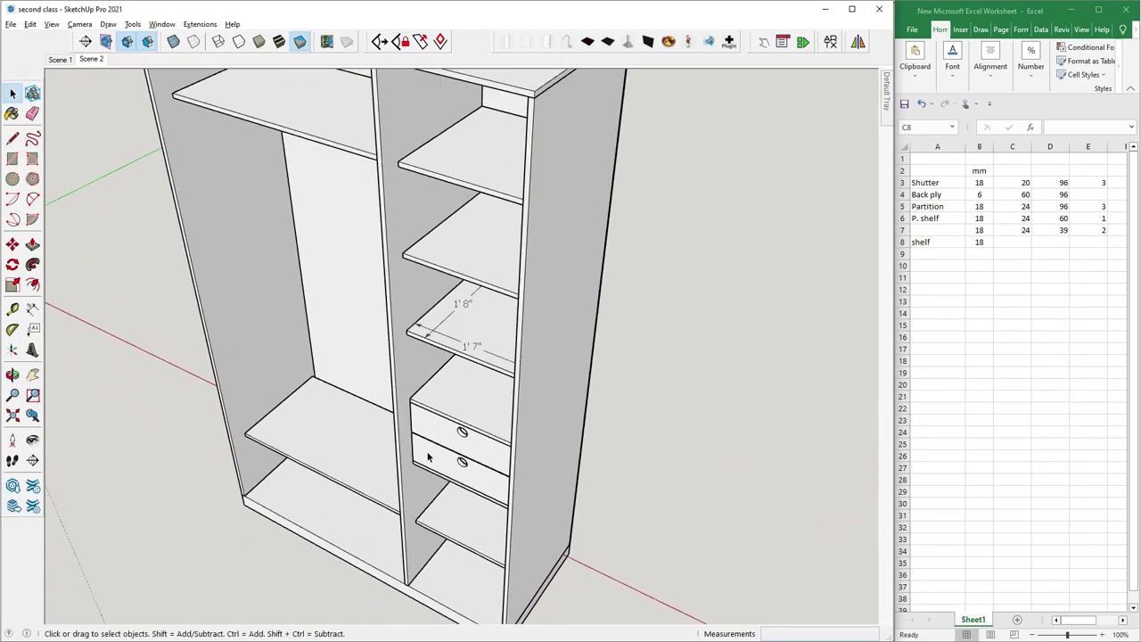
scroll(427, 457, "down", 3)
mouse_move(453, 410)
middle_mouse_down()
mouse_move(459, 432)
mouse_move(527, 486)
middle_mouse_up()
scroll(459, 433, "up", 3)
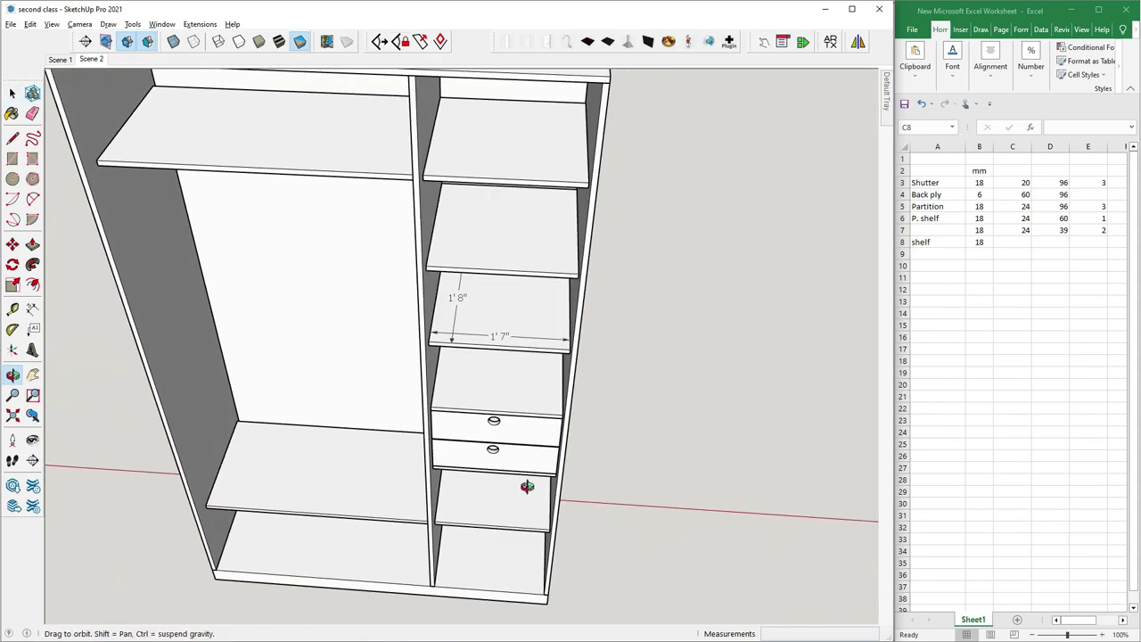
scroll(527, 486, "down", 4)
scroll(342, 397, "up", 3)
scroll(389, 377, "up", 2)
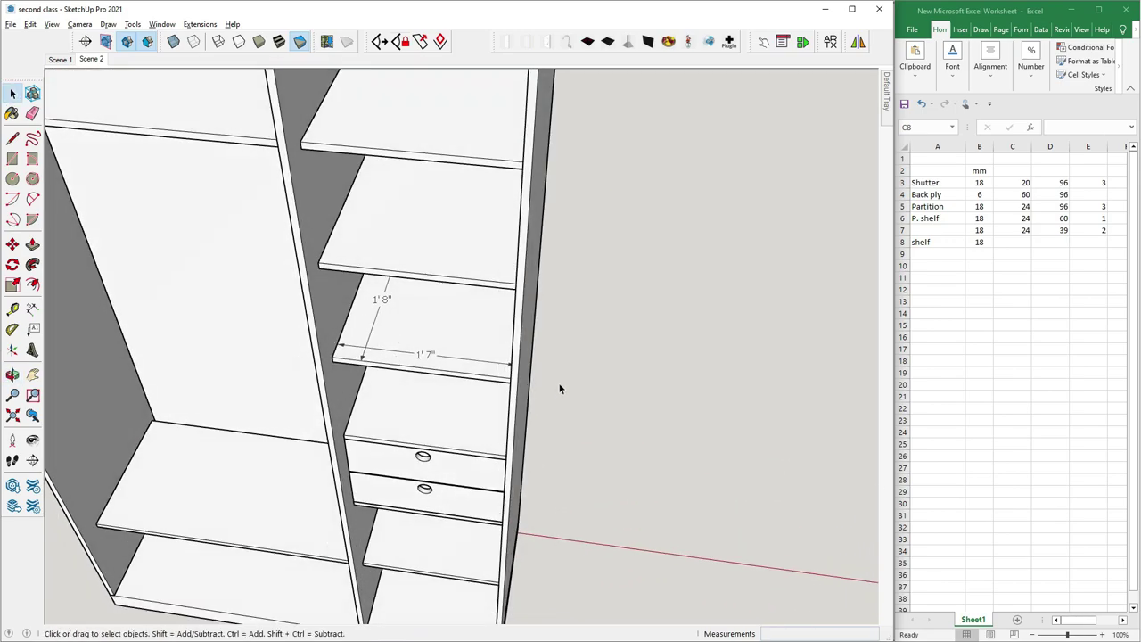
scroll(454, 423, "down", 3)
scroll(620, 375, "up", 2)
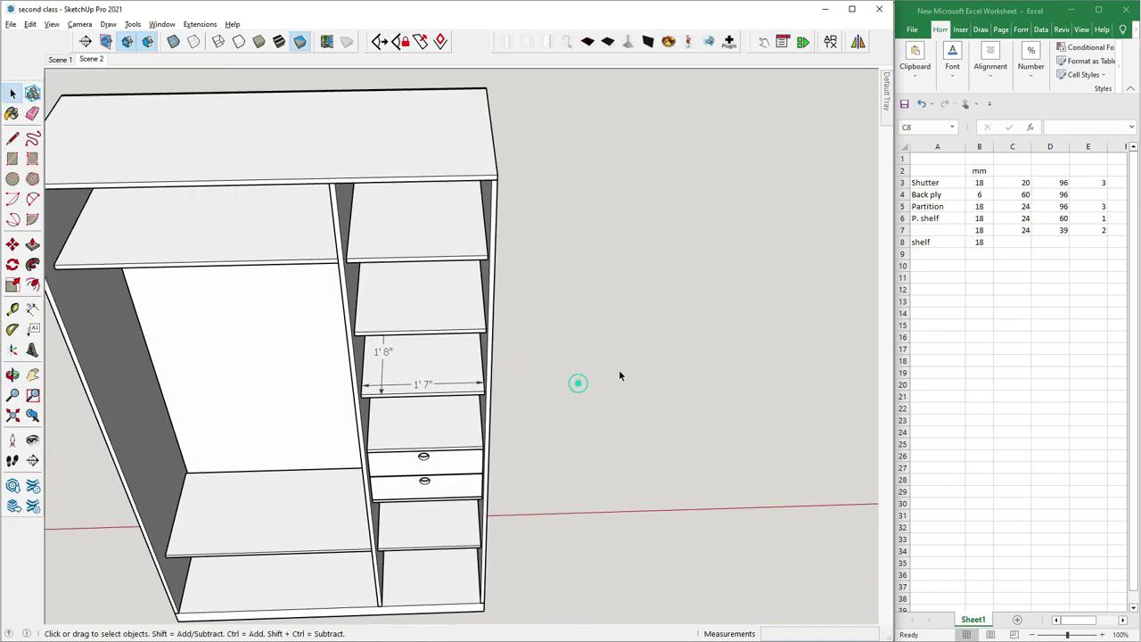
scroll(437, 252, "down", 2)
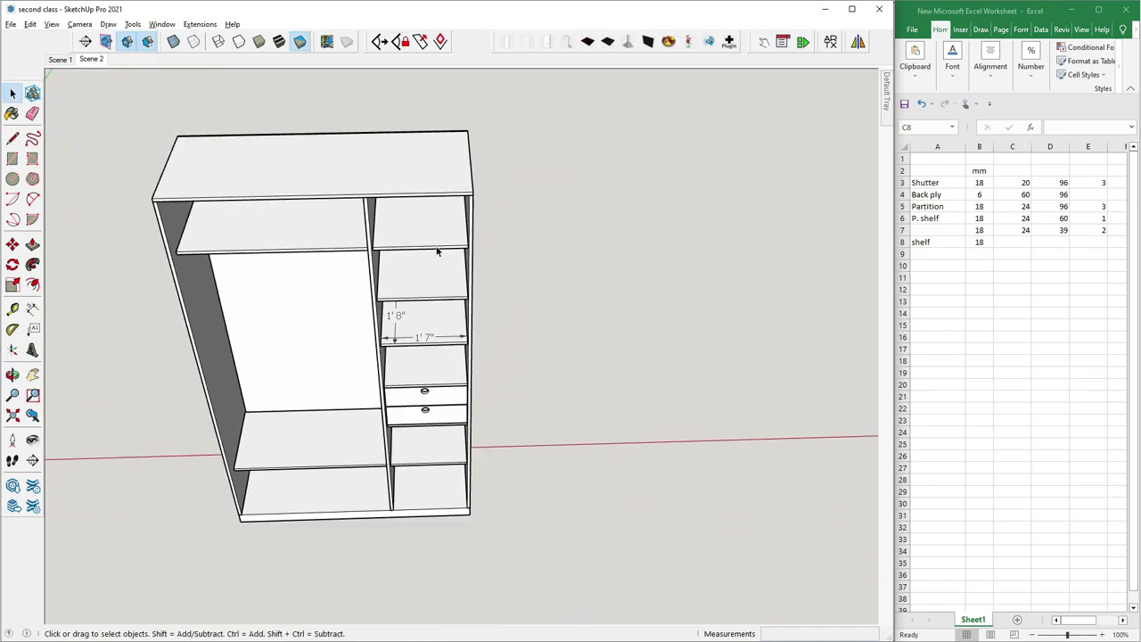
left_click(1017, 243)
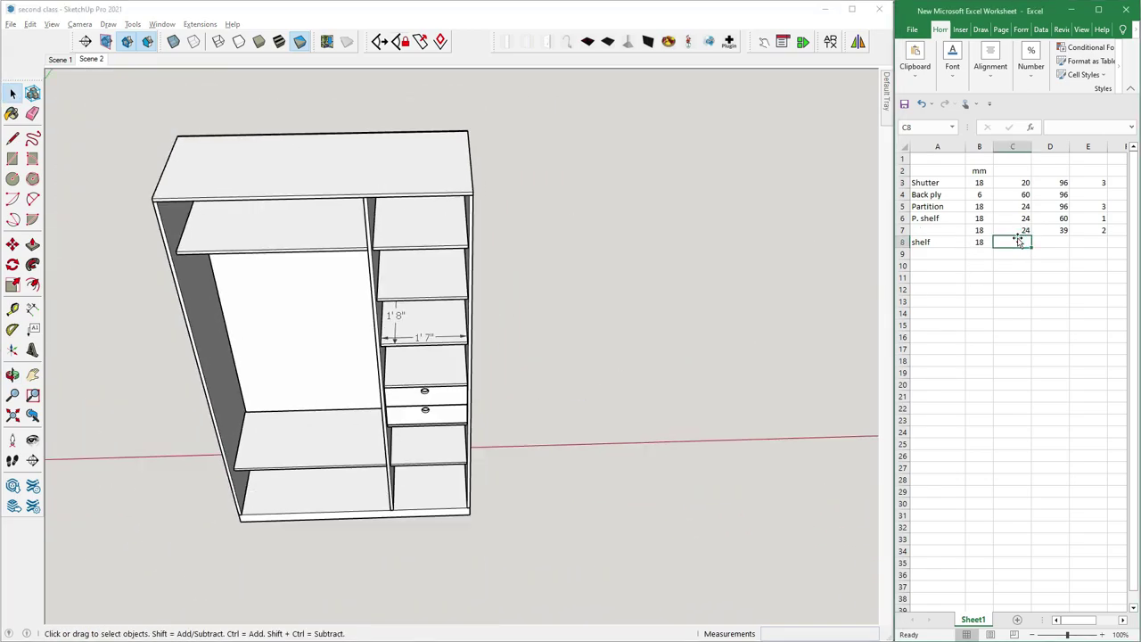
Enter the shelf's width 24 in C8 and start its height of 20 in D8
type("24")
left_click(1041, 242)
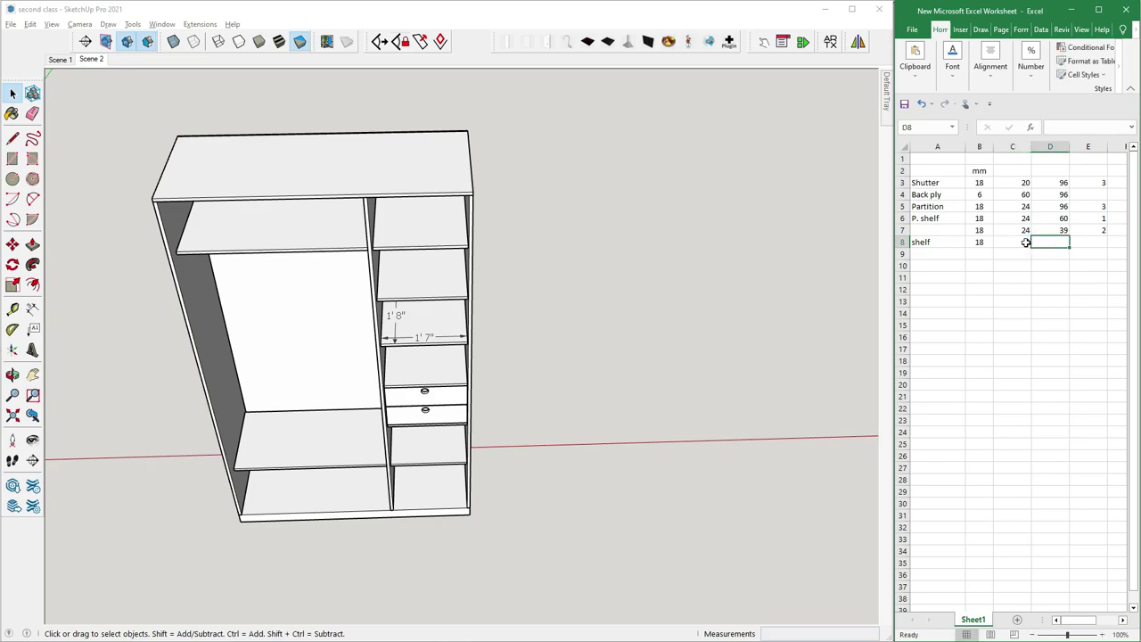
left_click(1026, 242)
left_click(1043, 243)
type("20")
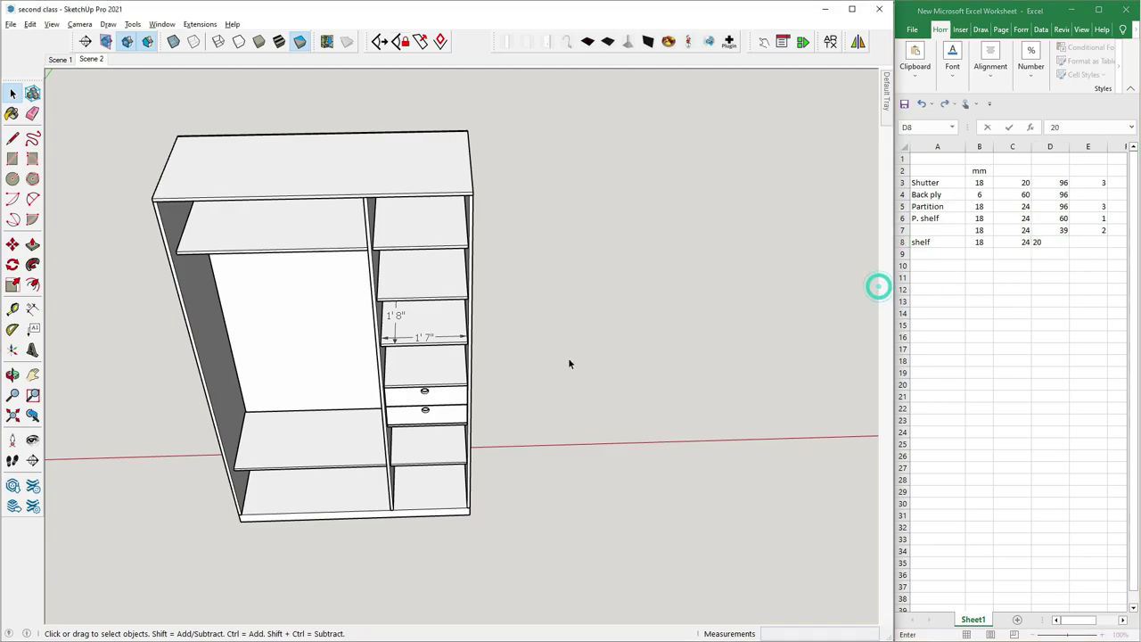
Zoom in and select the cabinet's top panel and middle shelf to inspect them
scroll(568, 358, "down", 2)
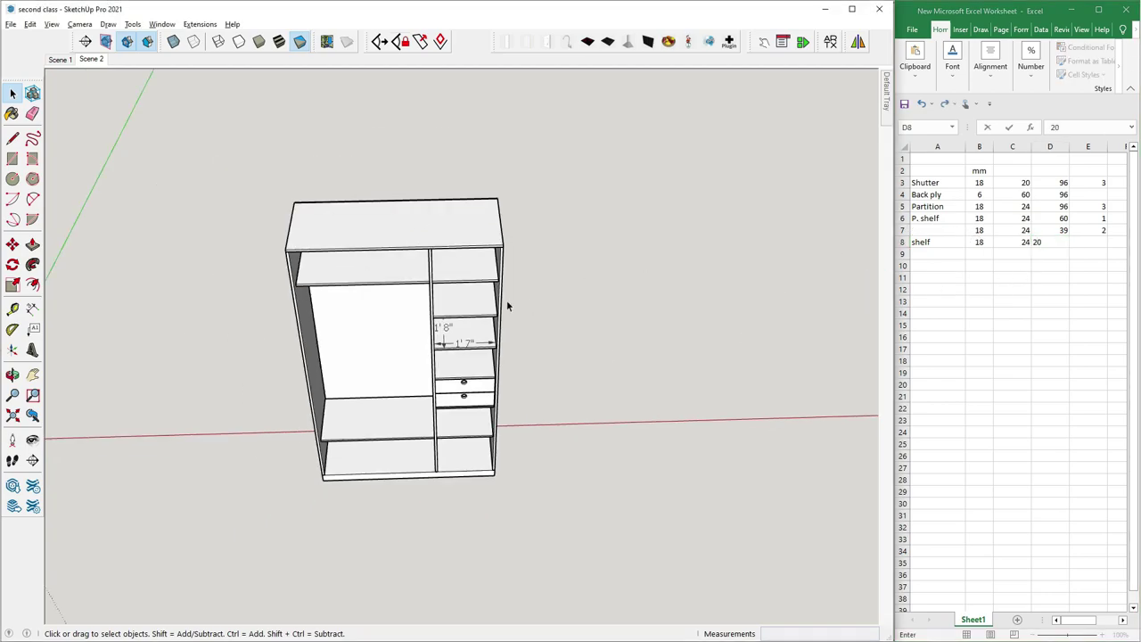
scroll(400, 249, "up", 2)
left_click(356, 204)
scroll(372, 165, "up", 2)
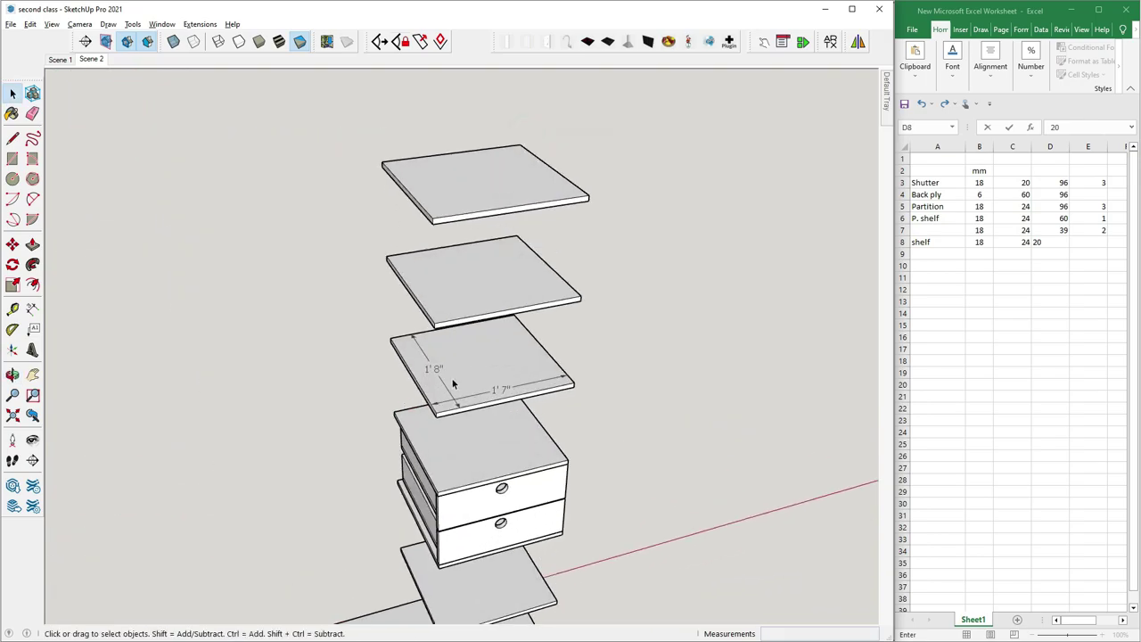
left_click(448, 377)
Select the shelves and the drawer unit's top panel, and hide them
left_click(471, 183)
left_click(437, 310, "ctrl")
left_click(437, 379, "ctrl")
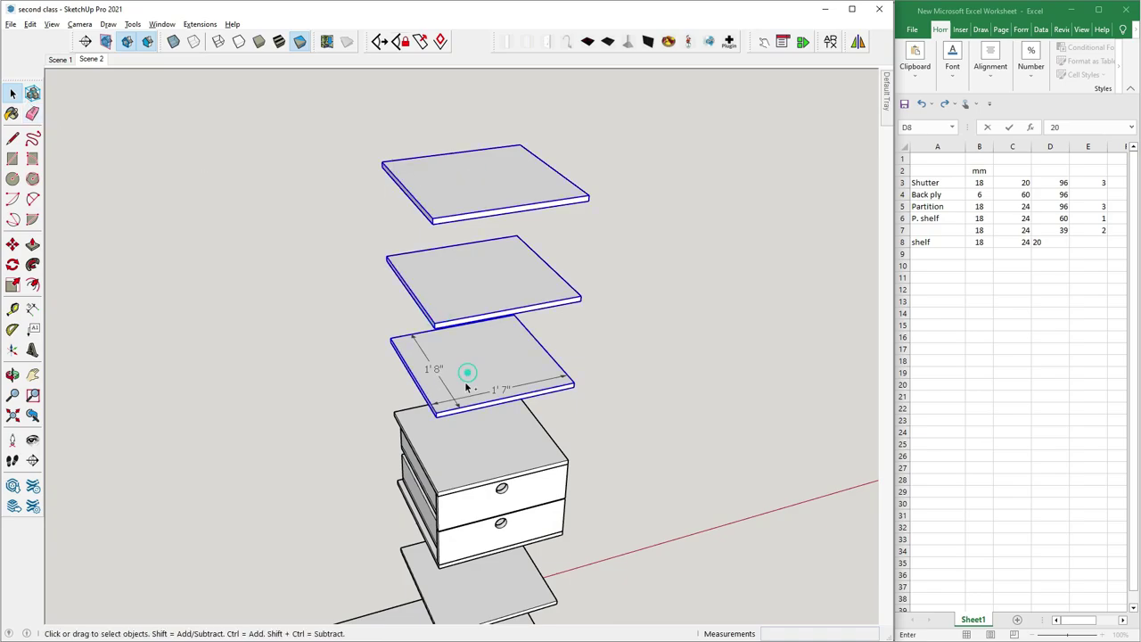
left_click(465, 445, "ctrl")
scroll(465, 445, "down", 3)
scroll(439, 473, "up", 3)
left_click(438, 472, "ctrl")
scroll(439, 473, "up", 3)
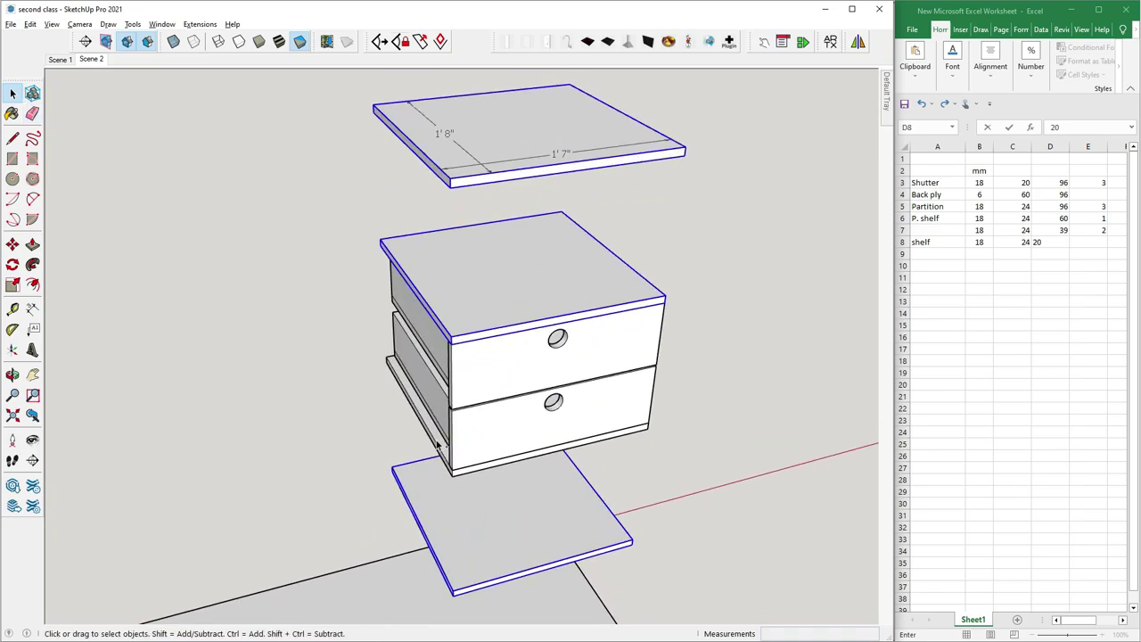
right_click(437, 439)
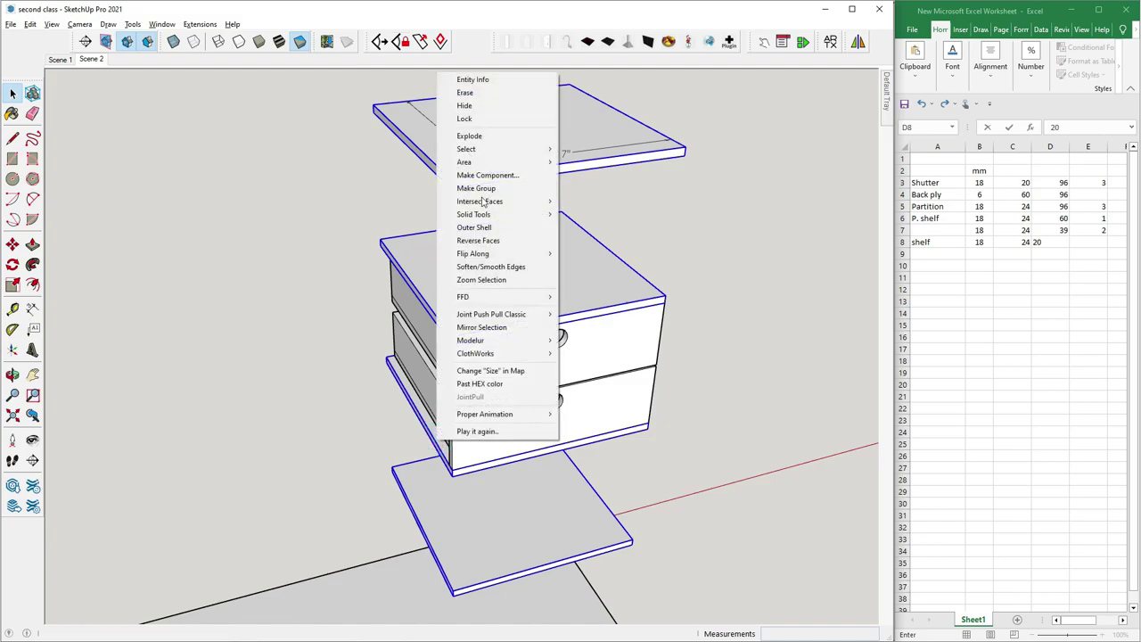
left_click(465, 106)
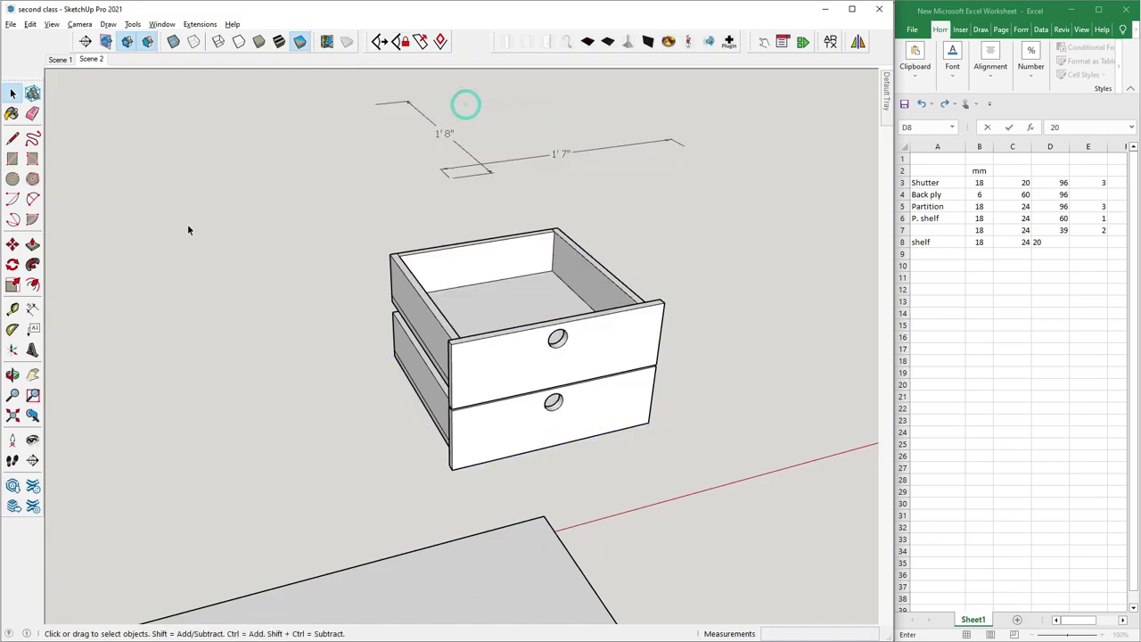
scroll(186, 224, "down", 2)
scroll(186, 223, "down", 2)
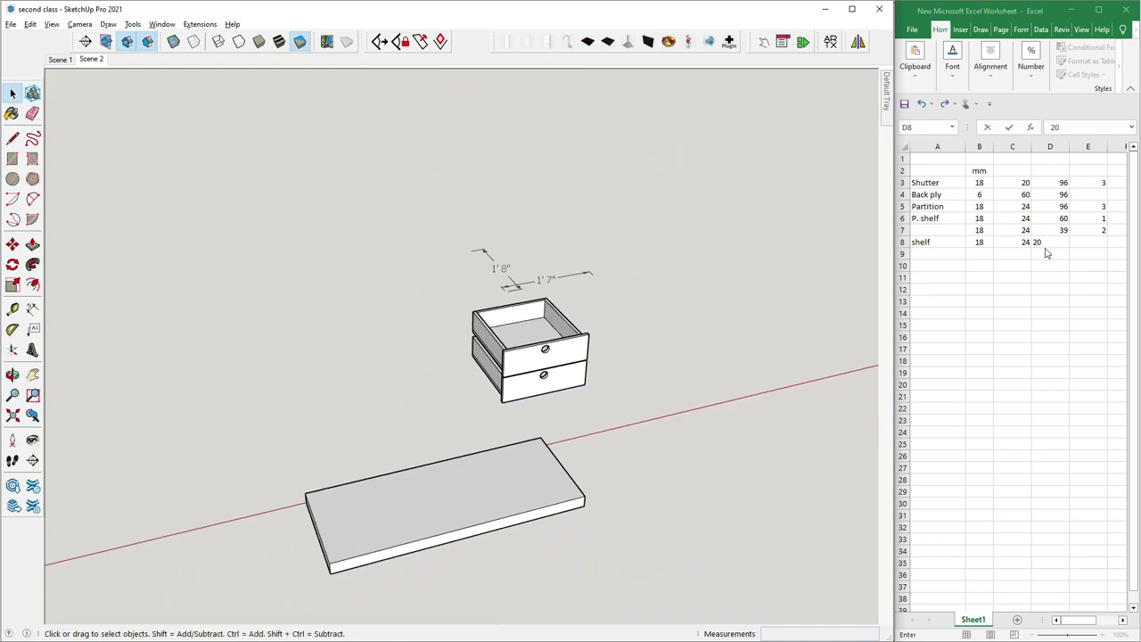
Commit shelf height 20, set shelf count 6 in E8 and Back ply count 1 in E4
left_click(1093, 239)
type("6")
left_click(1088, 289)
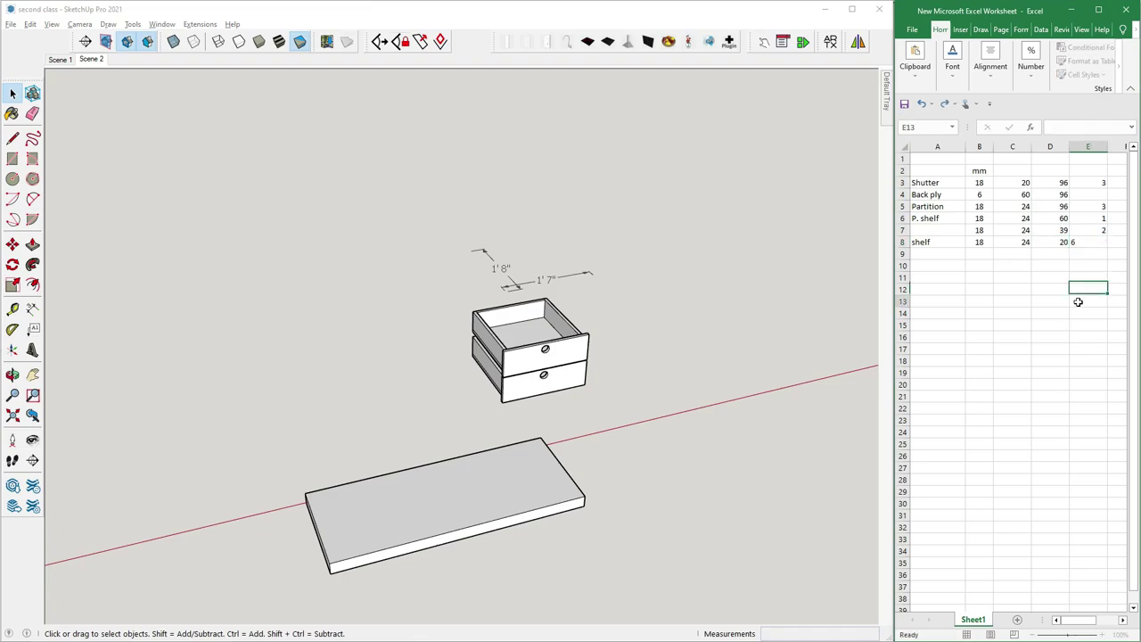
left_click(1088, 301)
left_click(1083, 198)
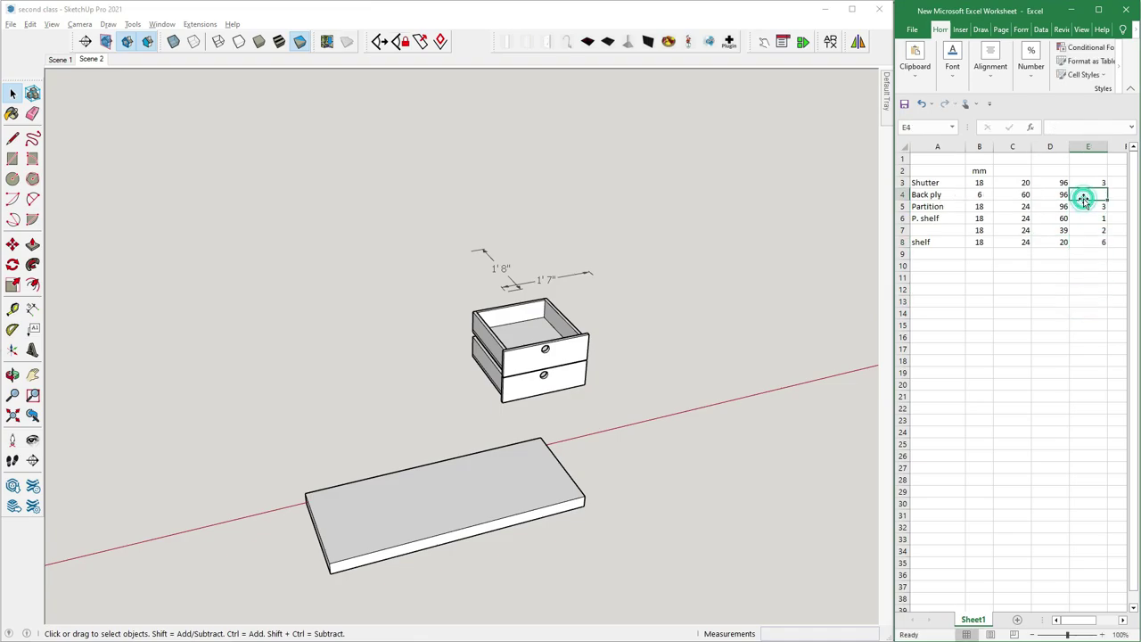
type("1")
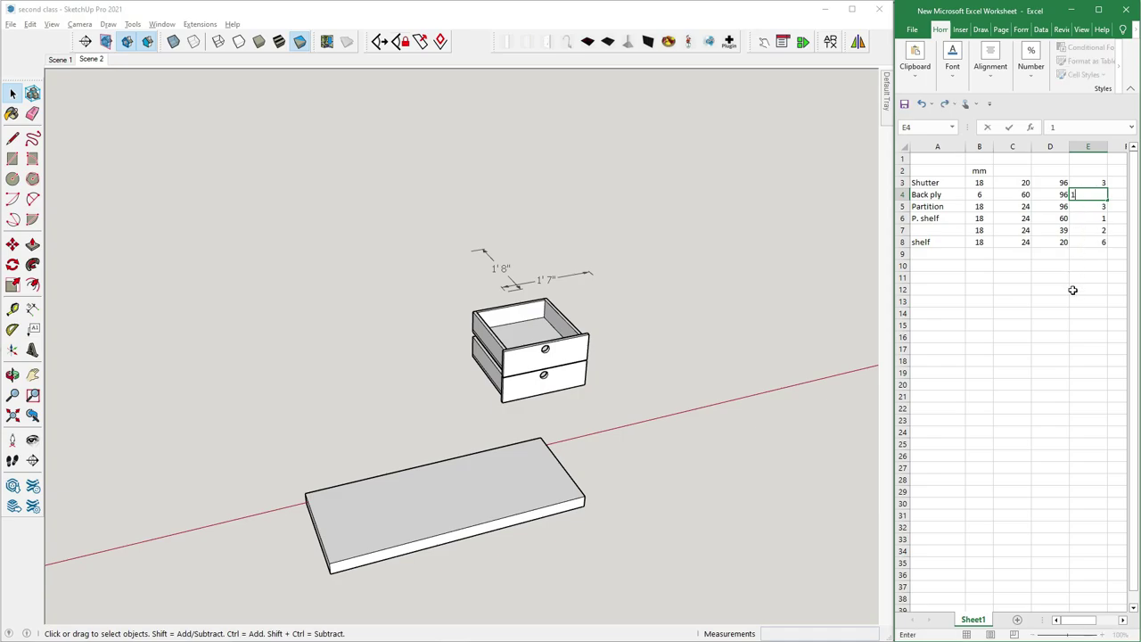
left_click(1088, 324)
Orbit to a frontal view of the drawers and select the drawer unit
middle_click_drag(636, 420, 614, 354)
scroll(614, 355, "up", 2)
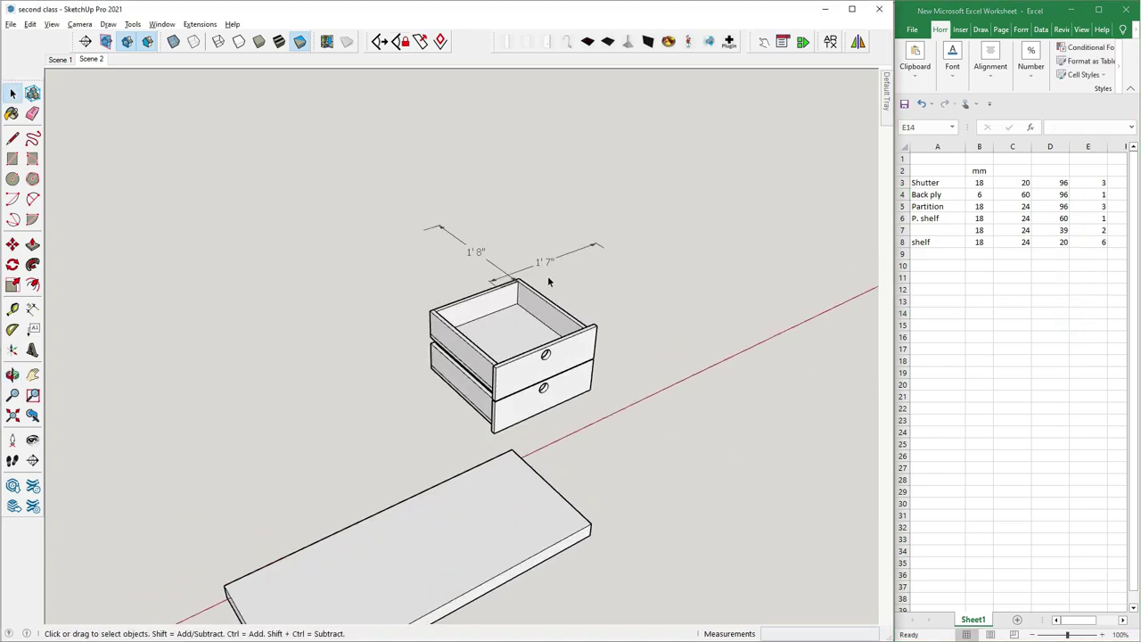
scroll(412, 343, "down", 3)
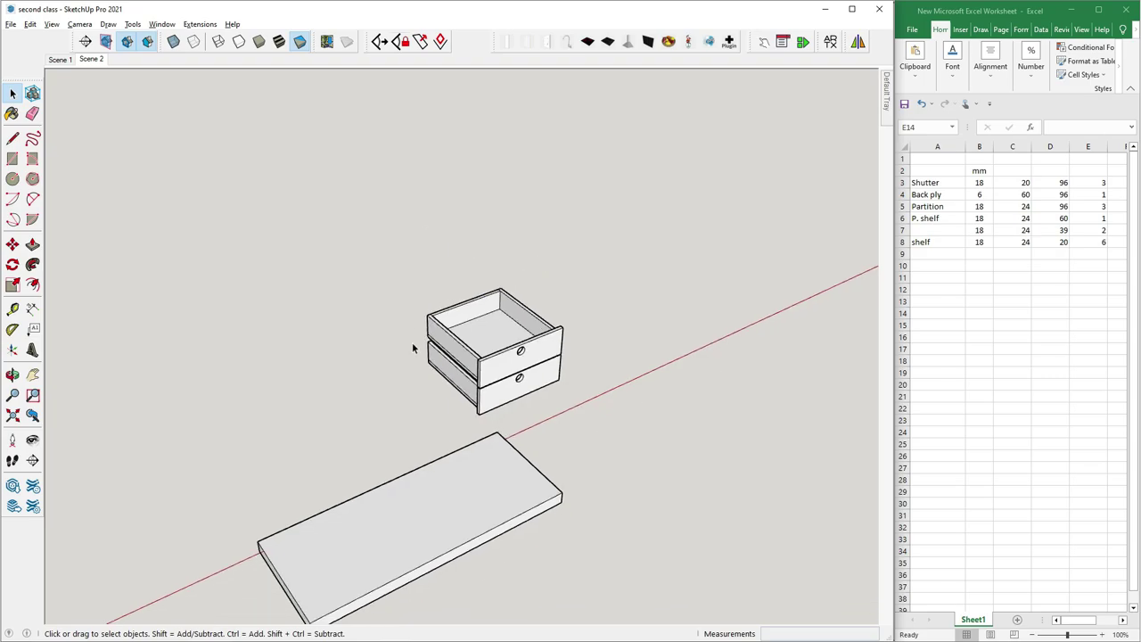
mouse_move(411, 342)
middle_mouse_down()
mouse_move(466, 329)
mouse_move(517, 359)
middle_mouse_up()
scroll(467, 329, "up", 5)
left_click(466, 332)
Look over the drawers, then label cell A9 'Drawer' in the parts sheet
scroll(527, 360, "up", 3)
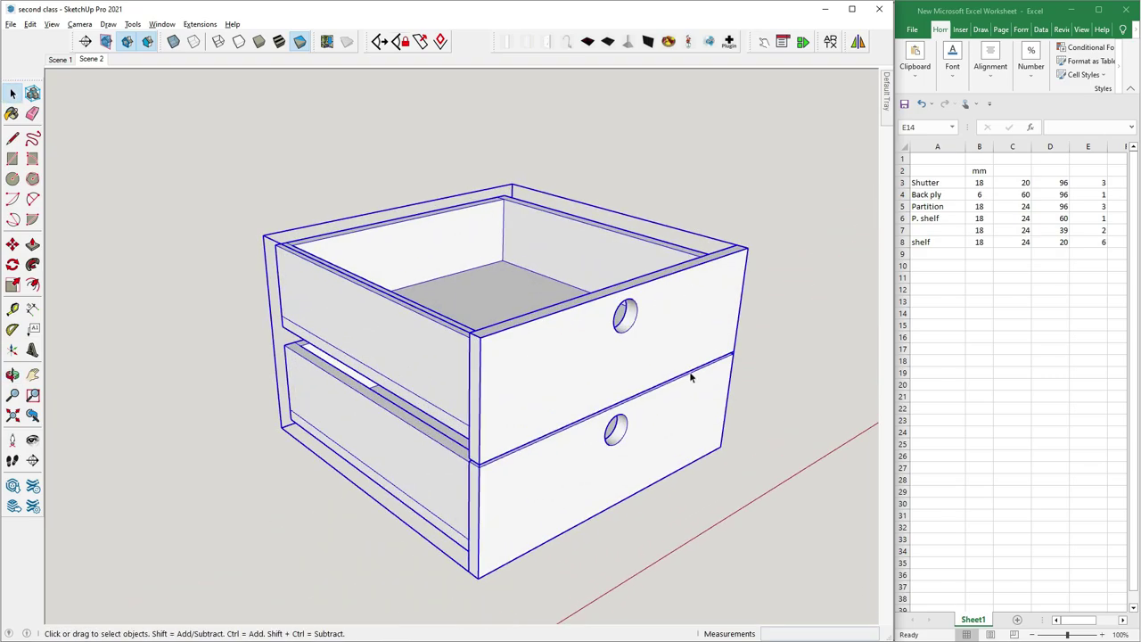
scroll(298, 335, "down", 2)
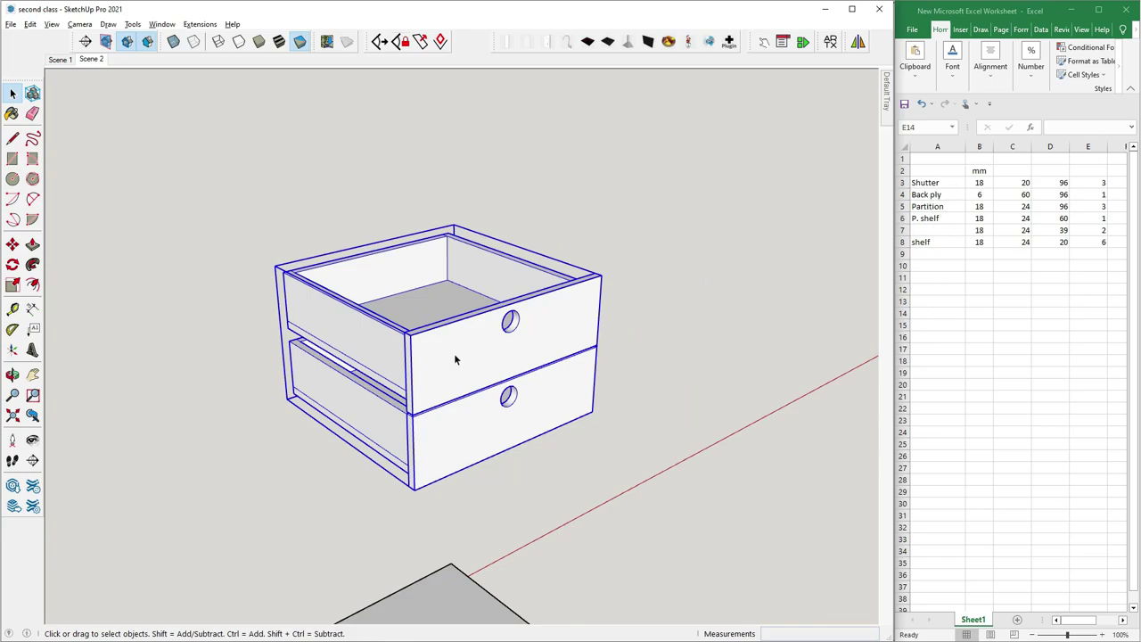
middle_click_drag(523, 388, 419, 369)
scroll(419, 369, "up", 2)
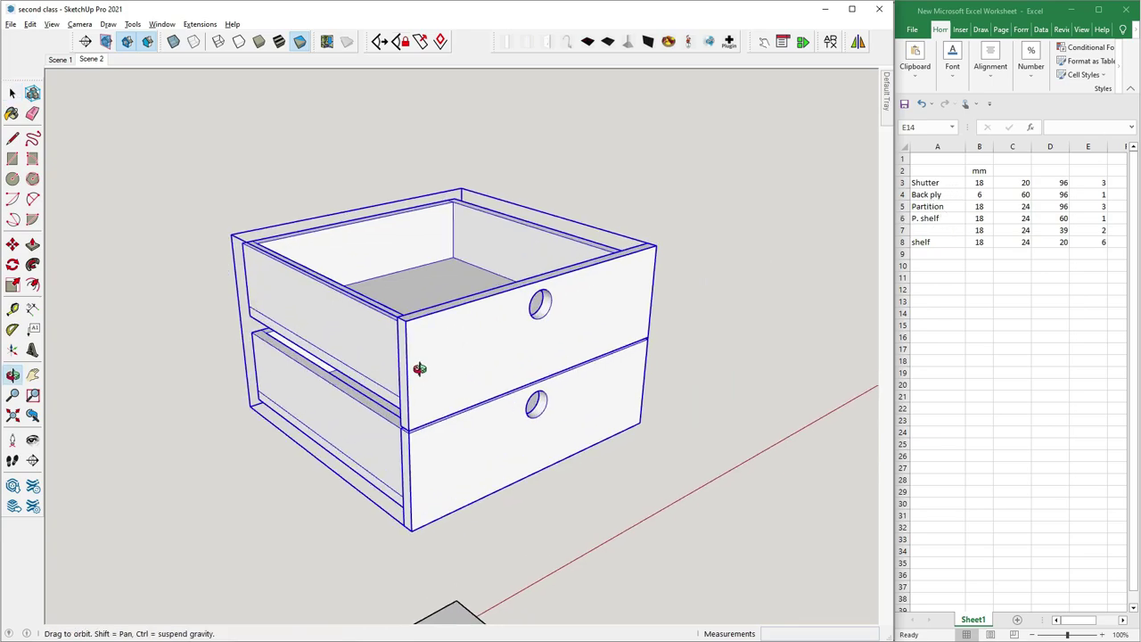
left_click(929, 256)
left_click(929, 255)
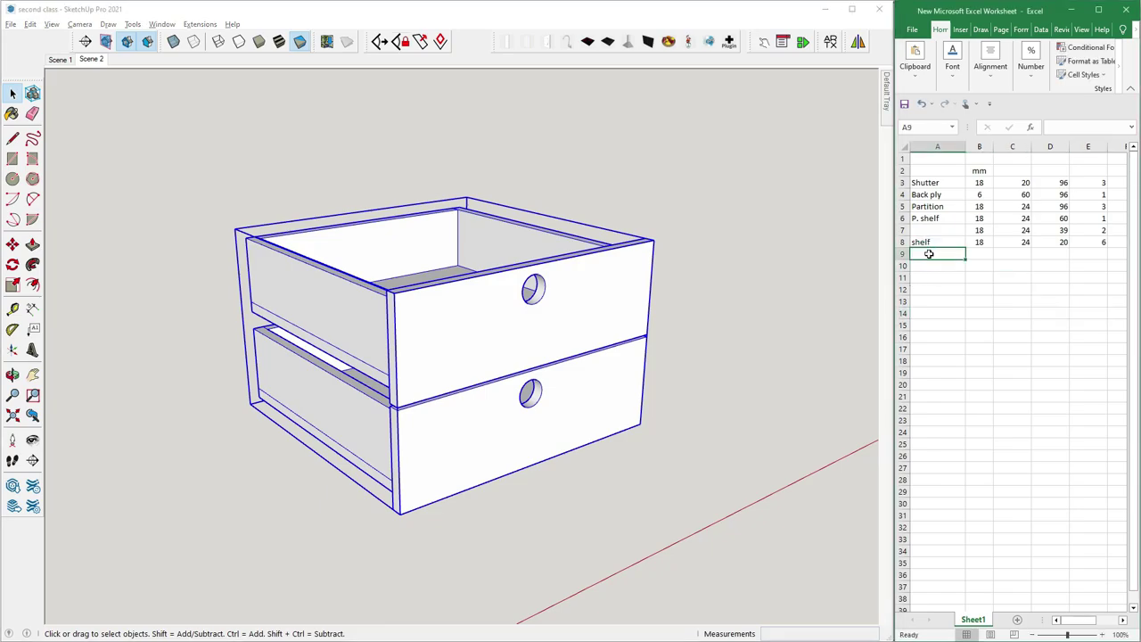
type("Drawer")
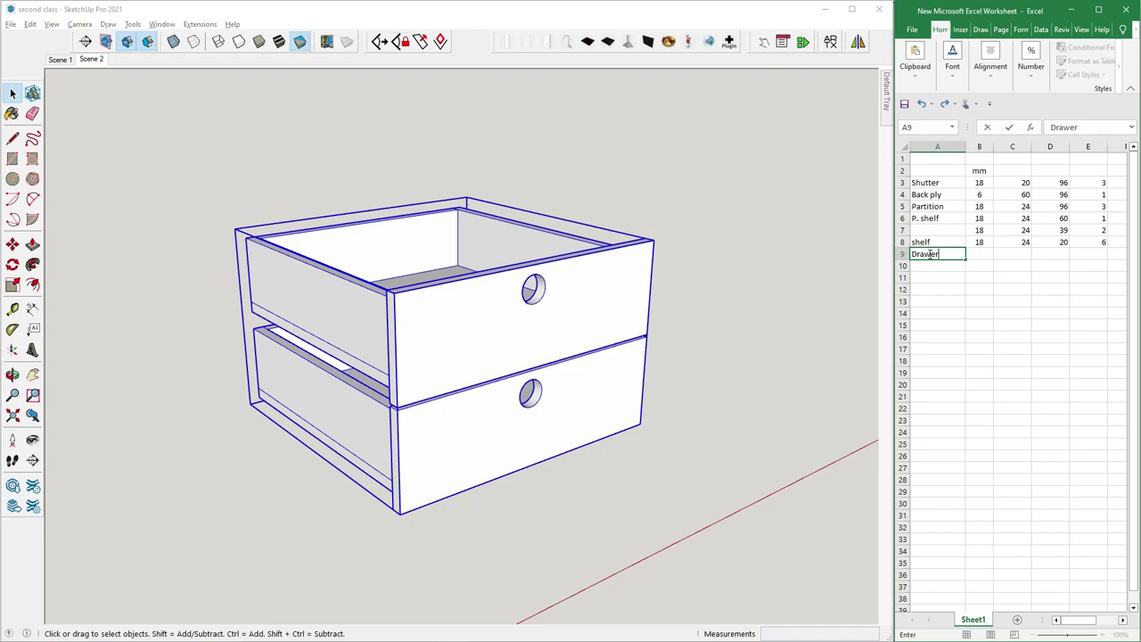
left_click(981, 264)
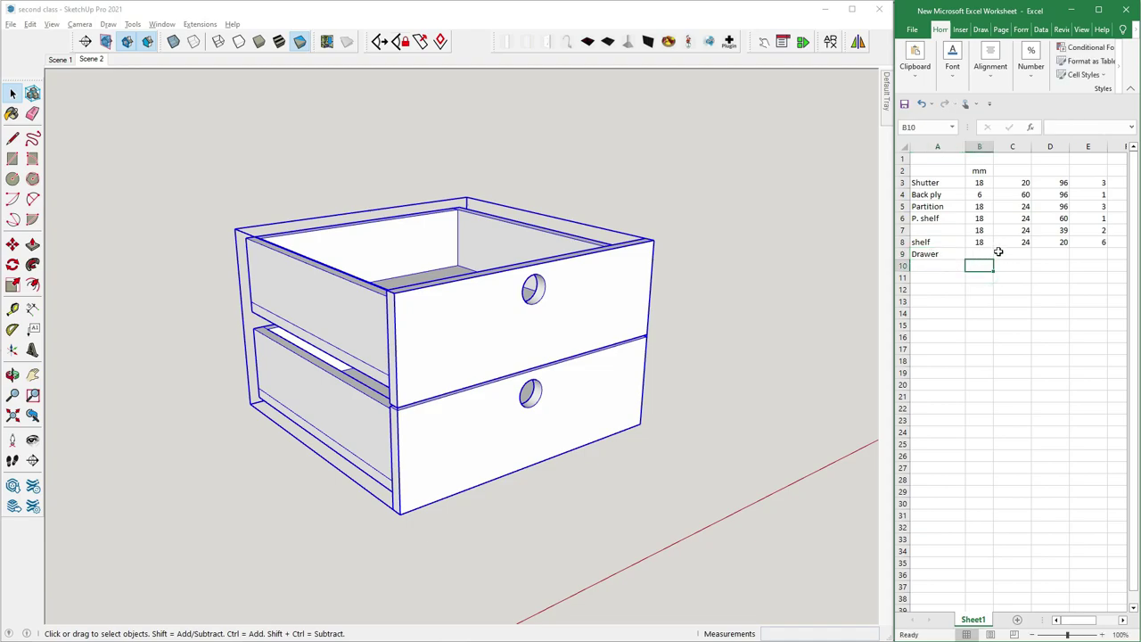
Enter 18 as the Drawer thickness in cell B9
left_click(984, 253)
type("18")
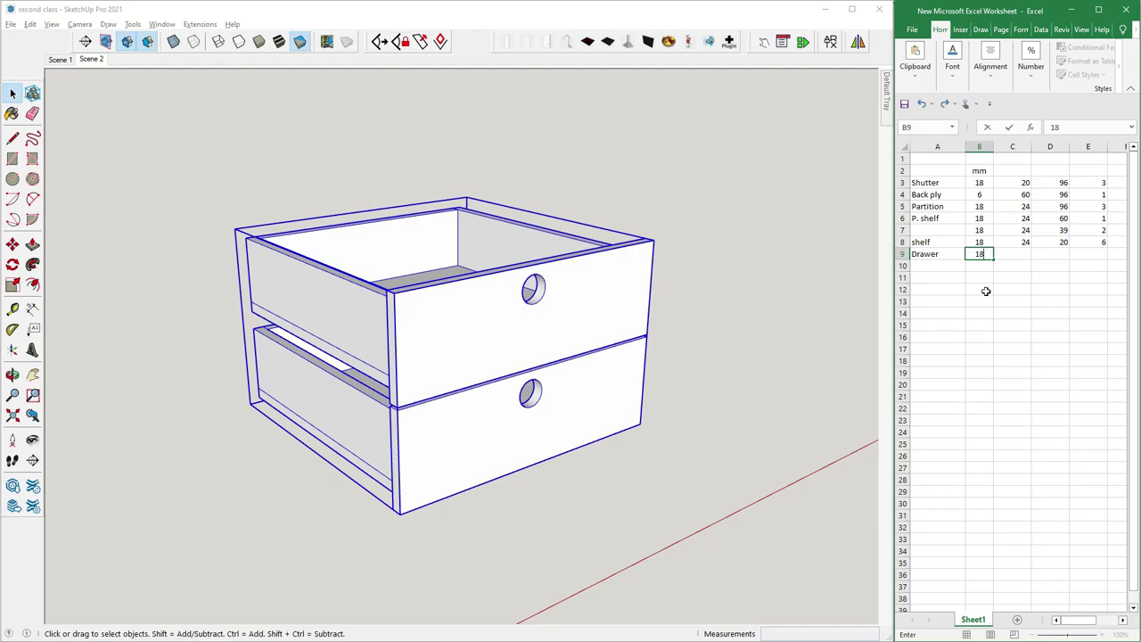
left_click(985, 290)
scroll(496, 293, "up", 1)
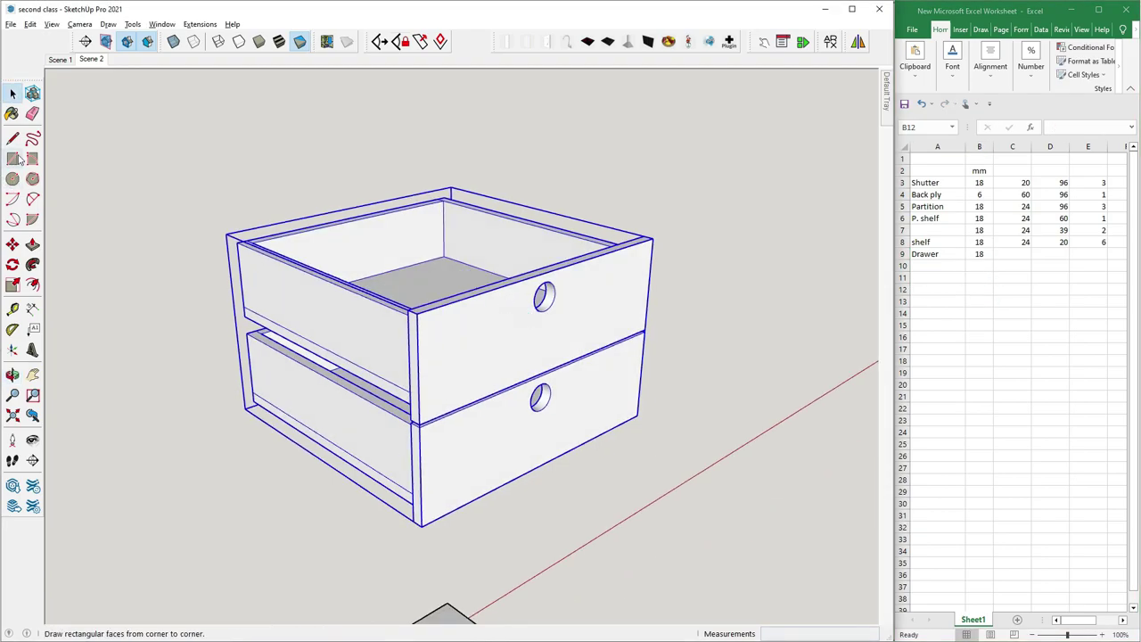
Try line and dimension starts on the front drawer corners, cancelling each one
left_click(12, 138)
scroll(551, 345, "up", 1)
left_click(407, 309)
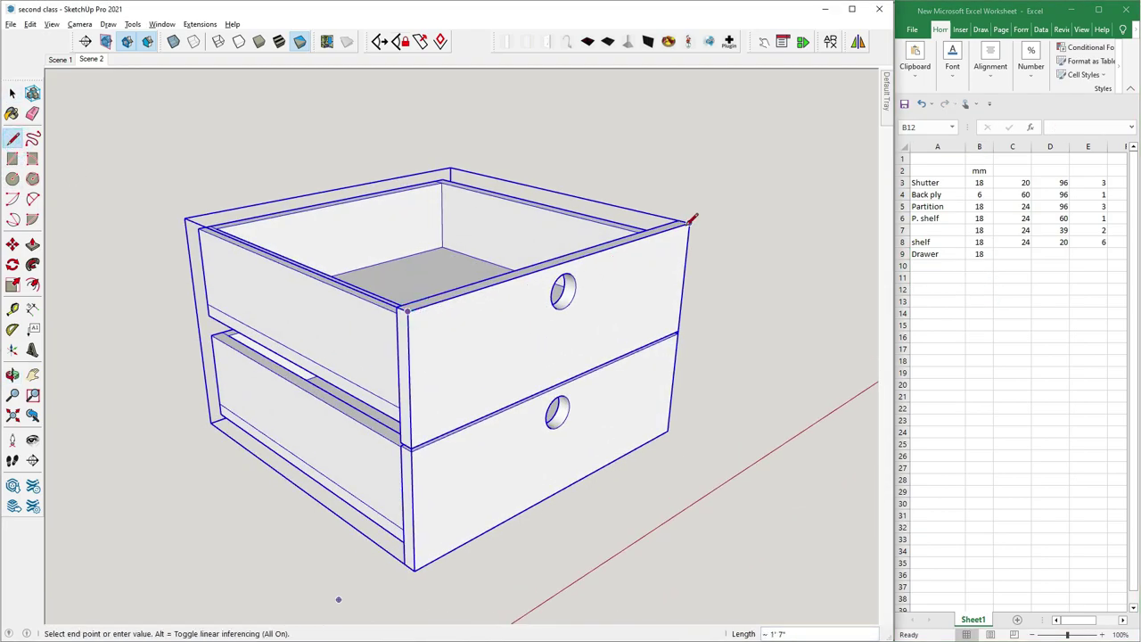
key("Escape")
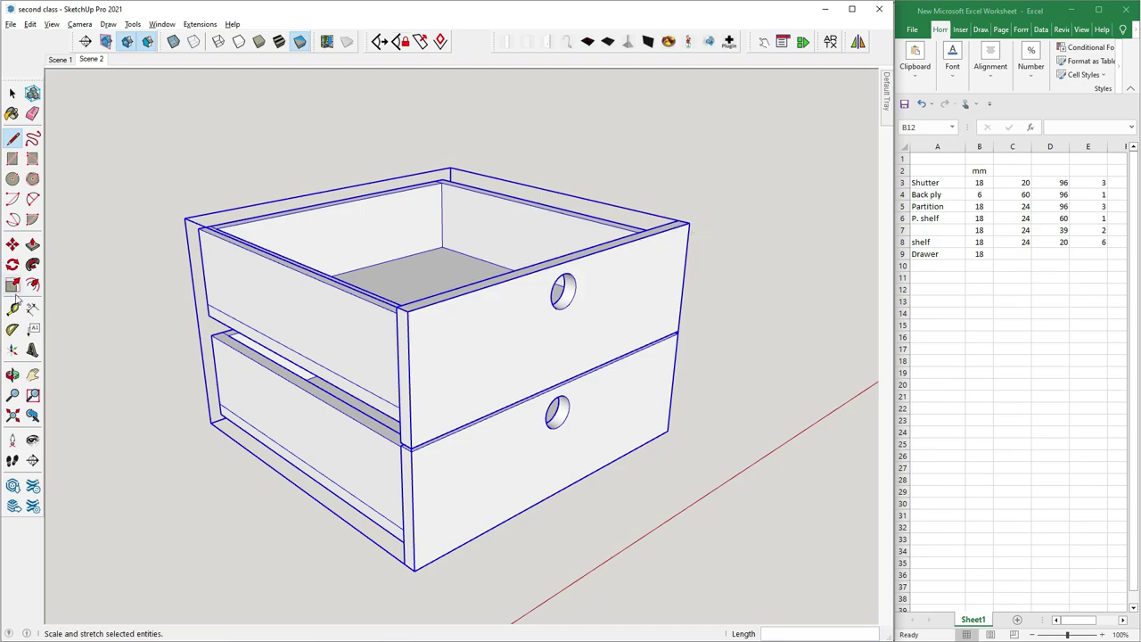
left_click(32, 309)
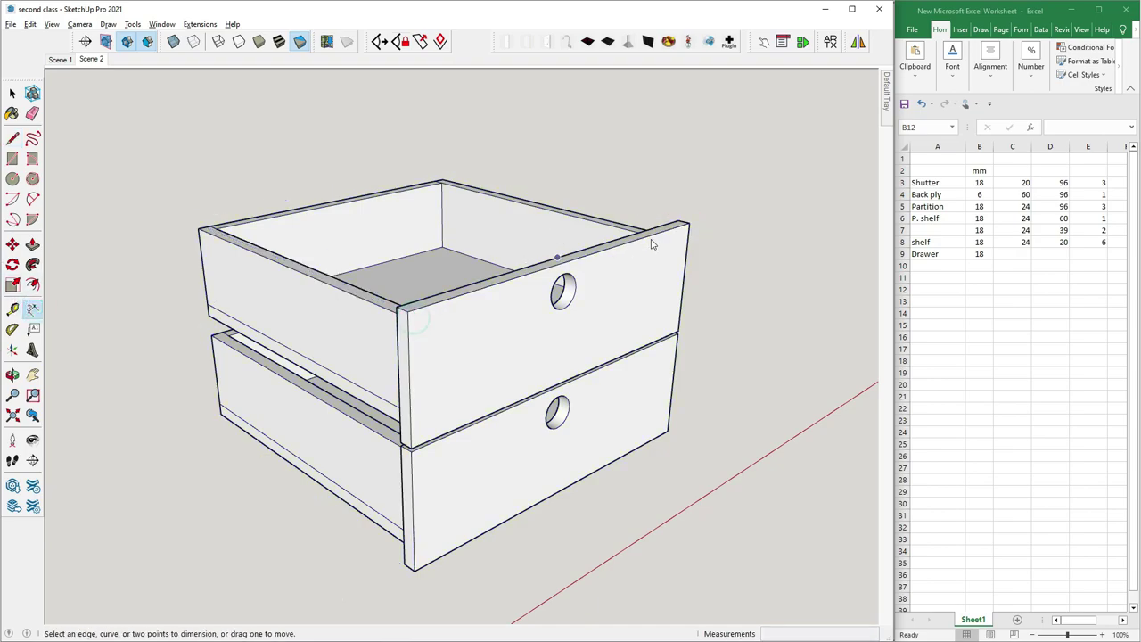
left_click(686, 222)
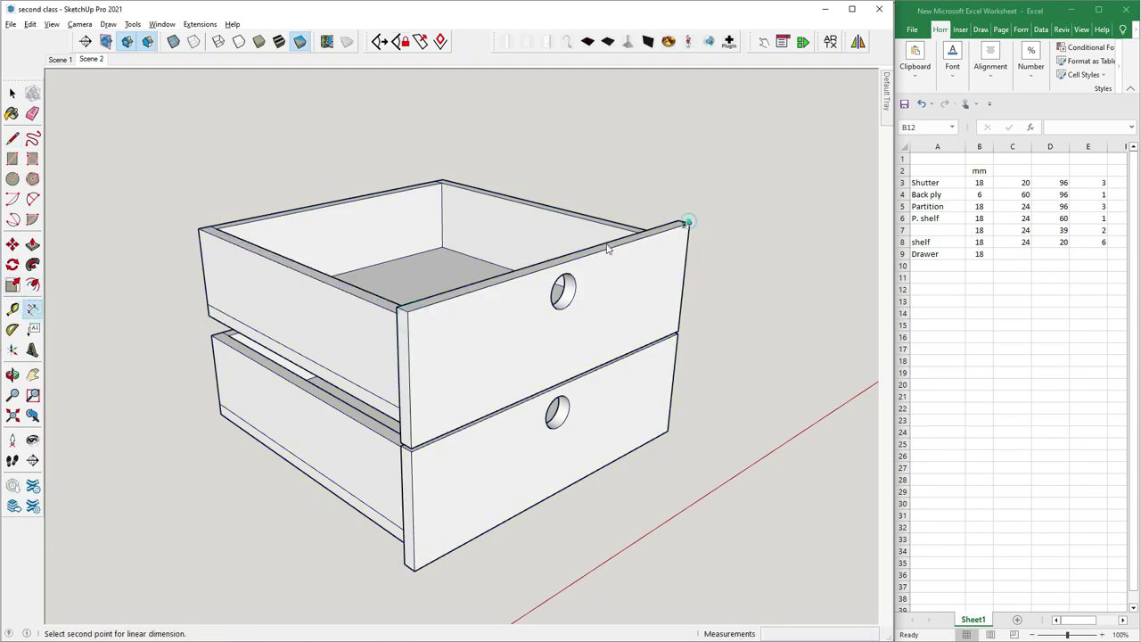
key("Escape")
left_click(407, 311)
key("Escape")
scroll(467, 408, "down", 1)
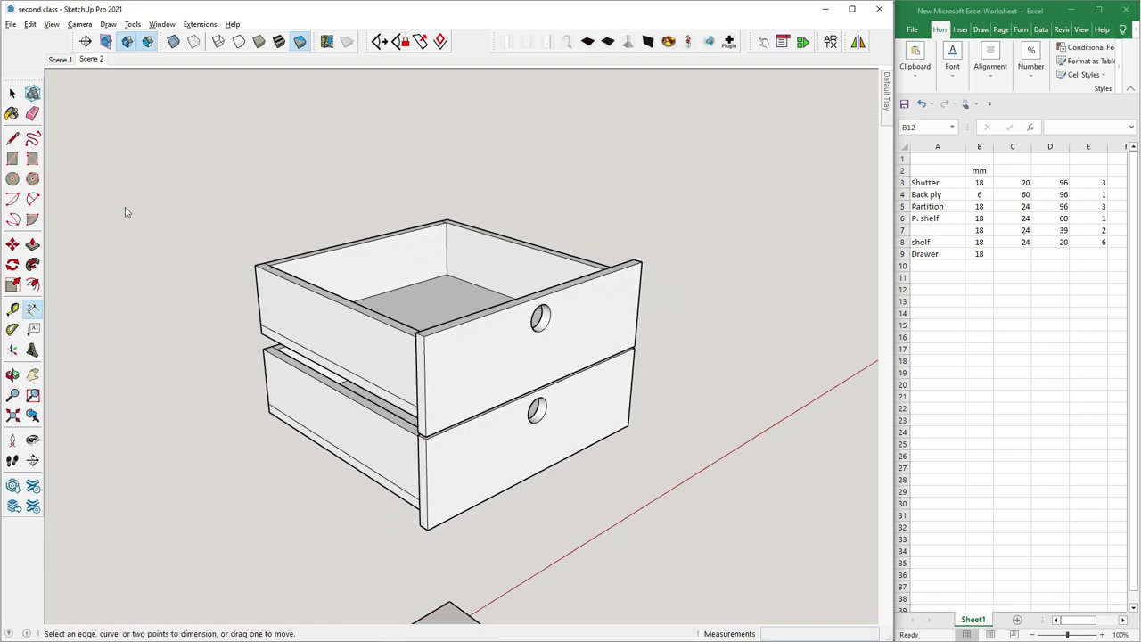
left_click(13, 92)
Fill the Drawer row with width 6, height 20 and count 2 in C9–E9
left_click(1010, 253)
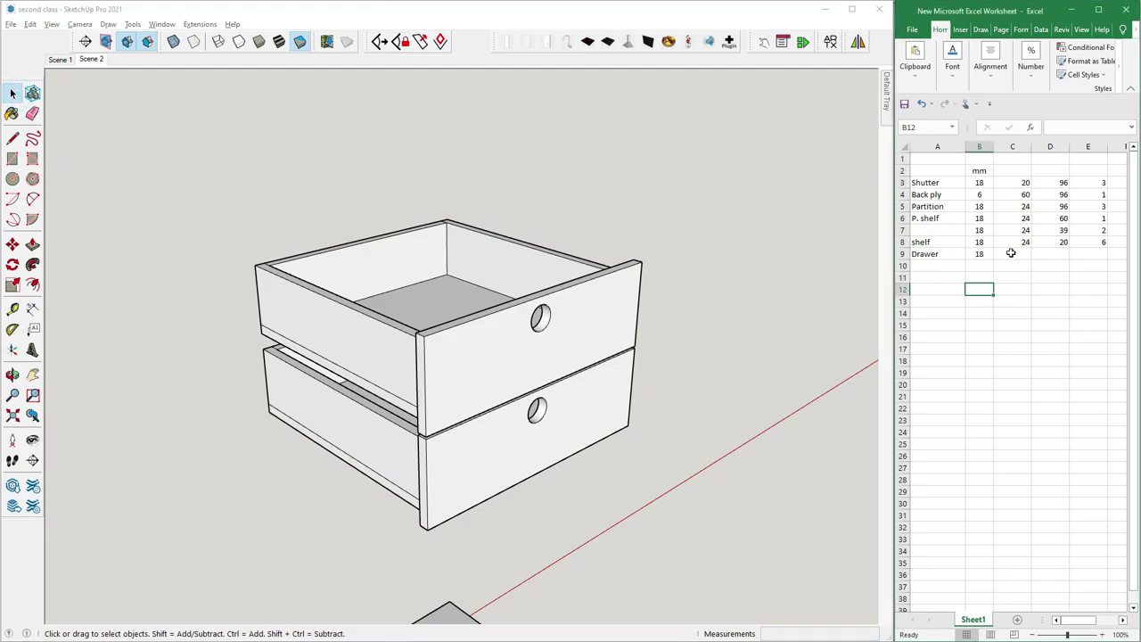
left_click(1011, 253)
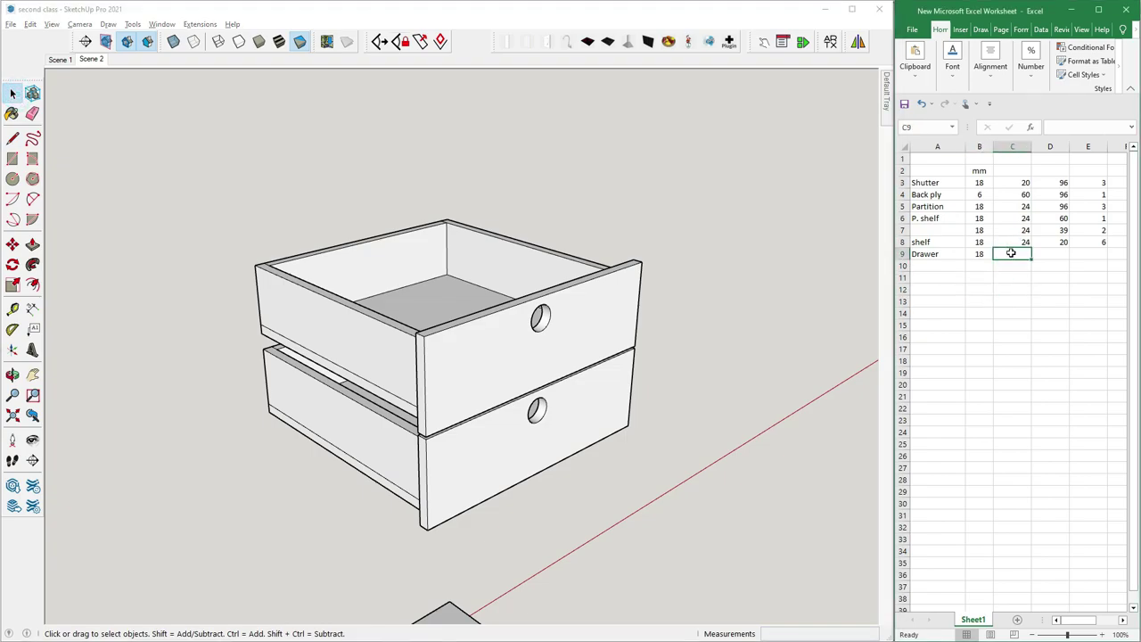
type("6")
left_click(1043, 253)
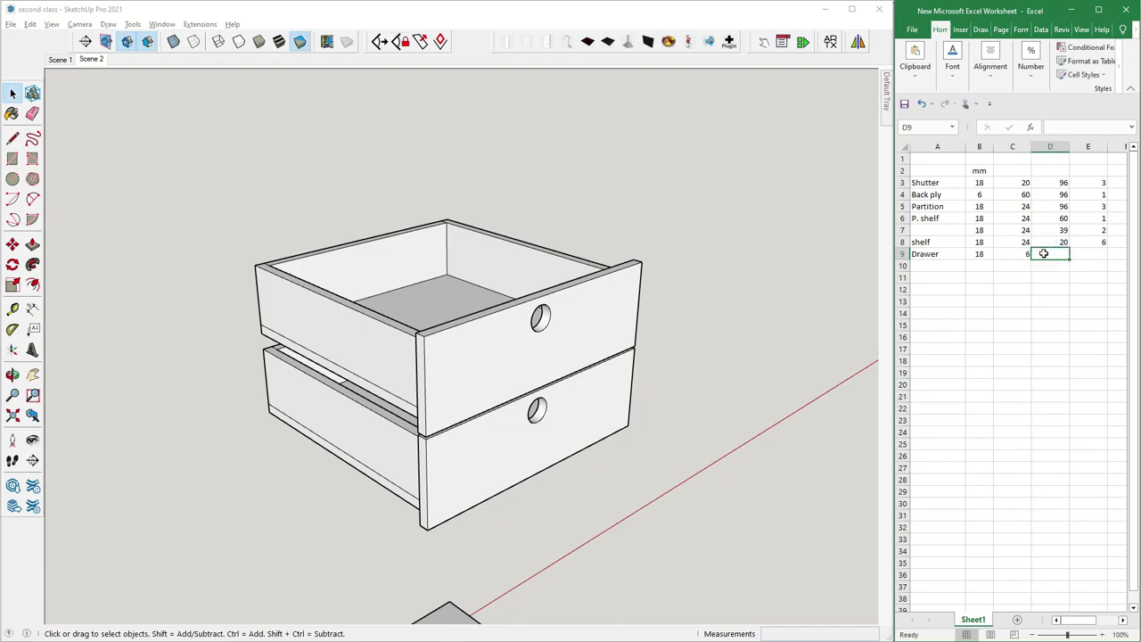
type("20")
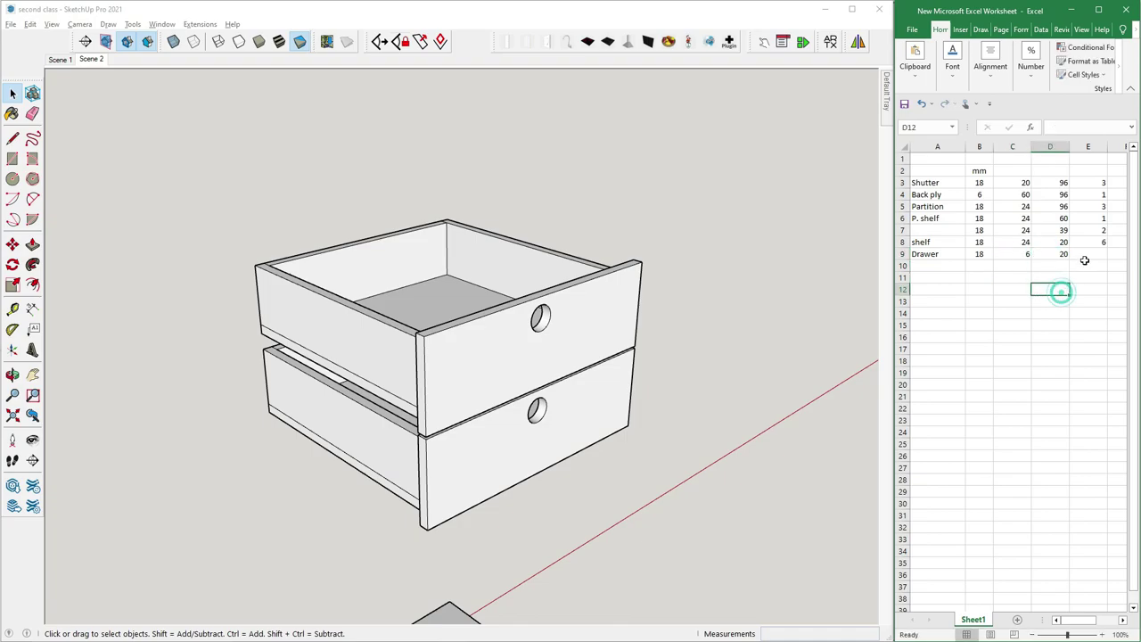
left_click(1088, 255)
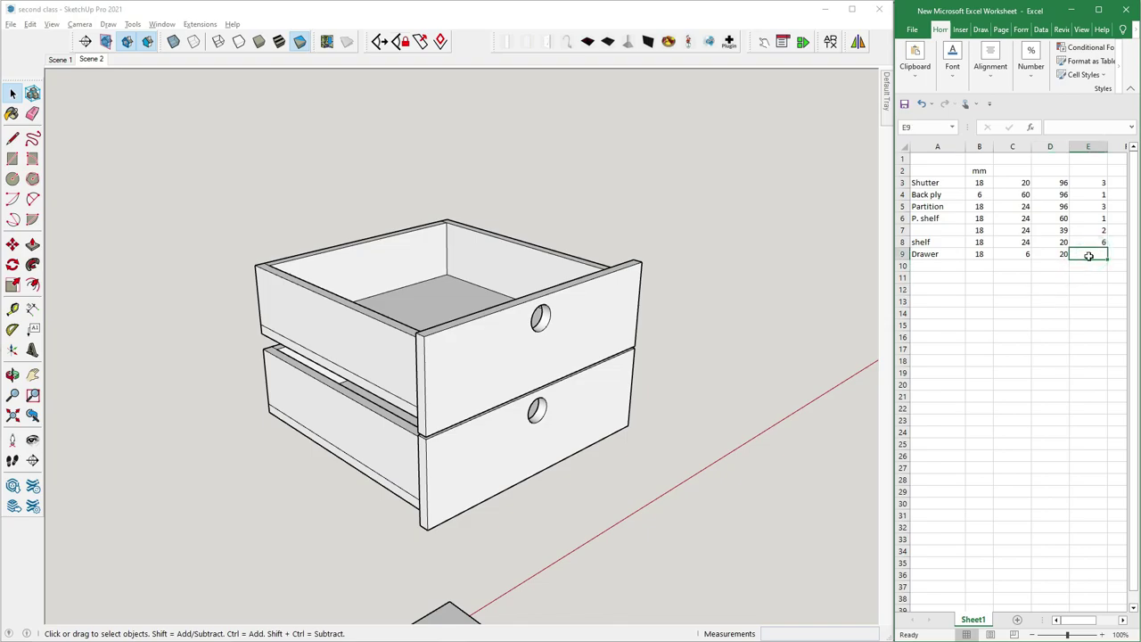
type("2")
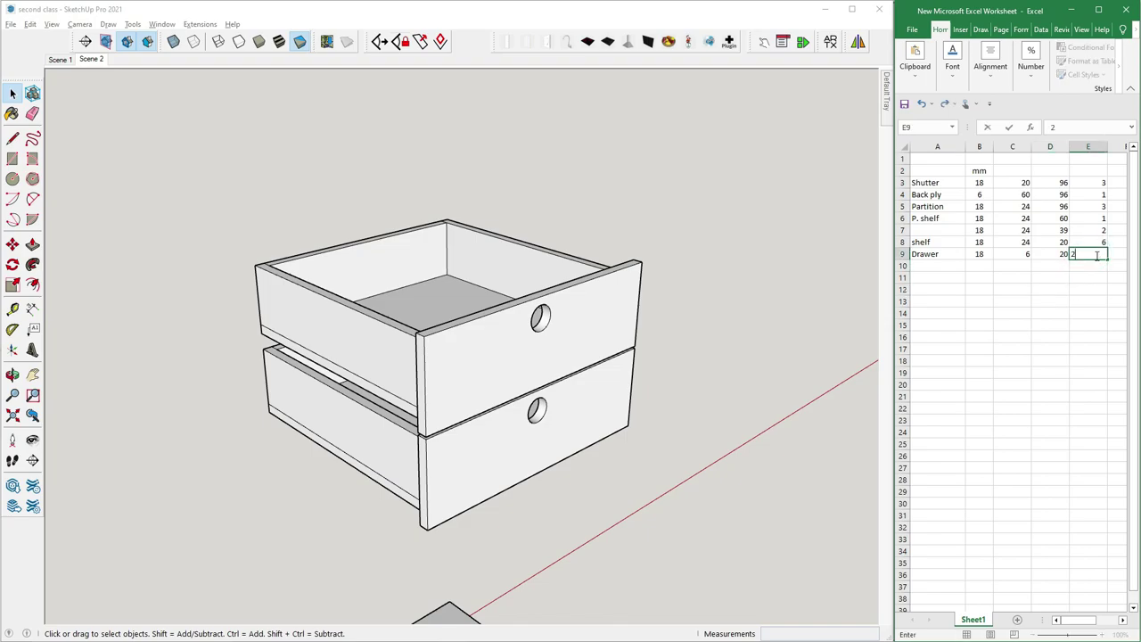
left_click(754, 306)
Open the drawer group and inspect its front, back and floor panels from several angles
middle_click_drag(596, 374, 477, 348)
scroll(478, 351, "up", 2)
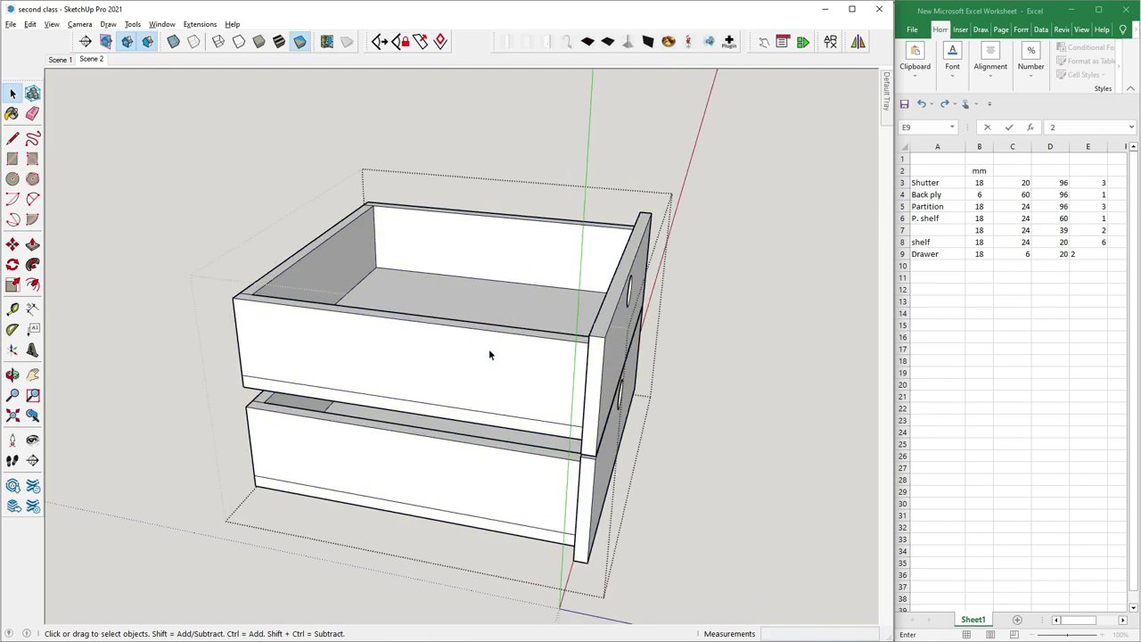
double_click(498, 350)
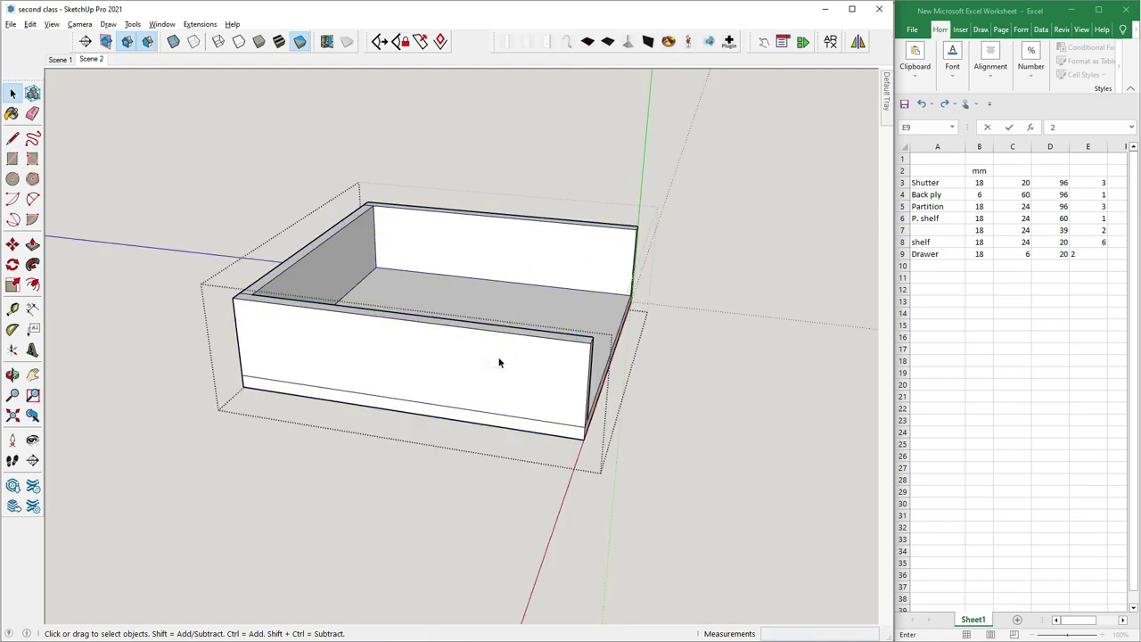
mouse_move(498, 350)
middle_mouse_down()
mouse_move(308, 389)
mouse_move(517, 377)
mouse_move(382, 383)
mouse_move(407, 348)
mouse_move(367, 186)
mouse_move(578, 173)
mouse_move(437, 371)
middle_mouse_up()
left_click(433, 372)
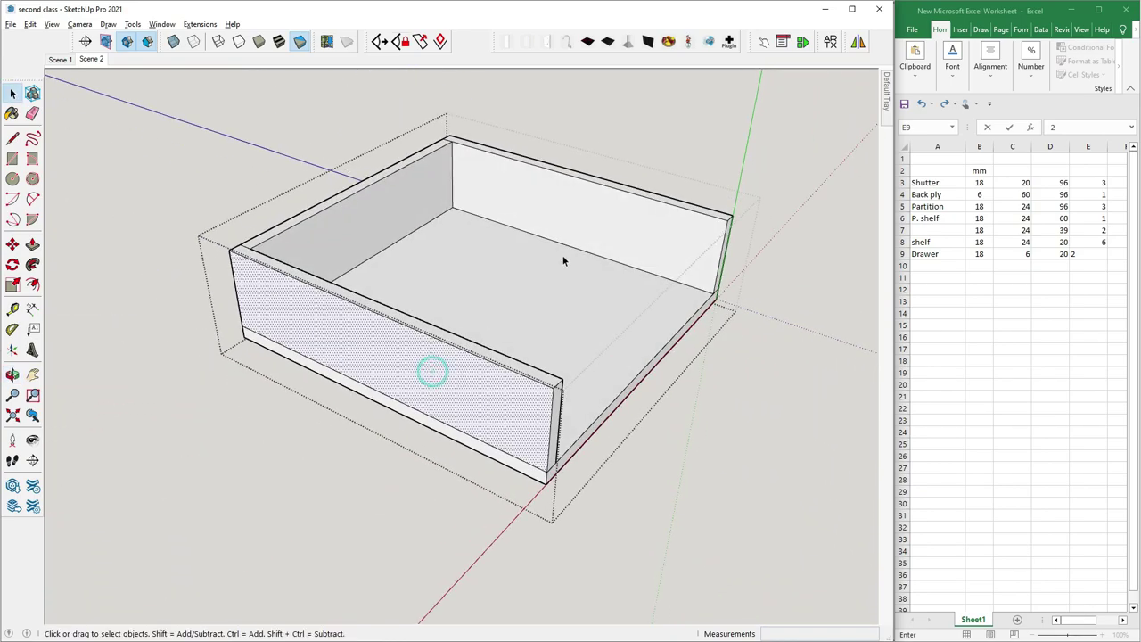
left_click(618, 215)
mouse_move(586, 246)
middle_mouse_down()
mouse_move(552, 326)
mouse_move(313, 295)
mouse_move(401, 407)
mouse_move(331, 366)
middle_mouse_up()
left_click(499, 437)
mouse_move(499, 438)
middle_mouse_down()
mouse_move(471, 407)
mouse_move(535, 383)
middle_mouse_up()
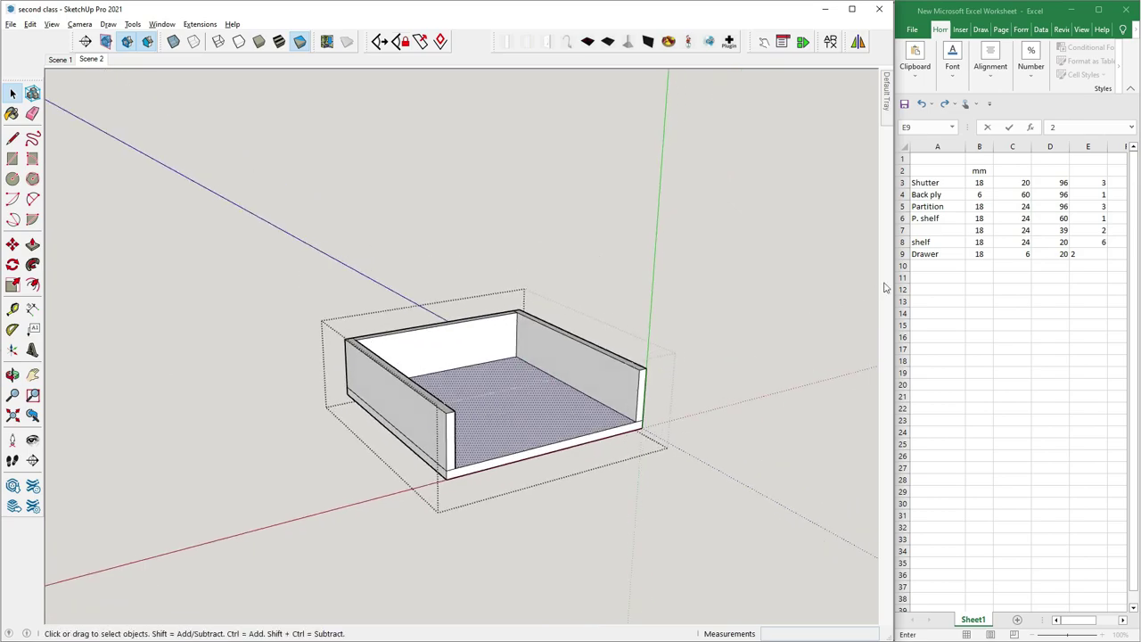
mouse_move(395, 473)
middle_mouse_down()
mouse_move(479, 377)
mouse_move(107, 283)
middle_mouse_up()
Enter the next drawer part as 24 wide in C10 and 20 high in D10
left_click(32, 308)
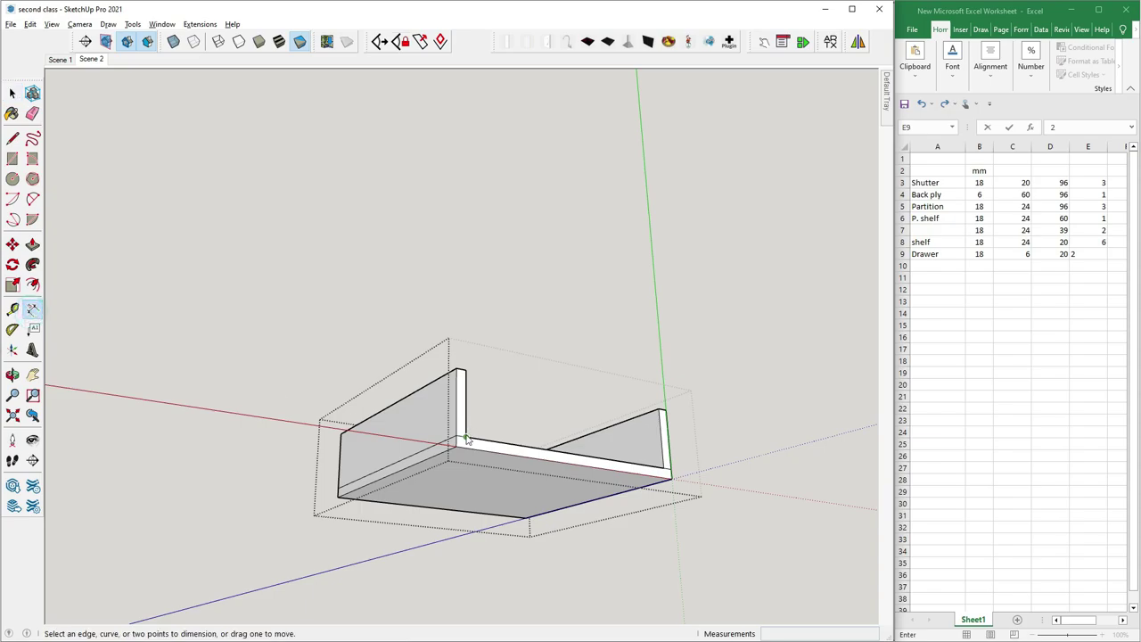
left_click(455, 445)
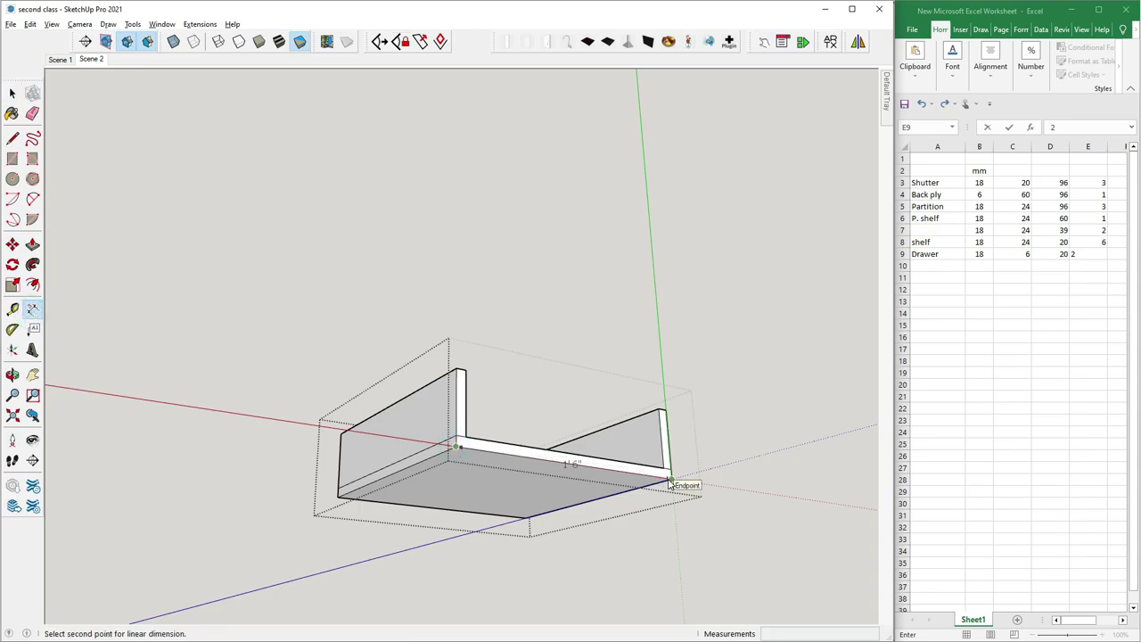
key("Escape")
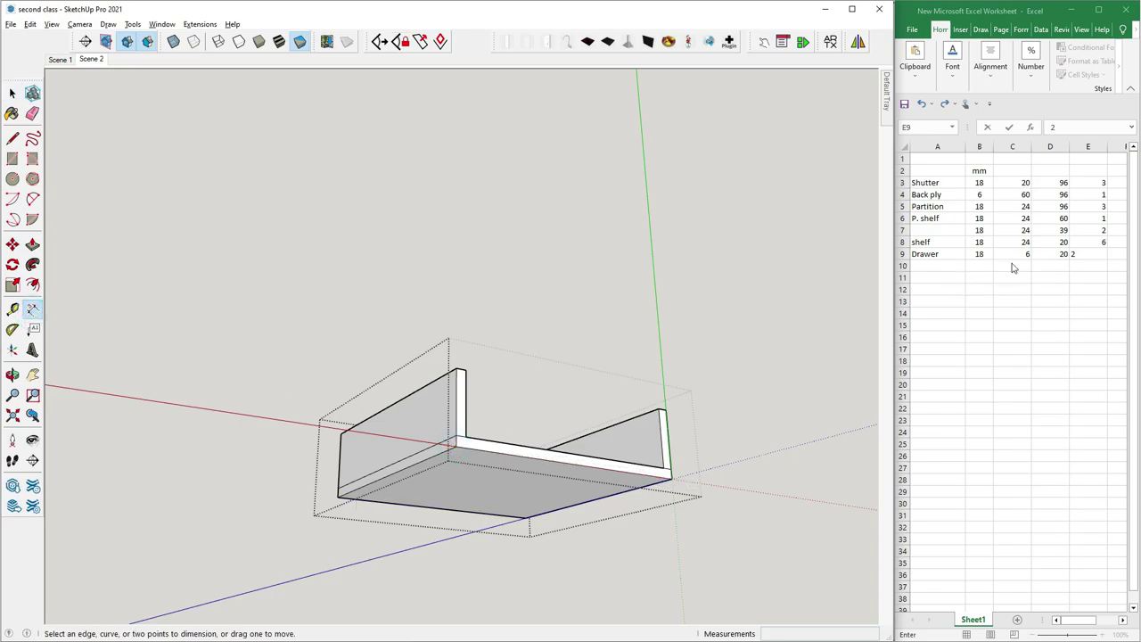
left_click(1011, 266)
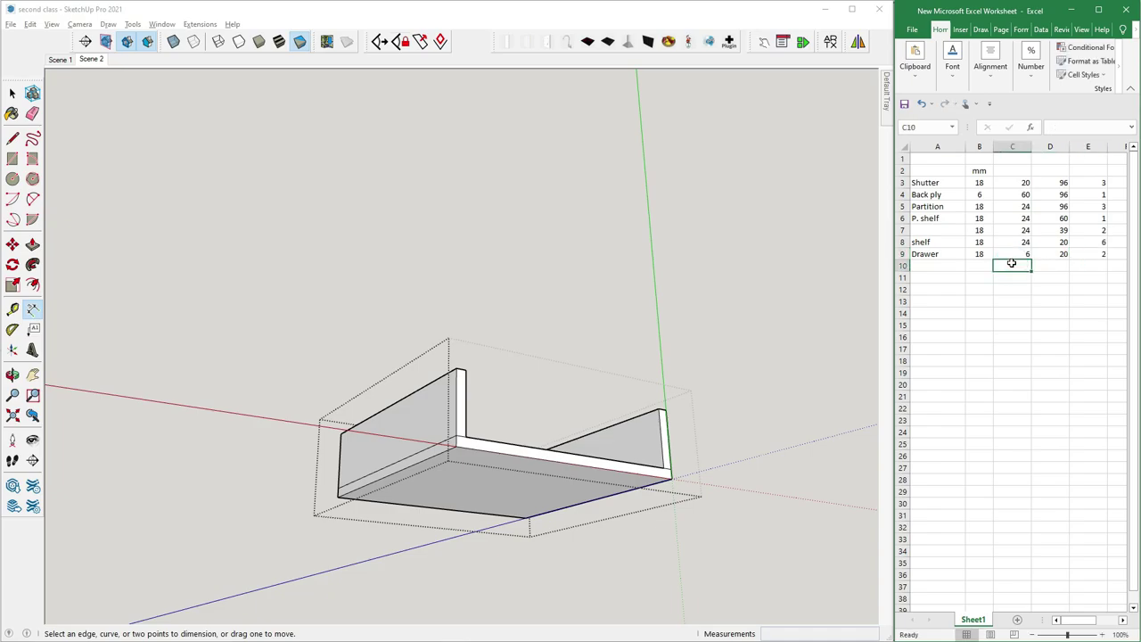
type("24")
left_click(1057, 270)
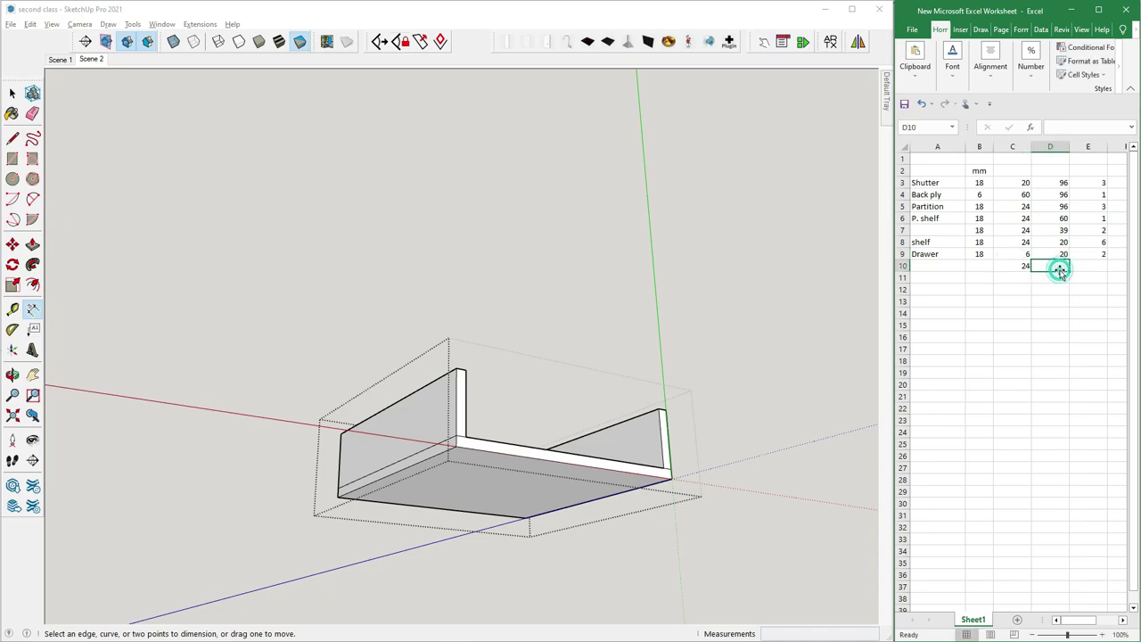
type("20")
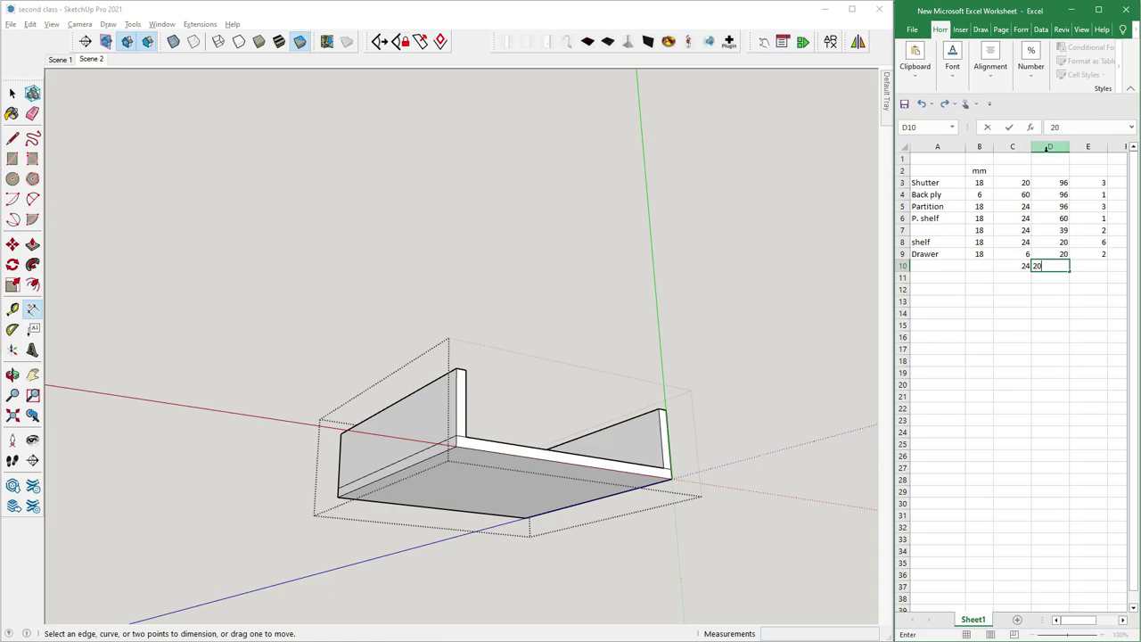
left_click(1014, 276)
mouse_move(823, 311)
middle_mouse_down()
mouse_move(578, 543)
mouse_move(466, 532)
mouse_move(290, 407)
middle_mouse_up()
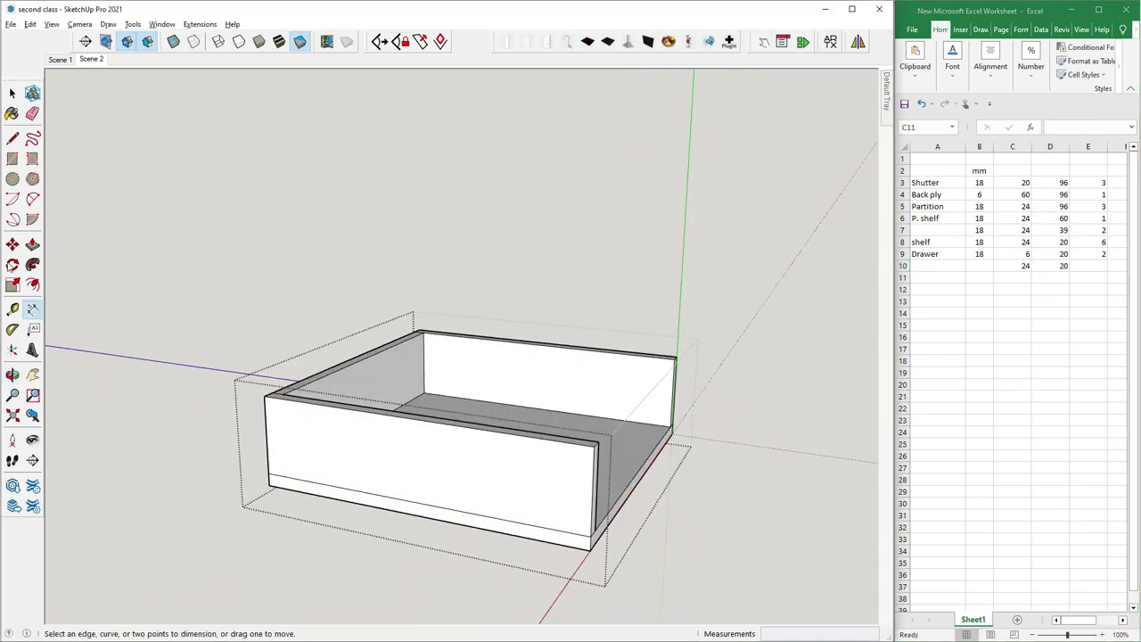
Dimension the drawer front width as 1'6", then erase that dimension
left_click(263, 396)
left_click(593, 446)
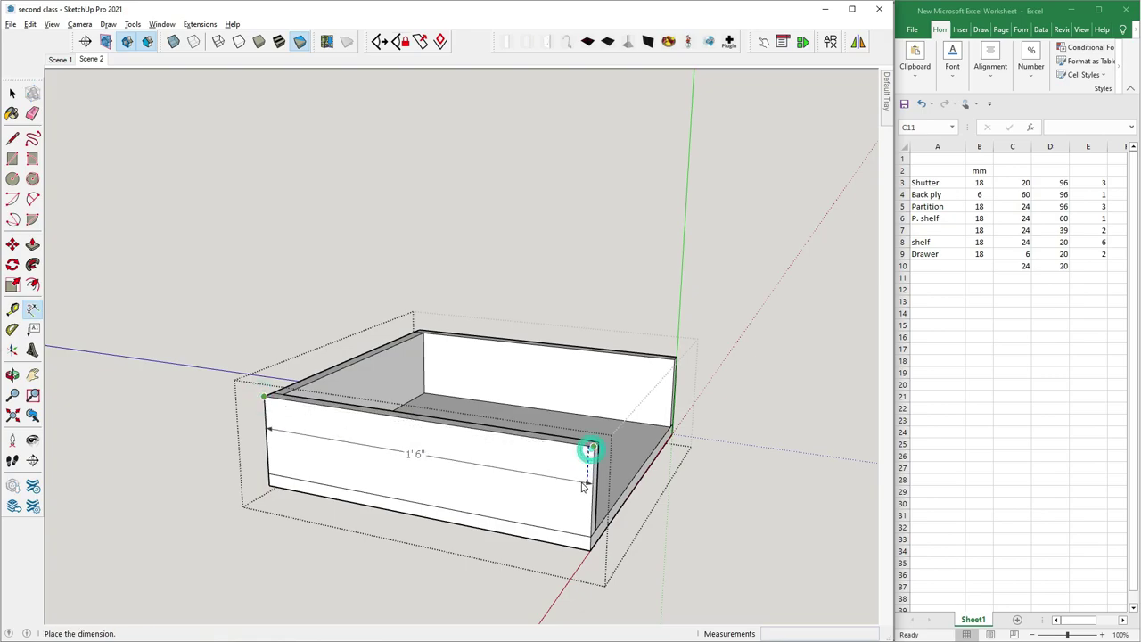
left_click(584, 488)
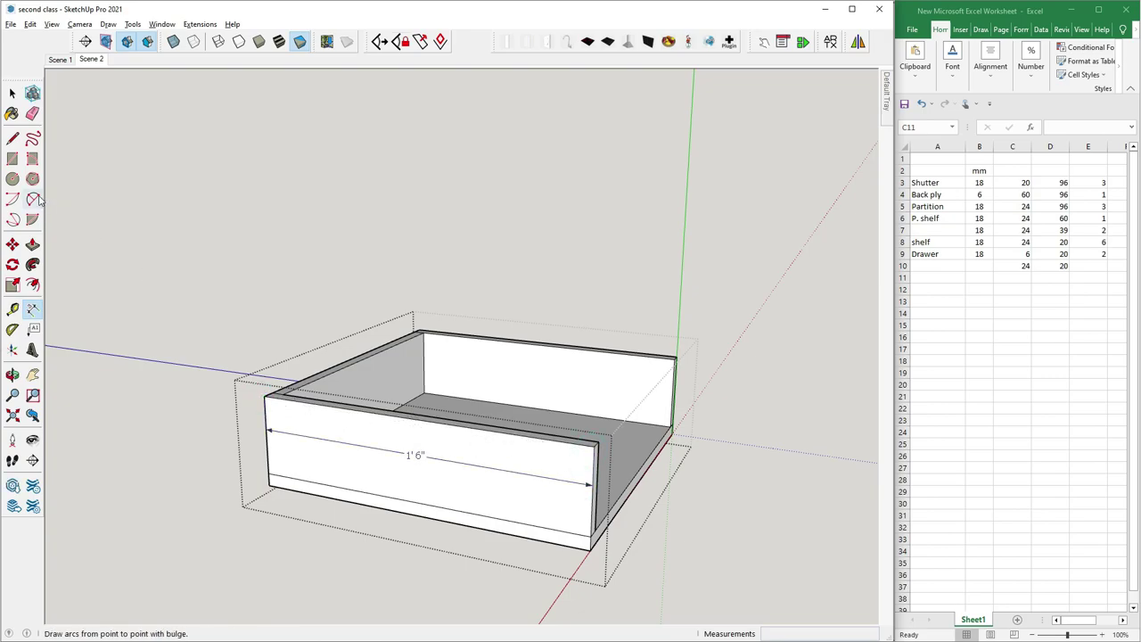
left_click(32, 113)
left_click(377, 446)
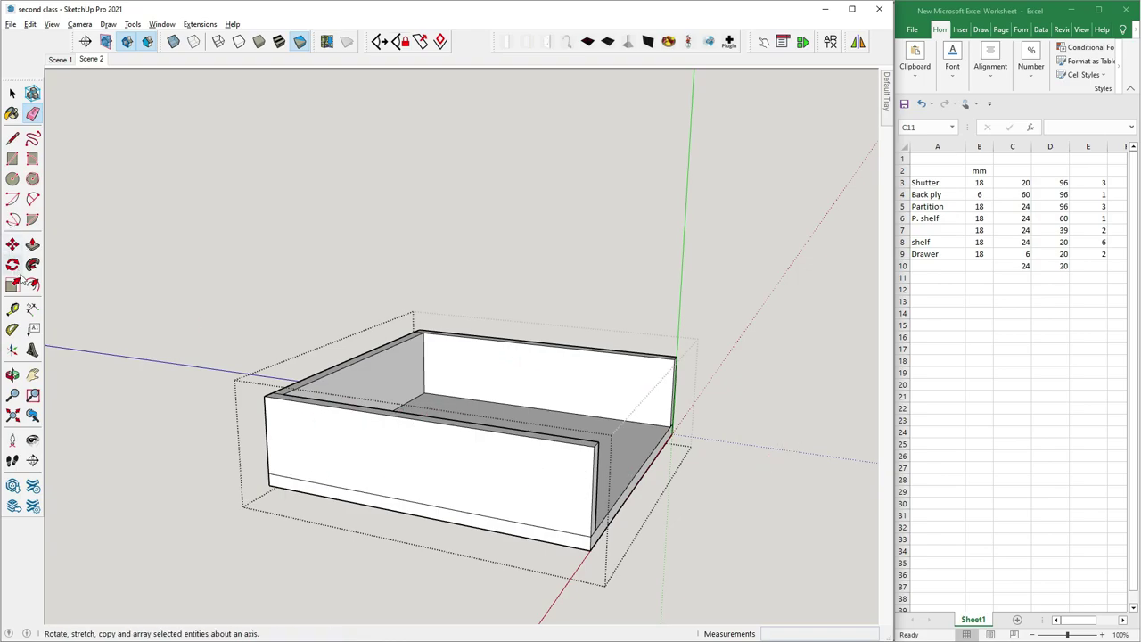
Measure the front panel height as 4", then undo the dimension
left_click(32, 308)
left_click(592, 444)
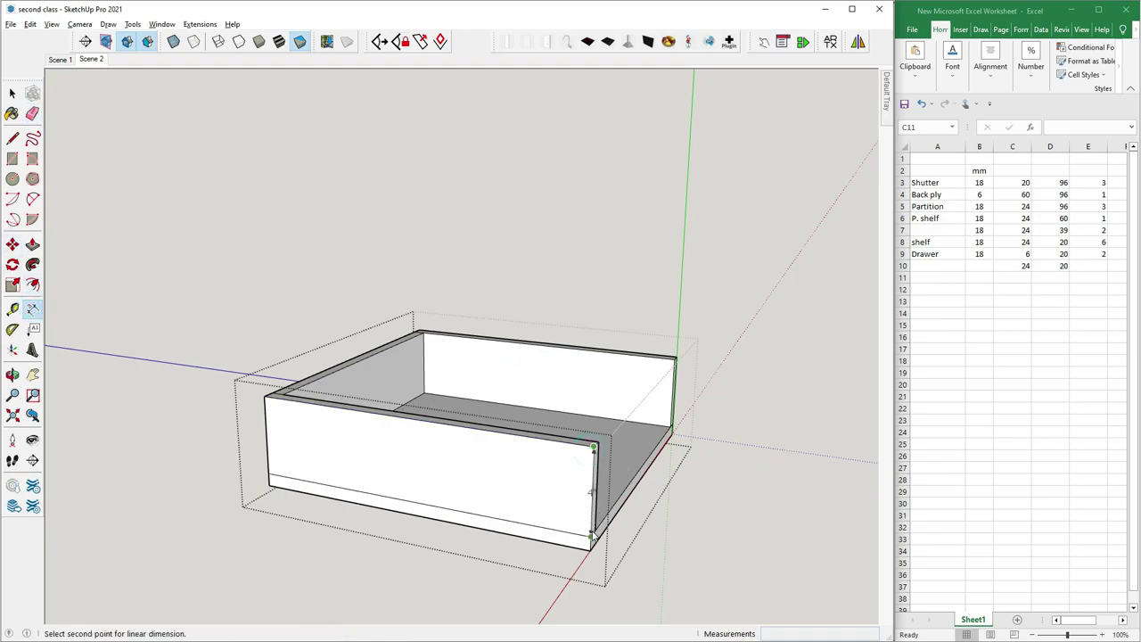
left_click(590, 537)
left_click(562, 515)
key("ctrl+z")
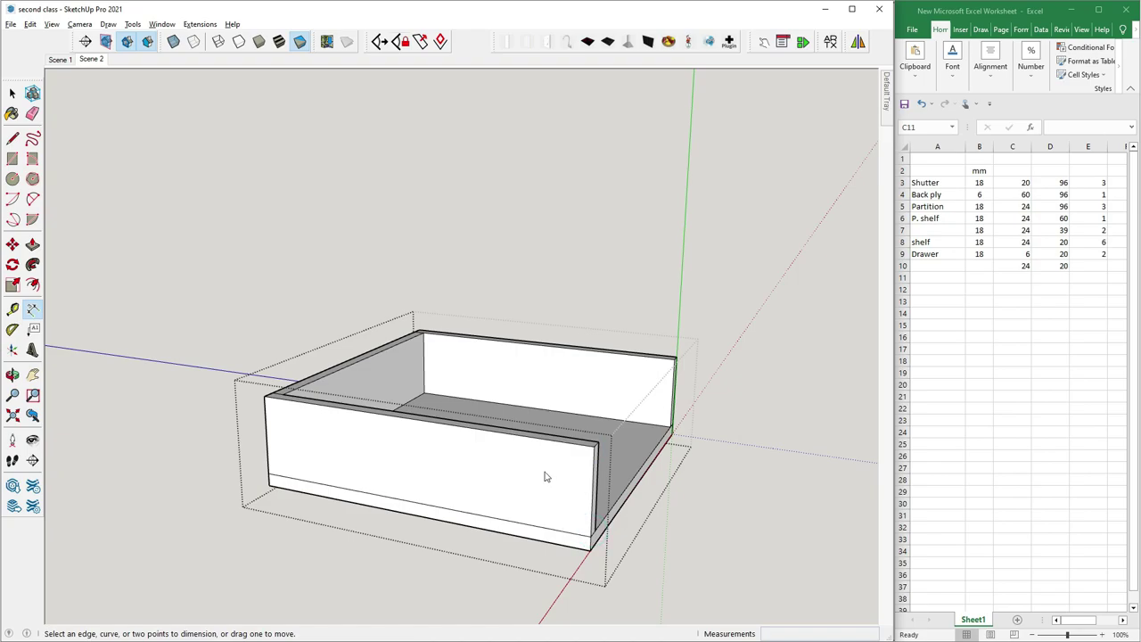
Orbit to a corner view of the drawer box and start a dimension, then cancel it
middle_click_drag(405, 470, 558, 557)
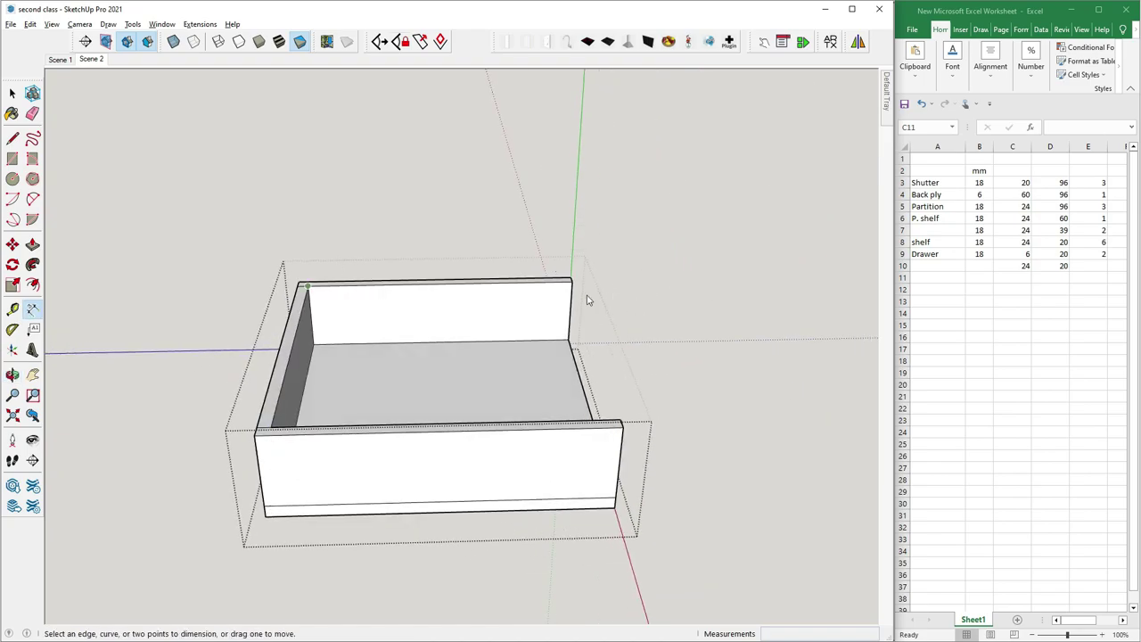
middle_click_drag(589, 300, 584, 442)
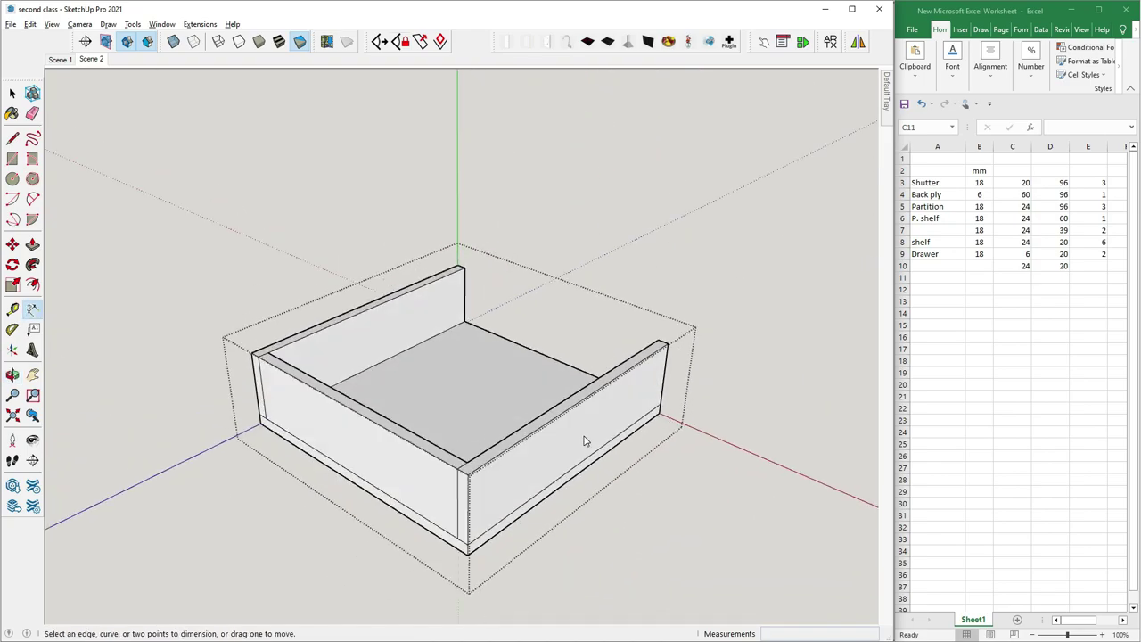
left_click(667, 344)
left_click(467, 474)
key("Escape")
left_click(265, 353)
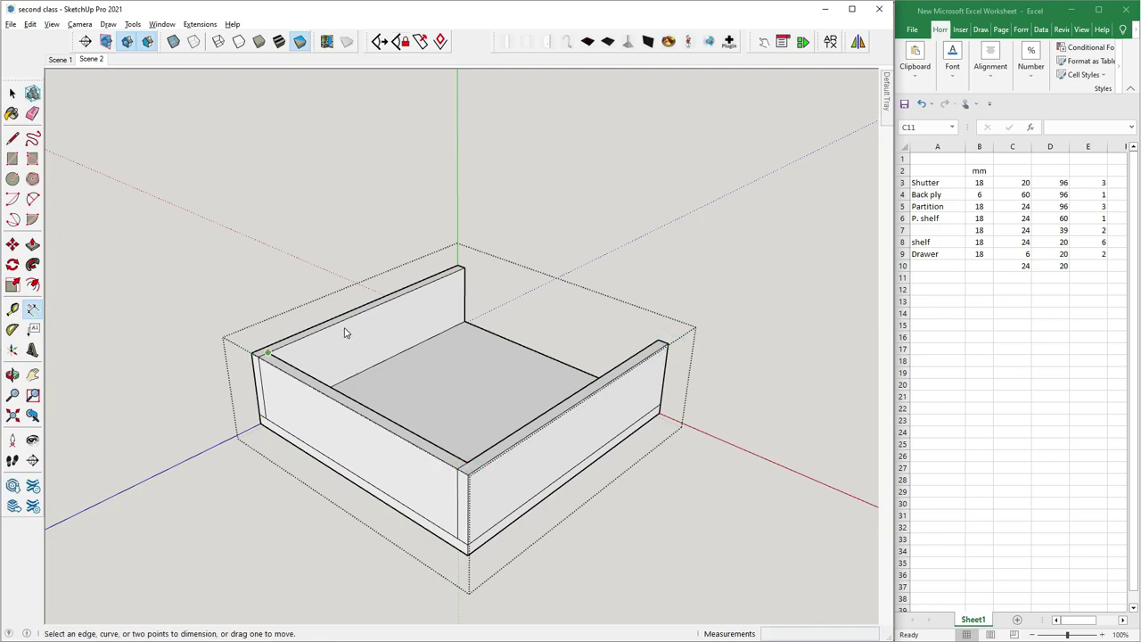
Enter 24 in C11 and 4 in D11 for another drawer part
left_click(1013, 278)
type("24")
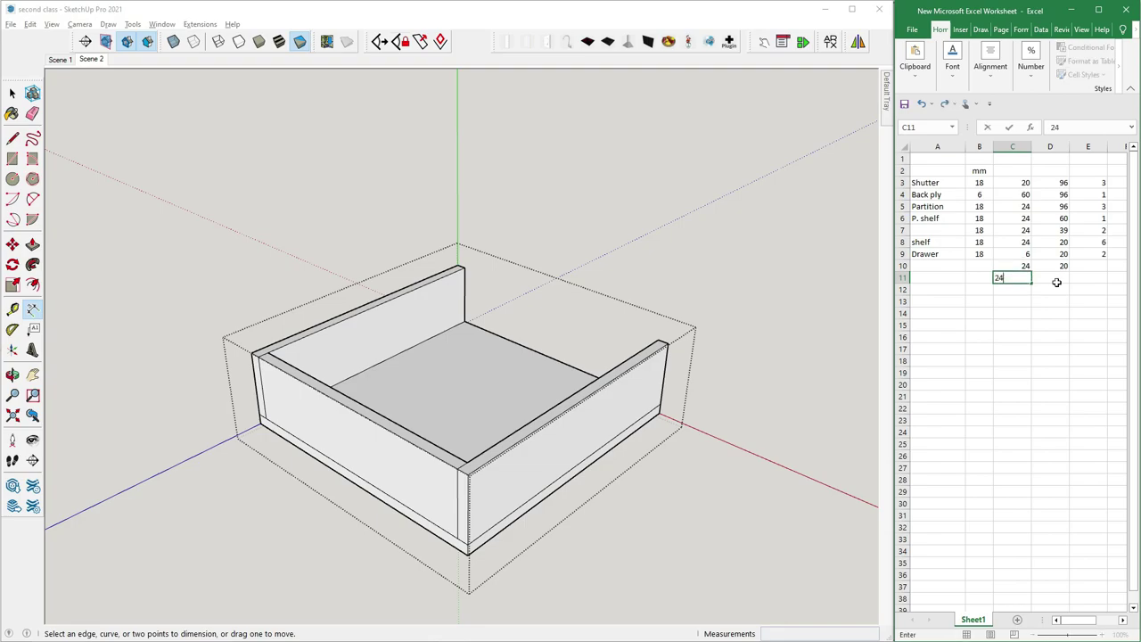
left_click(1056, 281)
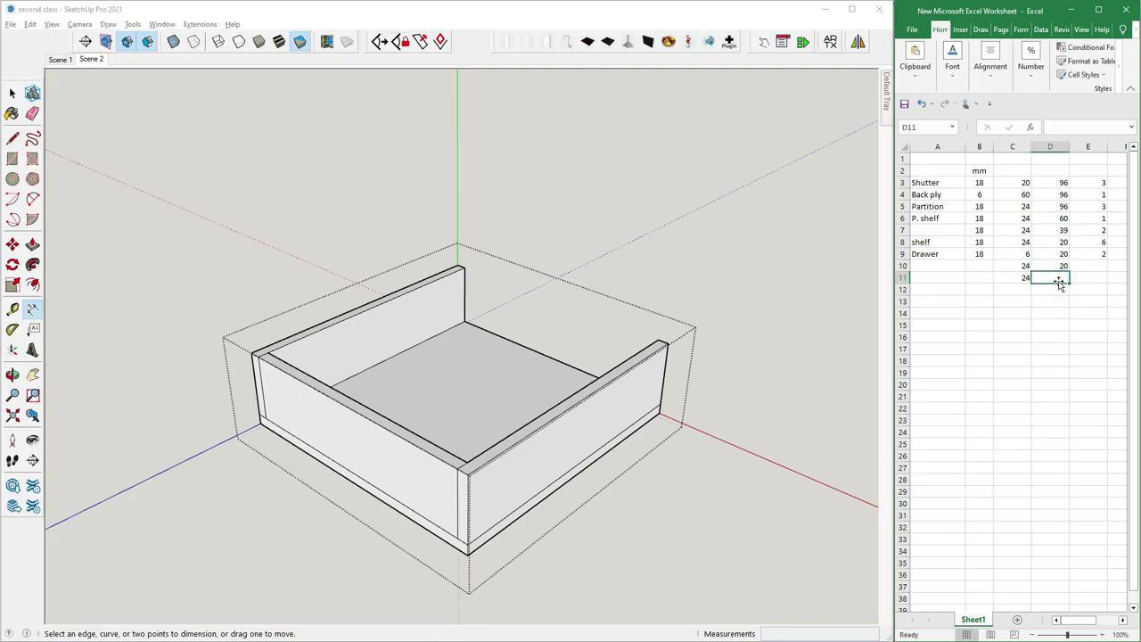
type("4")
key("Tab")
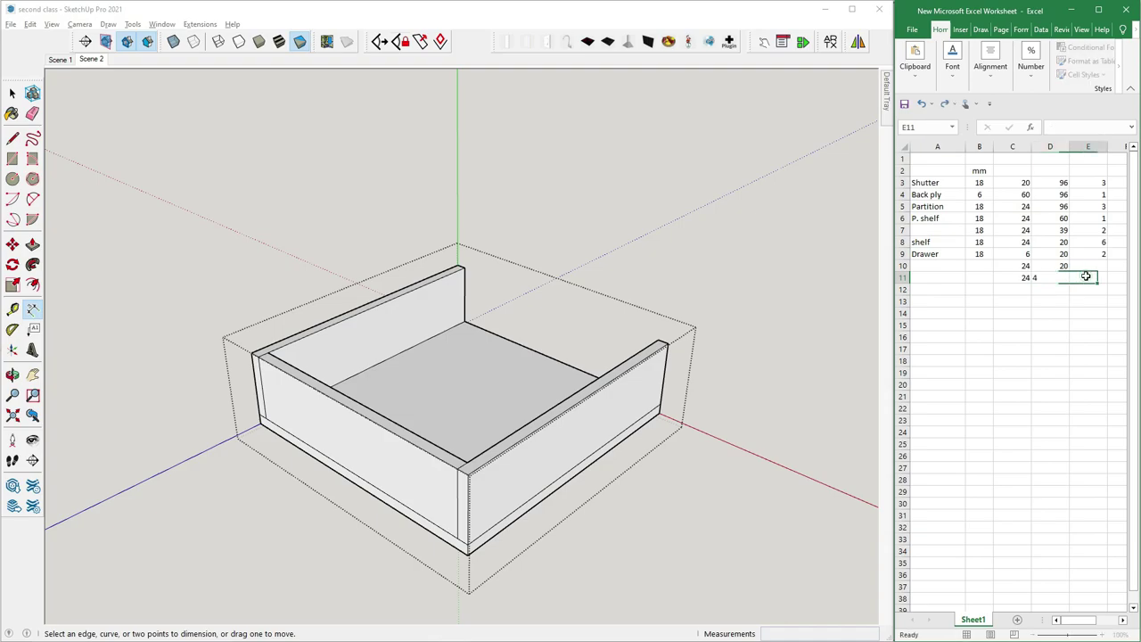
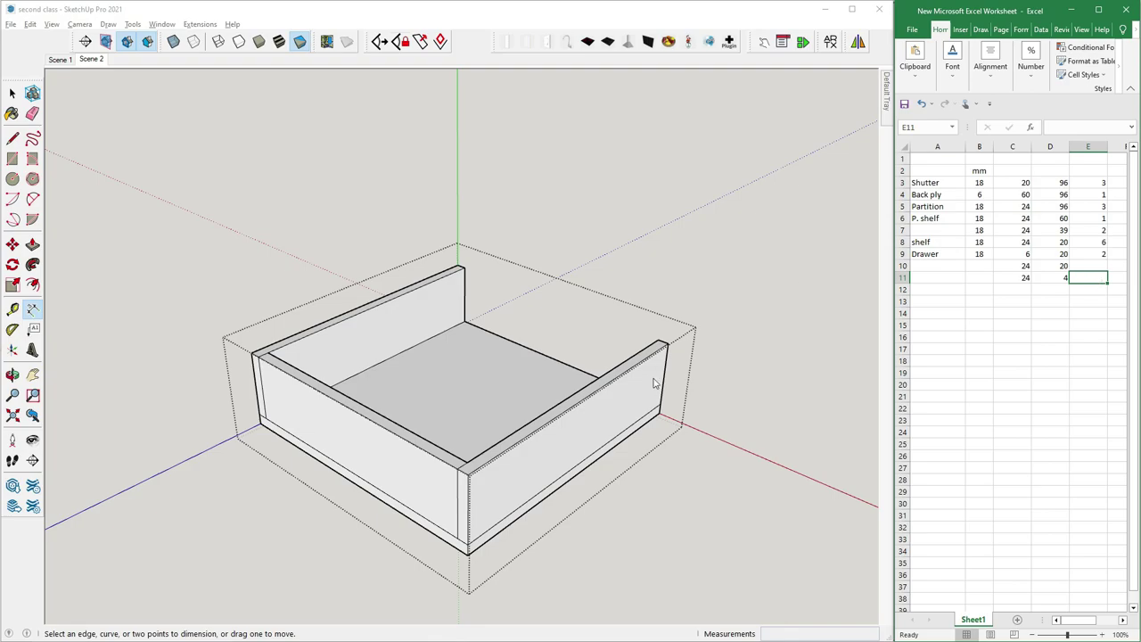
Enter a quantity of 4 in E11 for the 24 by 4 drawer row
double_click(1095, 280)
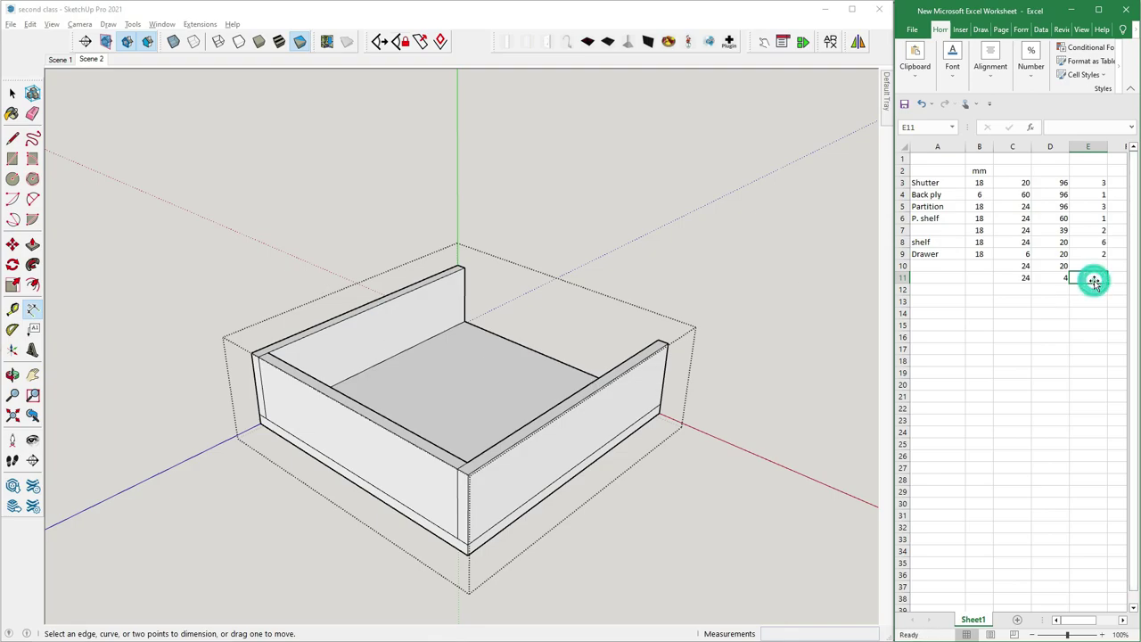
type("4")
left_click(1090, 325)
left_click(1088, 265)
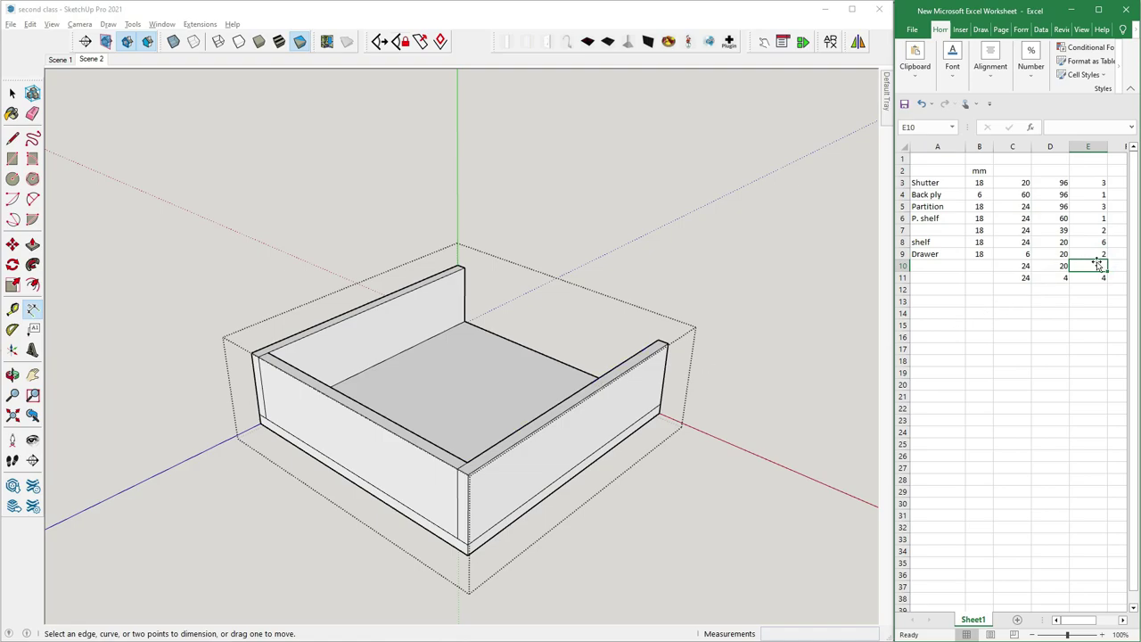
type("2")
left_click(1084, 326)
Orbit the SketchUp drawer and measure its edges to check the drawer sizes
middle_click_drag(535, 463, 379, 423)
left_click(360, 398)
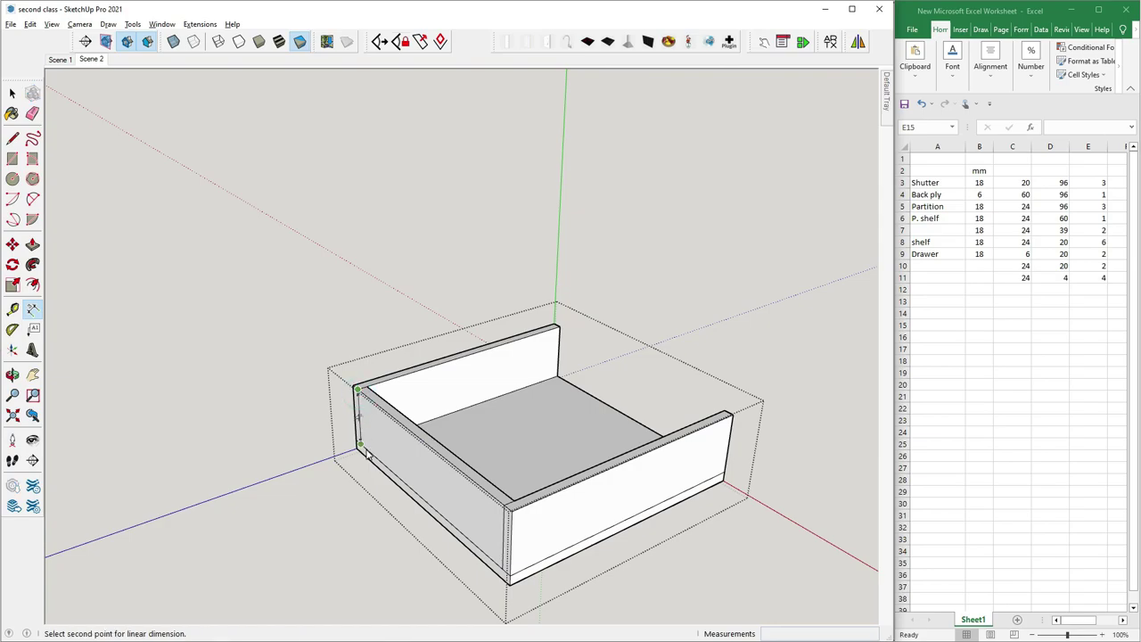
left_click(369, 453)
key("Escape")
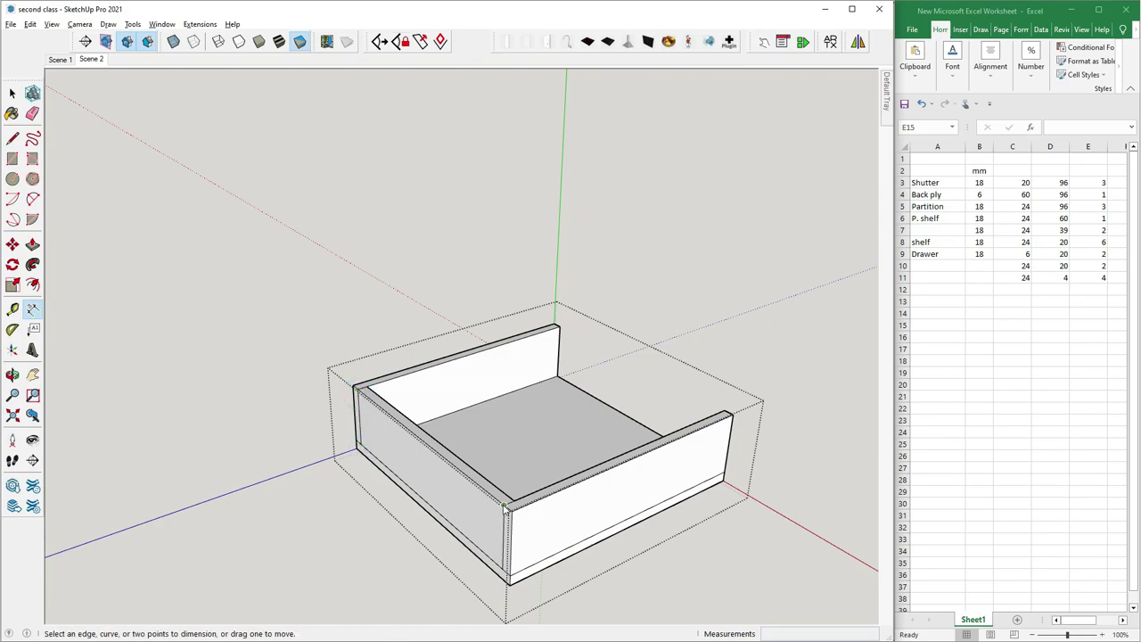
left_click(505, 508)
left_click(356, 388)
key("Escape")
Fill row 12 with width 16, length 4 and quantity 2
left_click(1018, 289)
left_click(1018, 289)
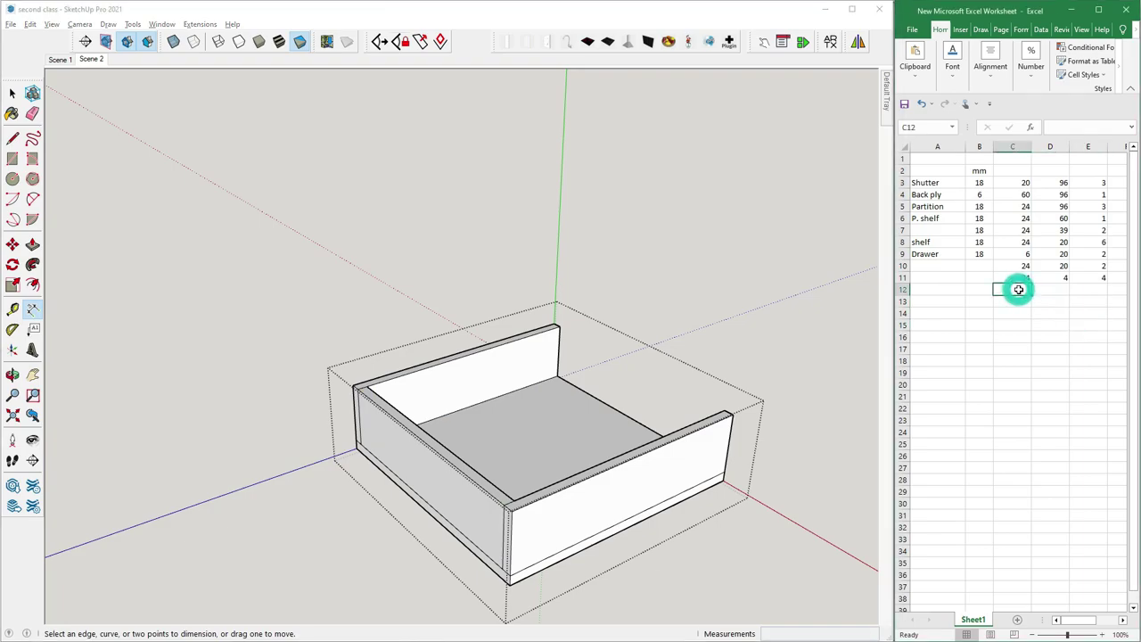
type("16")
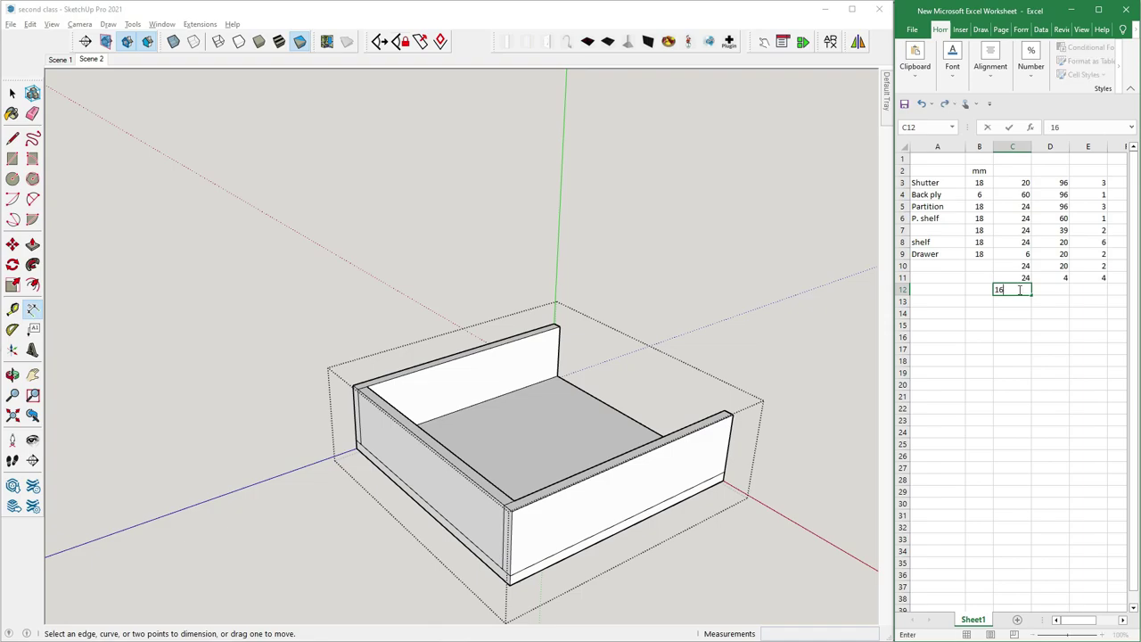
left_click(1066, 289)
type("4")
left_click(1087, 289)
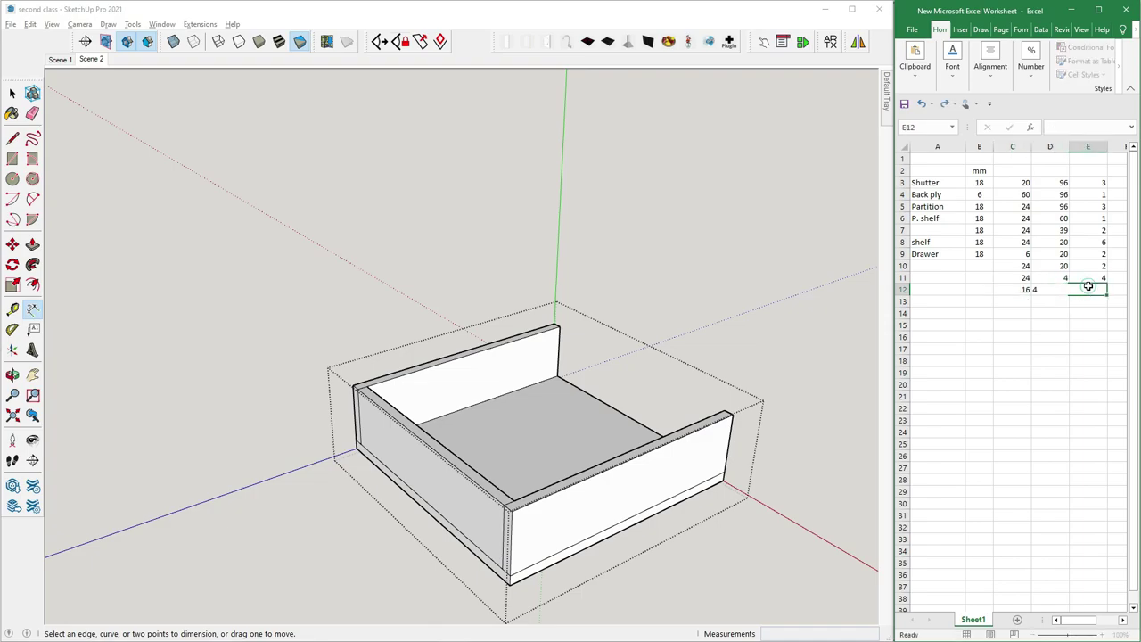
type("2")
left_click(1088, 326)
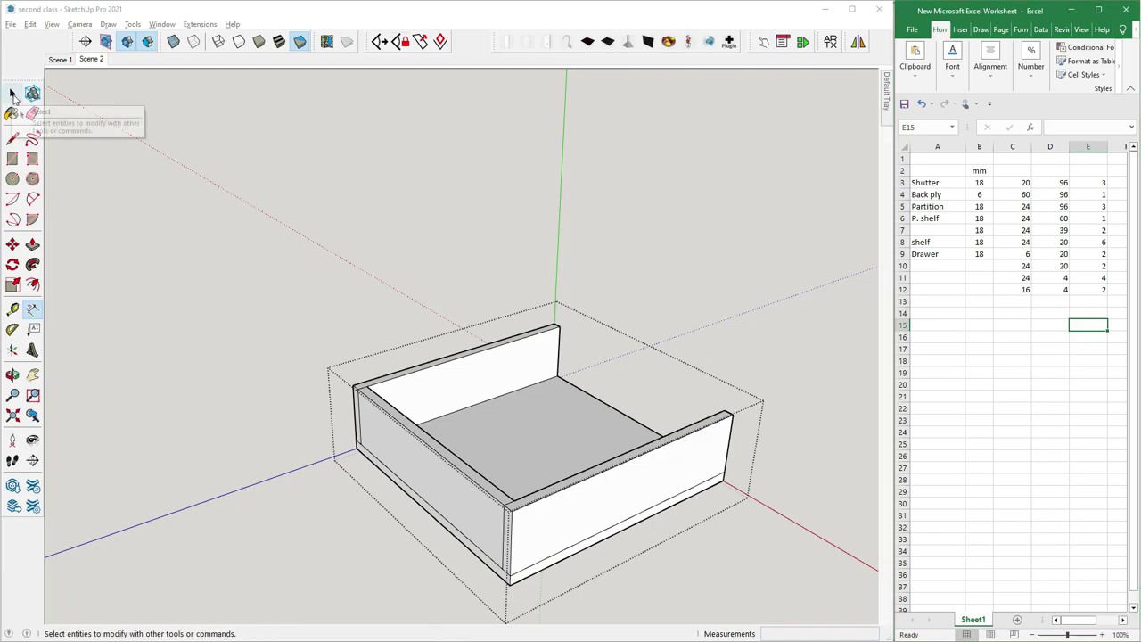
Label A12 as 'back' and A11 as 'side' in the cutting list
left_click(10, 93)
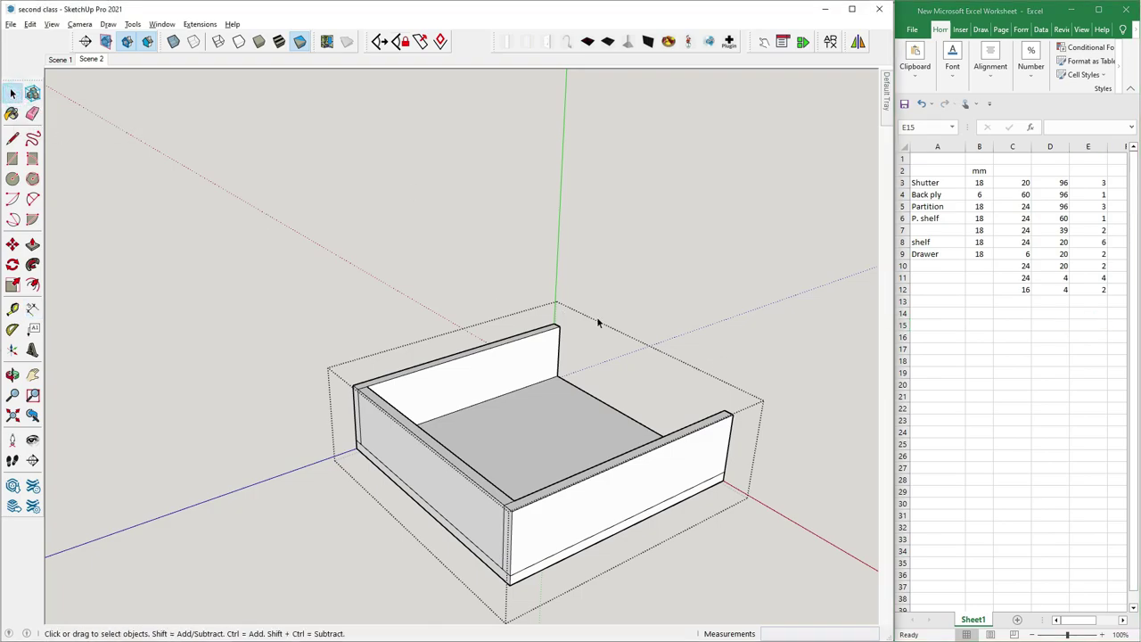
left_click(897, 285)
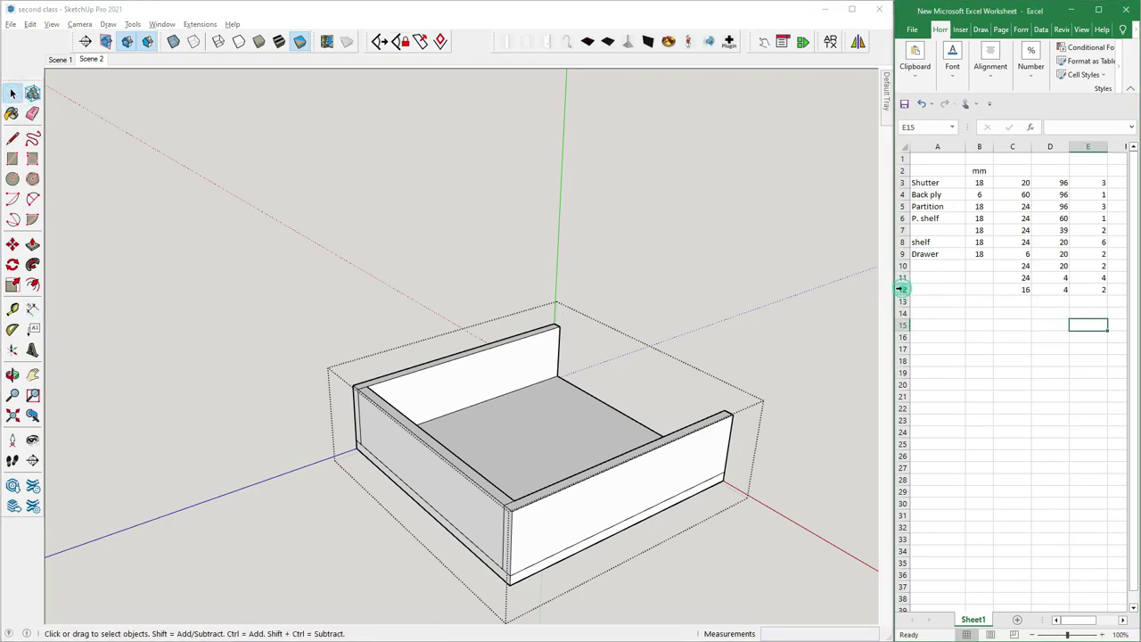
left_click(940, 288)
type("back")
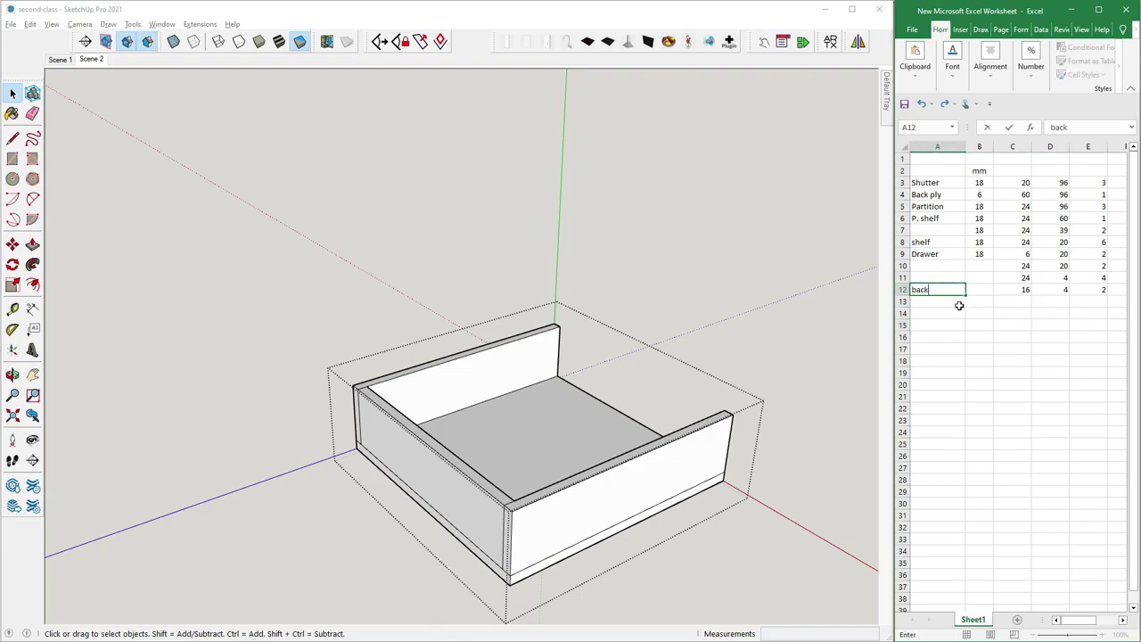
key("Return")
left_click(936, 277)
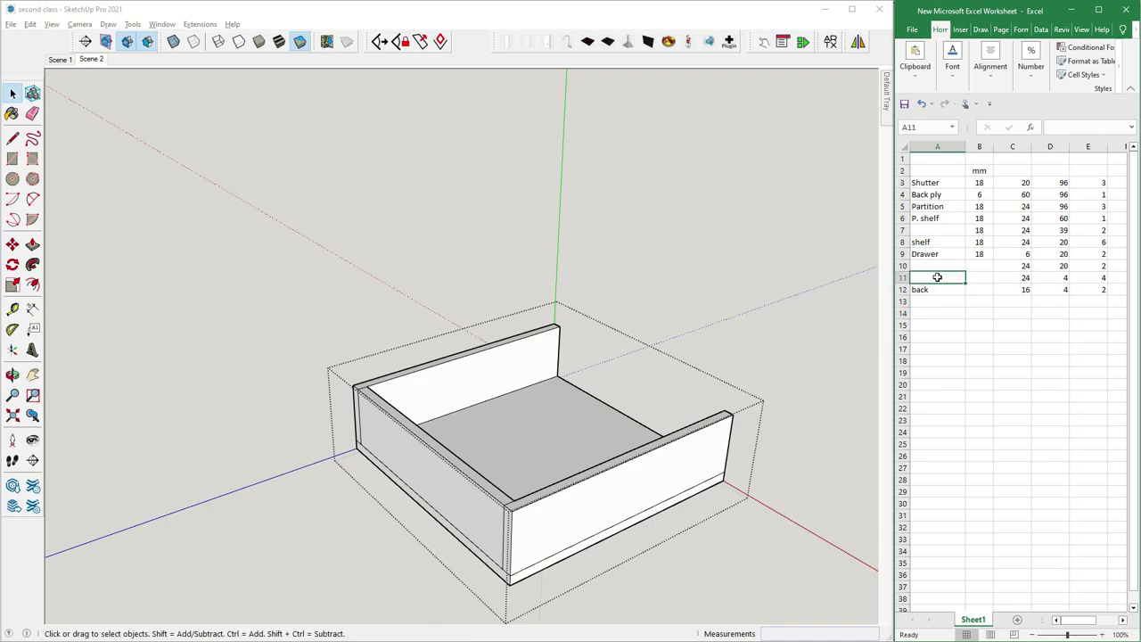
type("side")
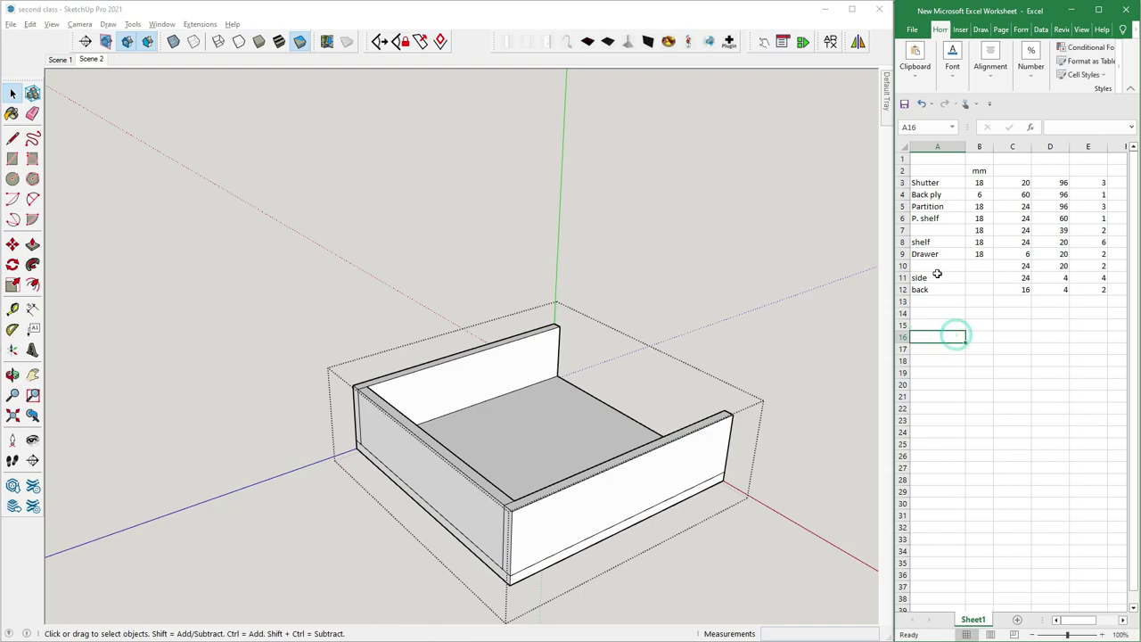
left_click(937, 265)
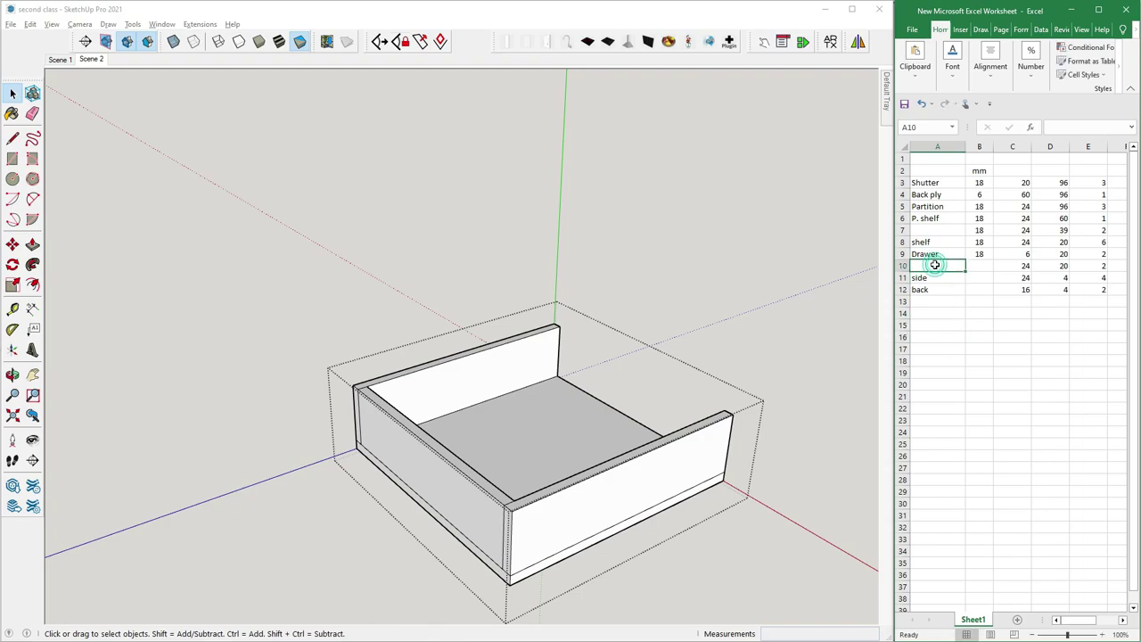
Label A10 as 'bottom' for the drawer's bottom panel
left_click(557, 436)
double_click(933, 265)
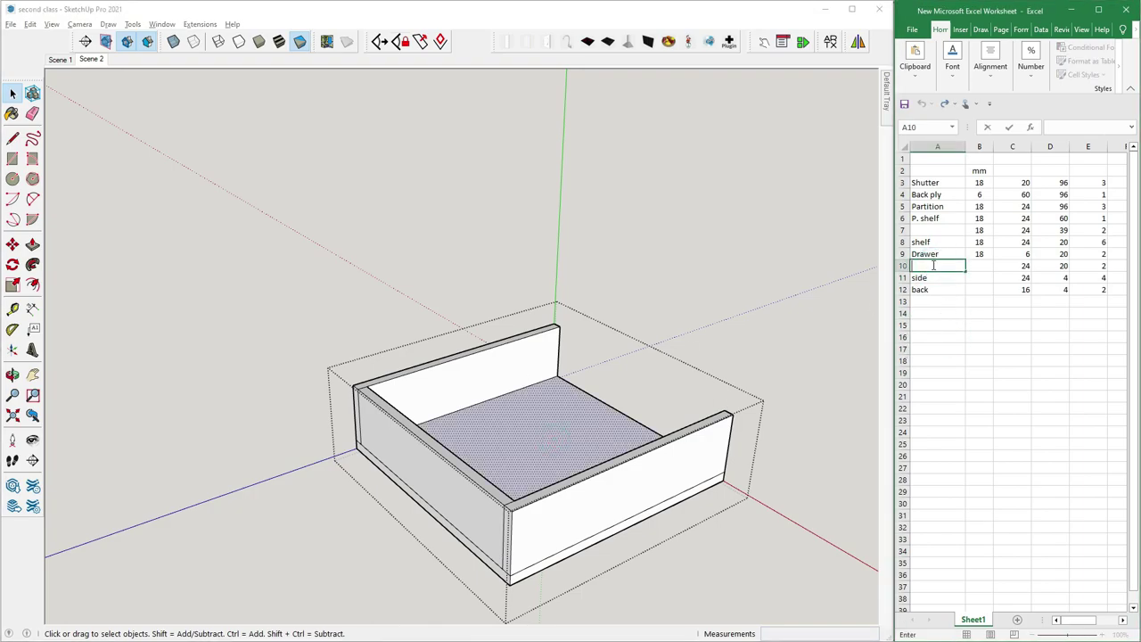
type("bottom")
left_click(936, 330)
mouse_move(767, 420)
middle_mouse_down()
mouse_move(385, 405)
mouse_move(484, 303)
mouse_move(365, 400)
middle_mouse_up()
Zoom out in SketchUp and exit the drawer component's editing context
scroll(804, 388, "down", 2)
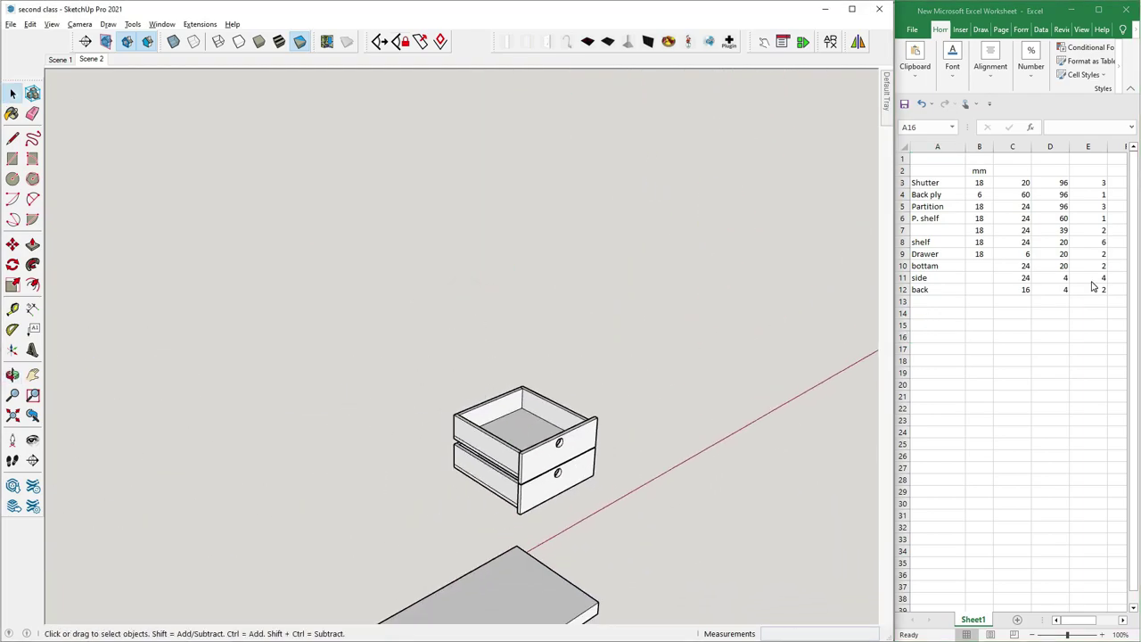
left_click(1075, 326)
left_click(713, 384)
scroll(713, 384, "down", 2)
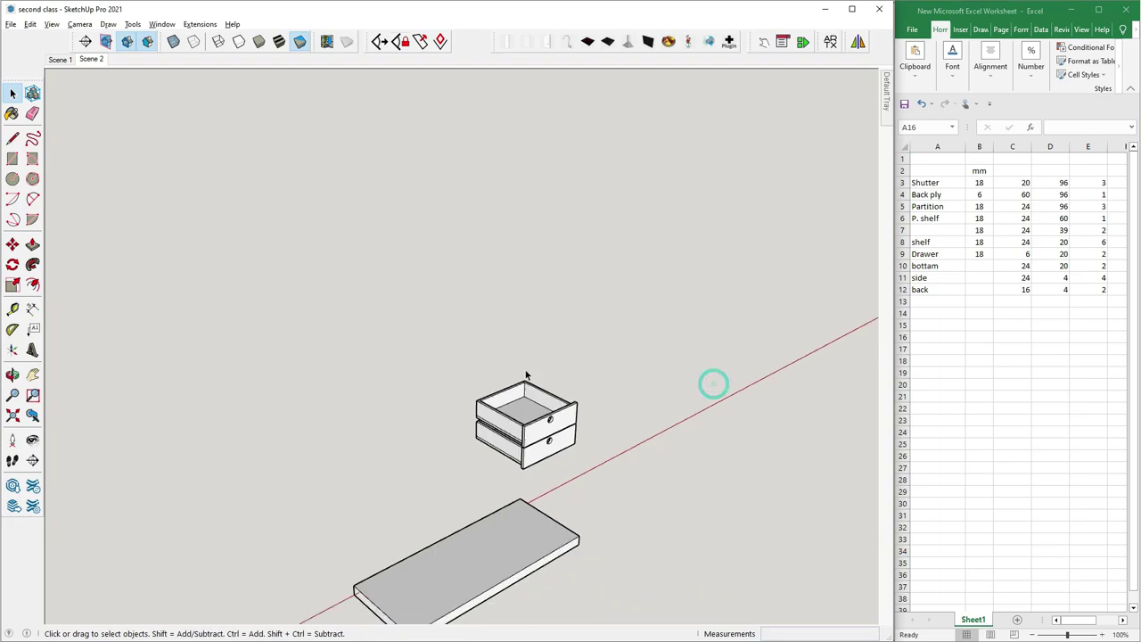
scroll(528, 379, "down", 2)
double_click(530, 378)
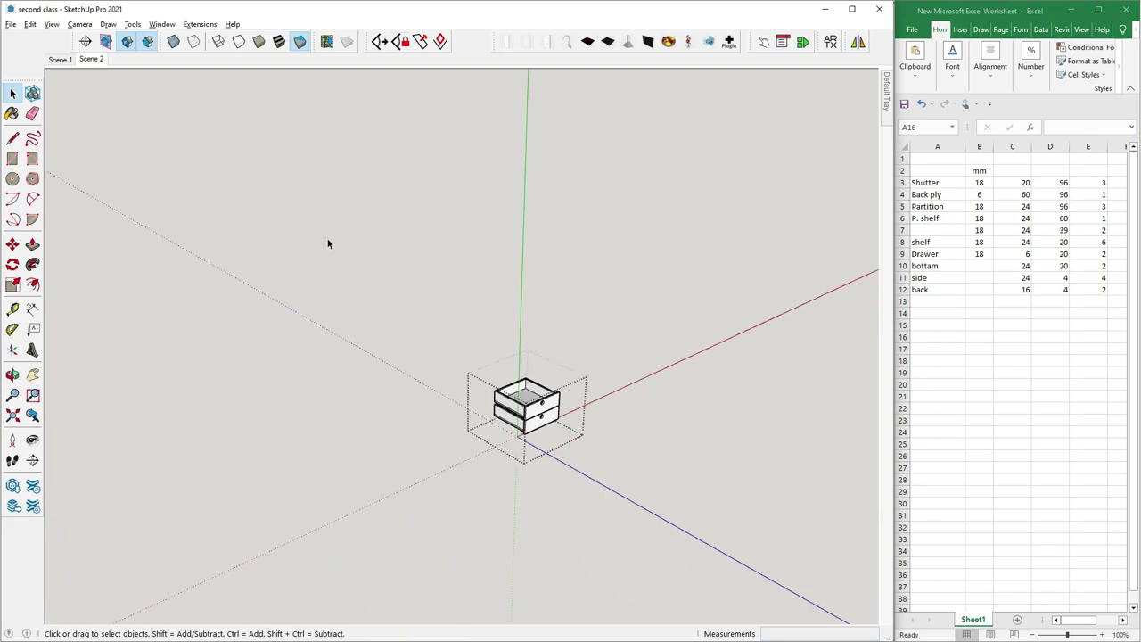
left_click(298, 218)
Switch to Scene 2 and orbit to a front view of the whole wardrobe
left_click(91, 58)
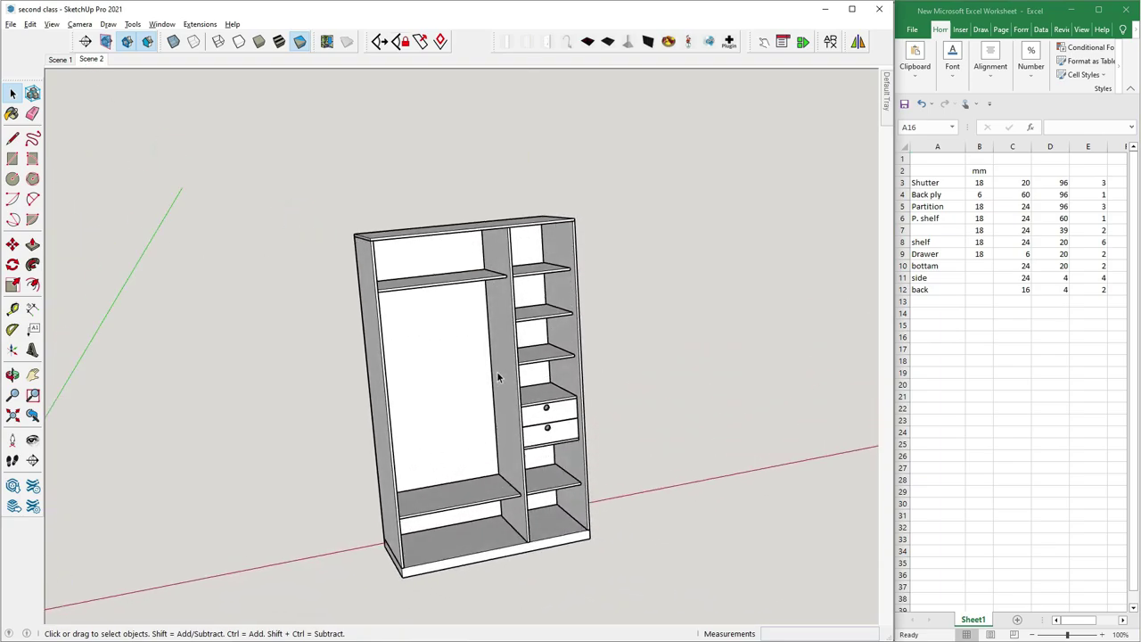
middle_click_drag(510, 266, 640, 321)
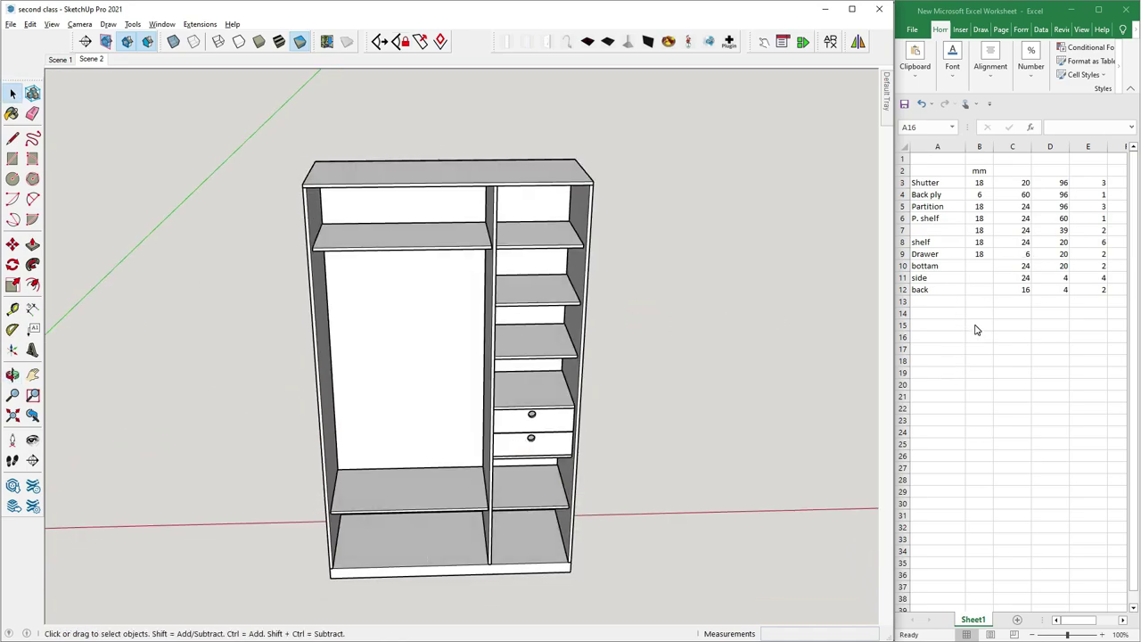
left_click(778, 372)
left_click(615, 388)
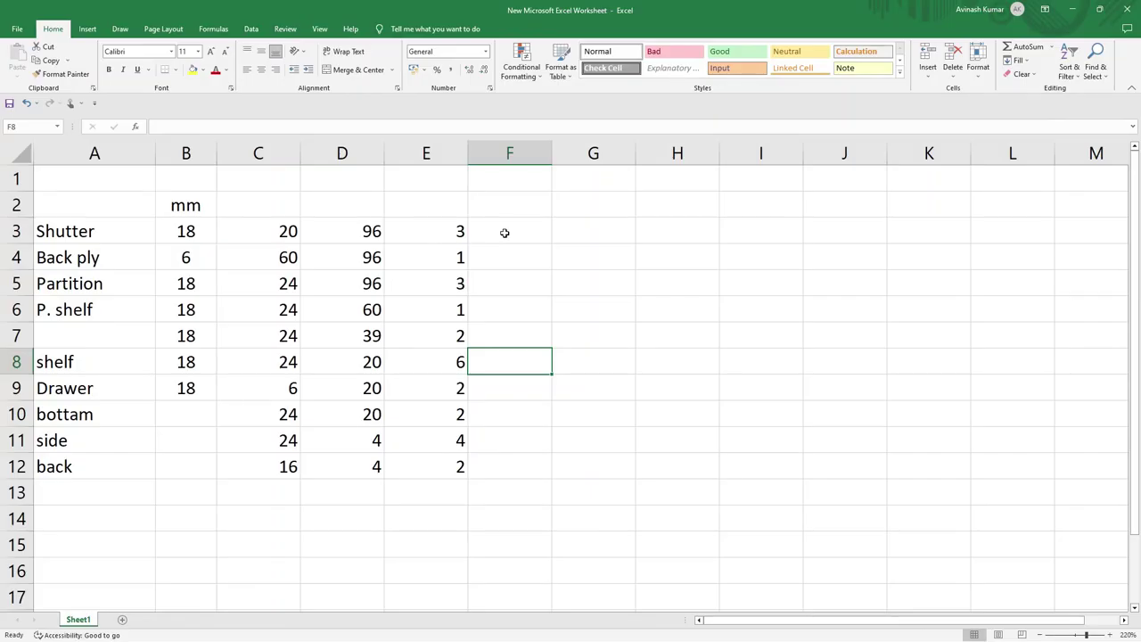
left_click(505, 229)
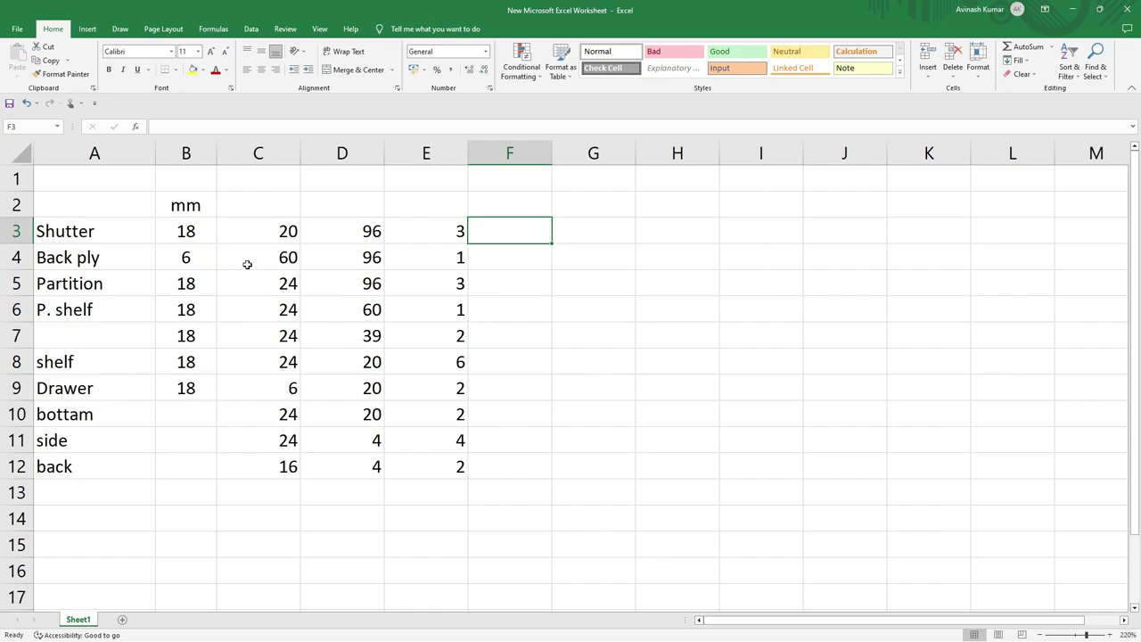
Copy the Back ply row and paste it into row 14
left_click(17, 256)
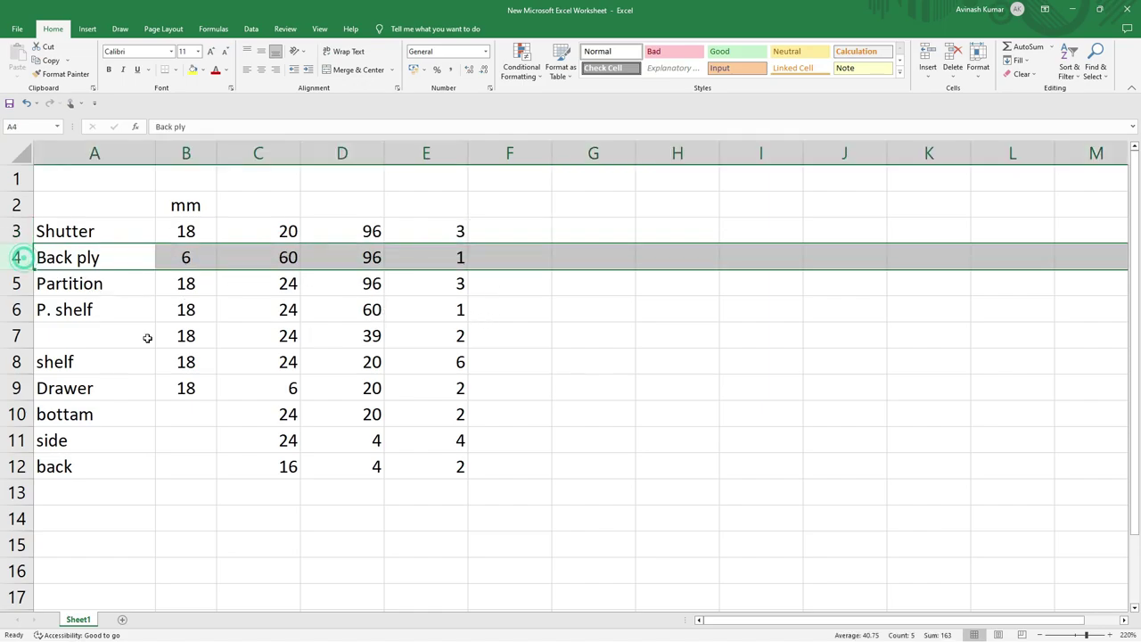
key("ctrl+c")
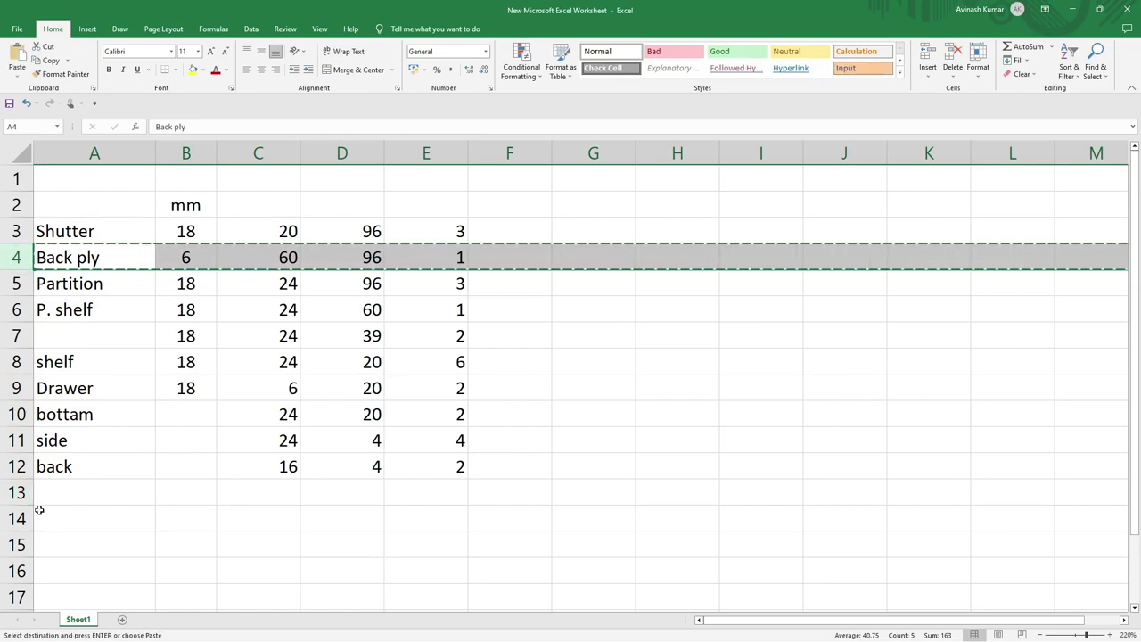
left_click(49, 518)
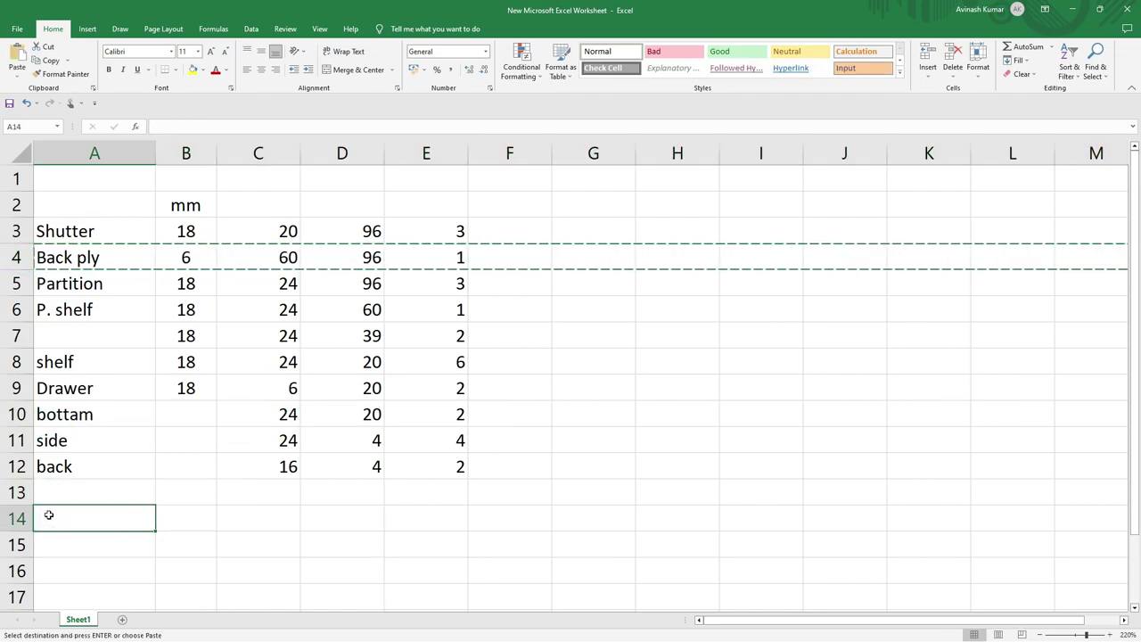
key("ctrl+v")
left_click(223, 546)
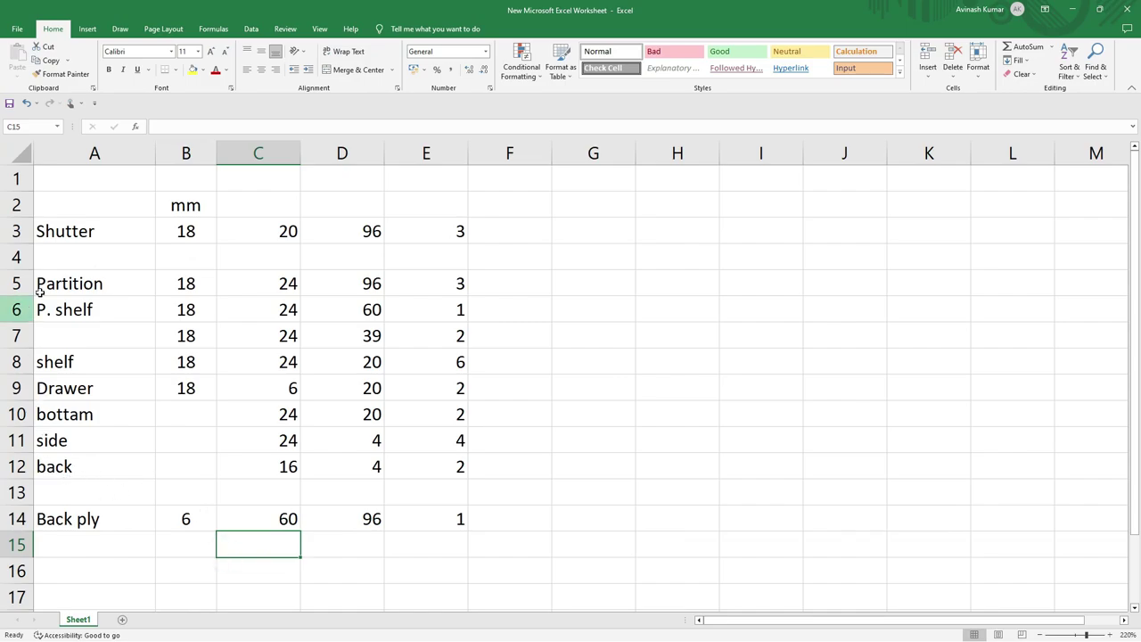
Delete the empty row 4 under Shutter and insert blank rows above Back ply
left_click(16, 256)
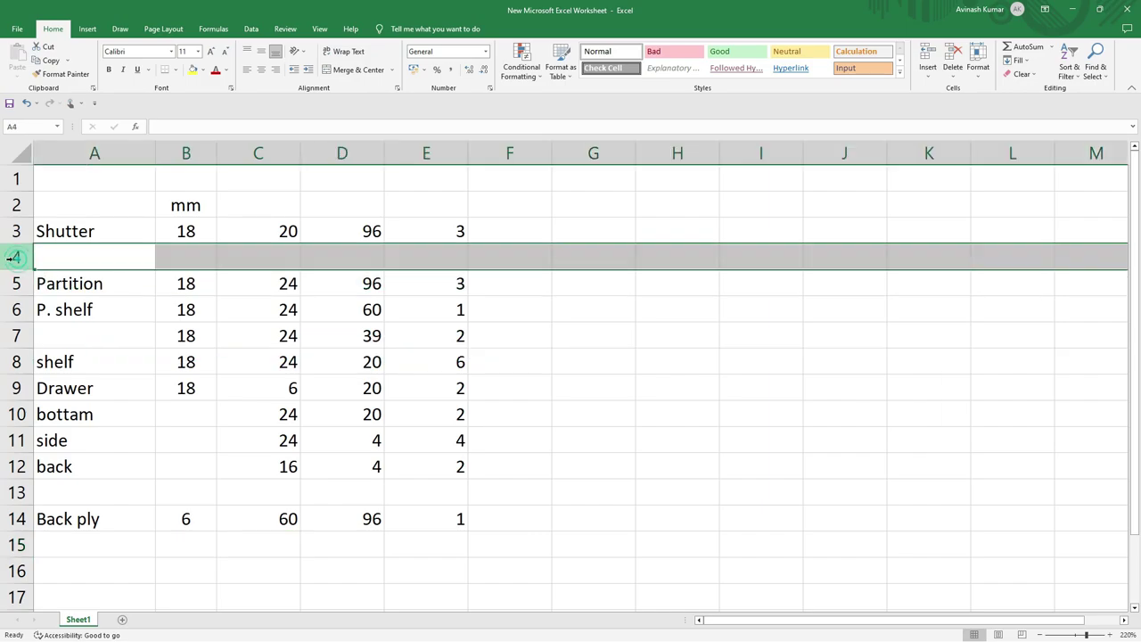
right_click(16, 257)
left_click(49, 379)
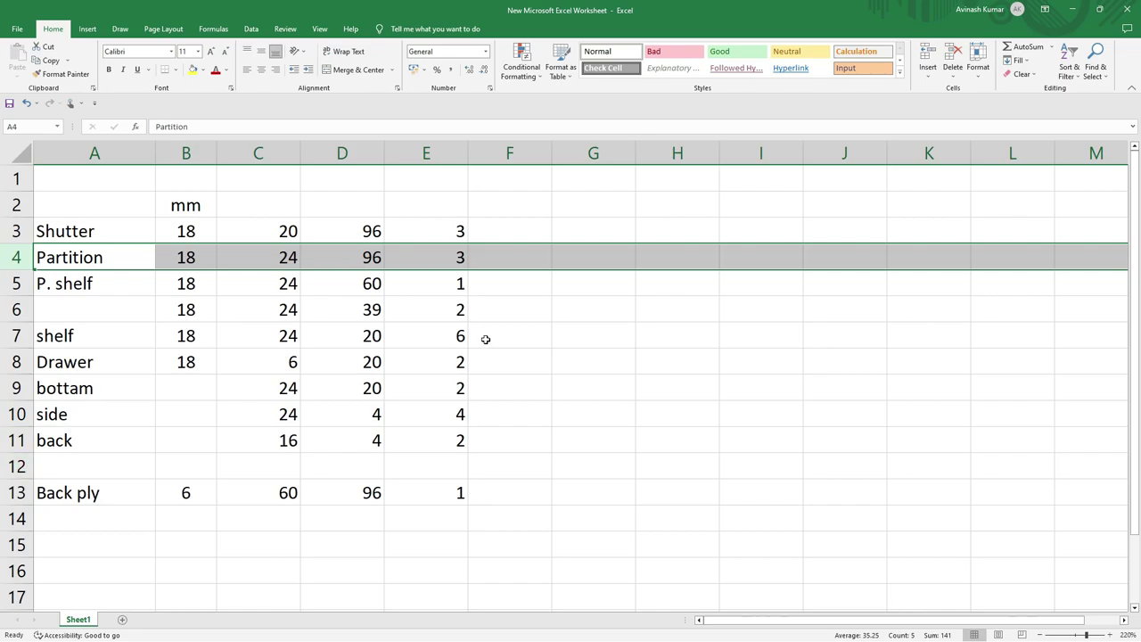
left_click(596, 332)
left_click(25, 466)
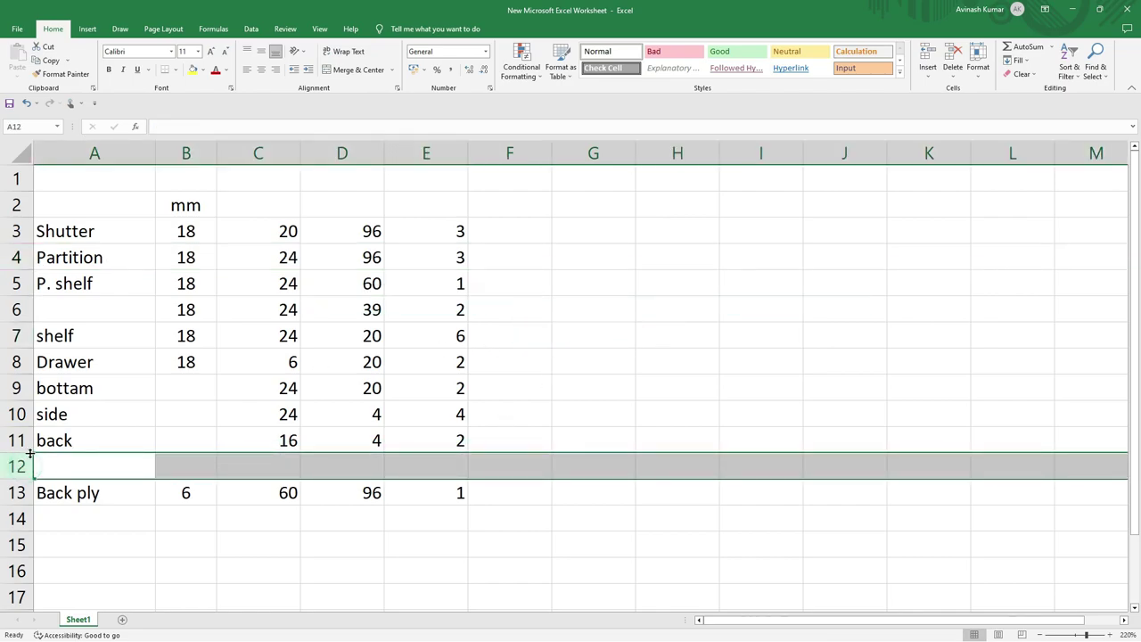
key("ctrl+shift+plus")
key("ctrl+shift+plus")
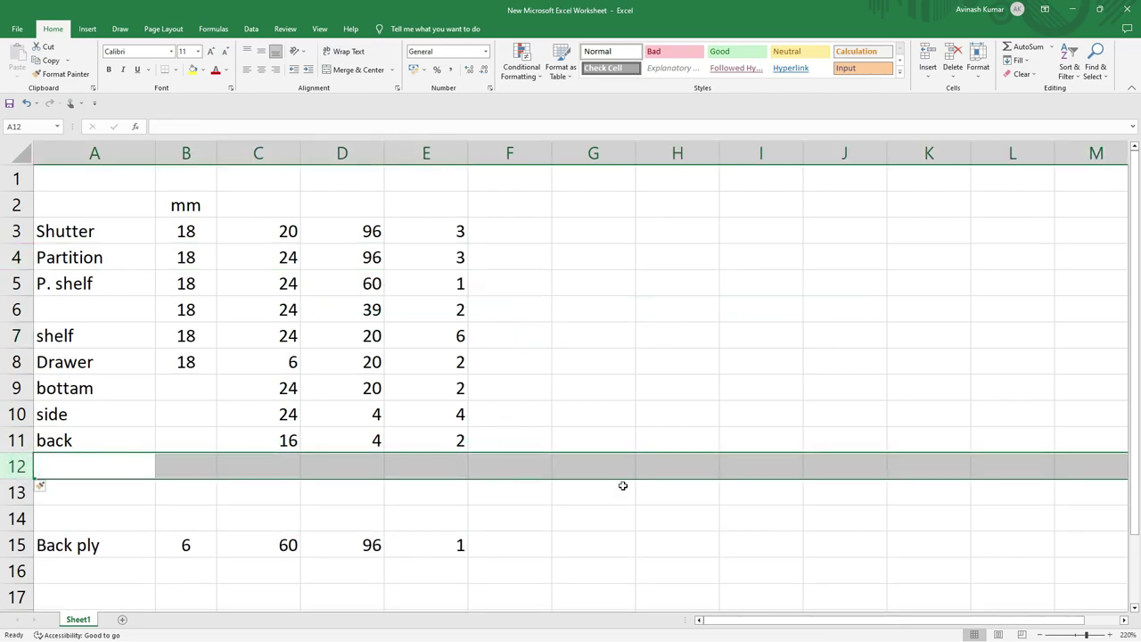
left_click(626, 517)
left_click(516, 233)
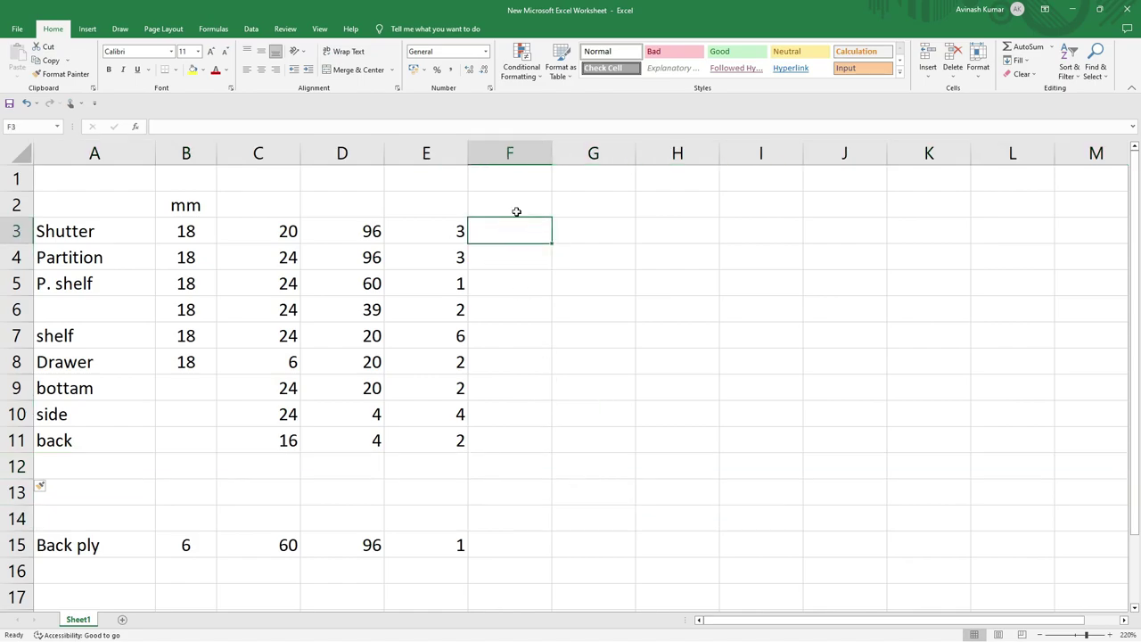
Build an F3 area formula combining C3, D3 and E3 in brackets with 144
double_click(508, 227)
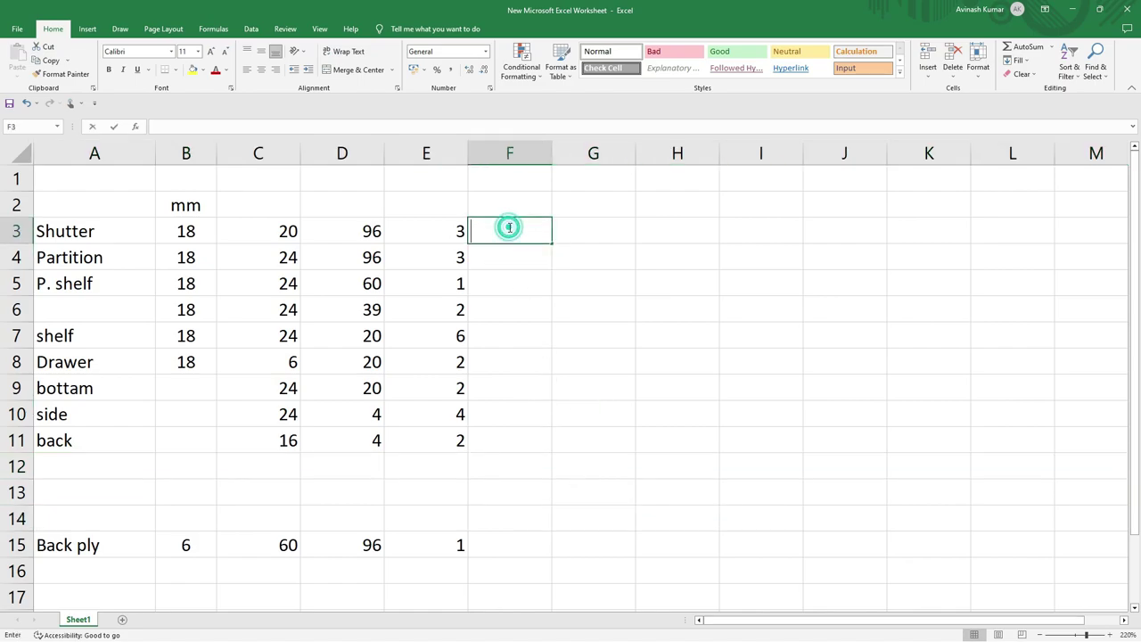
type("=")
left_click(283, 233)
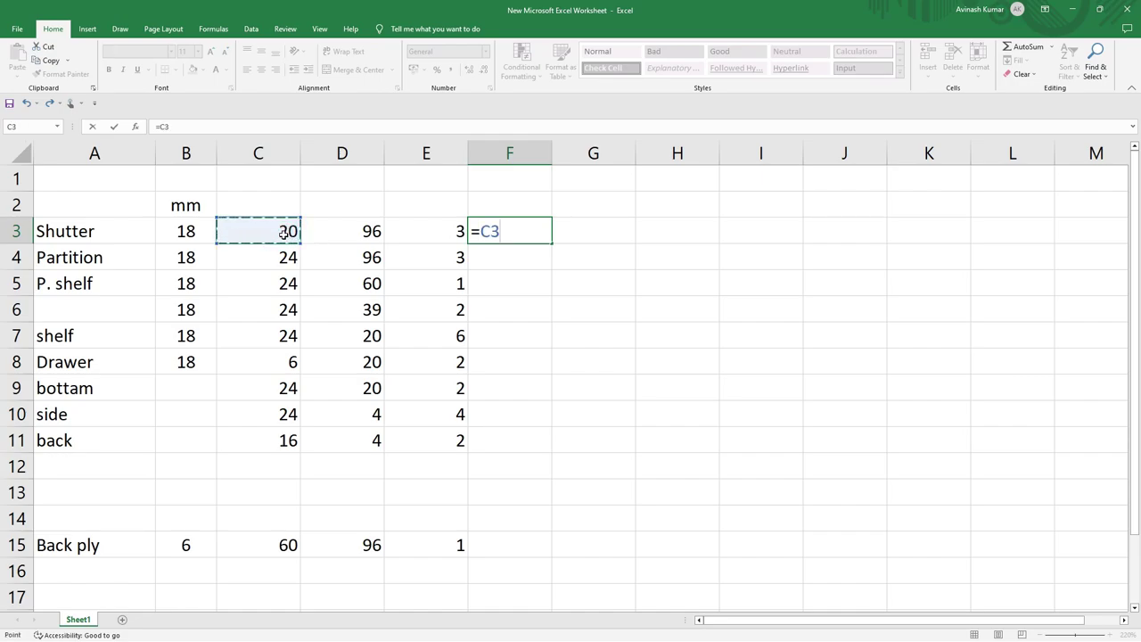
type("*")
left_click(351, 232)
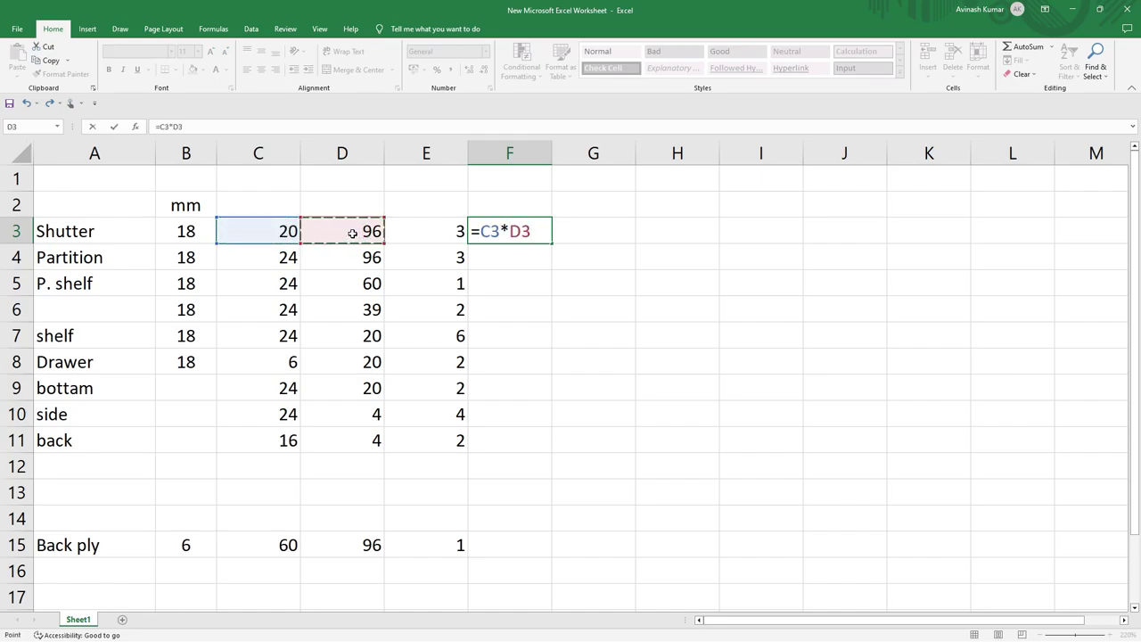
type("*")
left_click(437, 231)
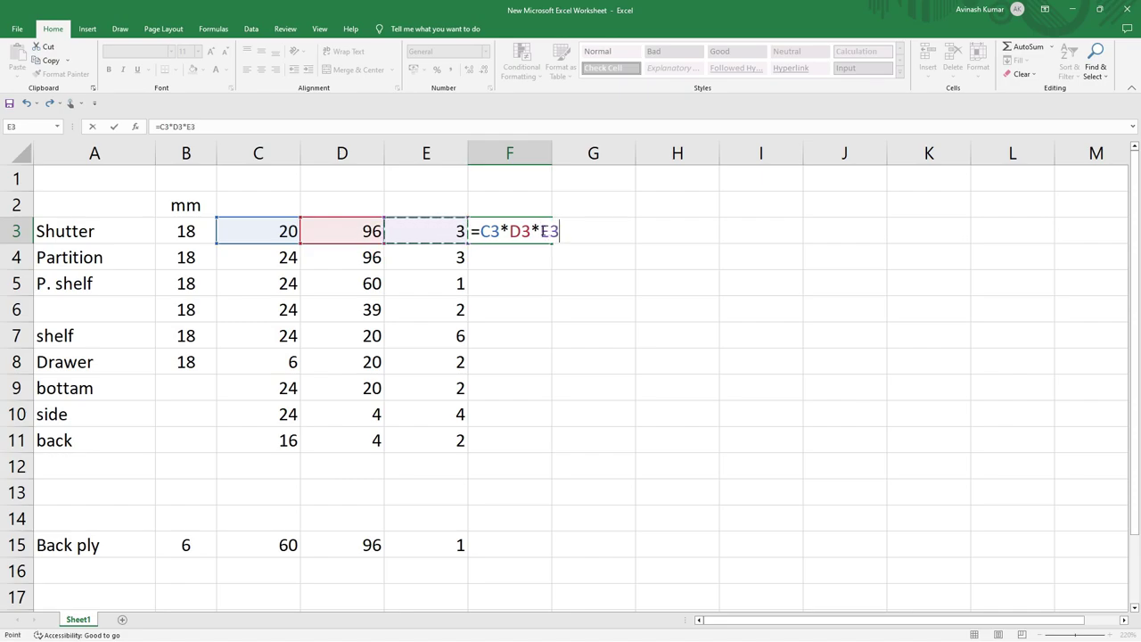
left_click(531, 231)
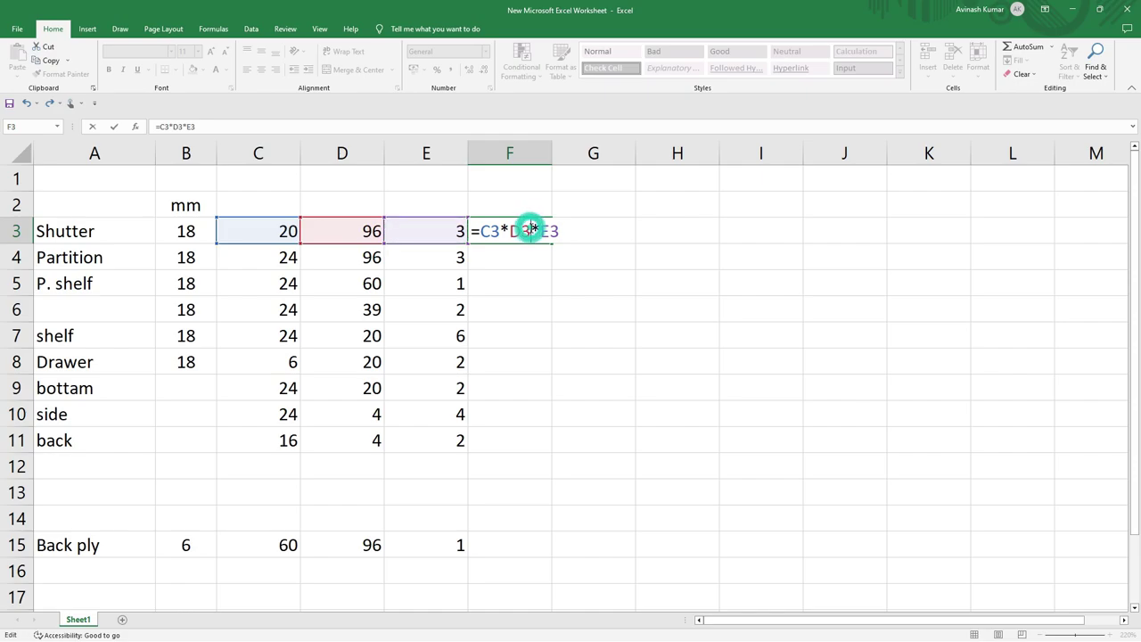
type(")")
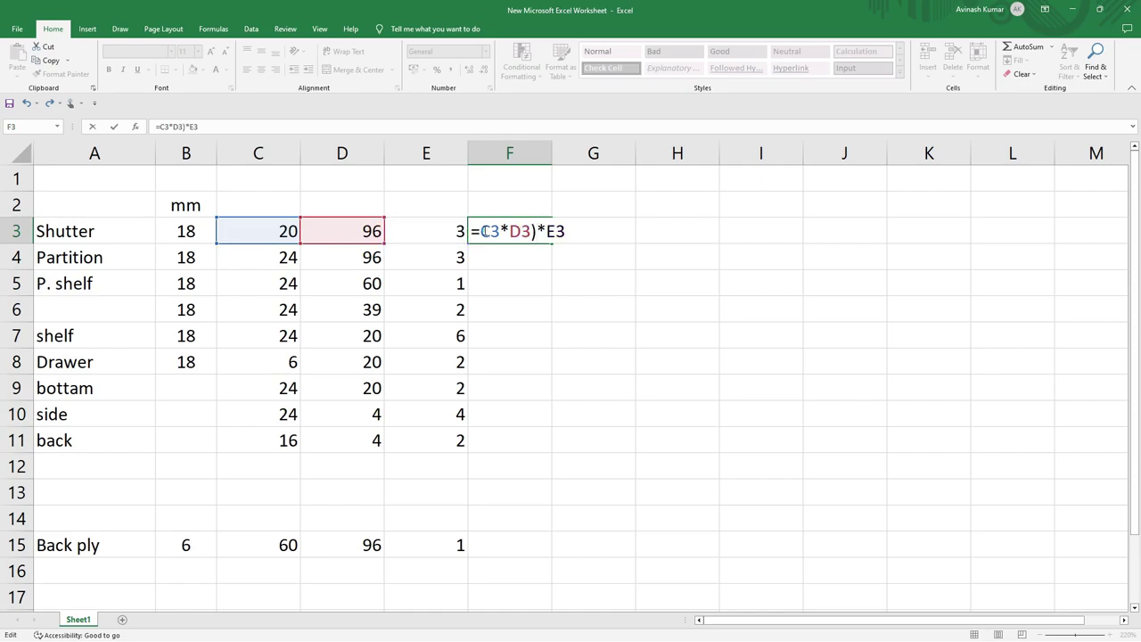
left_click(479, 230)
type("*")
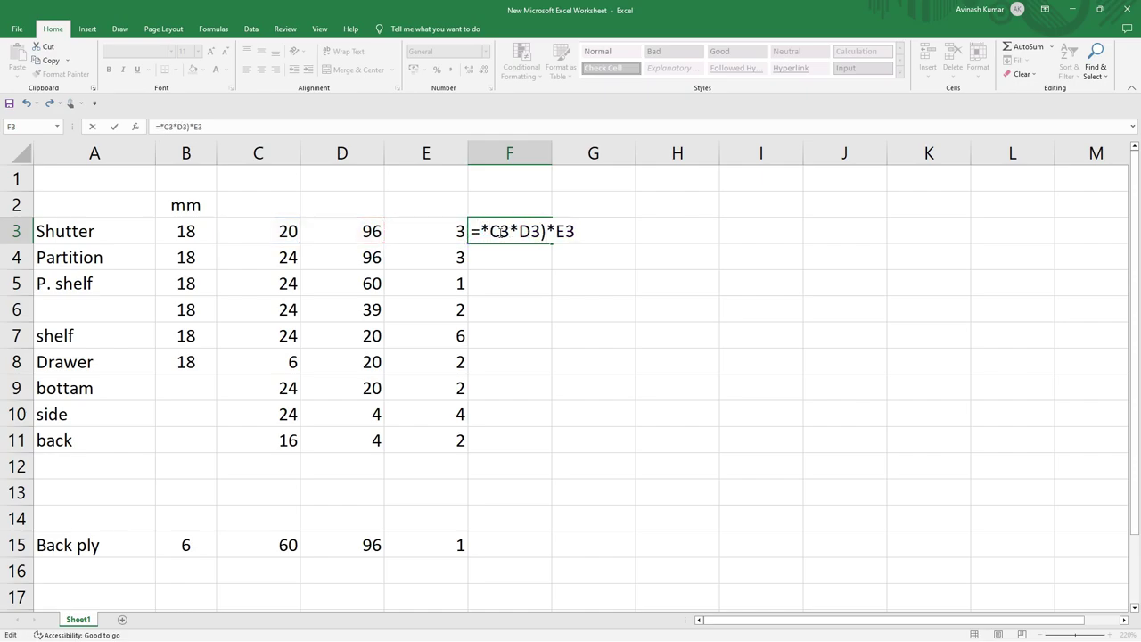
key("BackSpace")
type("(")
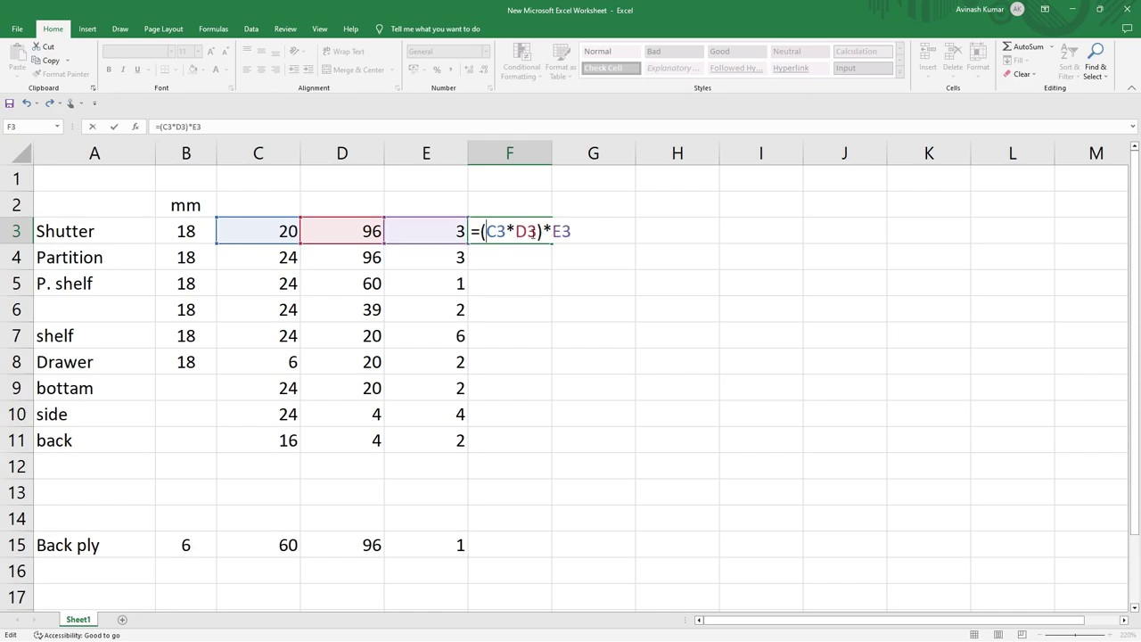
left_click(543, 231)
type("14")
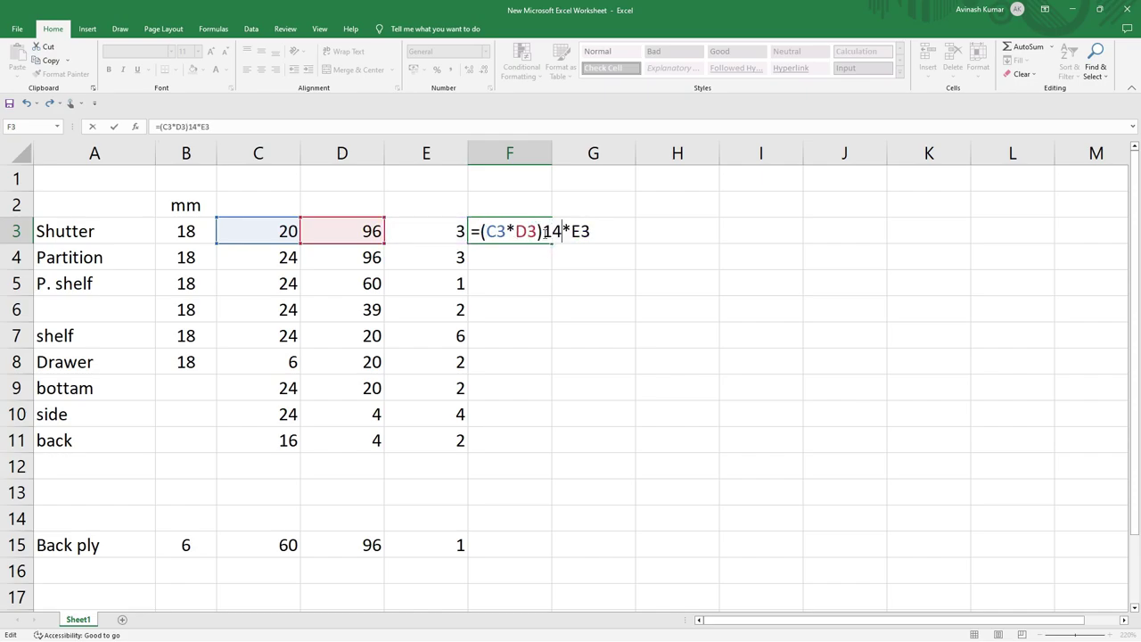
type("4")
Correct the F3 formula to =(C3*D3*E3)/144, giving a Shutter area of 40
left_click_drag(599, 231, 572, 232)
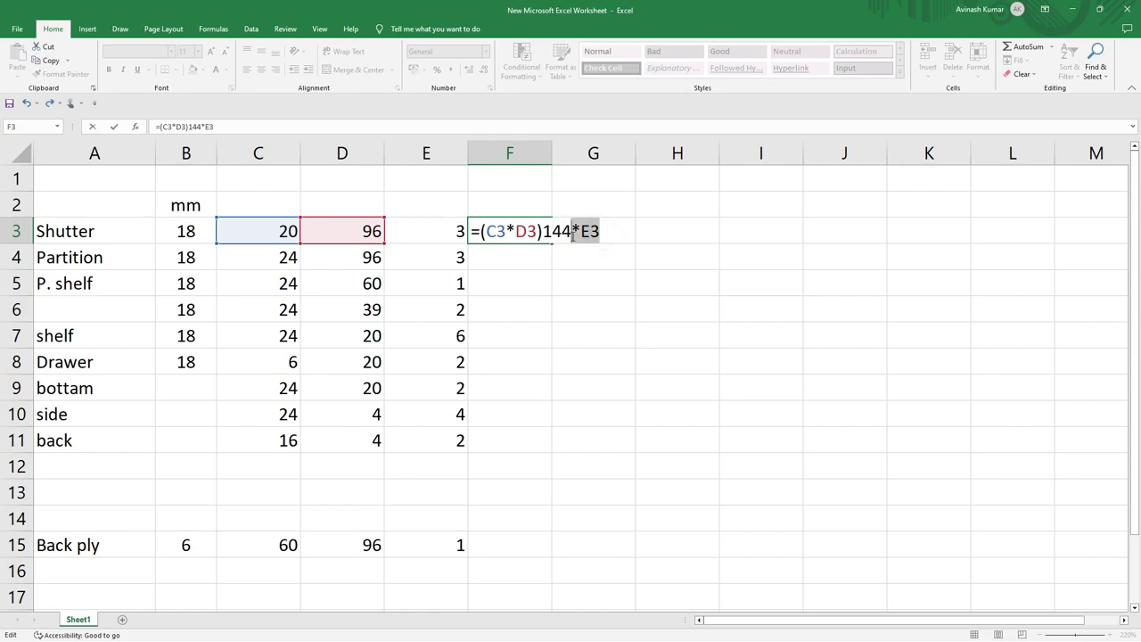
key("BackSpace")
left_click(539, 231)
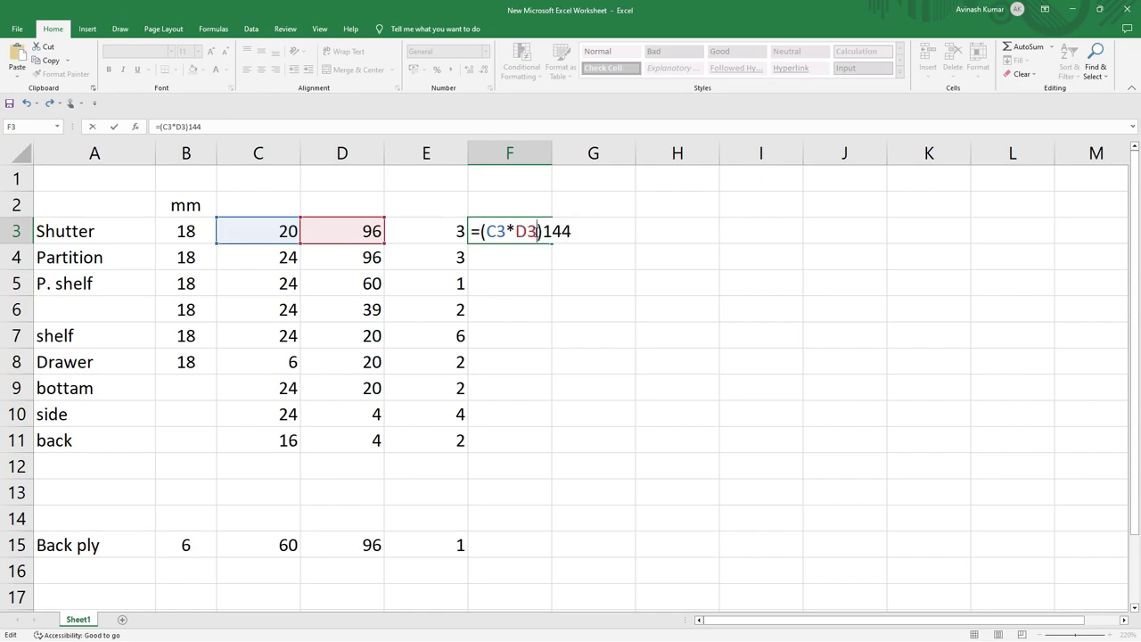
type("*E3")
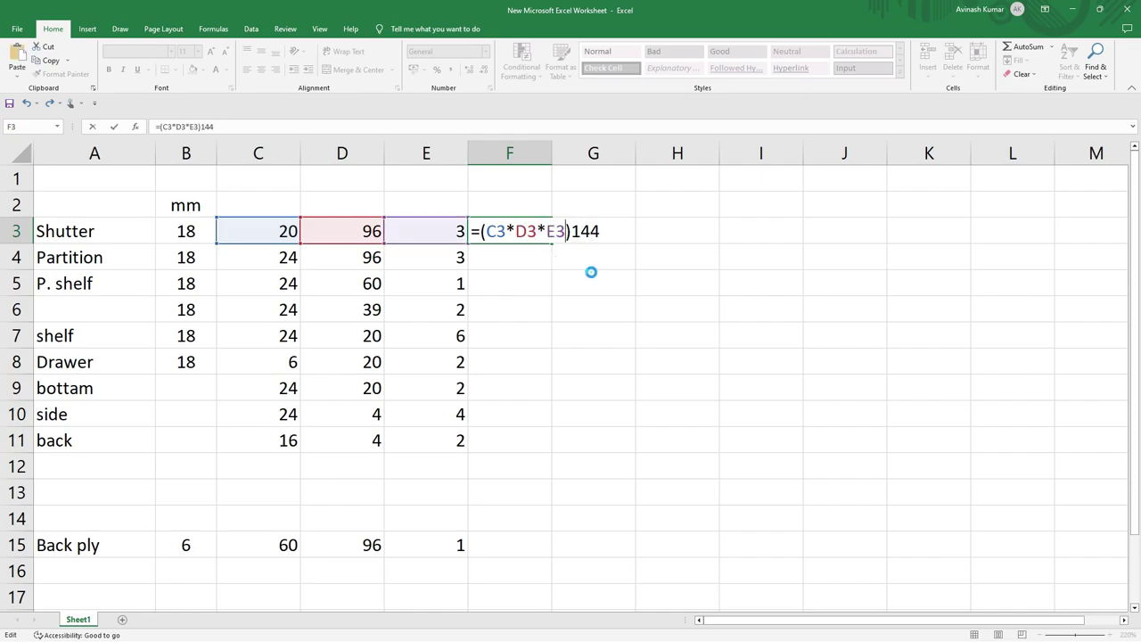
key("Return")
left_click(551, 370)
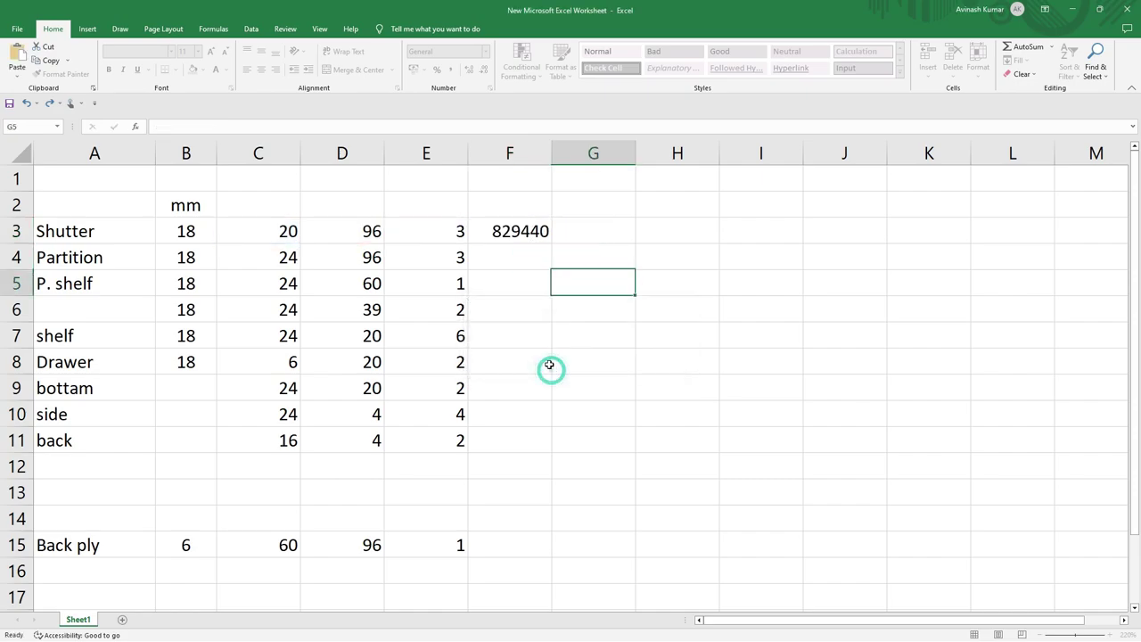
double_click(511, 230)
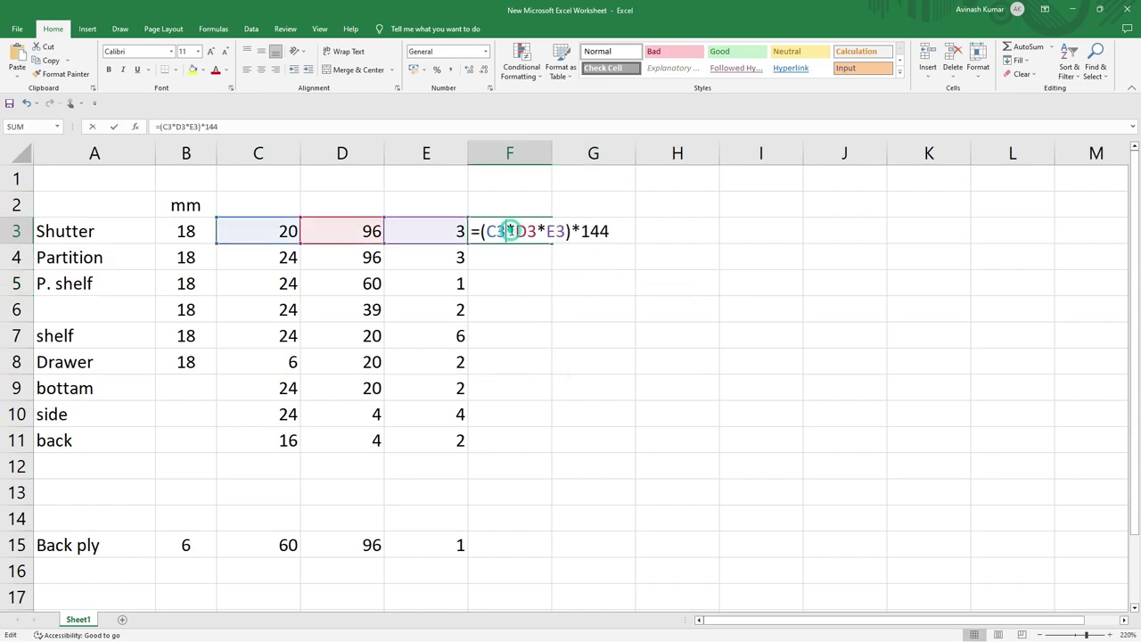
left_click(579, 231)
key("BackSpace")
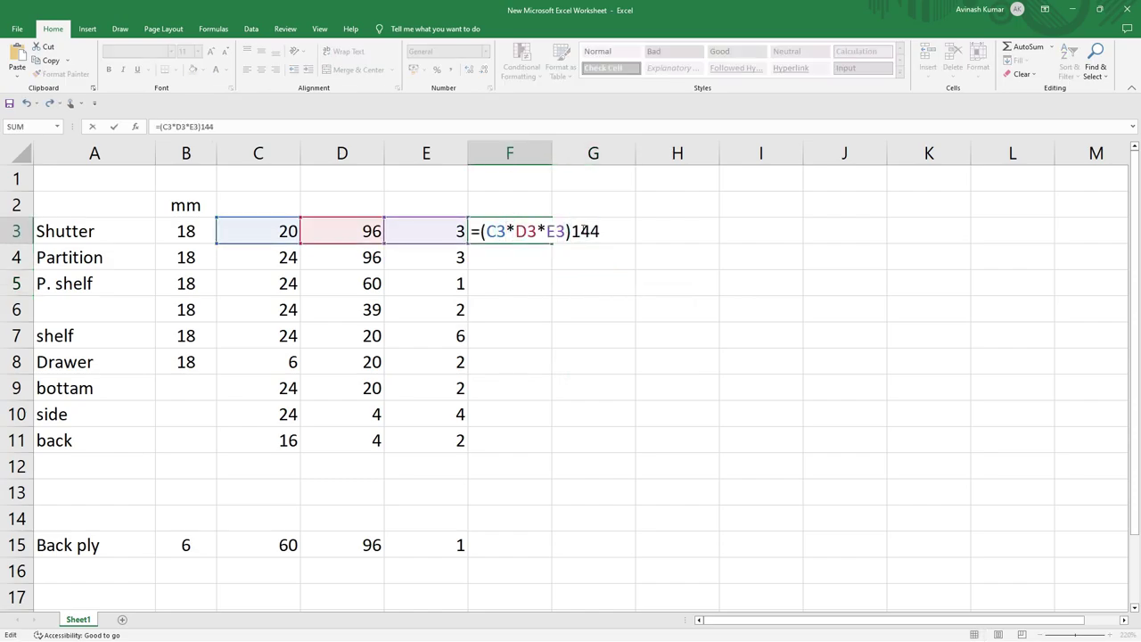
type("/")
key("Return")
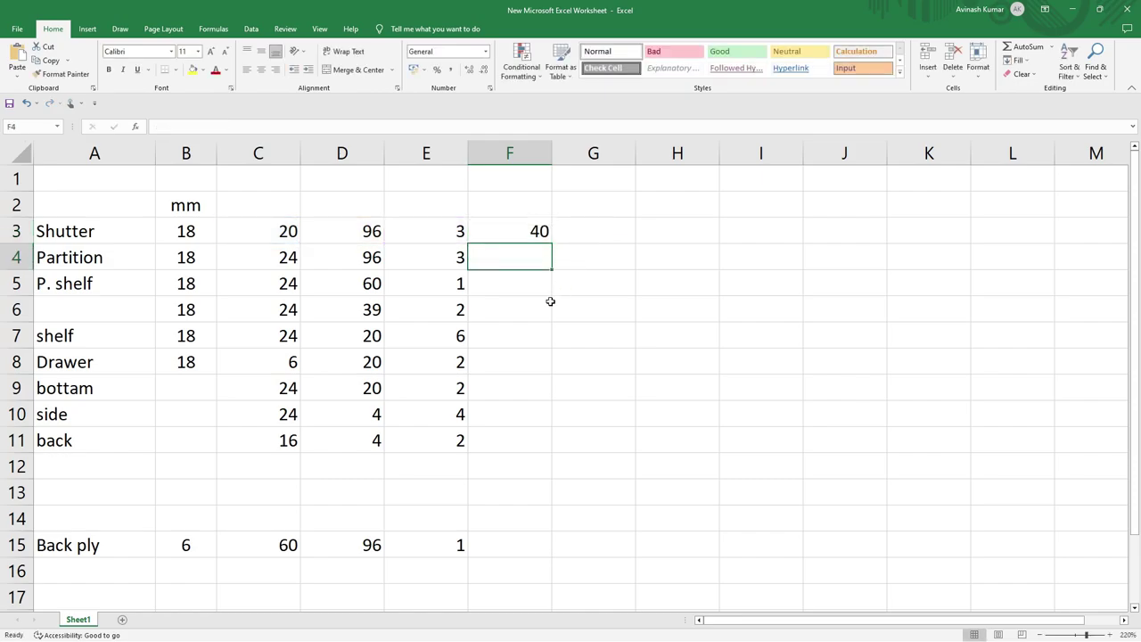
left_click(514, 305)
Copy the F3 area formula down through row 11
left_click(533, 231)
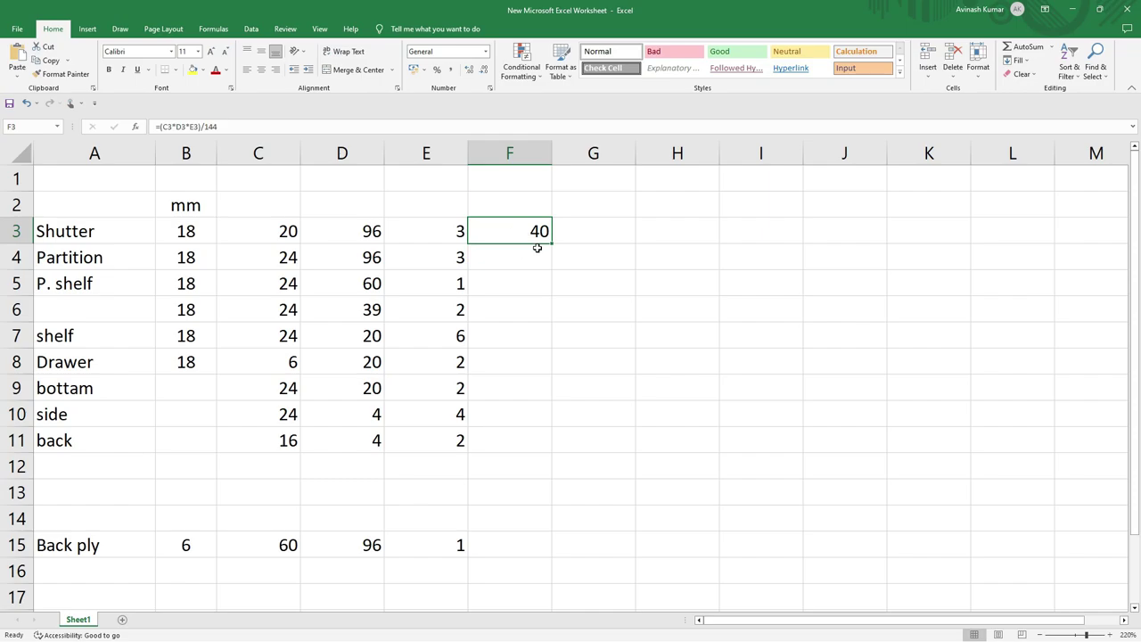
left_click_drag(553, 243, 553, 457)
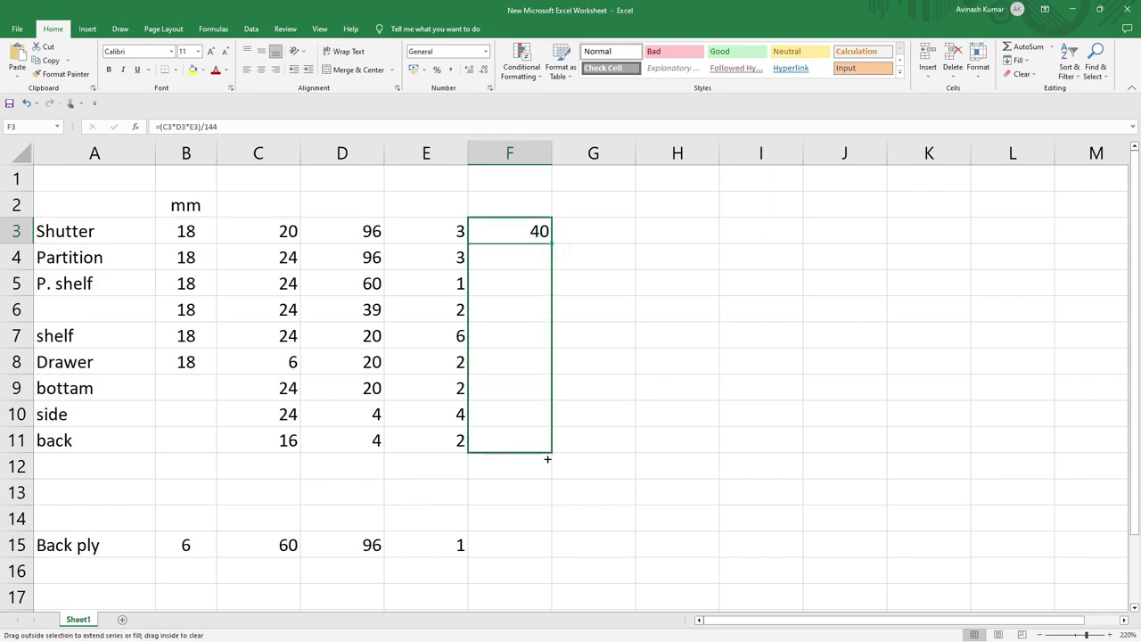
left_click(583, 368)
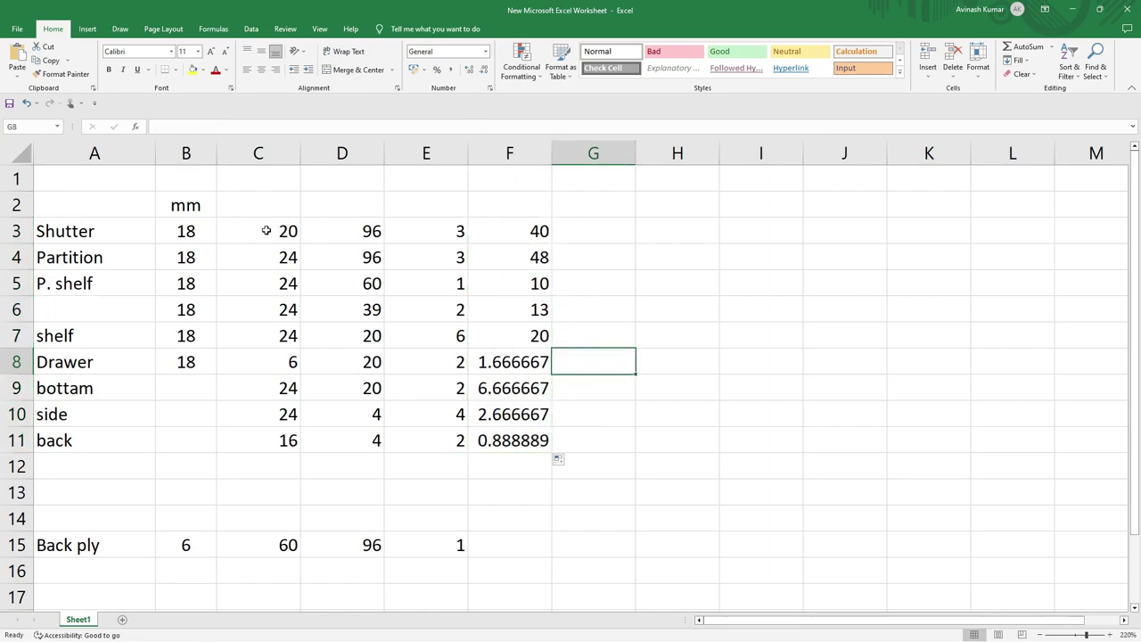
Centre the numbers in columns C–F and restore down the Excel window
left_click_drag(260, 200, 533, 564)
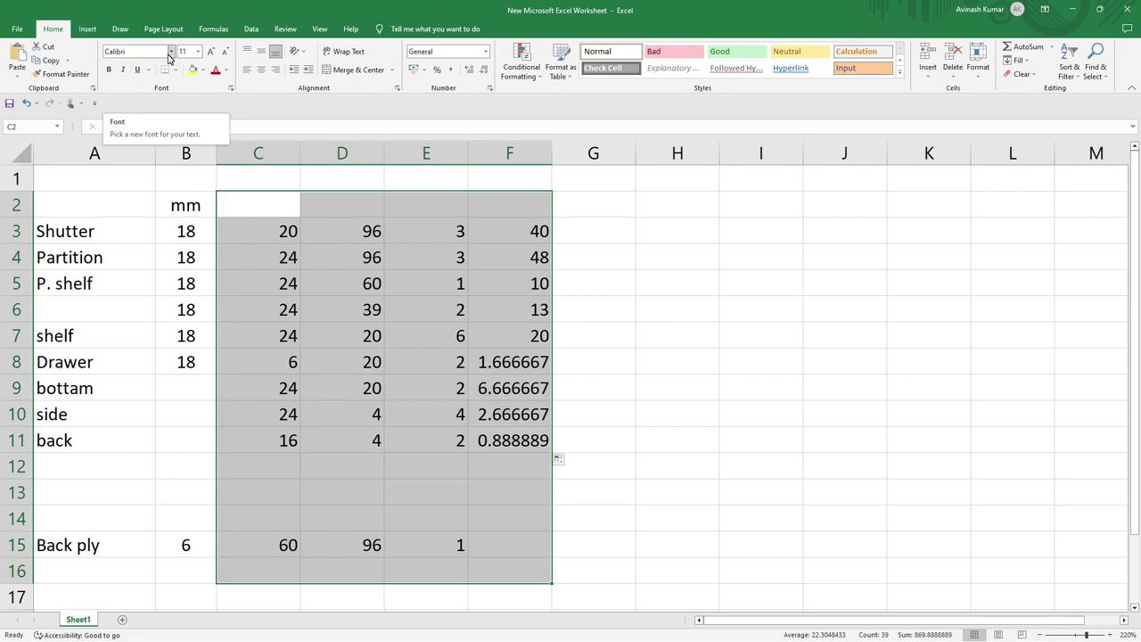
left_click(261, 69)
left_click(653, 287)
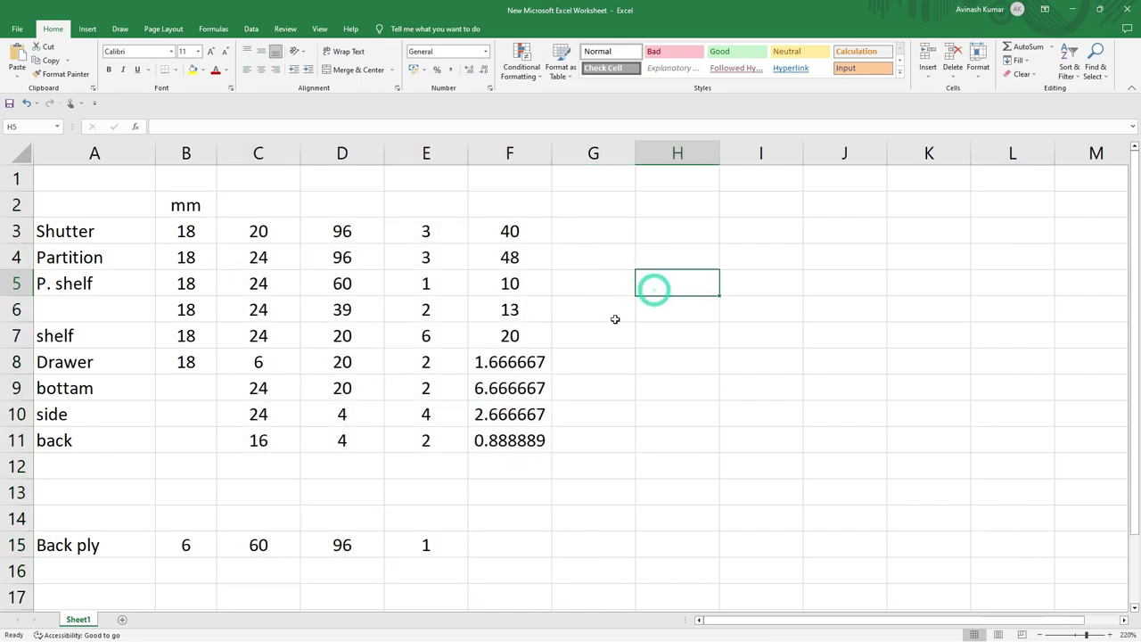
left_click(610, 336)
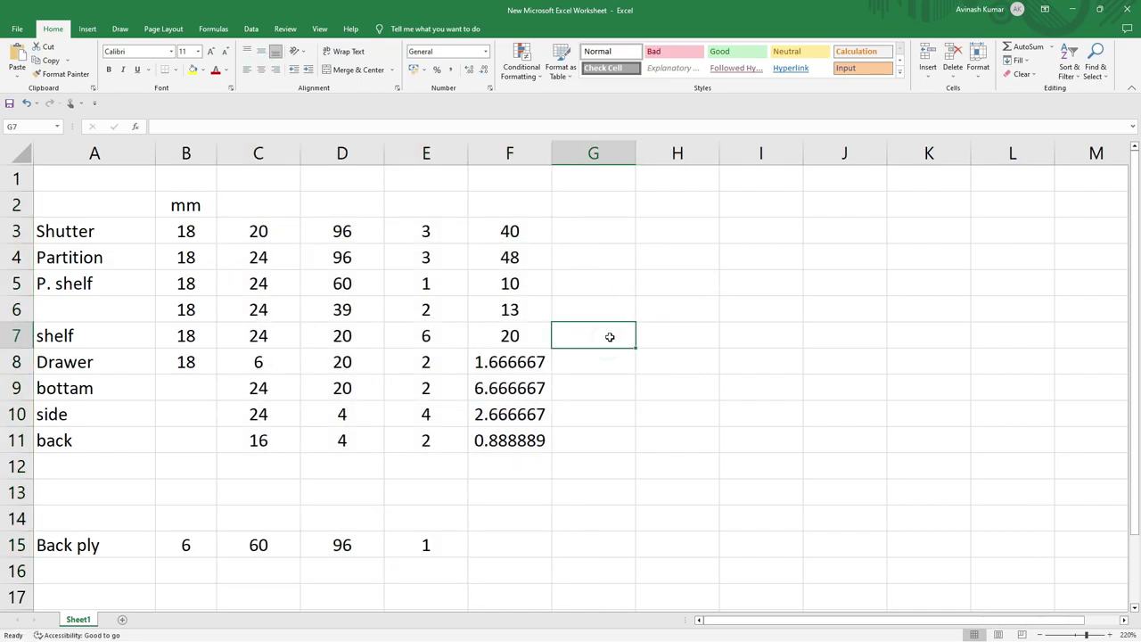
left_click(1099, 9)
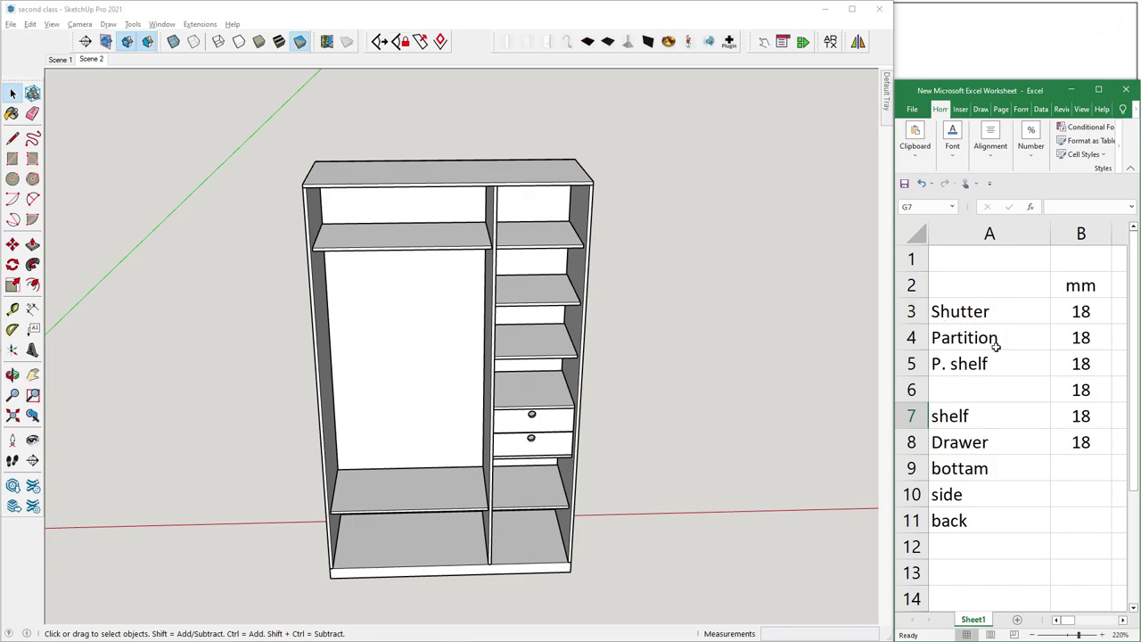
Zoom out and scroll the narrow Excel window so columns A–F show, checking F4's formula
scroll(996, 347, "down", 2, "ctrl")
scroll(999, 343, "down", 2, "ctrl")
scroll(998, 330, "down", 2, "ctrl")
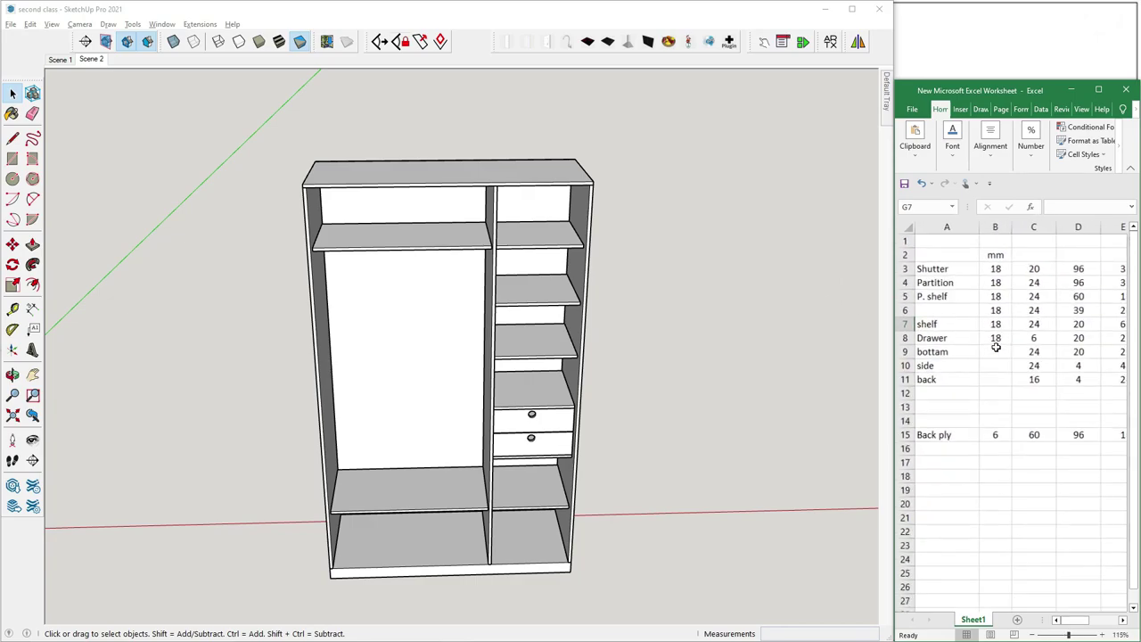
scroll(1025, 338, "down", 2, "ctrl")
scroll(1070, 328, "right", 1)
scroll(1068, 321, "right", 1)
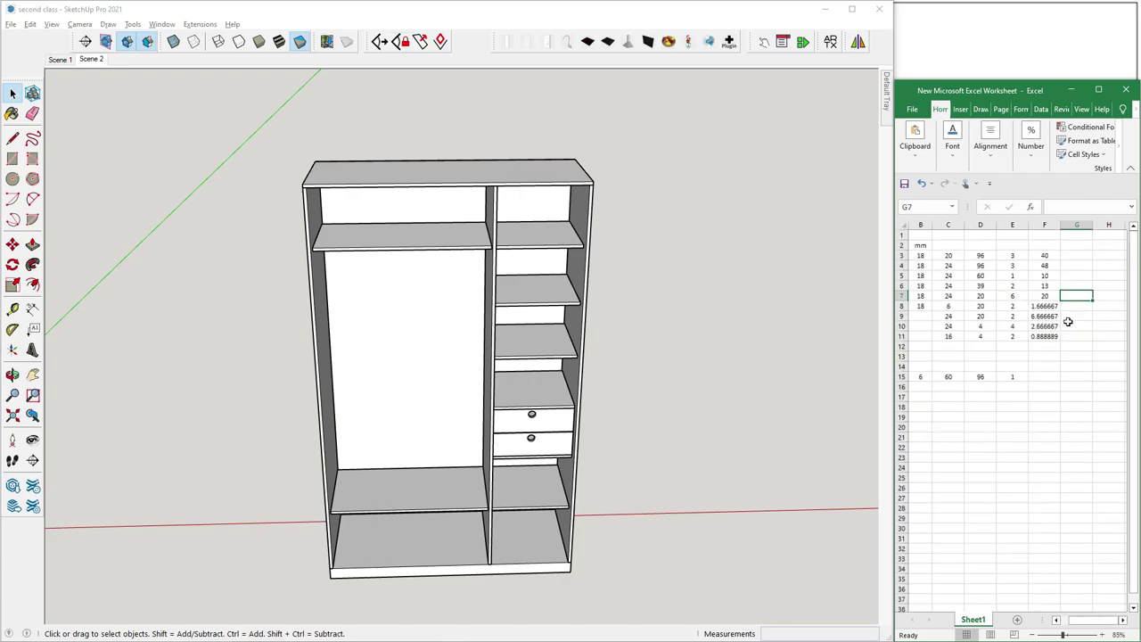
scroll(928, 268, "up", 1, "ctrl")
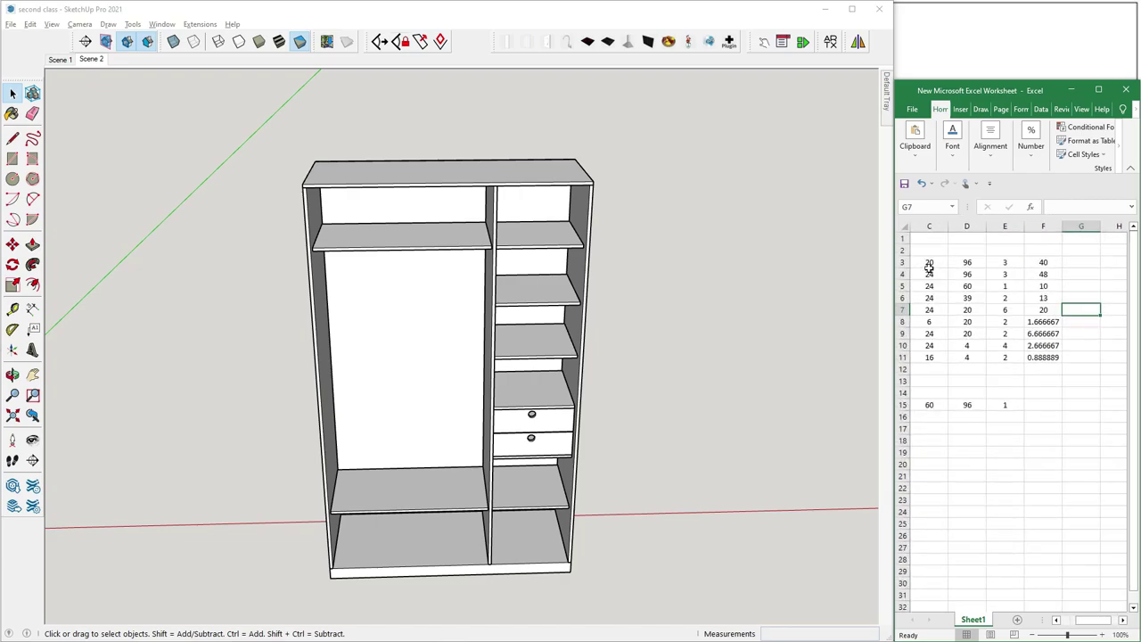
left_click(1036, 404)
left_click_drag(1087, 624, 1074, 624)
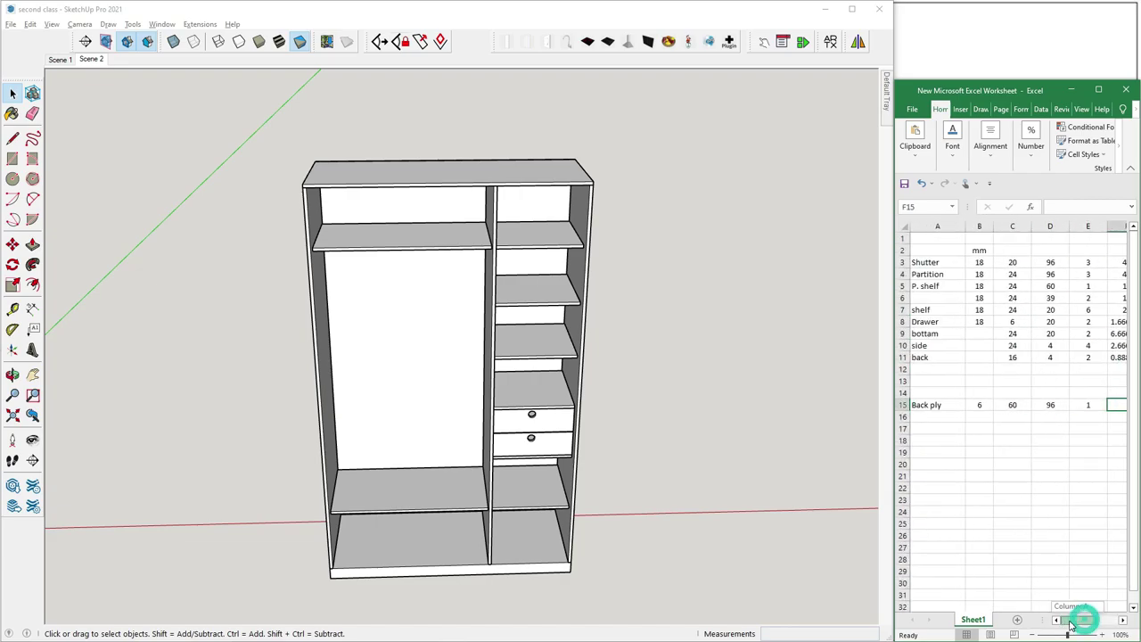
left_click(1038, 512)
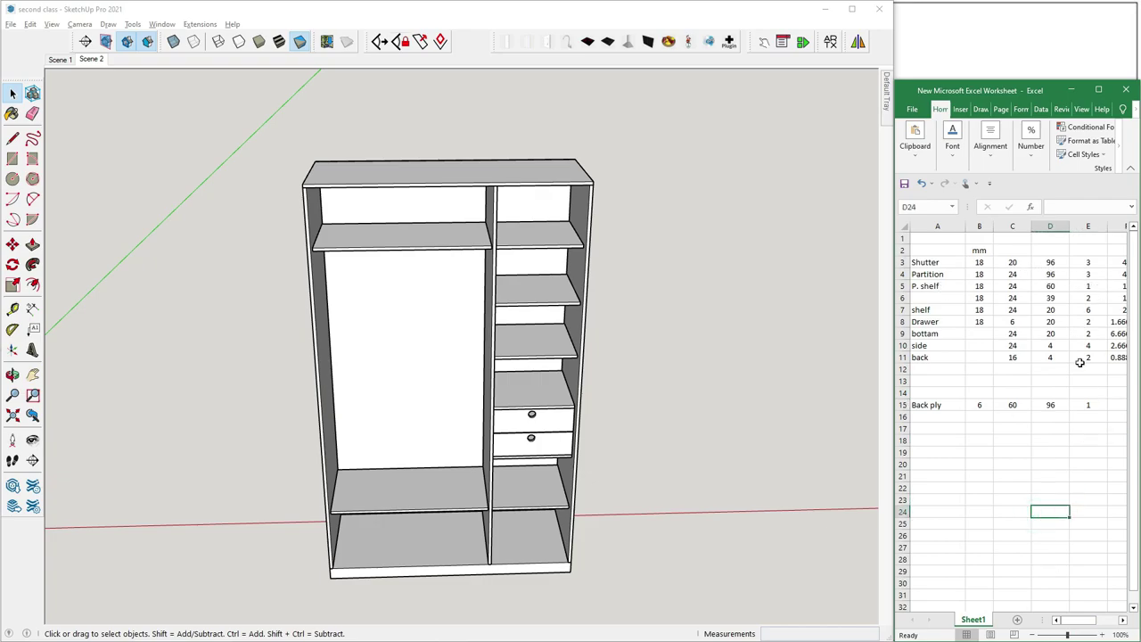
left_click_drag(1074, 620, 1083, 619)
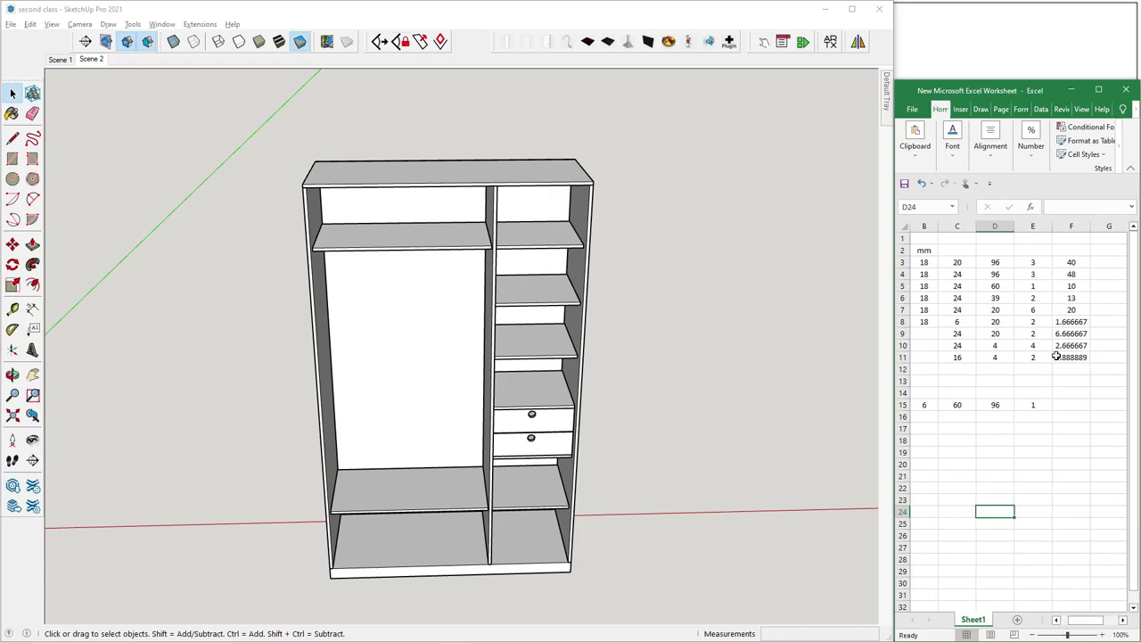
left_click(1070, 275)
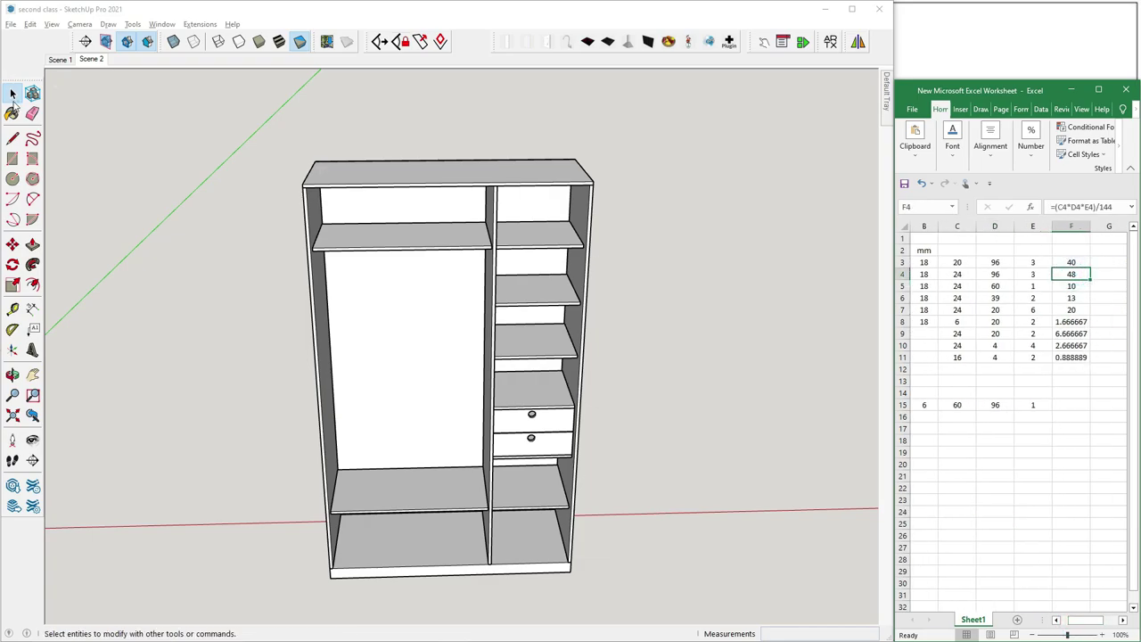
Reset the left side panel's scale and measure its face area, 15.5904 ft²
left_click(113, 155)
middle_click_drag(113, 155, 611, 331)
scroll(378, 259, "up", 3)
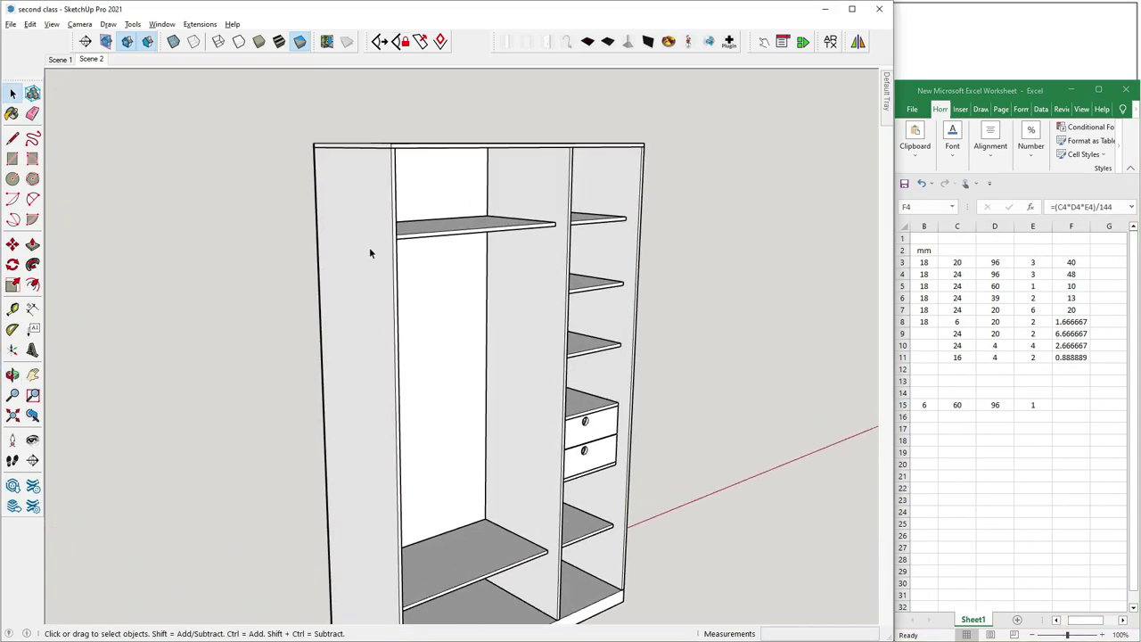
middle_click_drag(369, 247, 368, 266)
left_click(369, 269)
left_click(303, 234)
left_click(339, 241)
right_click(338, 241)
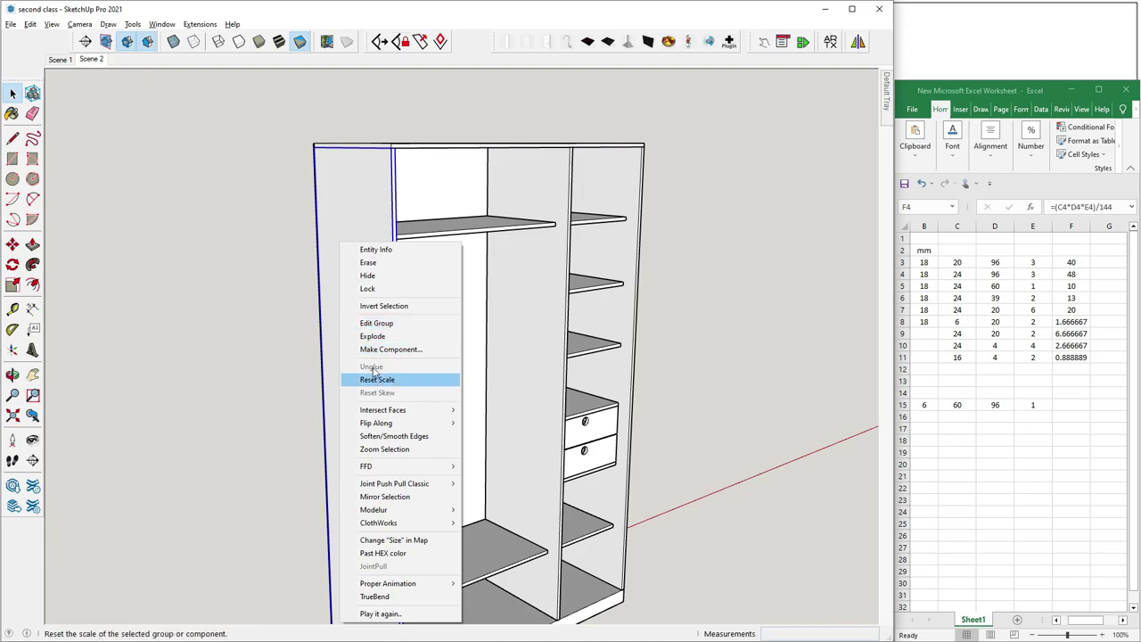
left_click(377, 379)
left_click(349, 229)
right_click(351, 231)
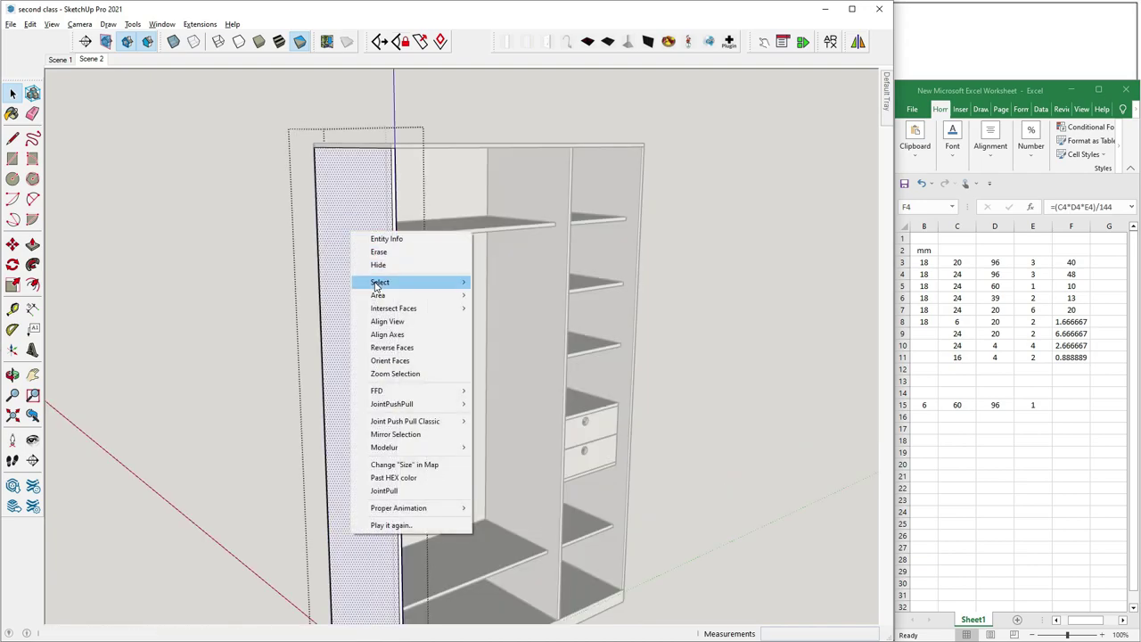
mouse_move(378, 295)
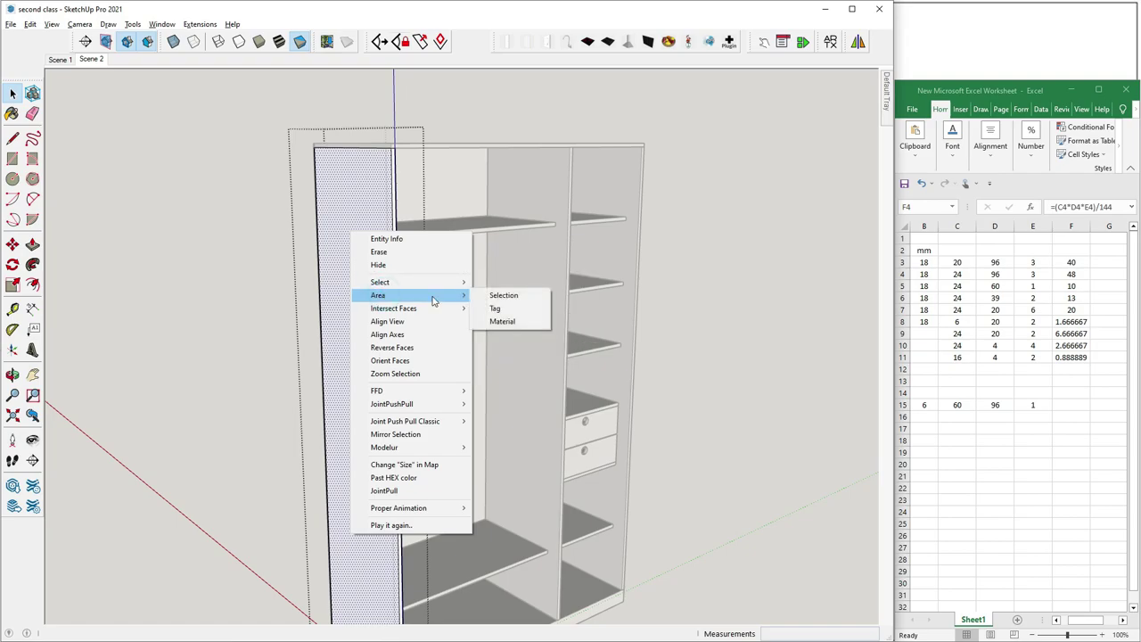
left_click(504, 308)
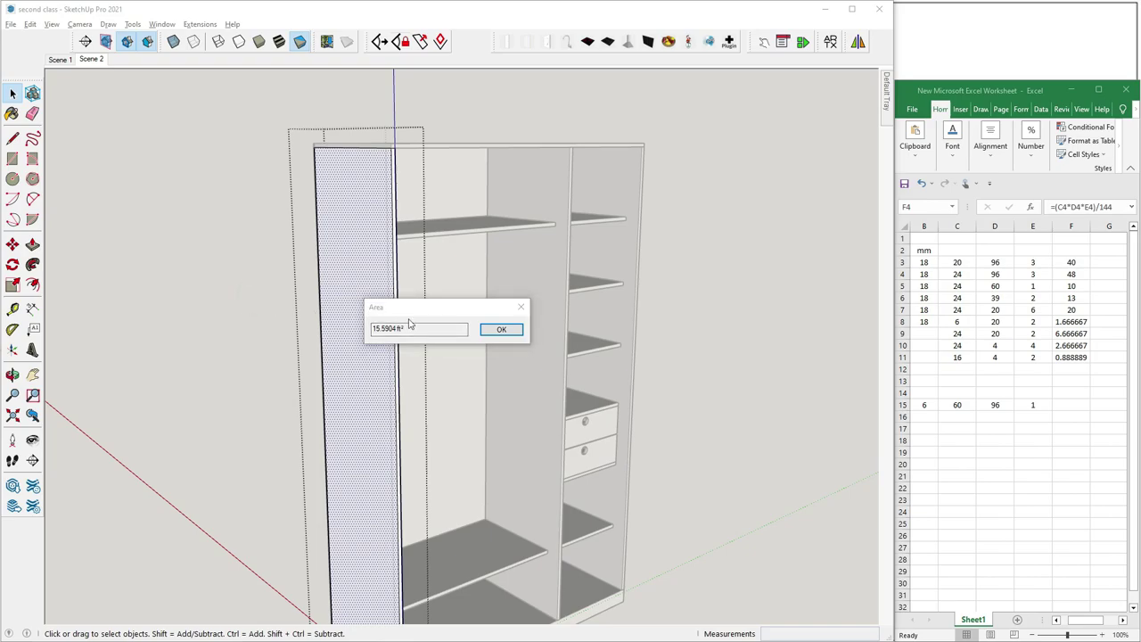
left_click(519, 308)
Orbit out to check the side and divider panels, then maximise Excel
scroll(273, 321, "down", 3)
mouse_move(273, 321)
middle_mouse_down()
mouse_move(428, 357)
mouse_move(373, 337)
middle_mouse_up()
scroll(373, 331, "up", 2)
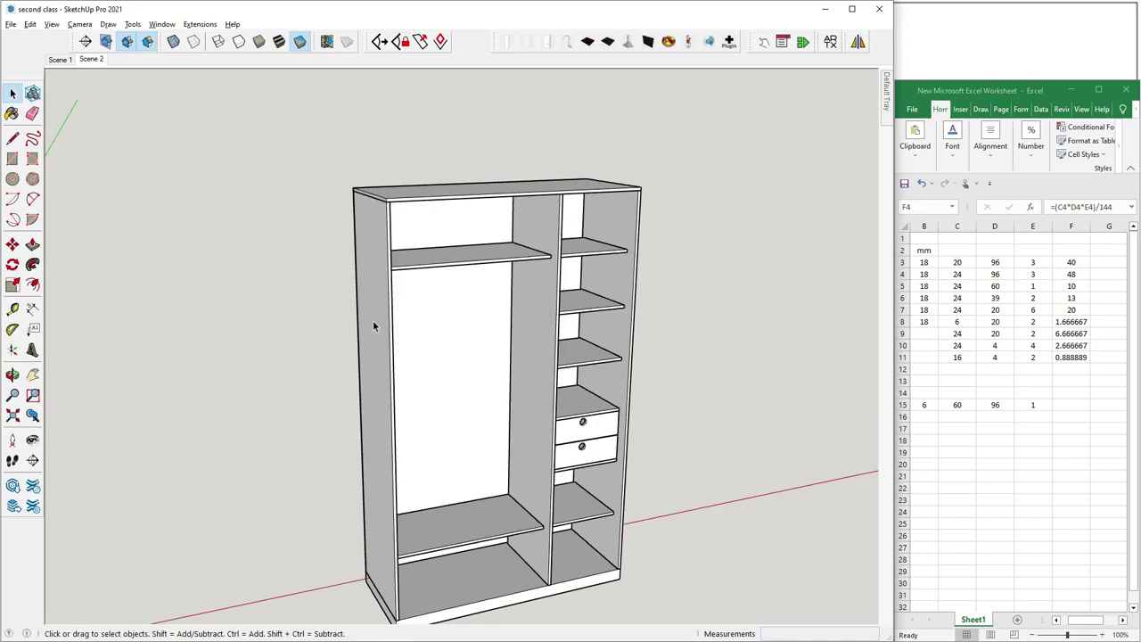
left_click(372, 320)
left_click(623, 280)
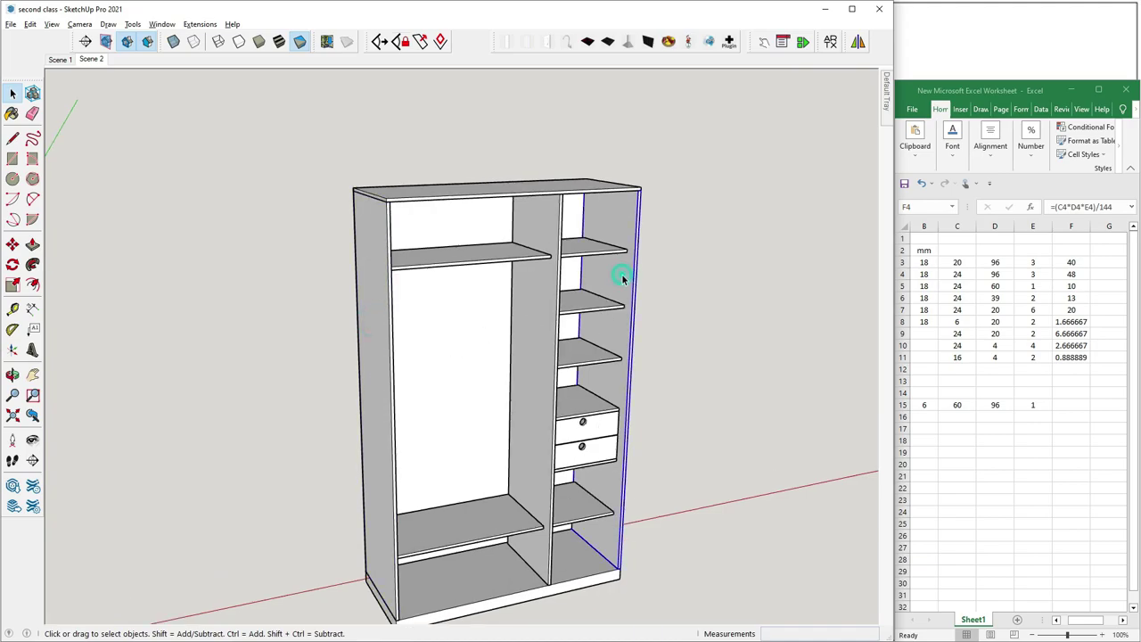
left_click(666, 286)
left_click(528, 289)
left_click(663, 288)
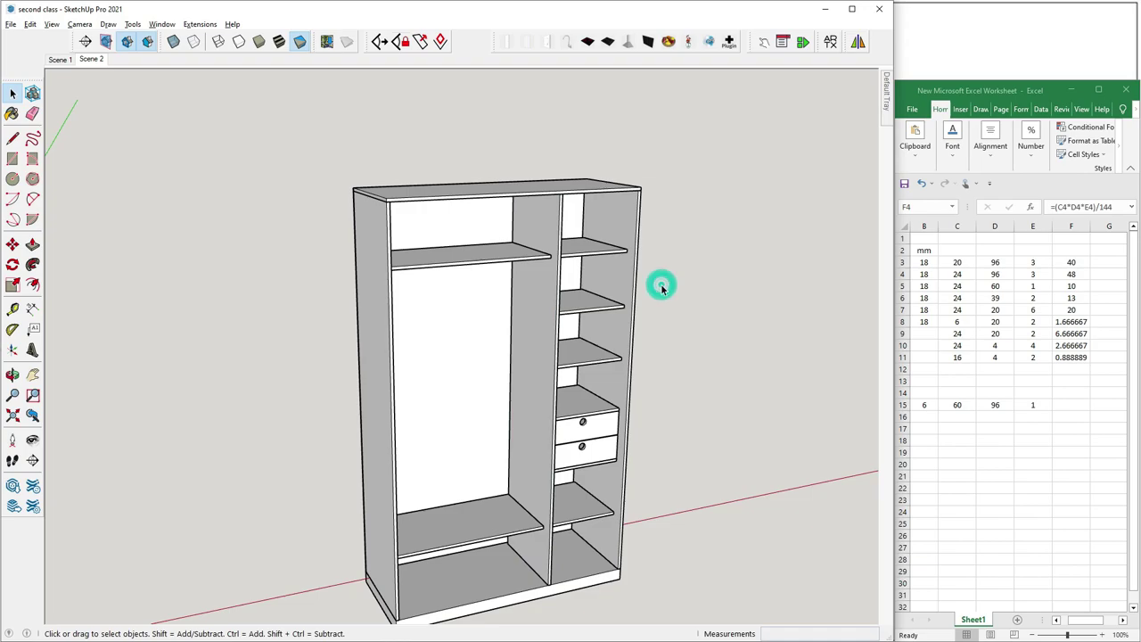
left_click(1098, 90)
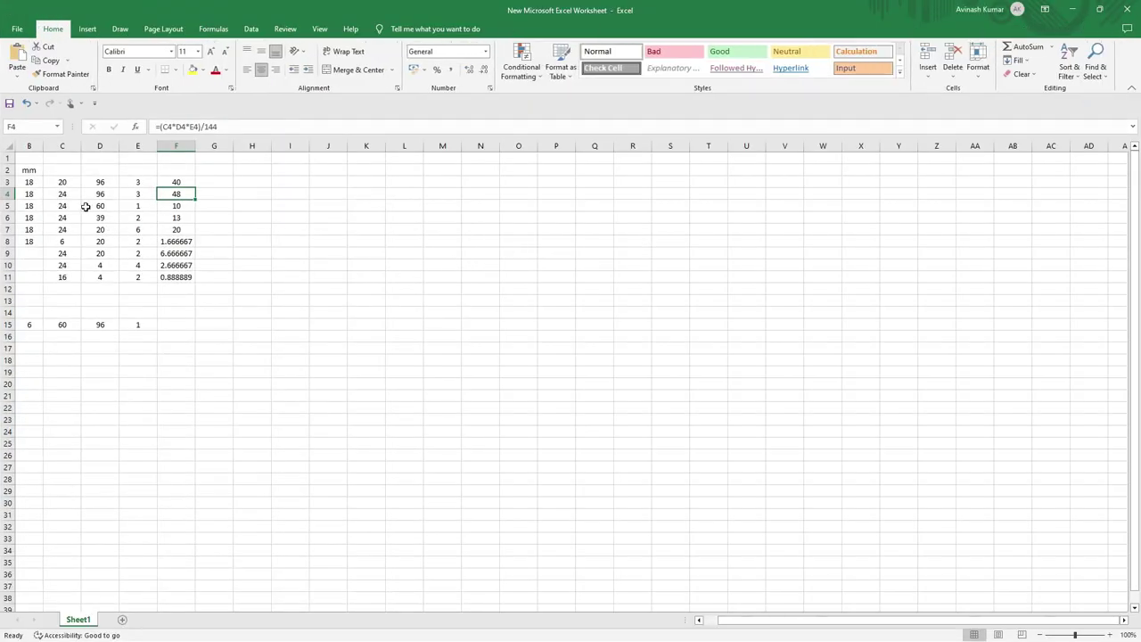
AutoSum the areas into F12 as =SUM(F3:F11), totalling 142.889
scroll(89, 209, "up", 5, "ctrl")
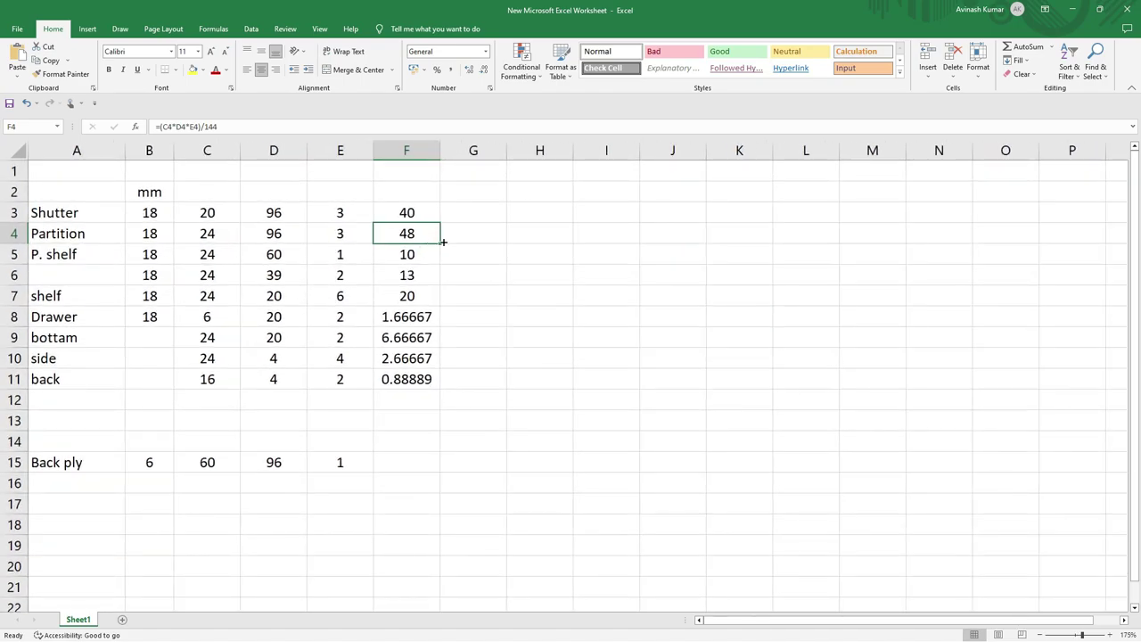
left_click(467, 251)
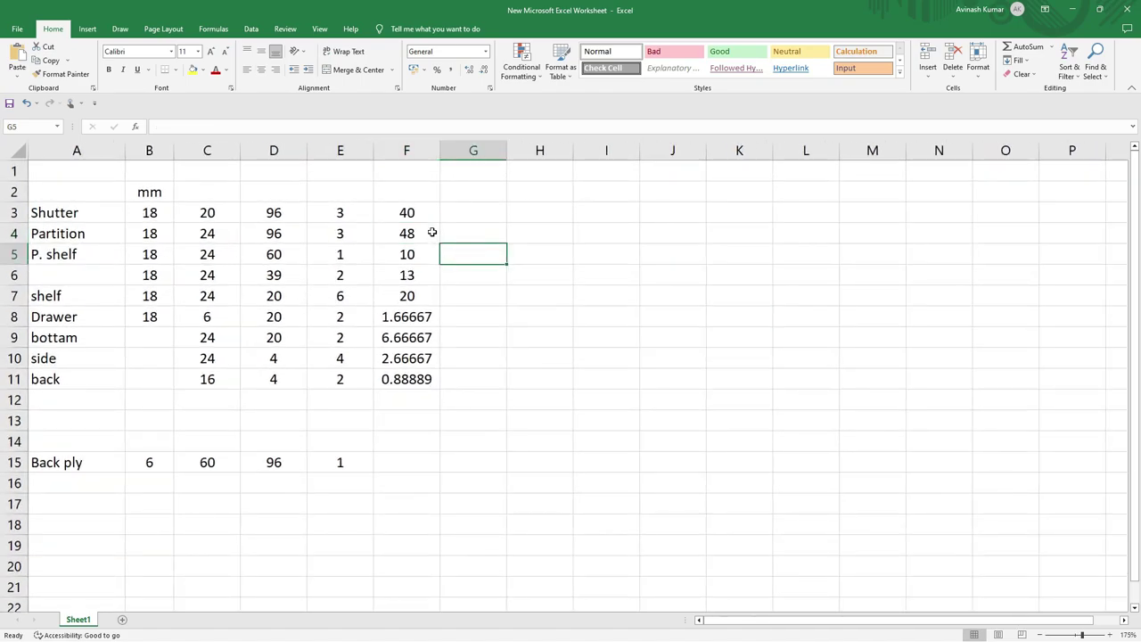
left_click(393, 401)
left_click(1025, 47)
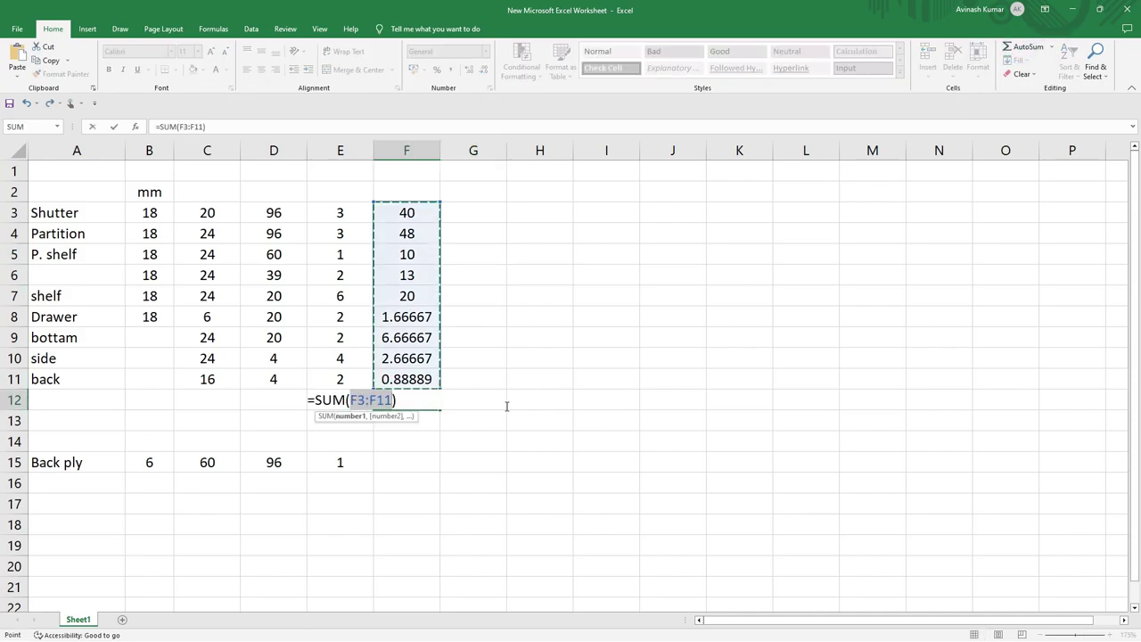
key("Return")
Start a new formula in G12 beside the total area
left_click(425, 443)
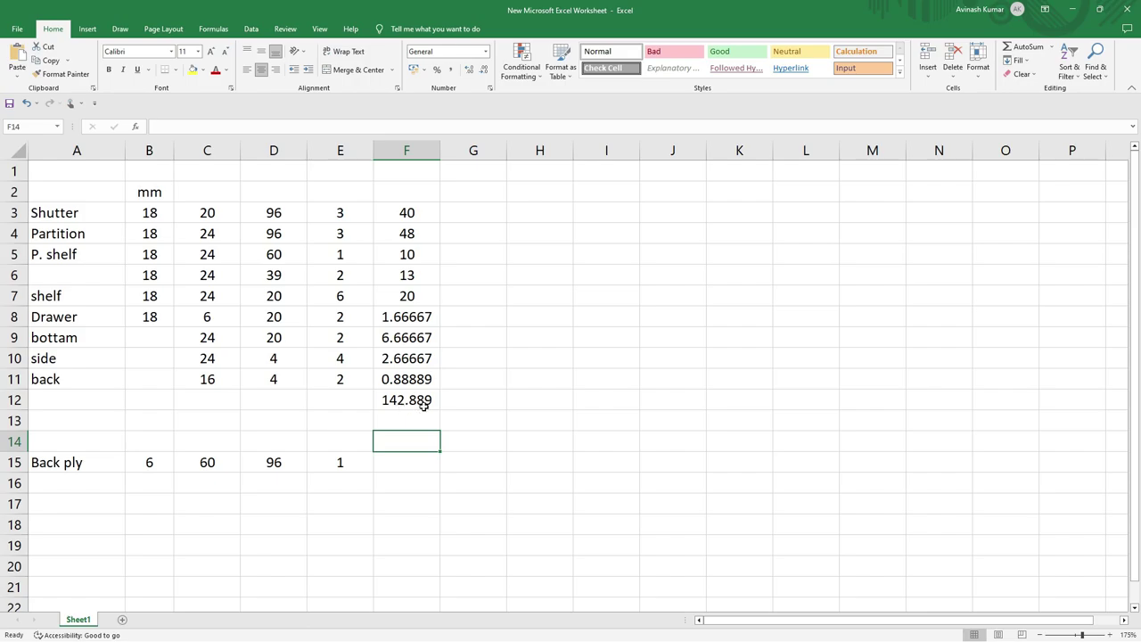
left_click(450, 397)
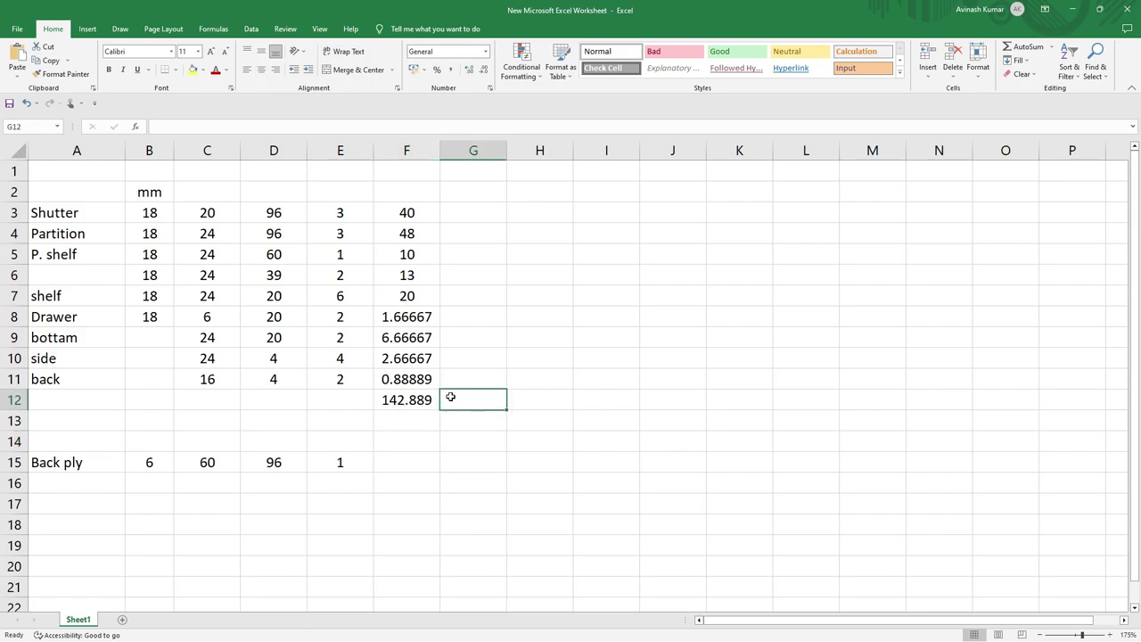
left_click(393, 419)
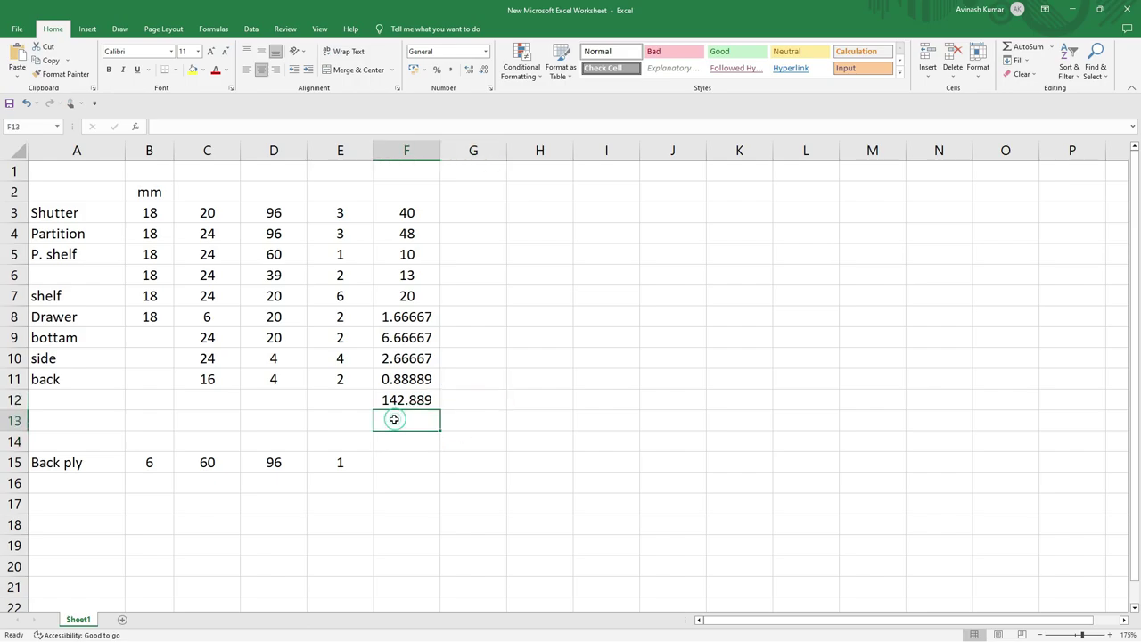
left_click(473, 401)
type("=")
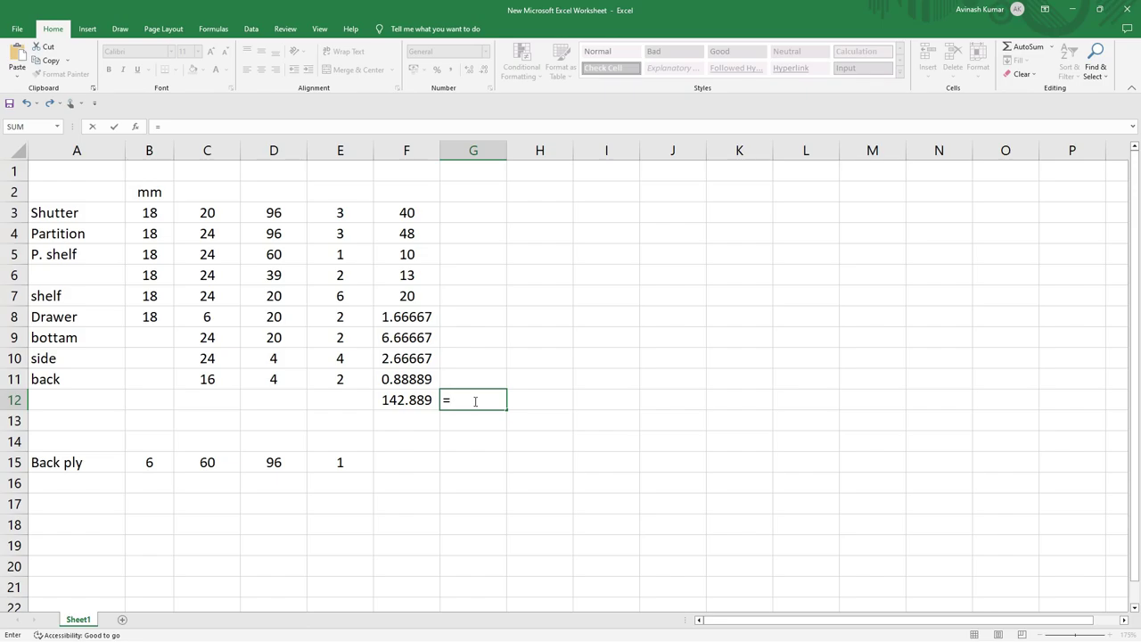
type("?")
Finish the G12 sheet-count formula that divides the F12 total area by 32
left_click(408, 399)
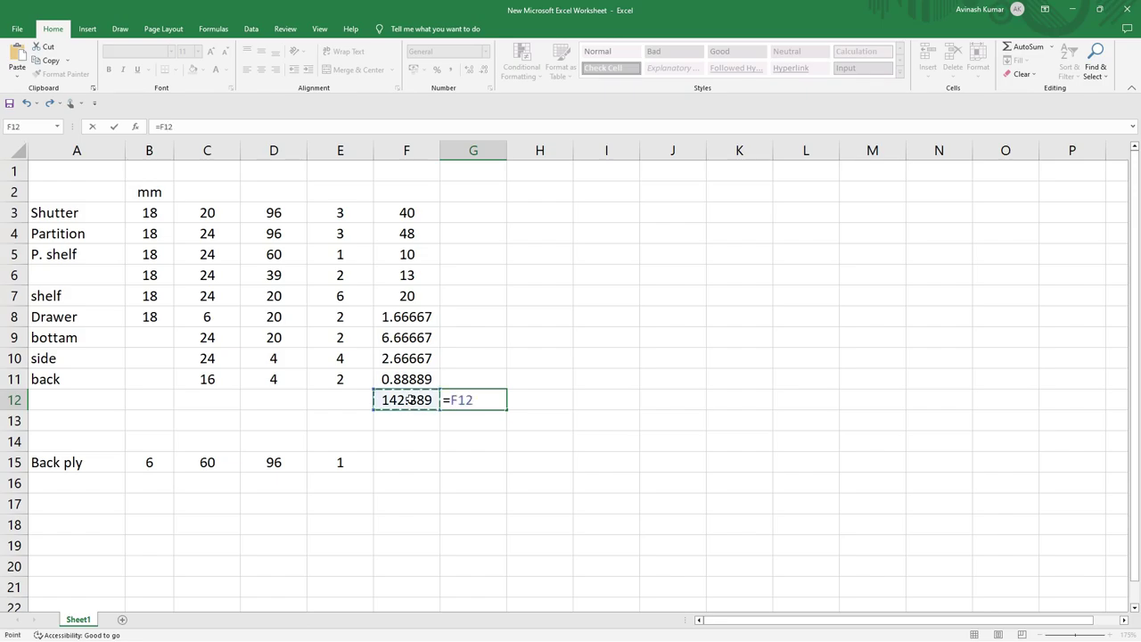
type("/32")
key("Return")
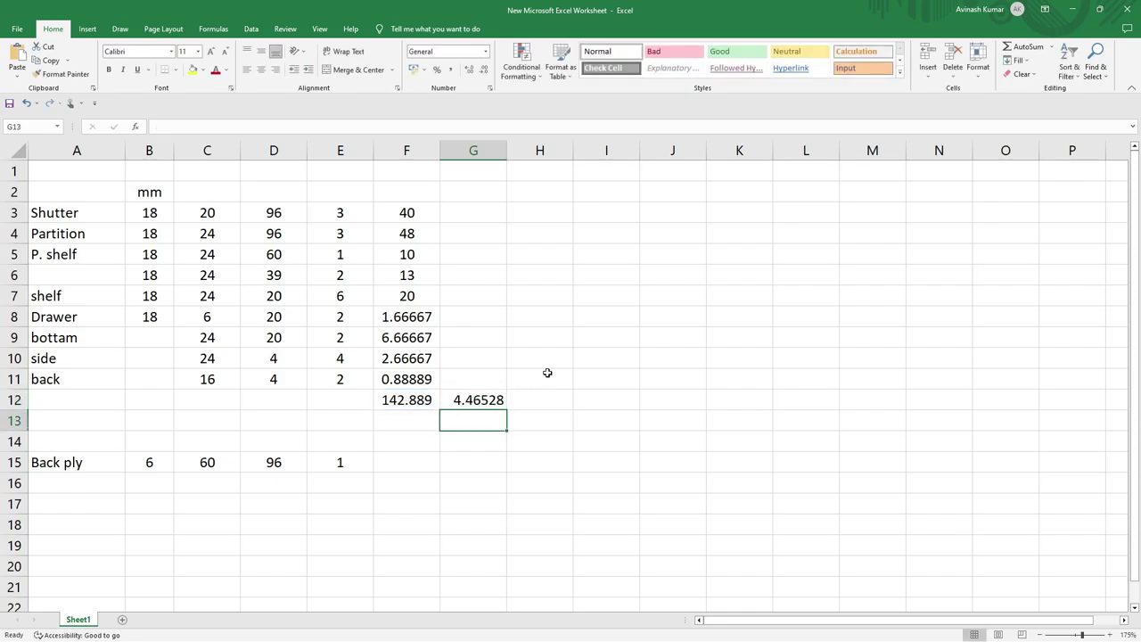
left_click(546, 358)
left_click(481, 233)
Note the 4 by 8 ply sheet size with 4 in H3 and 8 in I3
left_click(525, 215)
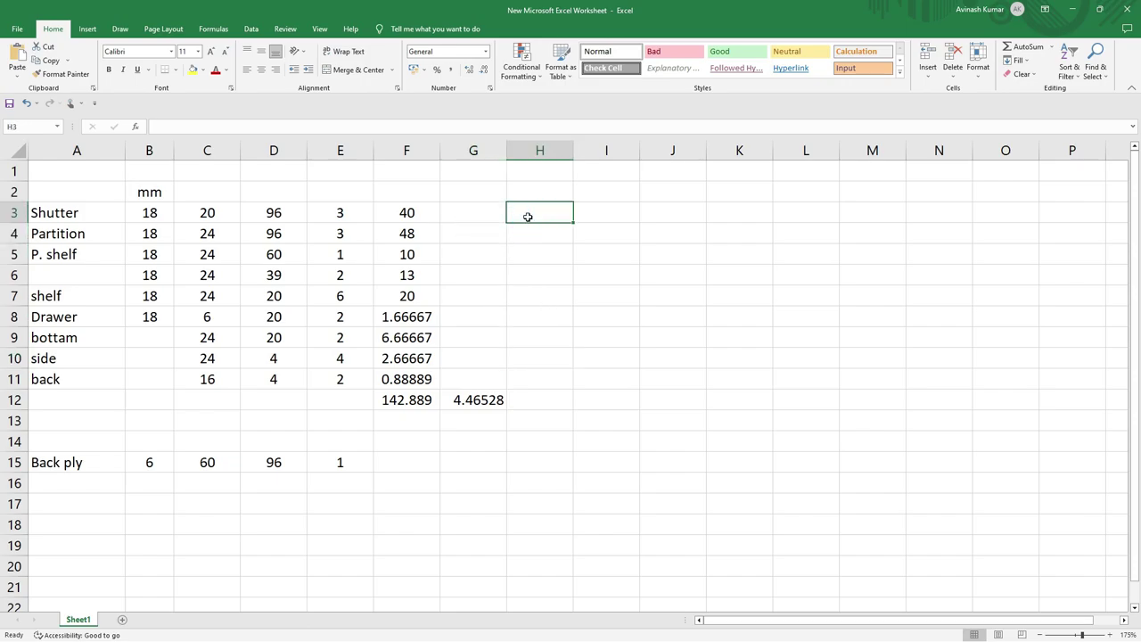
type("4")
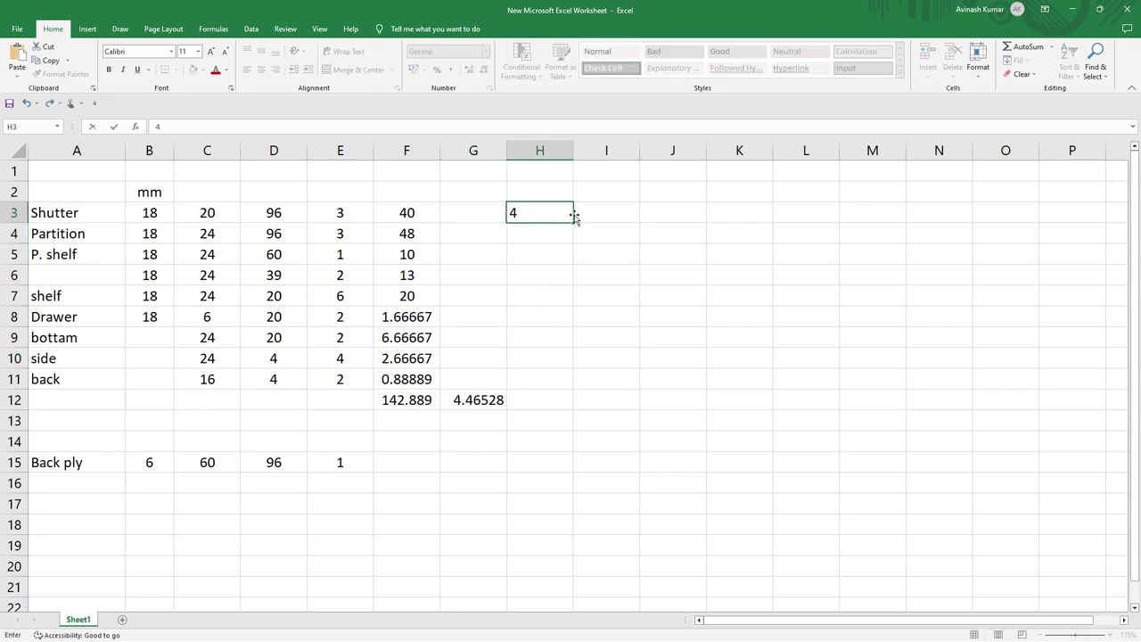
left_click(592, 212)
type("8")
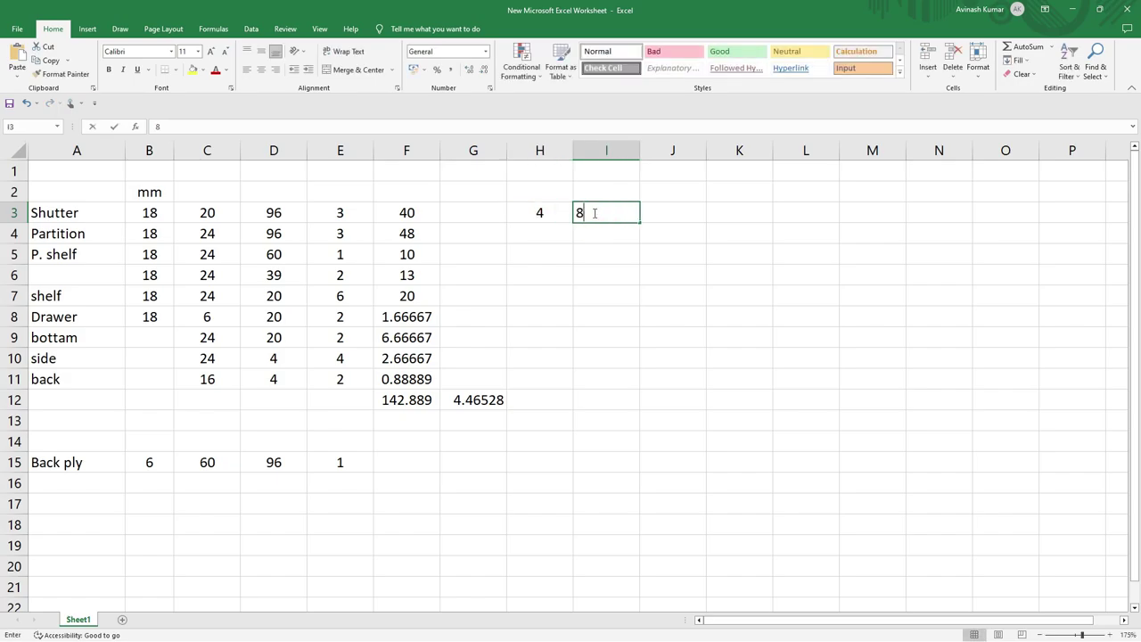
left_click(622, 234)
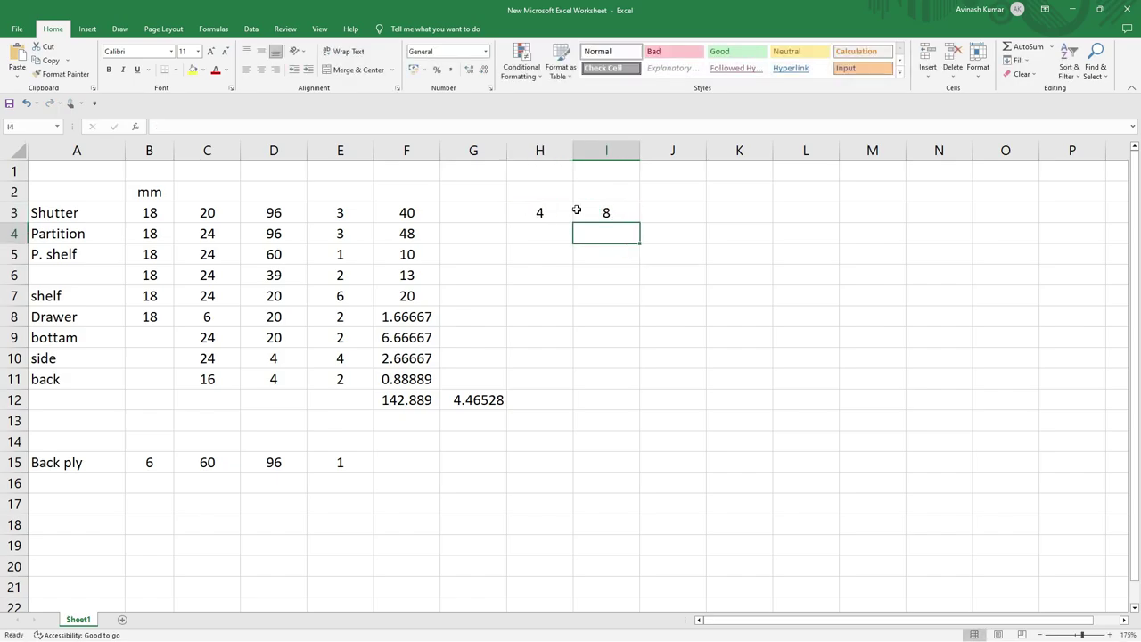
left_click(643, 214)
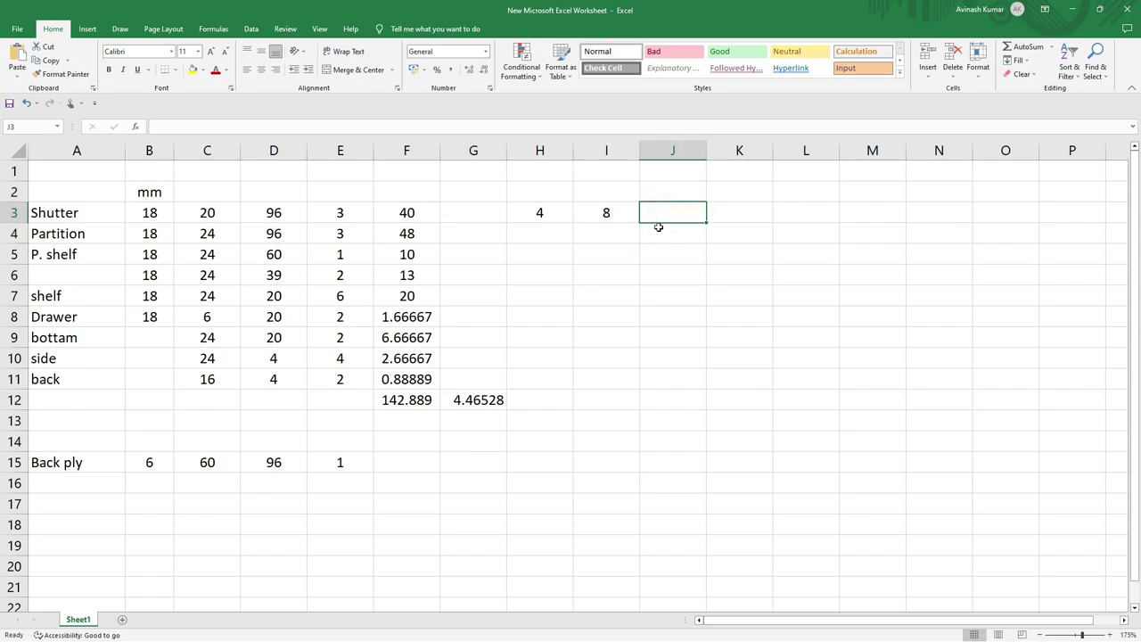
Re-enter the G12 formula for 4.4653 sheets and record 5 whole sheets in H12
left_click(475, 397)
double_click(478, 399)
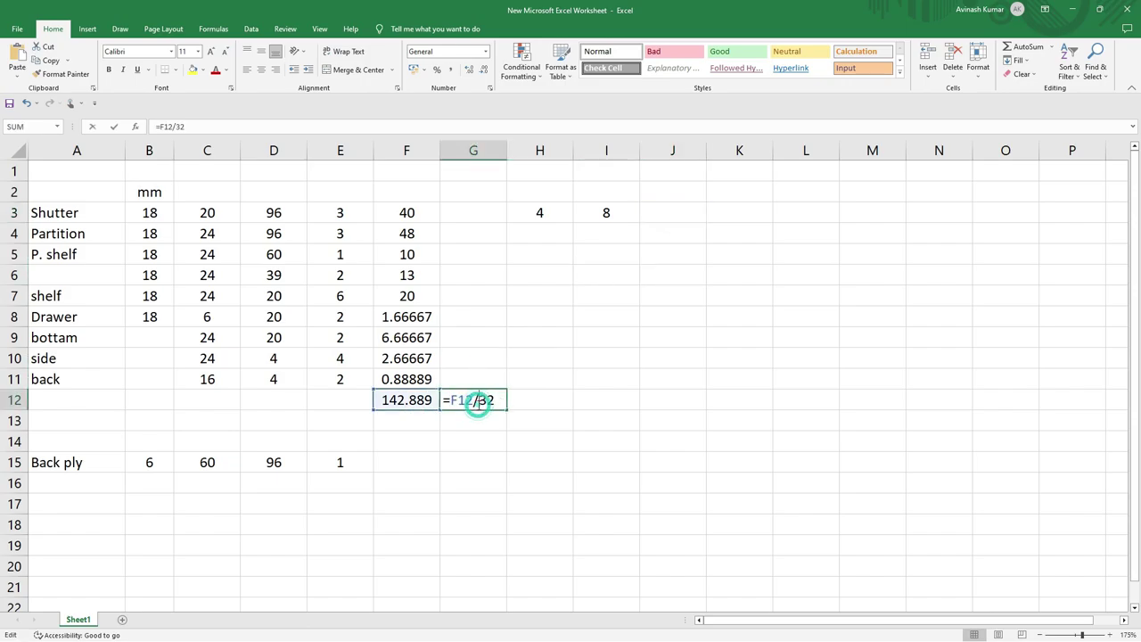
key("Return")
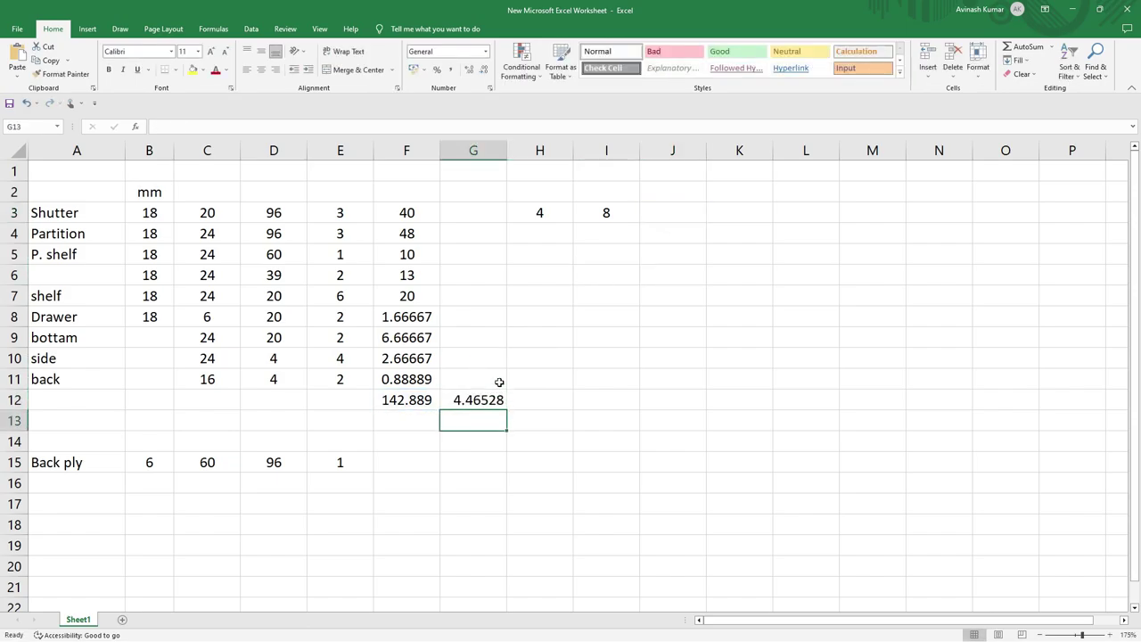
left_click(533, 397)
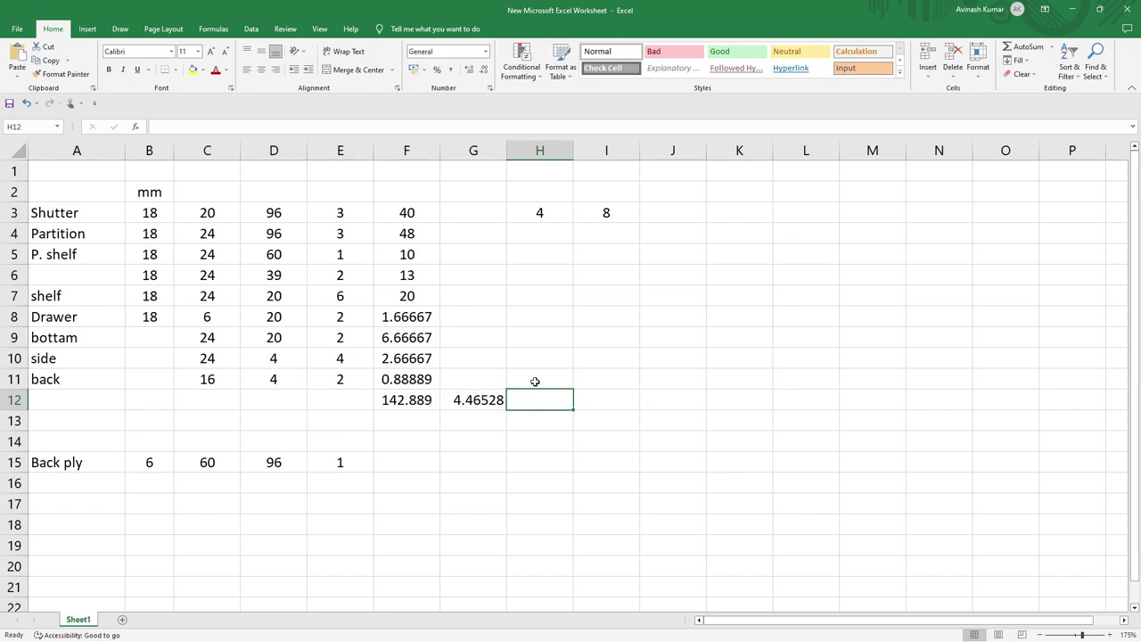
left_click(547, 401)
type("5")
key("Return")
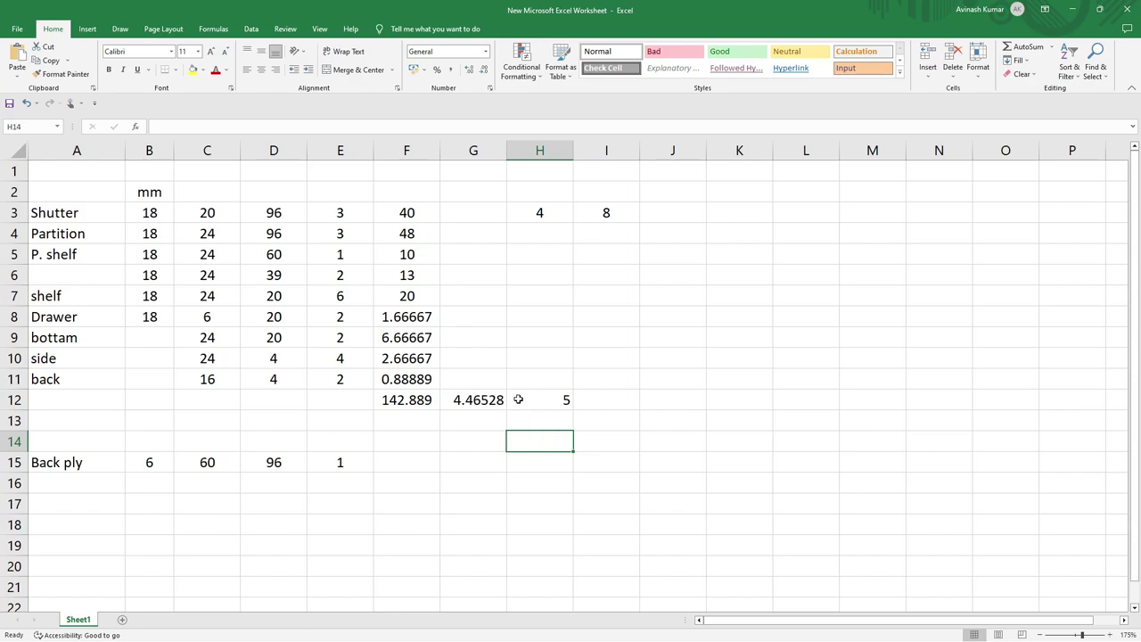
left_click(517, 400)
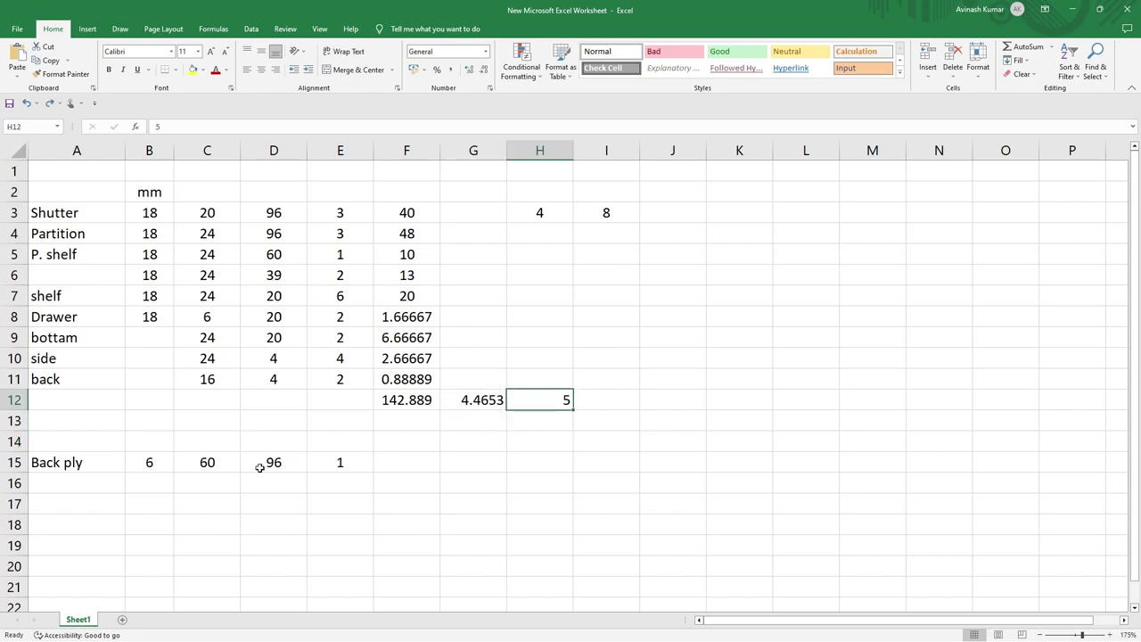
left_click(400, 460)
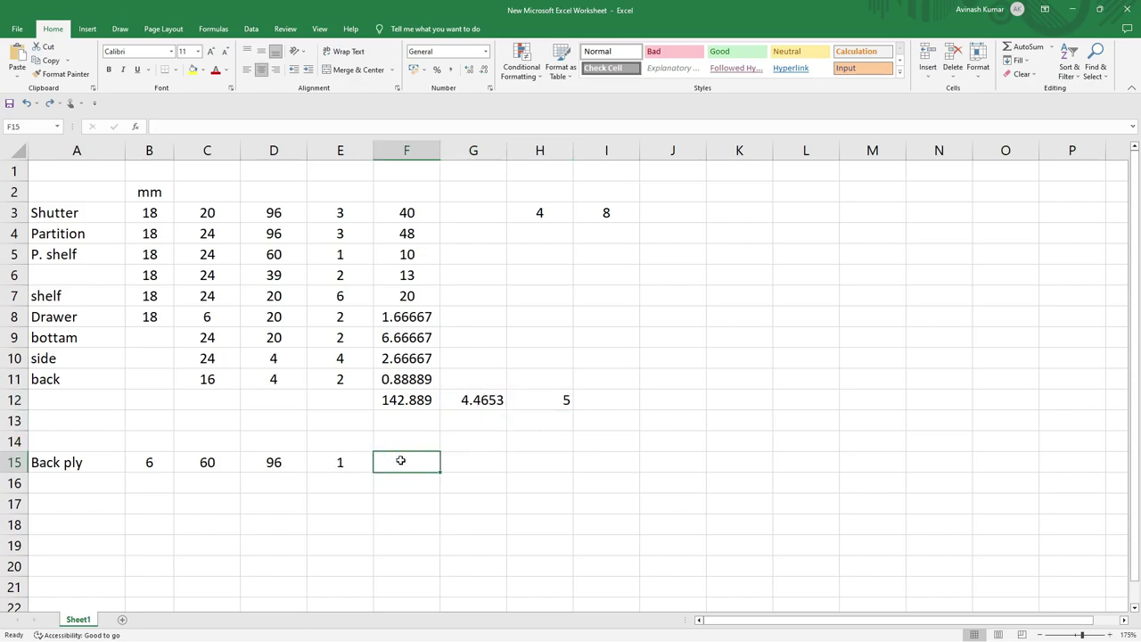
Copy the F11 area formula into F15, giving Back ply an area of 40
double_click(400, 460)
left_click(423, 380)
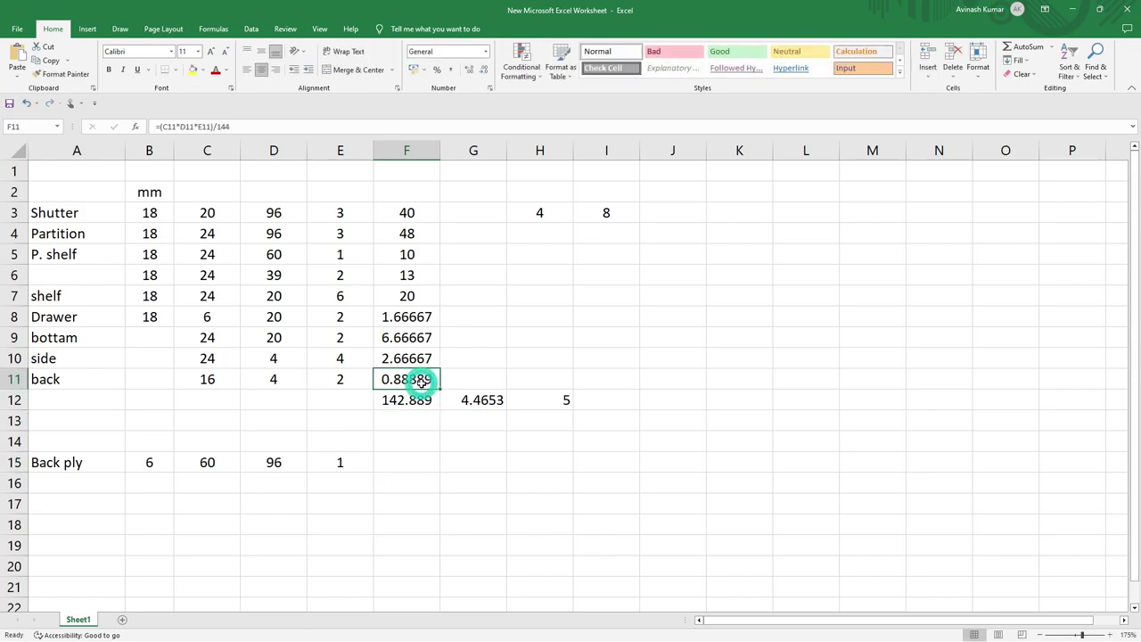
key("ctrl+c")
left_click(398, 462)
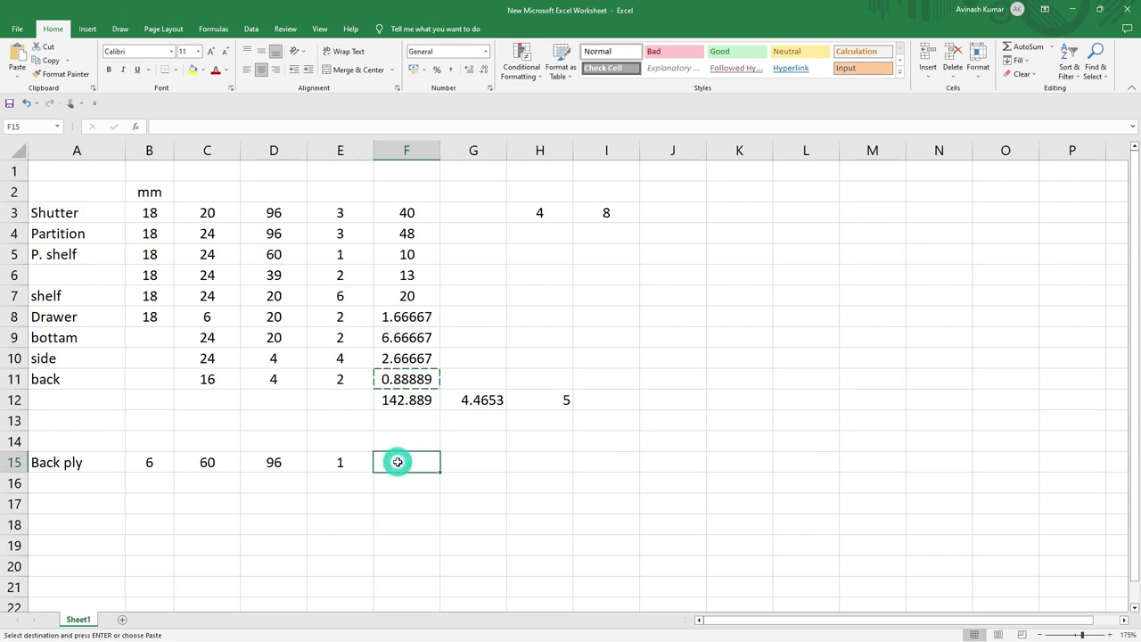
key("ctrl+v")
left_click(398, 501)
double_click(409, 462)
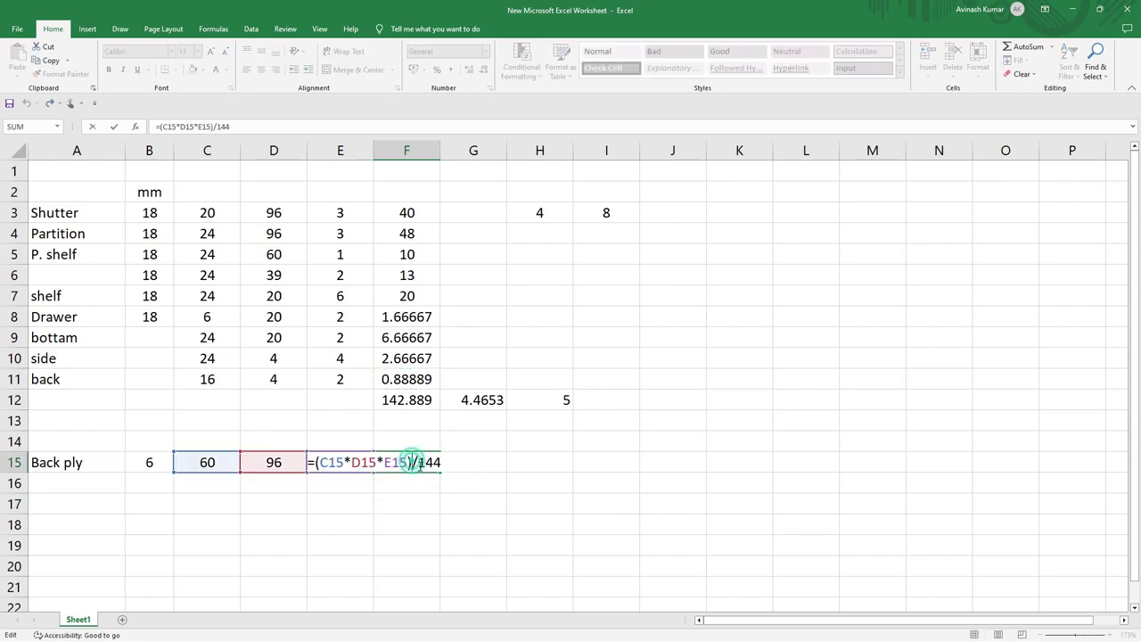
key("Escape")
Copy the G12 sheet-count formula into G15, giving Back ply 1.2500 sheets
left_click(453, 462)
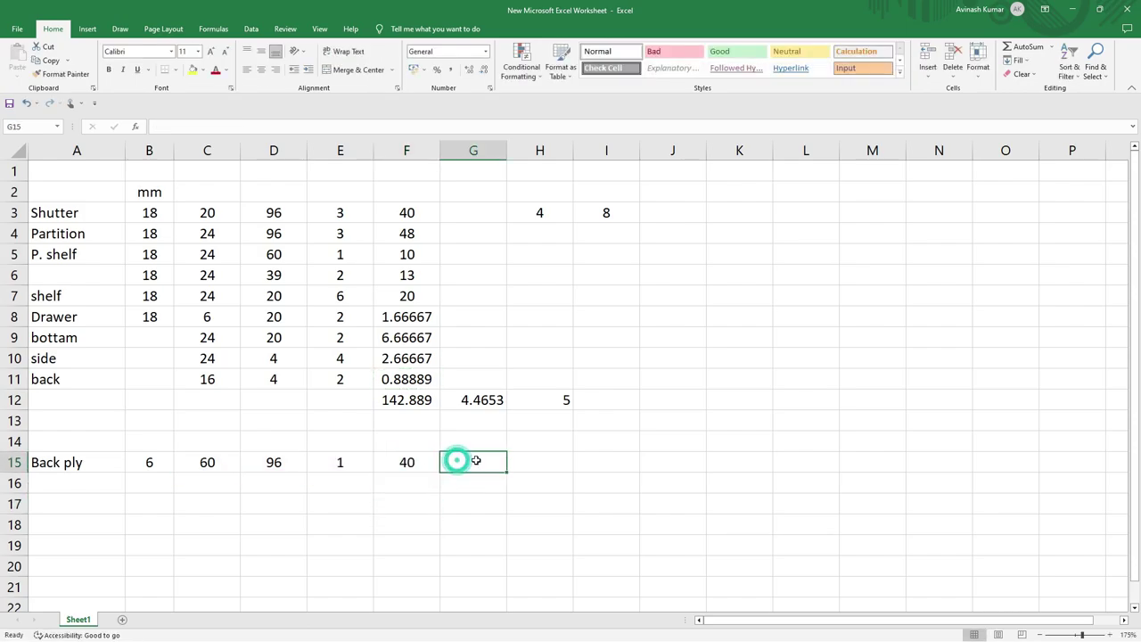
left_click(490, 400)
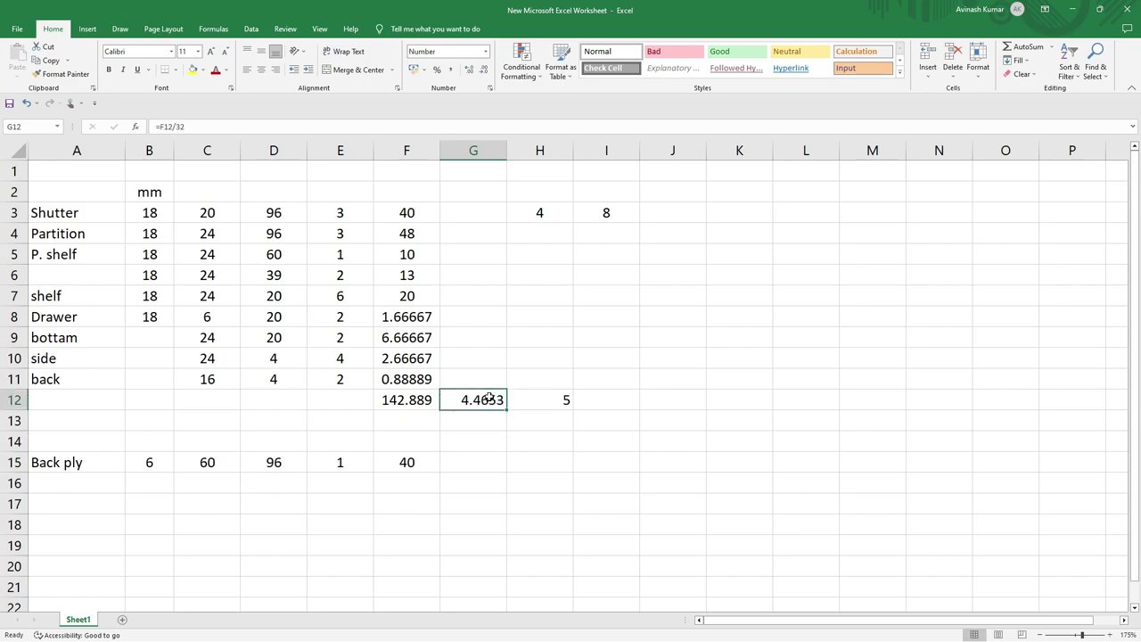
key("ctrl+c")
left_click(469, 464)
key("ctrl+v")
left_click(471, 477)
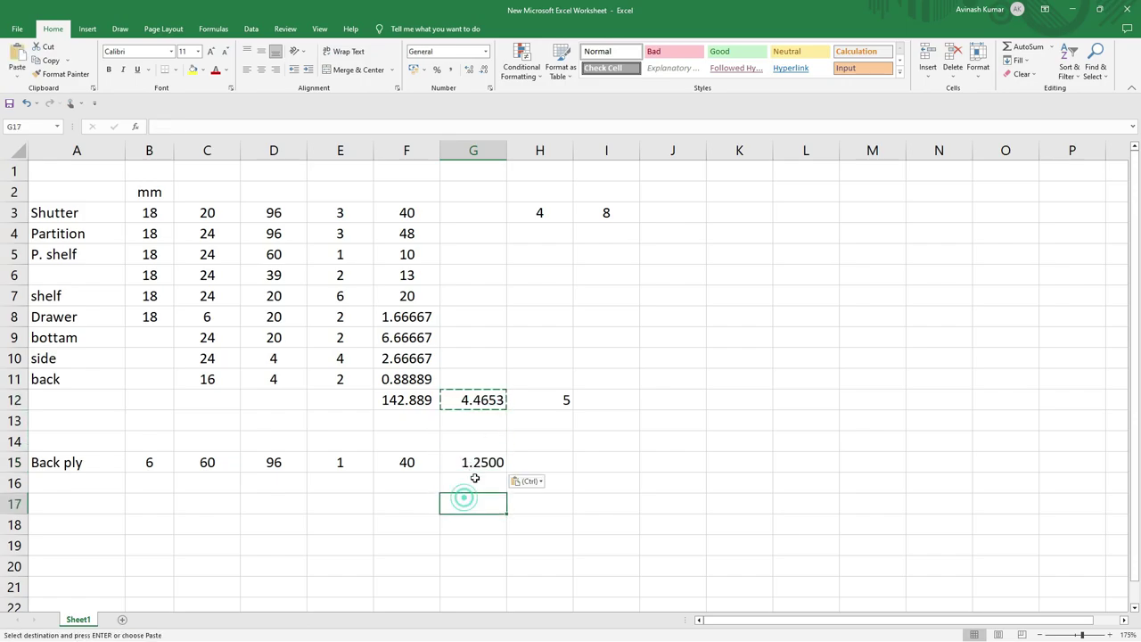
Record 2 whole sheets for Back ply in H15
left_click(529, 459)
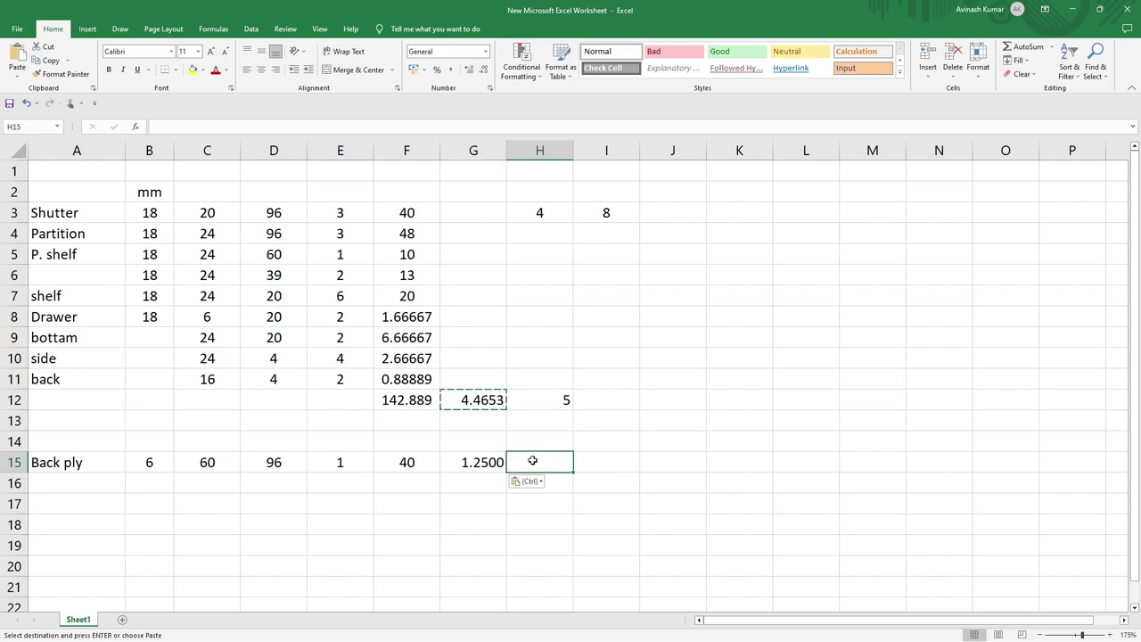
type("2")
key("Return")
left_click(540, 497)
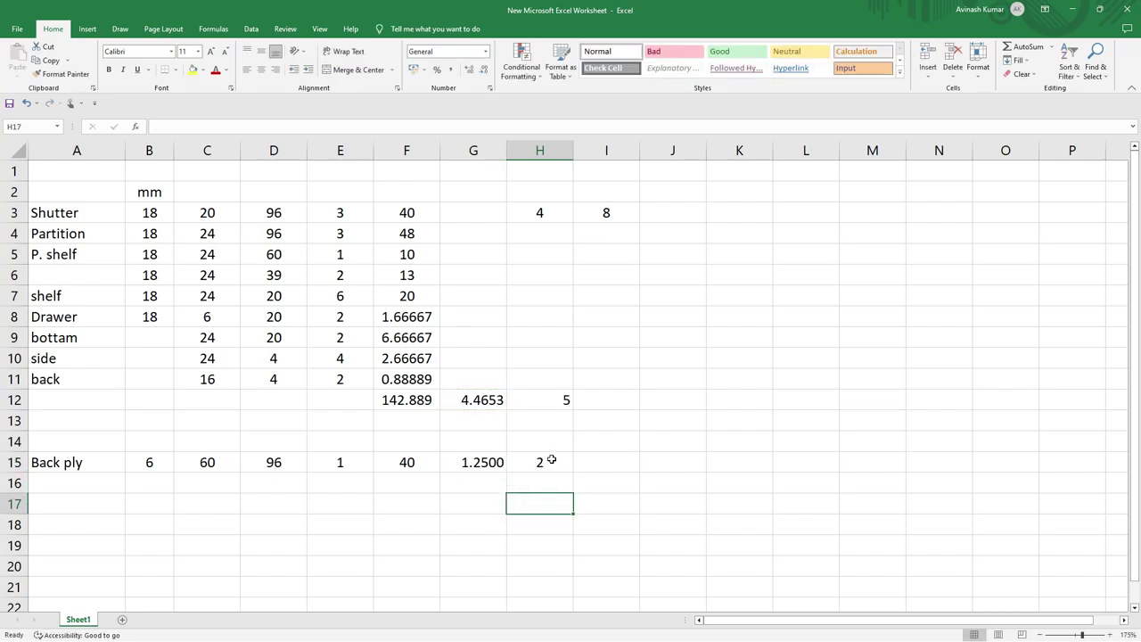
Centre the whole-sheet counts in H12:H16
left_click(552, 481)
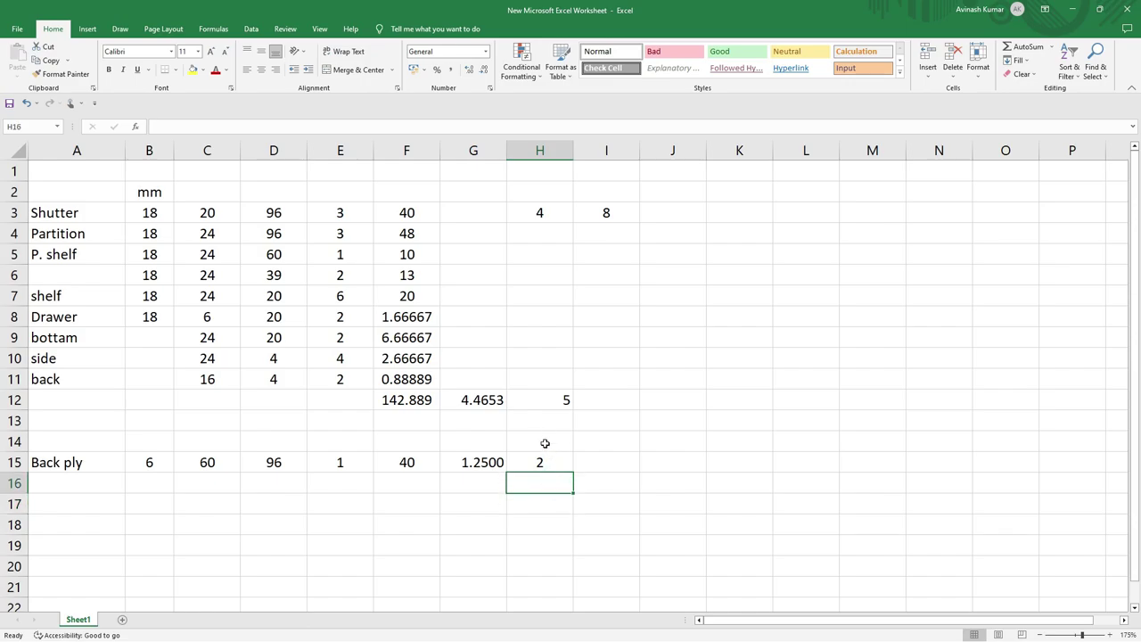
left_click_drag(548, 395, 546, 482)
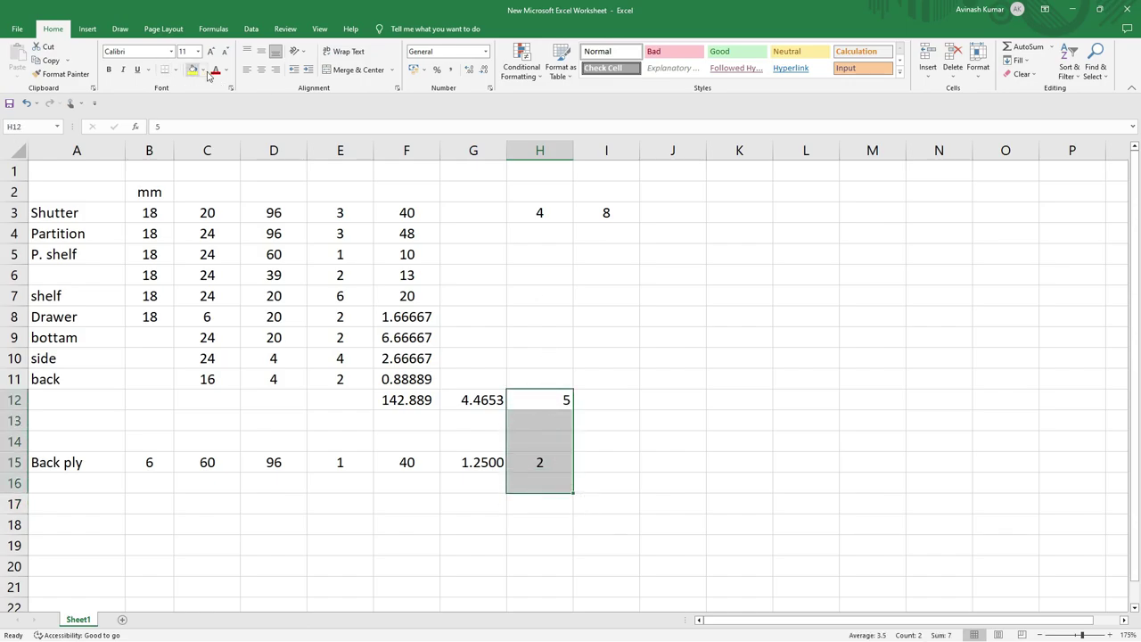
left_click(601, 369)
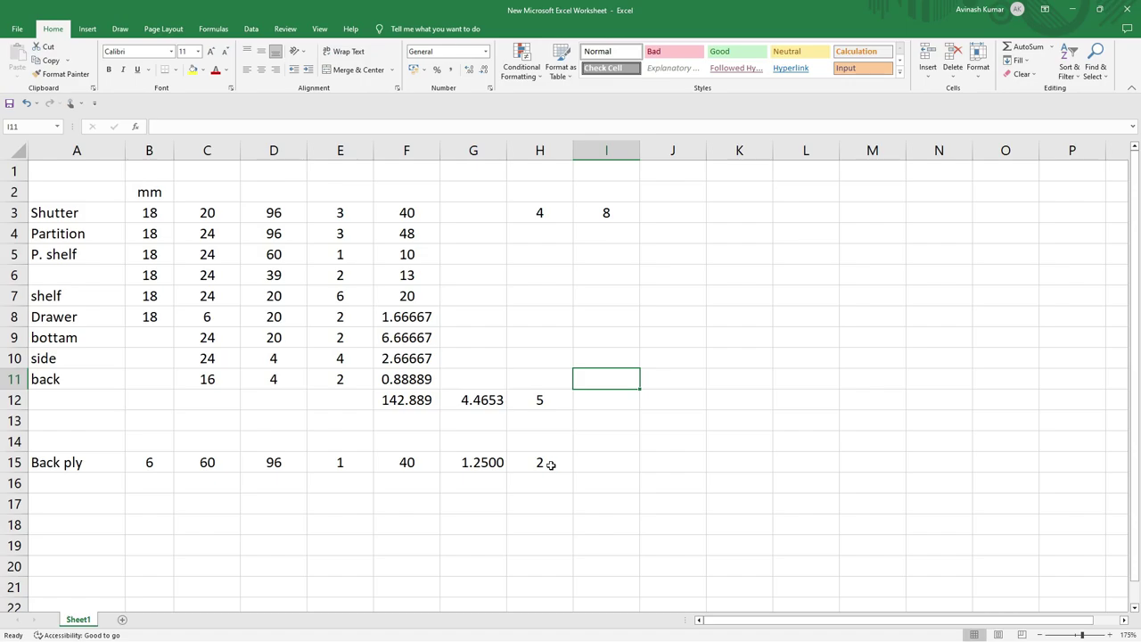
left_click(551, 488)
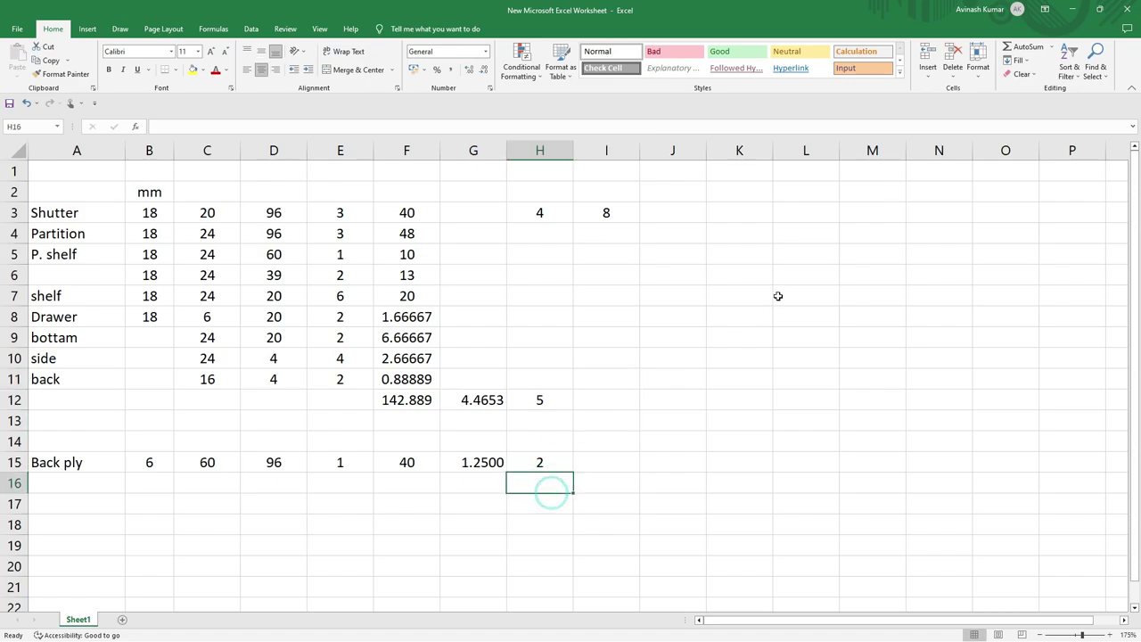